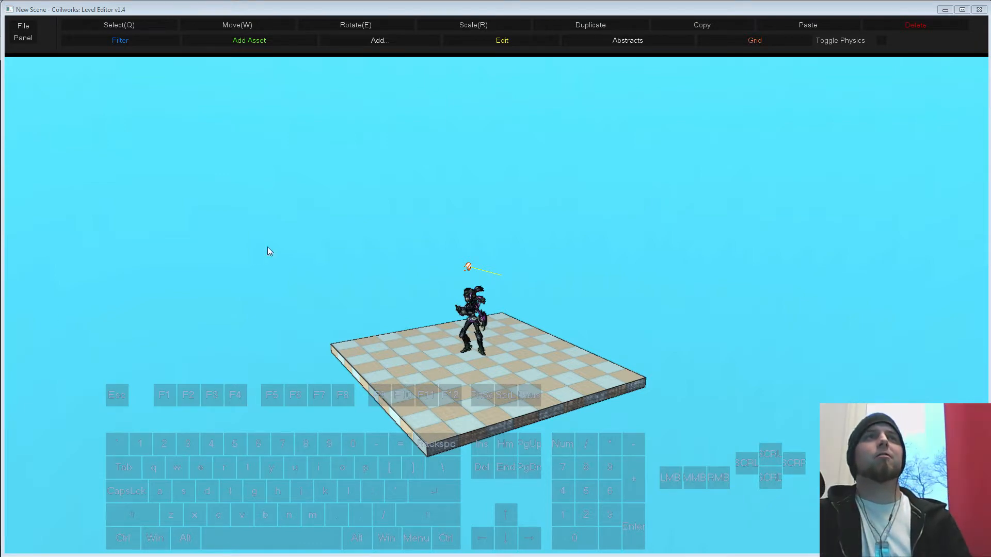
- Switch to the browser and read through the Hotkeys page of the CloudbuiltEditor Wiki
left_click(0, 547)
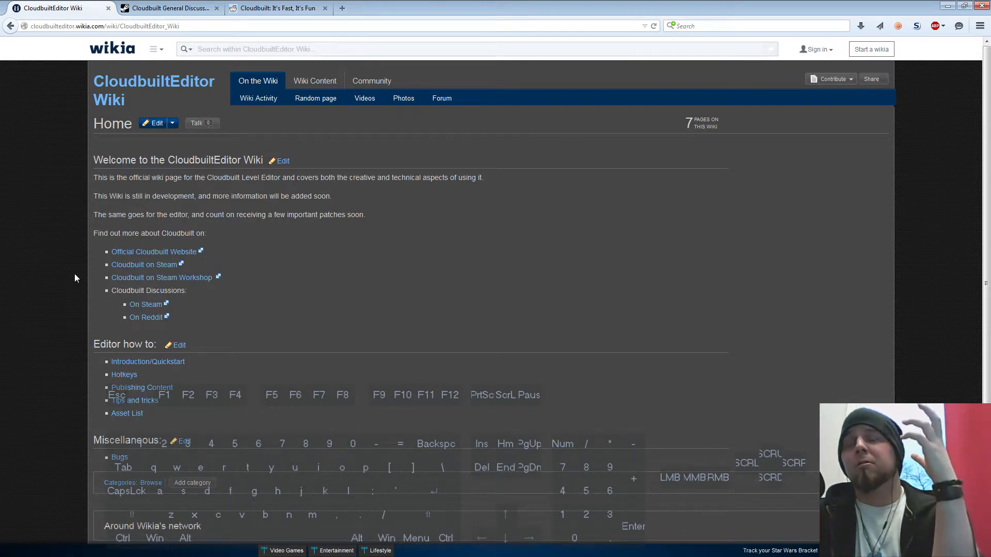
left_click(124, 375)
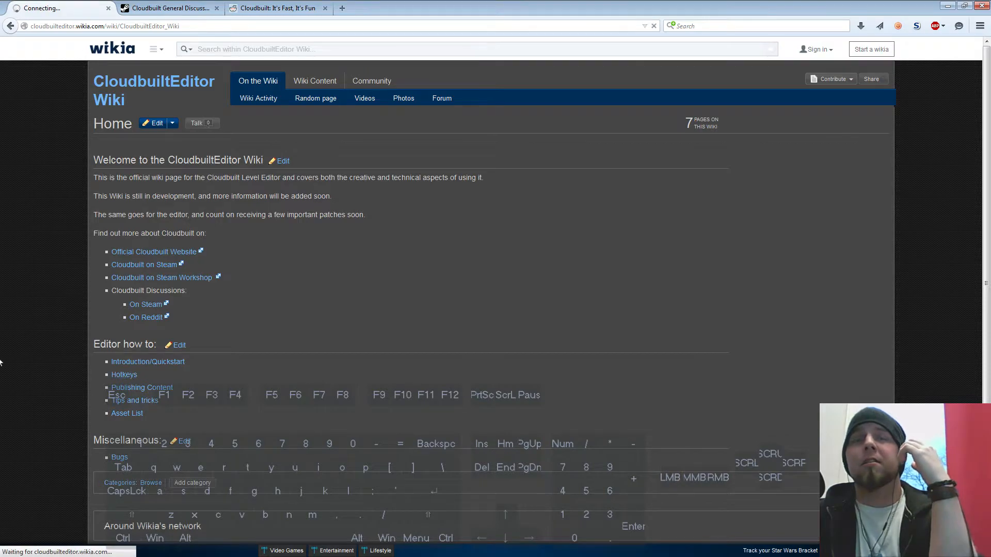
scroll(342, 289, "down", 20)
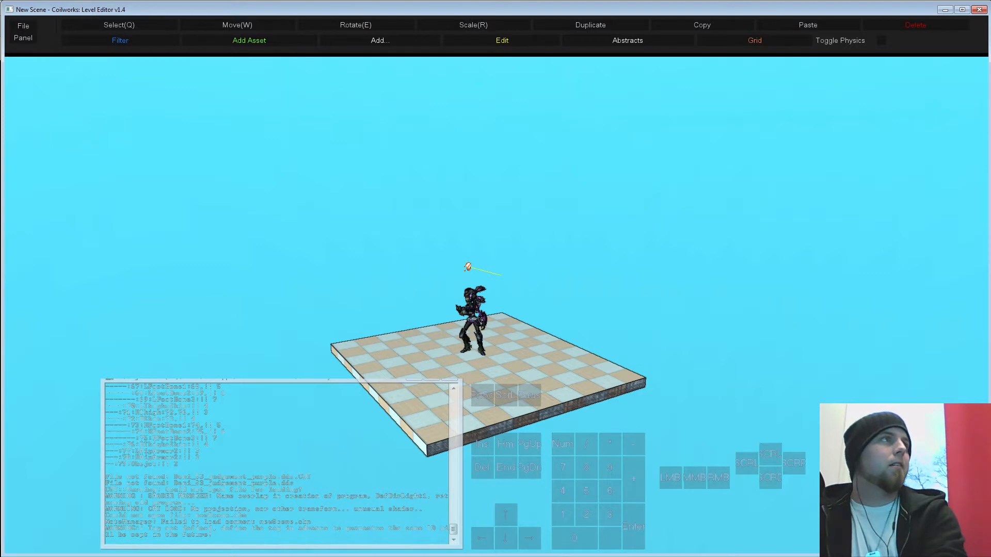
- Move the console window out of the level editor's viewport
left_click_drag(361, 380, 0, 344)
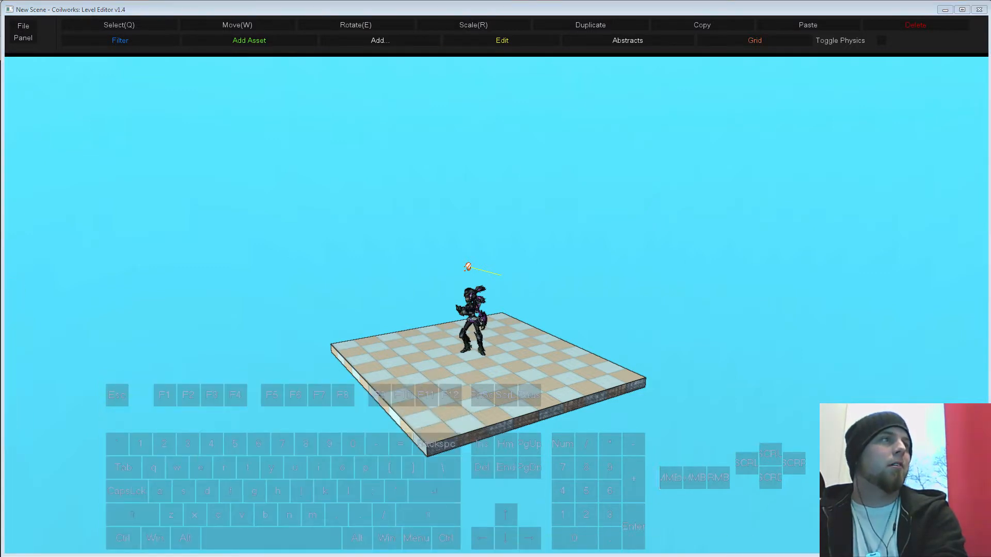
left_click(259, 232)
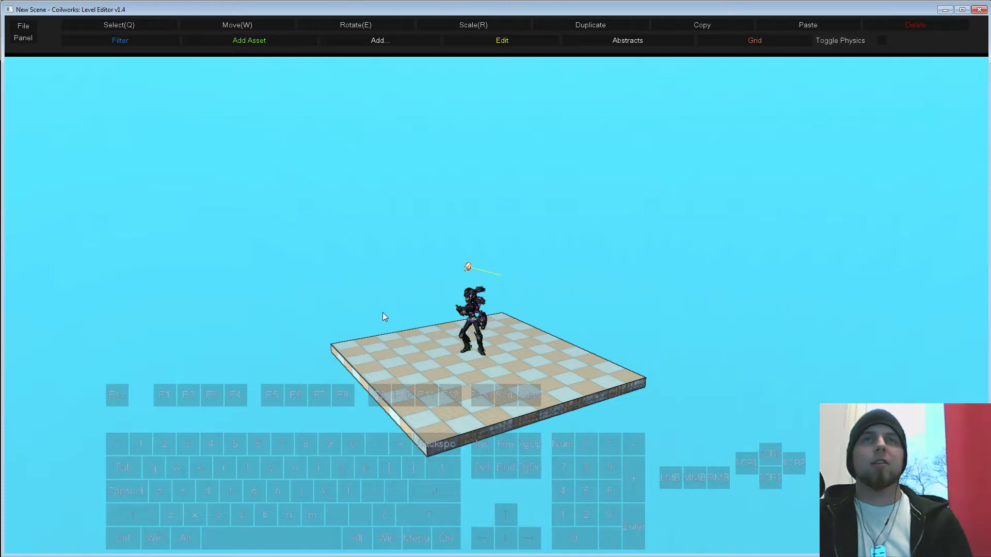
key("s")
left_click_drag(382, 312, 371, 308)
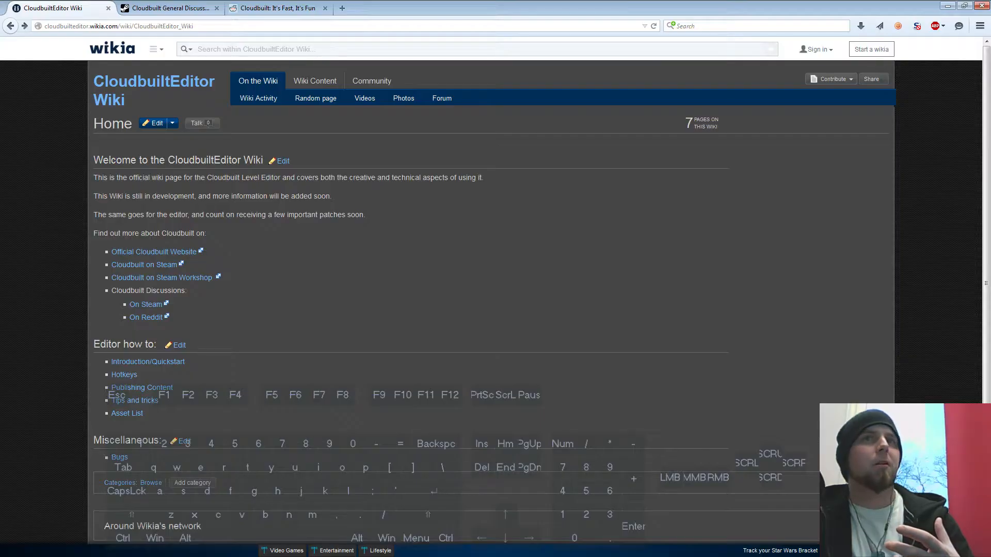
- Switch to the browser's Cloudbuilt Steam community page and list all Workshop levels sorted by most recent
left_click(140, 8)
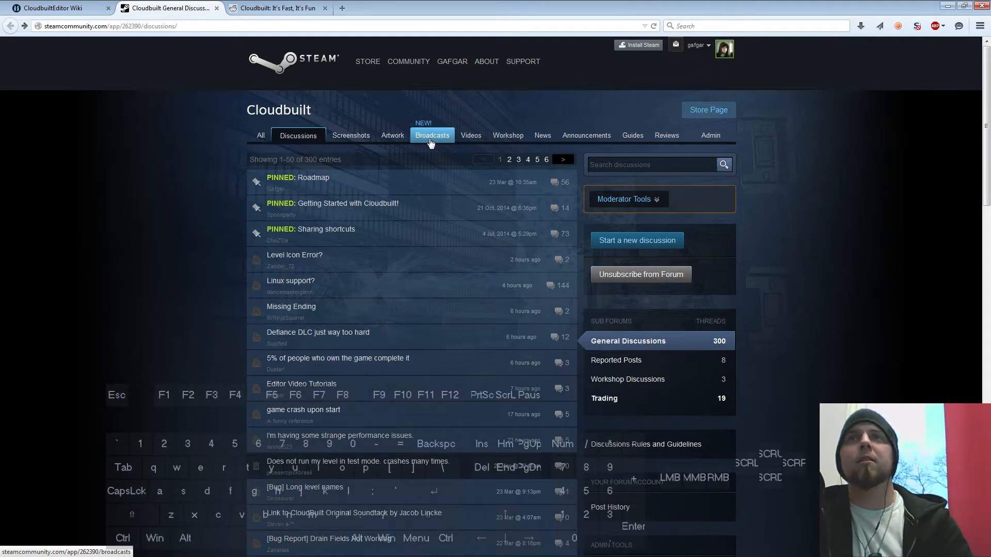
left_click(496, 137)
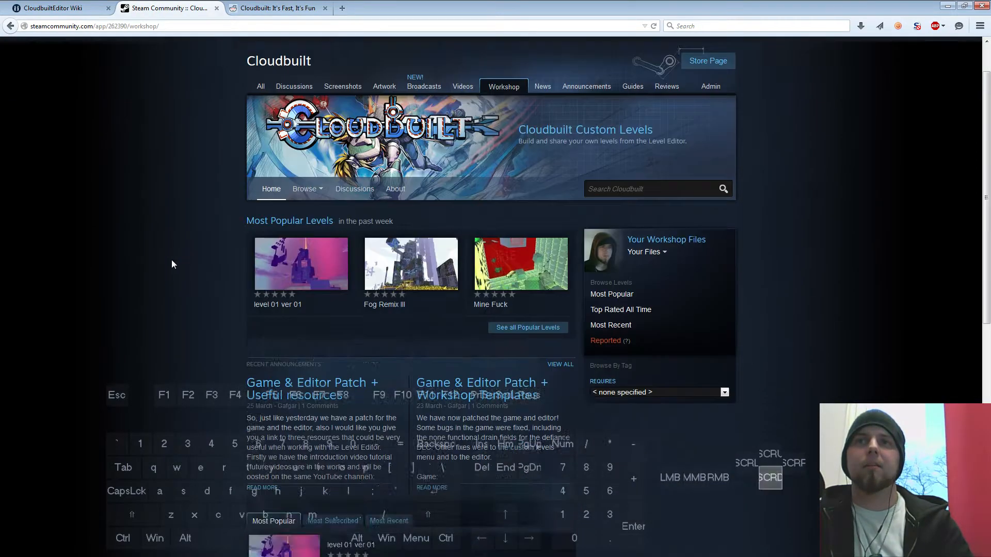
scroll(472, 268, "down", 5)
left_click(388, 276)
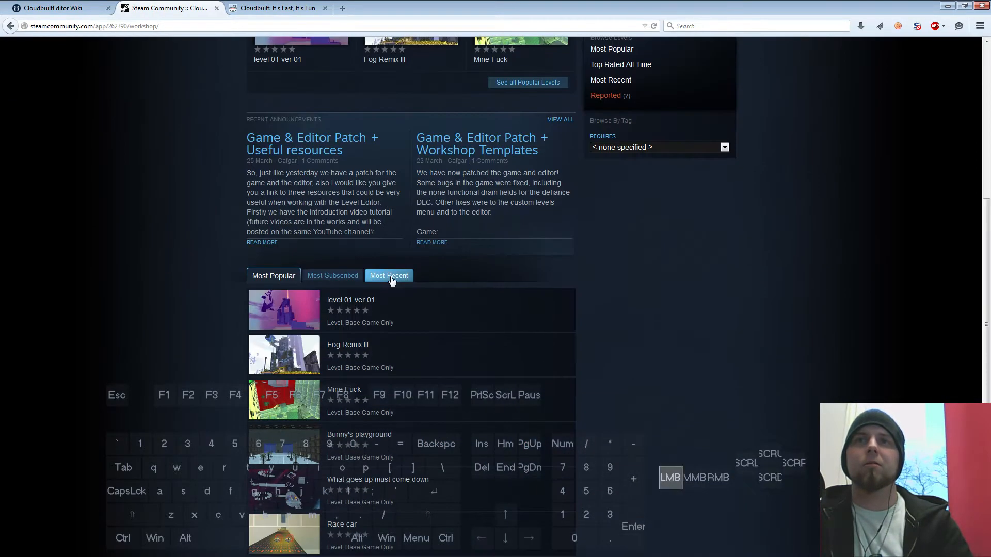
scroll(155, 270, "down", 4)
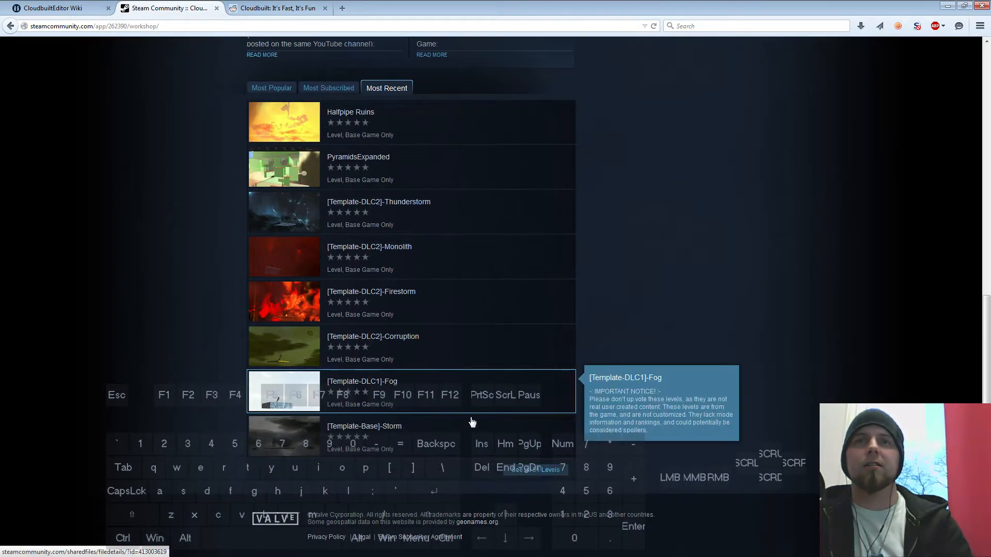
left_click(535, 469)
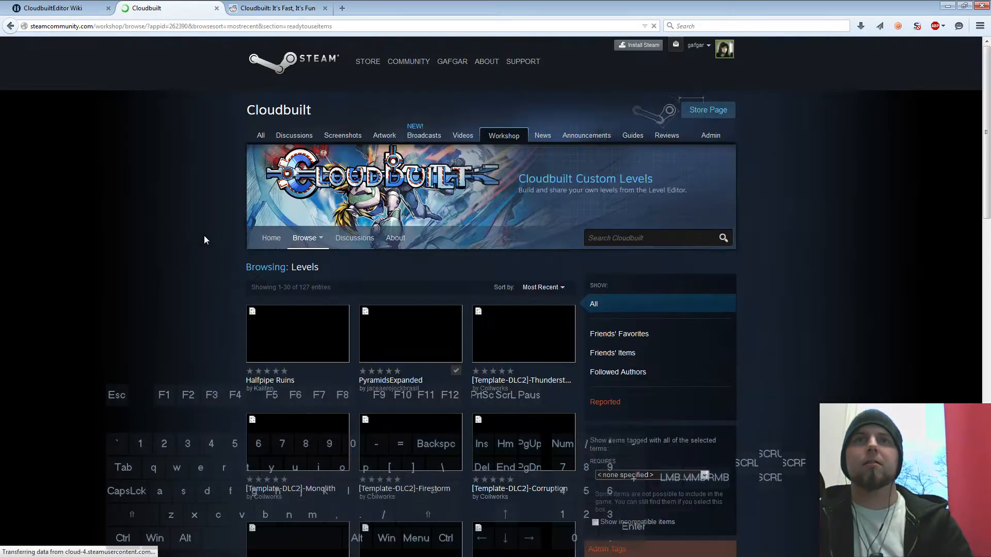
- Subscribe to the [Template-Base]-Day level from the Workshop listing
scroll(161, 256, "down", 6)
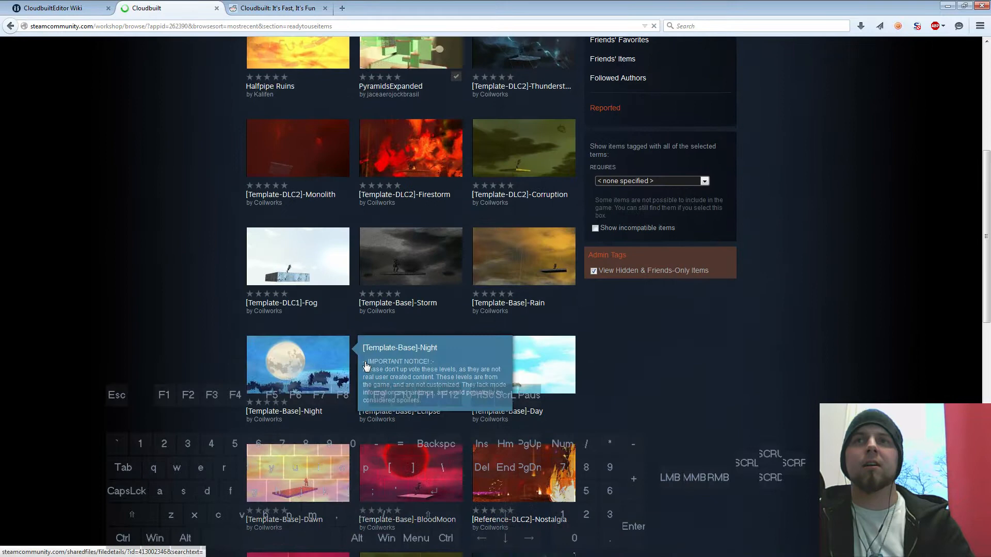
left_click(522, 376)
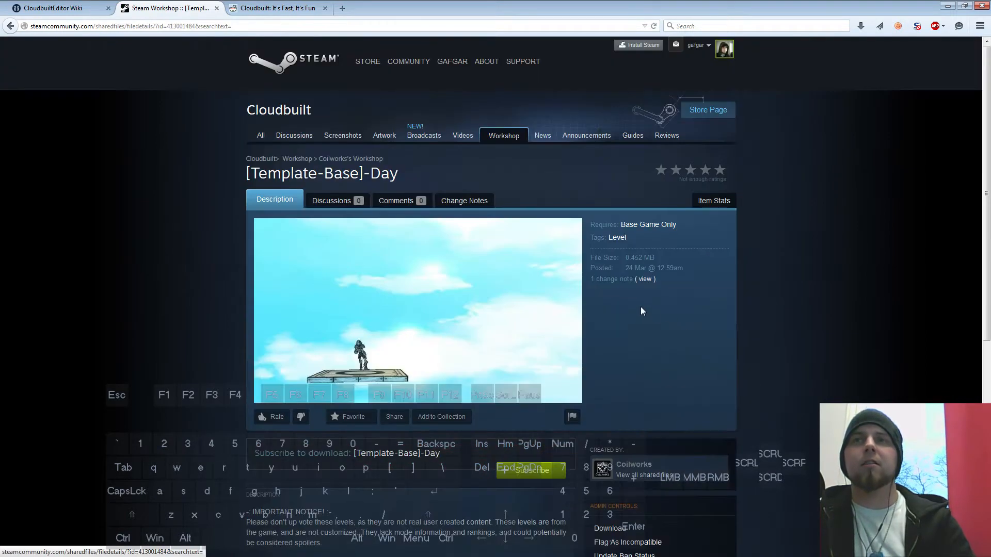
scroll(614, 391, "down", 3)
left_click(529, 355)
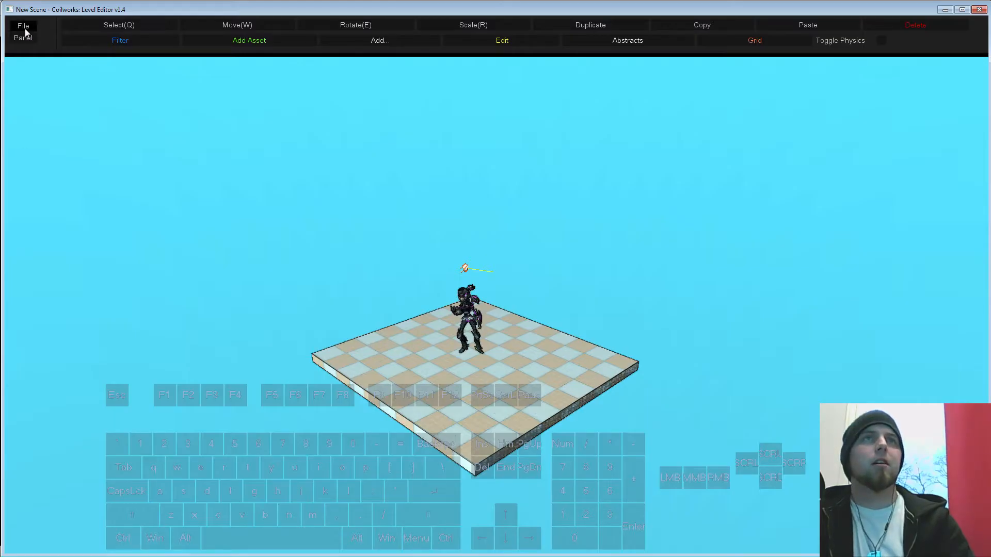
left_click(24, 29)
left_click(37, 85)
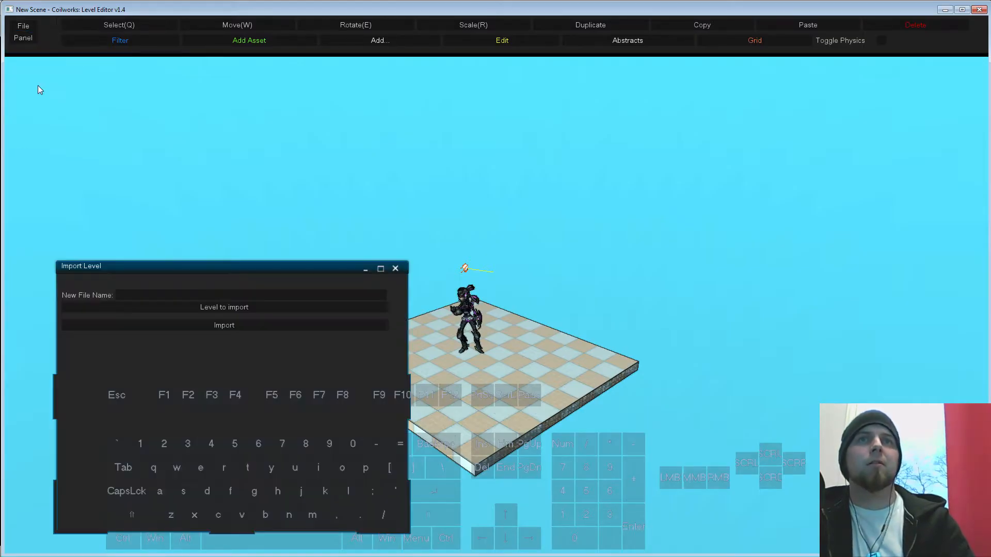
left_click(150, 296)
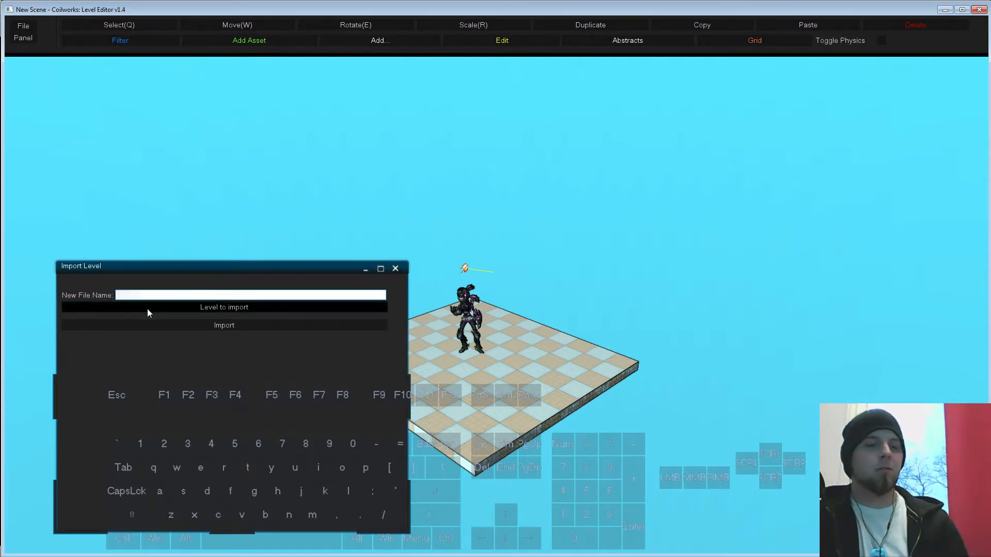
key("shift")
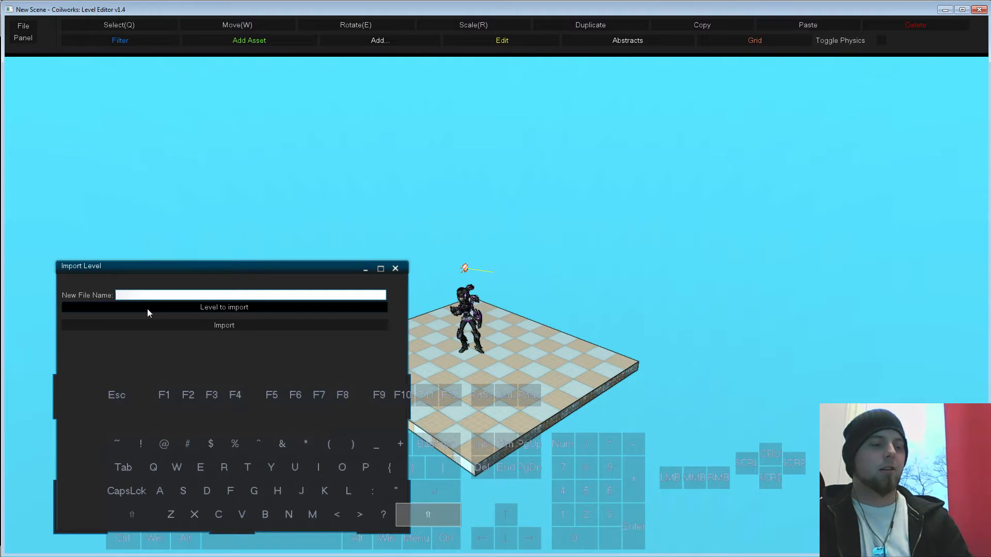
type("ExampleLevel")
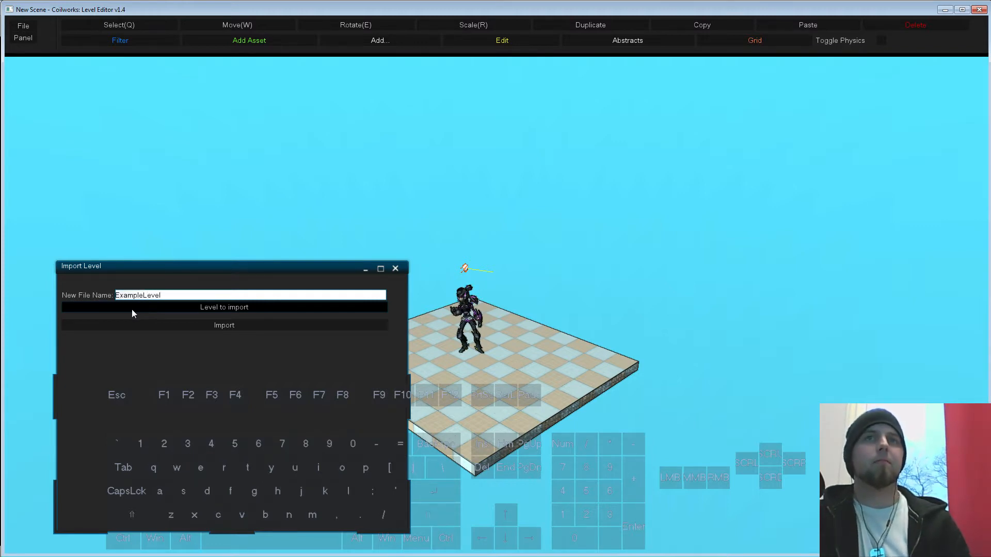
left_click(197, 307)
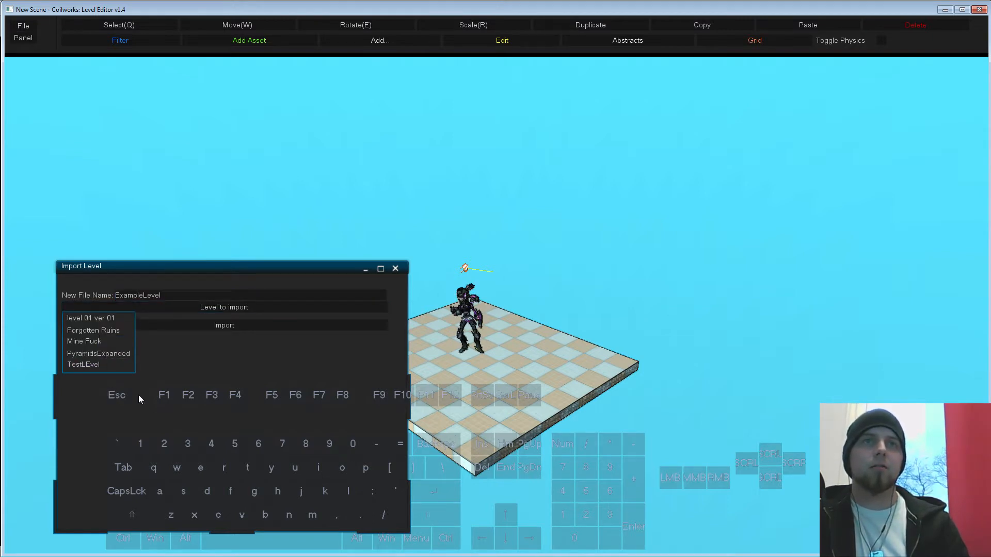
left_click(203, 410)
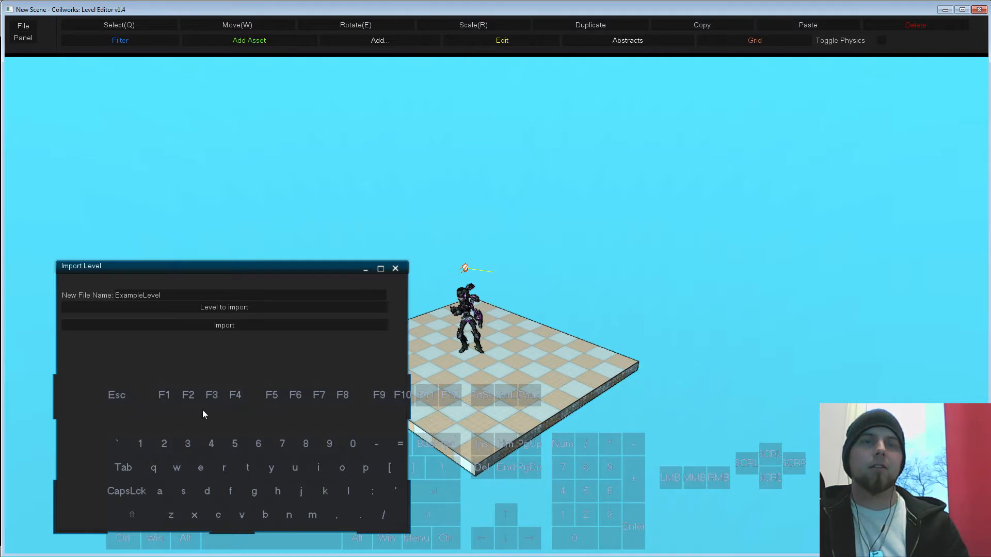
left_click(396, 268)
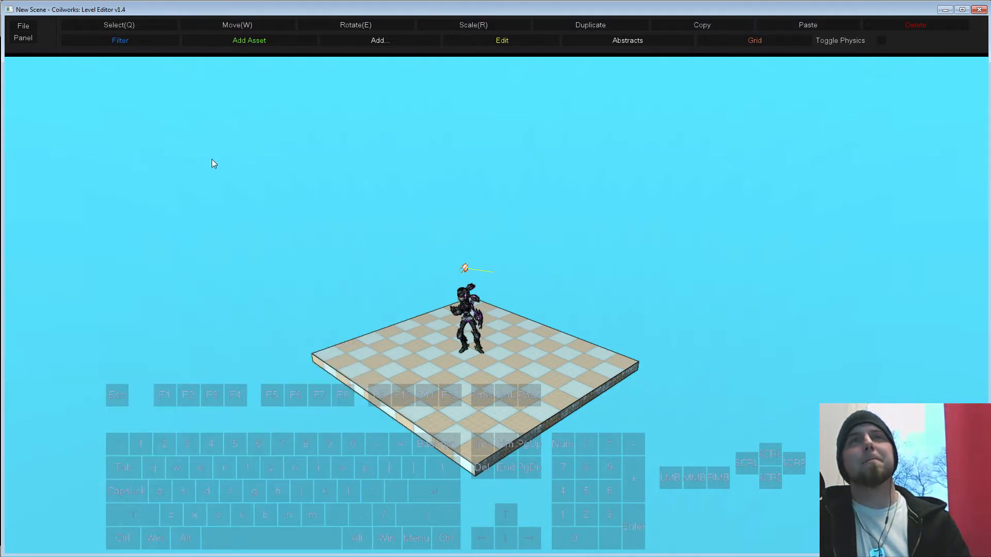
- Restart the level editor through Cloudbuilt in the Steam library without saving the scene, and enlarge its window to fill the screen
left_click(983, 4)
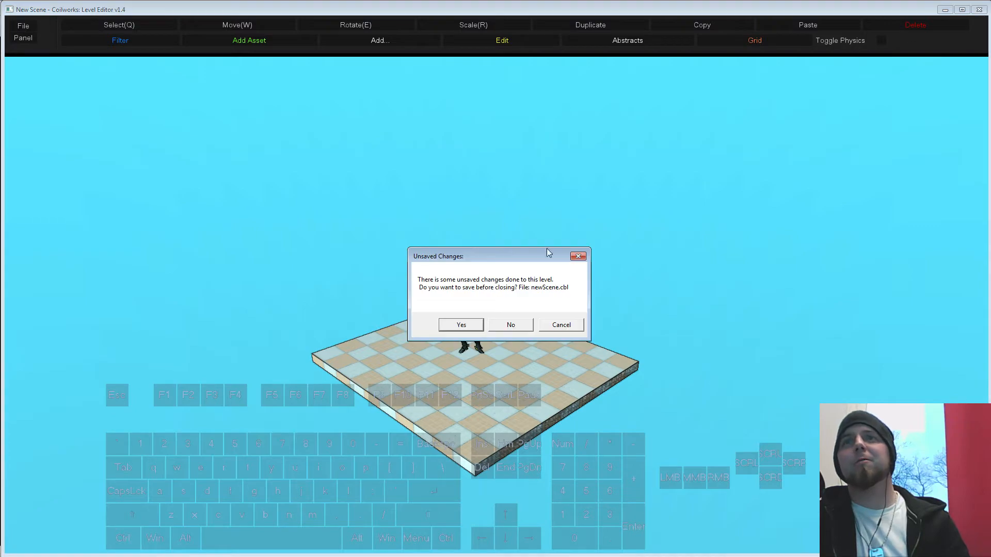
left_click(510, 325)
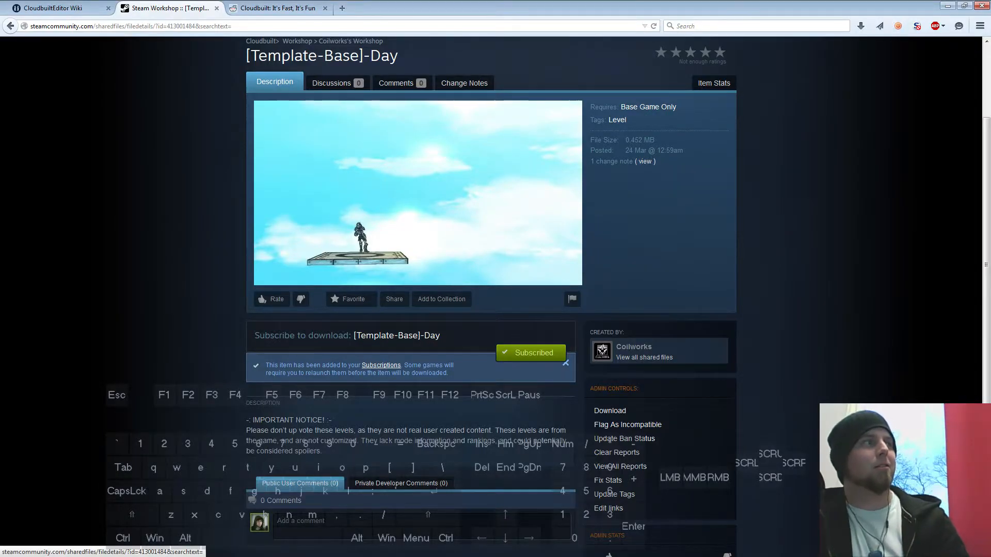
key("alt+Tab")
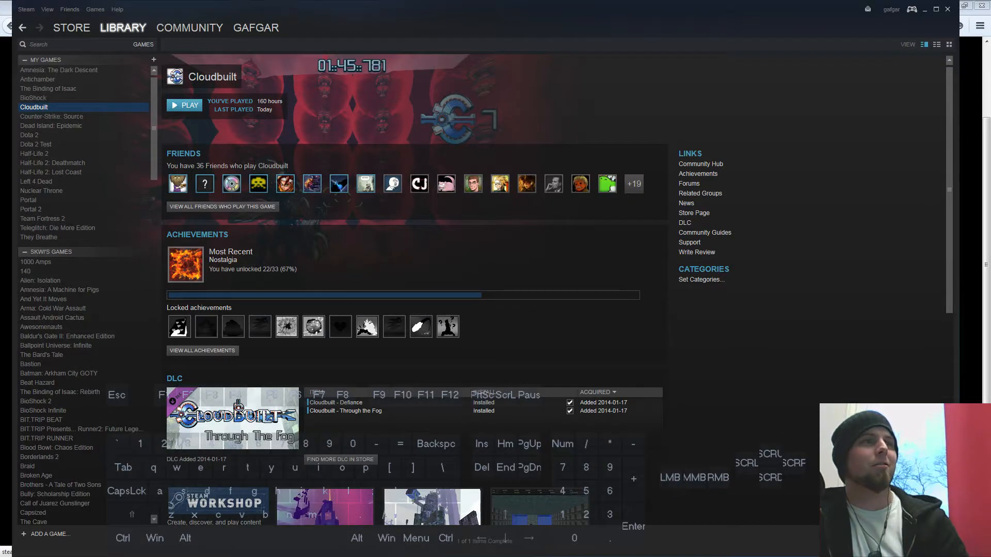
left_click(195, 105)
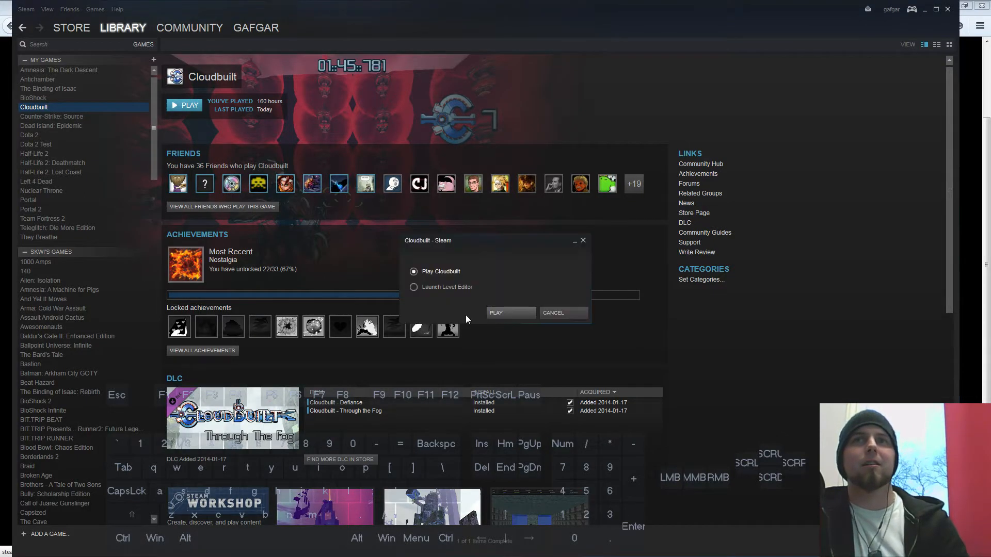
left_click(444, 285)
left_click(509, 320)
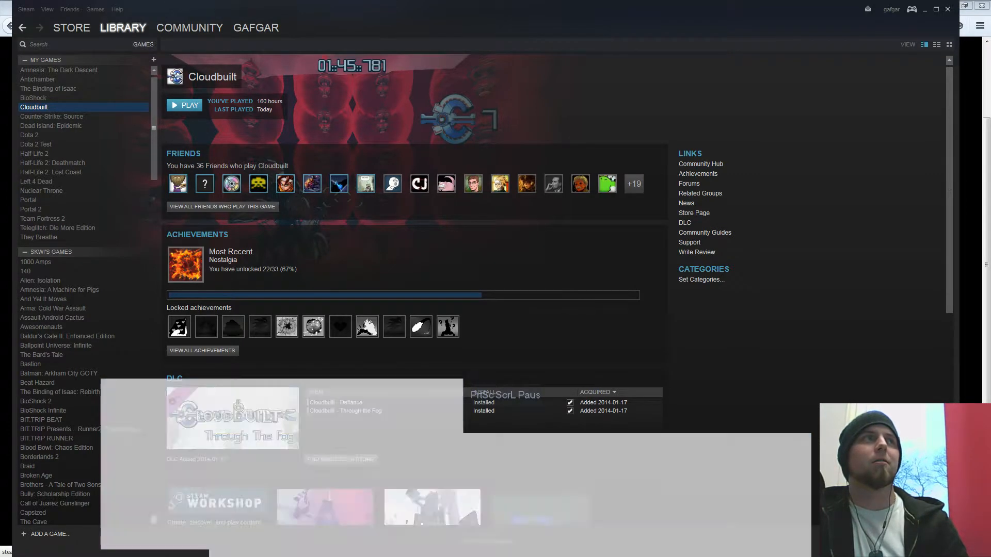
left_click_drag(735, 444, 514, 8)
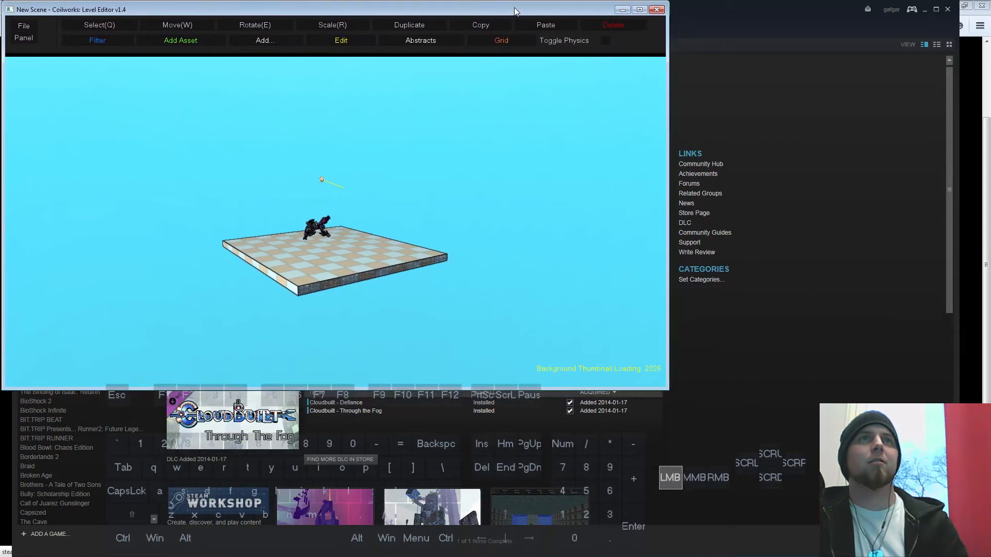
left_click_drag(667, 389, 988, 556)
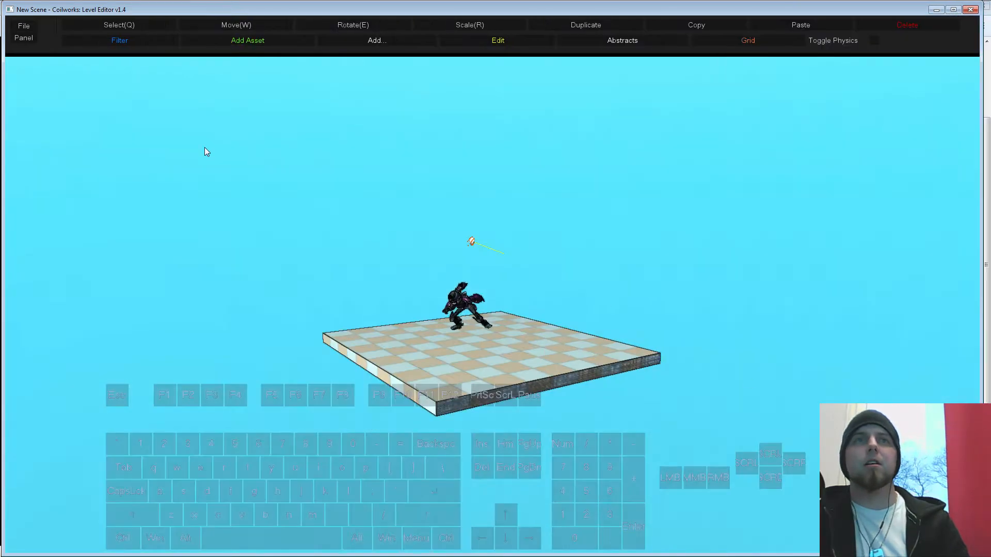
- Import the subscribed [Template-Base]-Day level under the new file name ExampleLevel
left_click(24, 26)
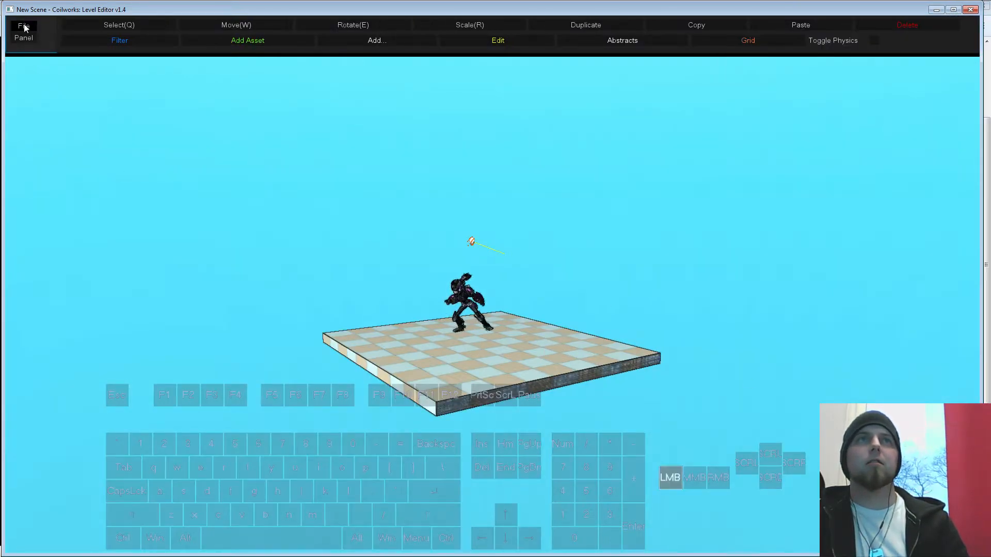
left_click(38, 85)
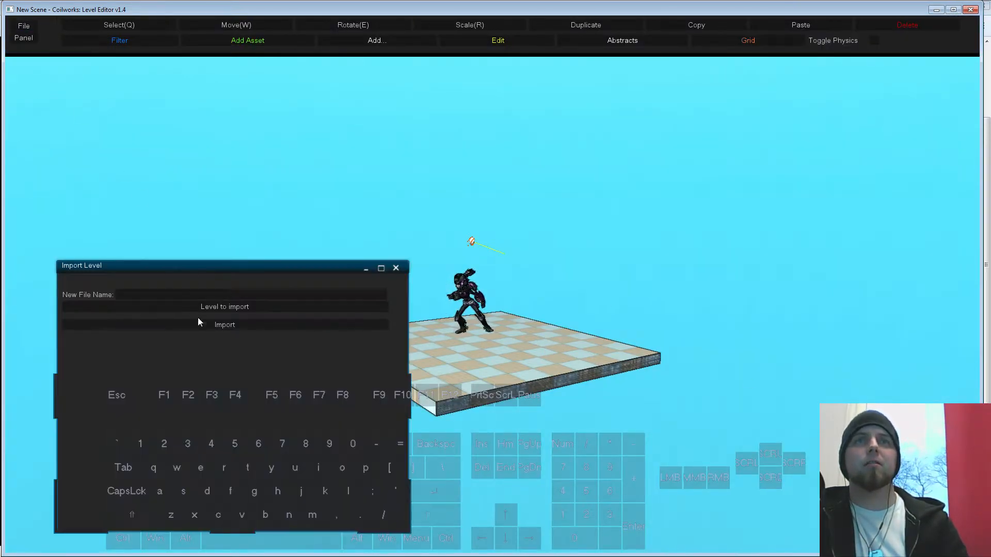
left_click(175, 294)
type("Exam")
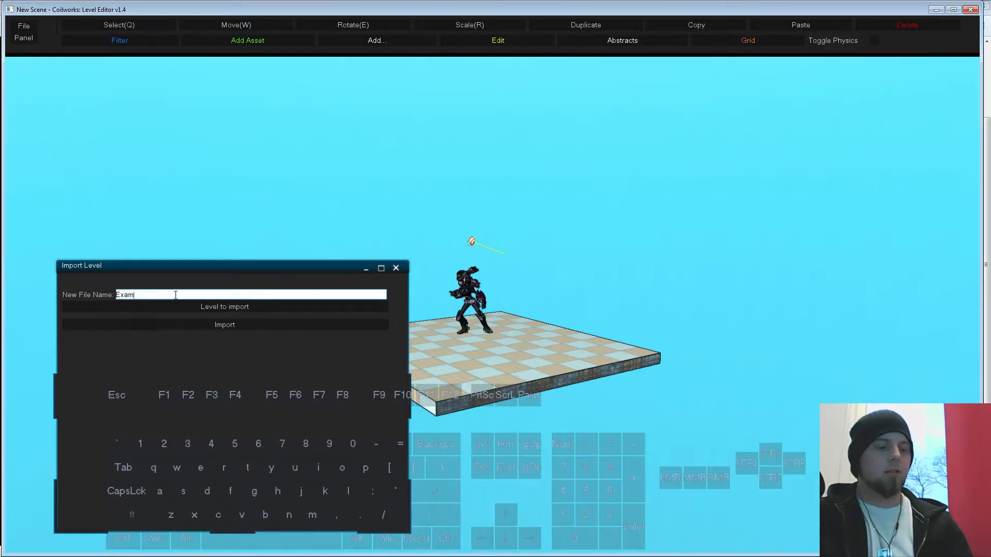
type("pleLevel")
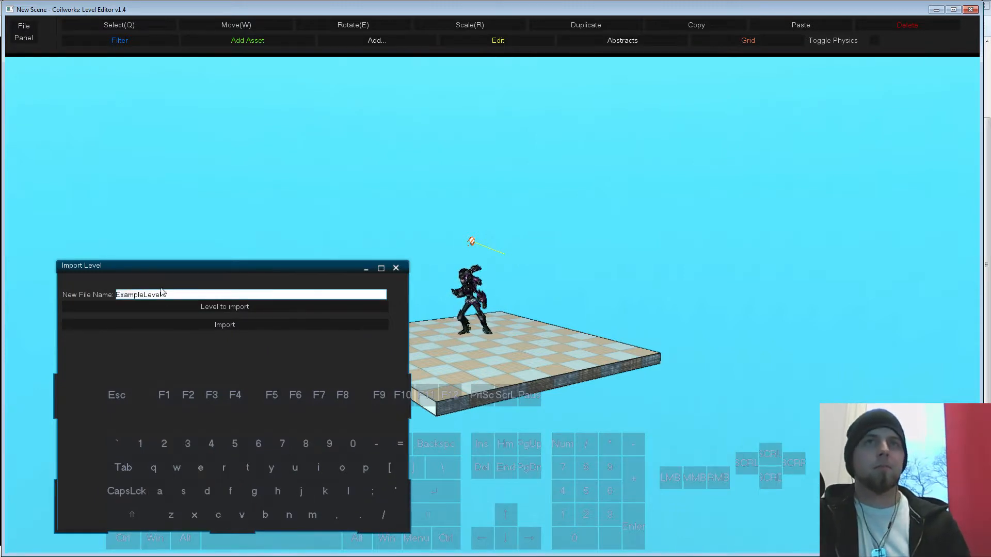
left_click(156, 310)
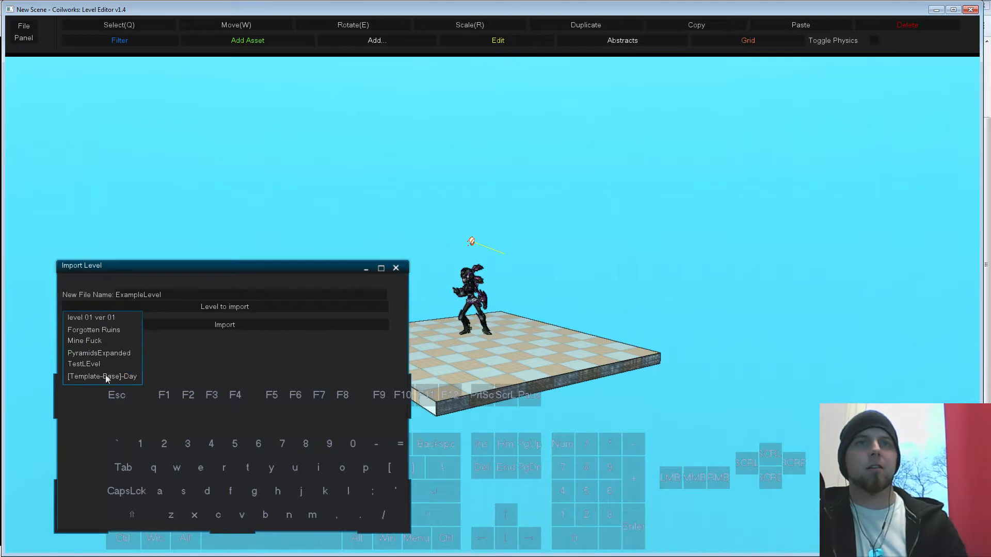
left_click(114, 378)
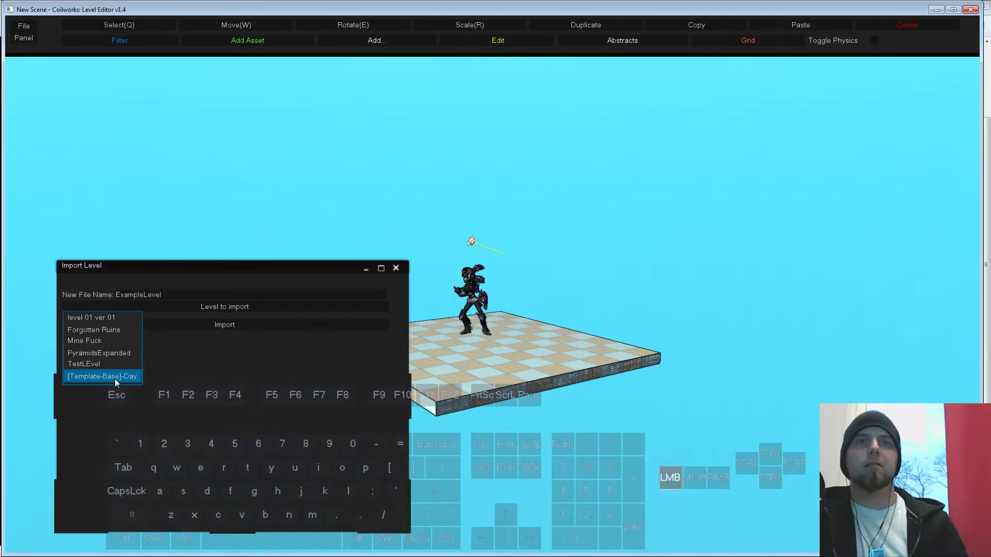
left_click(224, 327)
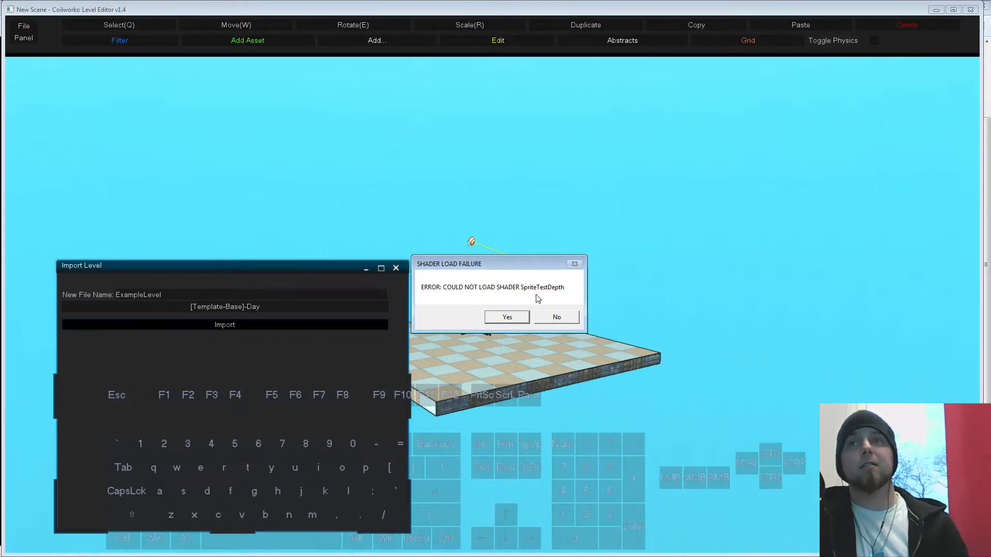
- Accept the shader load and link error messages to finish loading the imported level
left_click(508, 318)
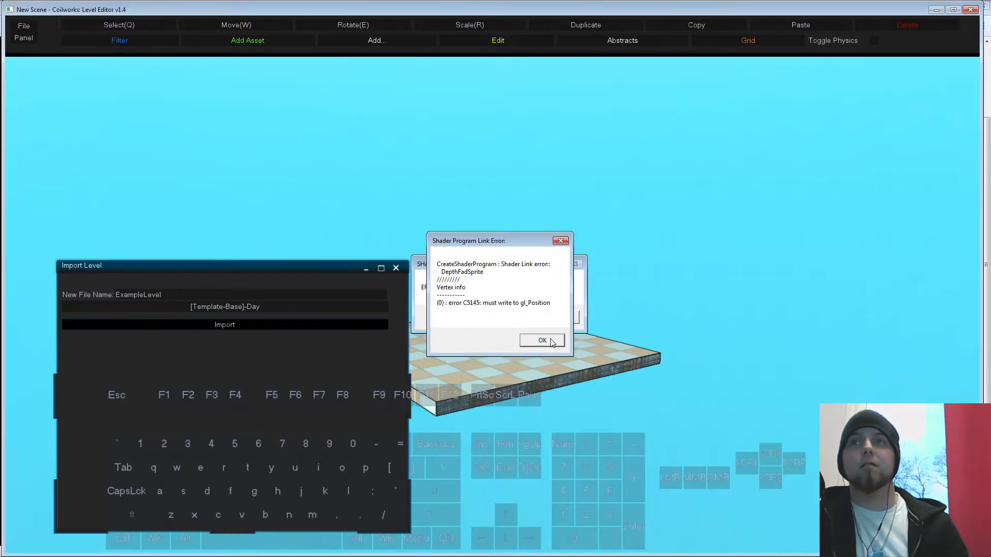
left_click(542, 341)
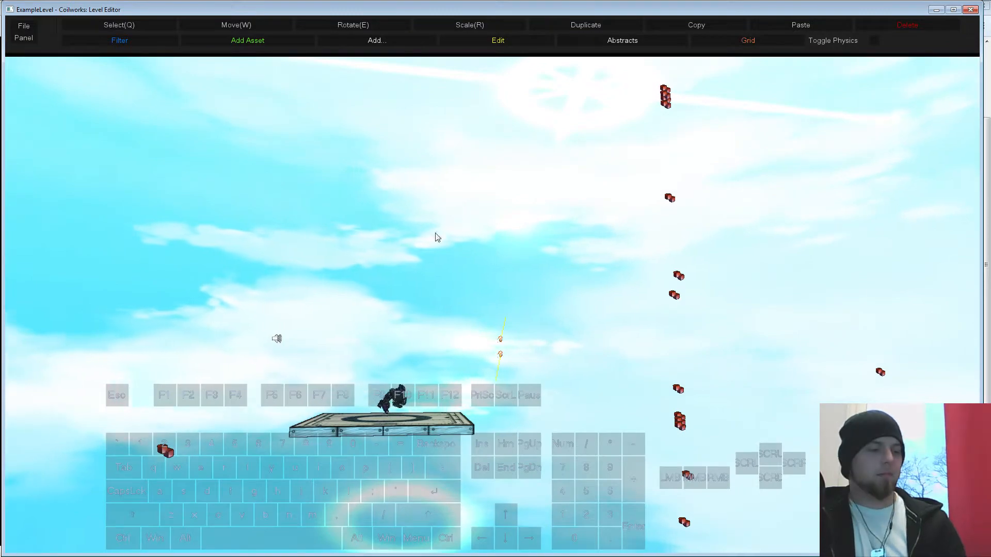
- Duplicate the start platform under the character and place the copy just in front of the original
right_click_drag(562, 311, 717, 329)
key("s")
key("a")
key("w")
key("s")
left_click(571, 278)
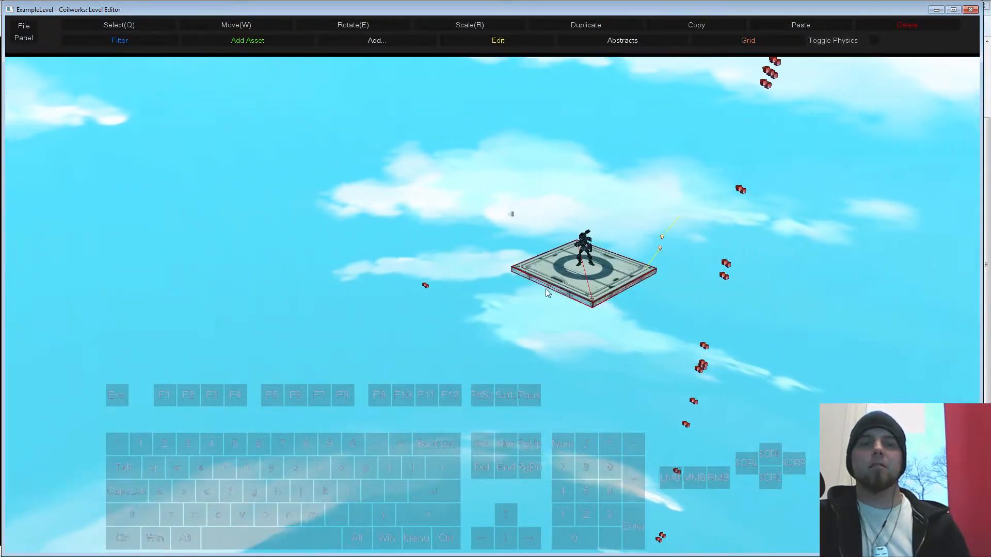
key("ctrl+d")
left_click_drag(571, 279, 468, 325)
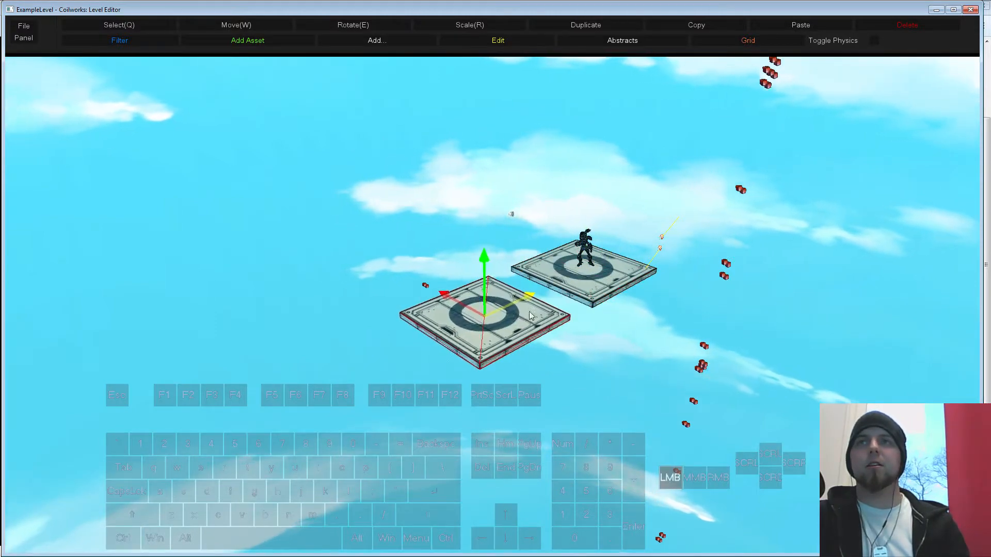
- Scale the copied platform into a floor of four by three tiles and move it clear of the start platform
key("r")
left_click_drag(542, 338, 594, 396)
left_click_drag(450, 335, 358, 396)
key("w")
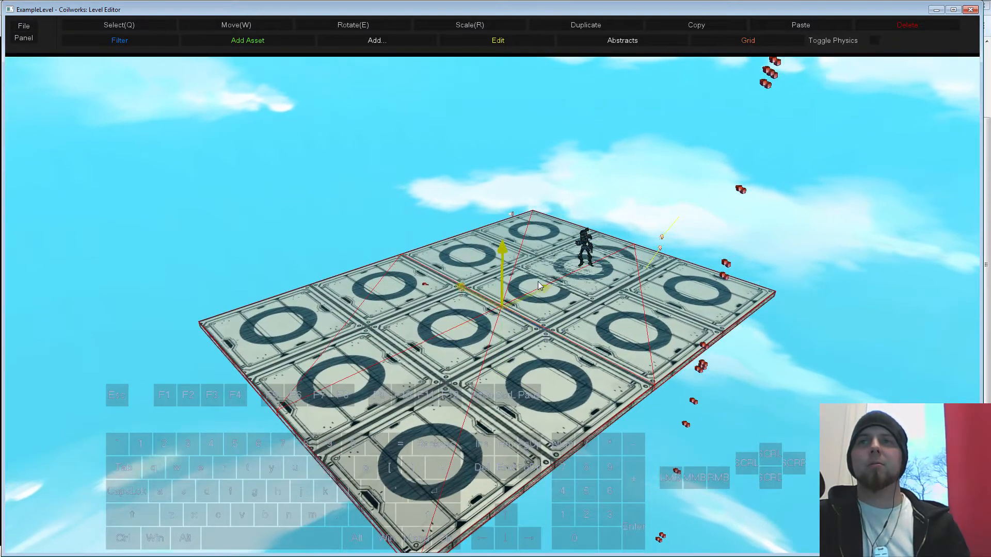
left_click_drag(548, 287, 435, 366)
key("s")
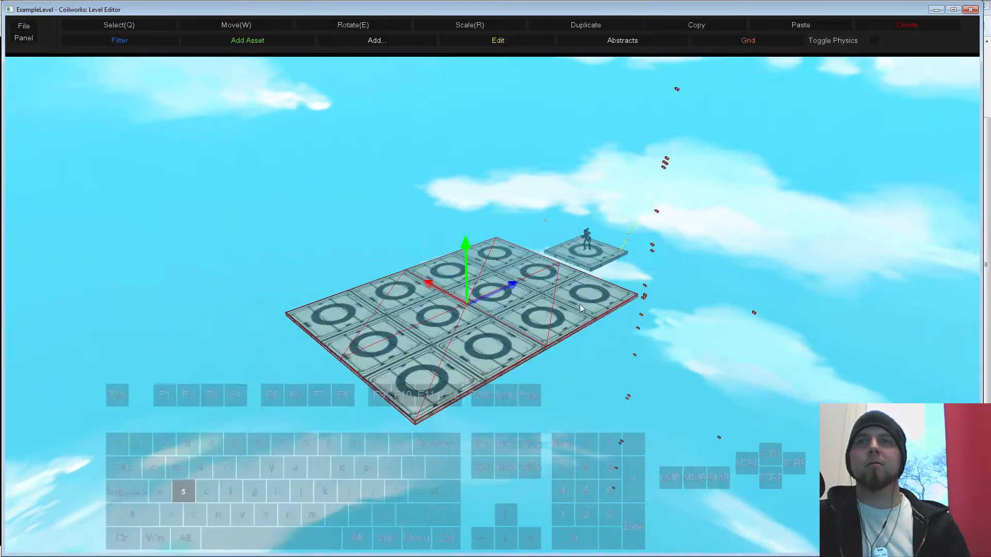
- Make a copy of the large floor and rotate it 90 degrees into an upright wall, undoing any extra rotation
key("e")
left_click_drag(506, 279, 393, 224, "ctrl")
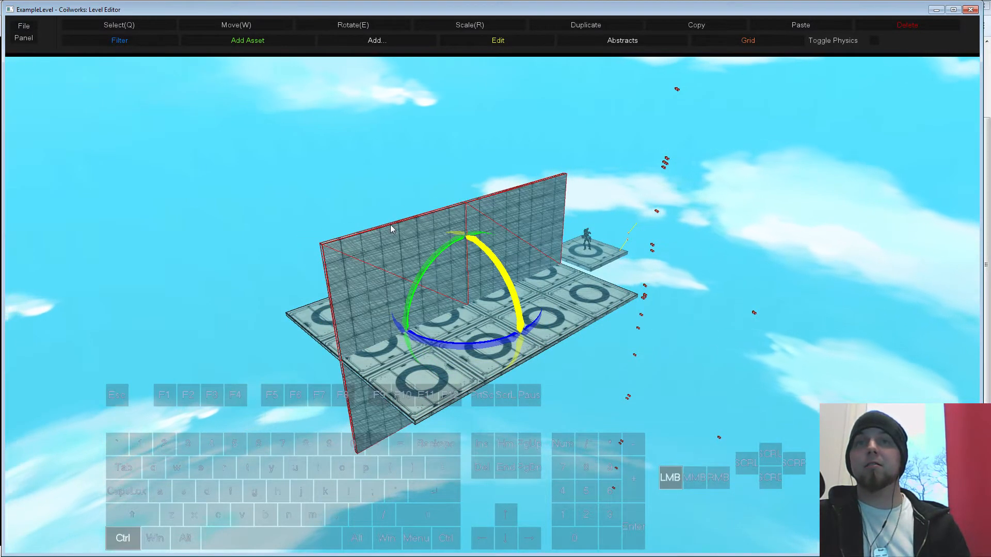
key("s")
left_click_drag(258, 341, 273, 317)
key("ctrl+z")
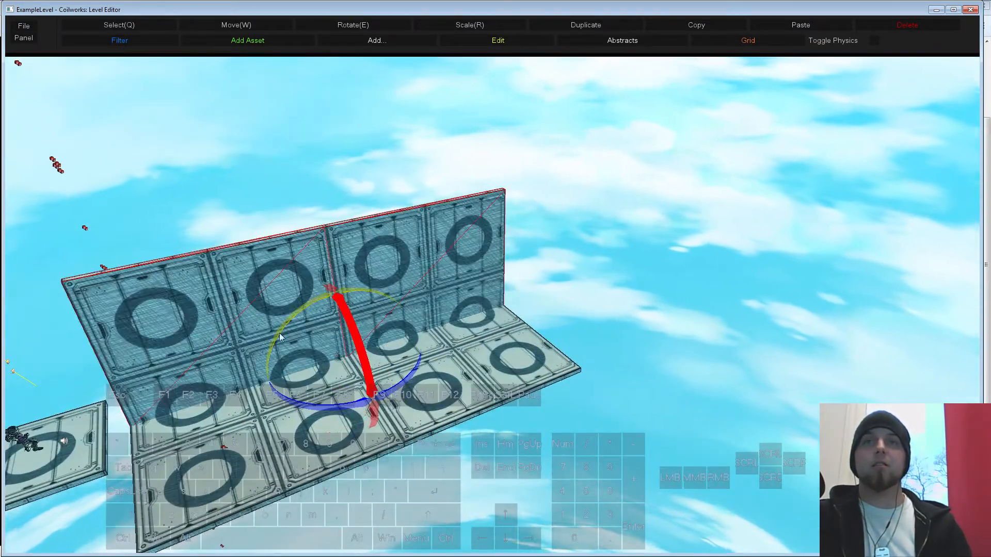
- Move the upright wall past the far end of the floor and raise it so it continues from the floor's corner
key("w")
left_click_drag(284, 376, 491, 314)
middle_click_drag(491, 315, 409, 349)
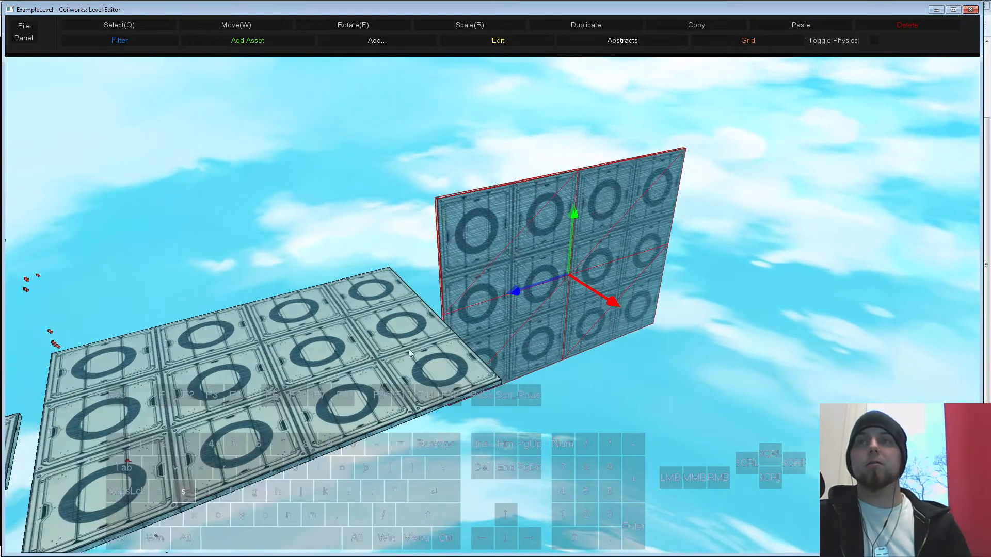
key("s")
left_click_drag(602, 265, 590, 235)
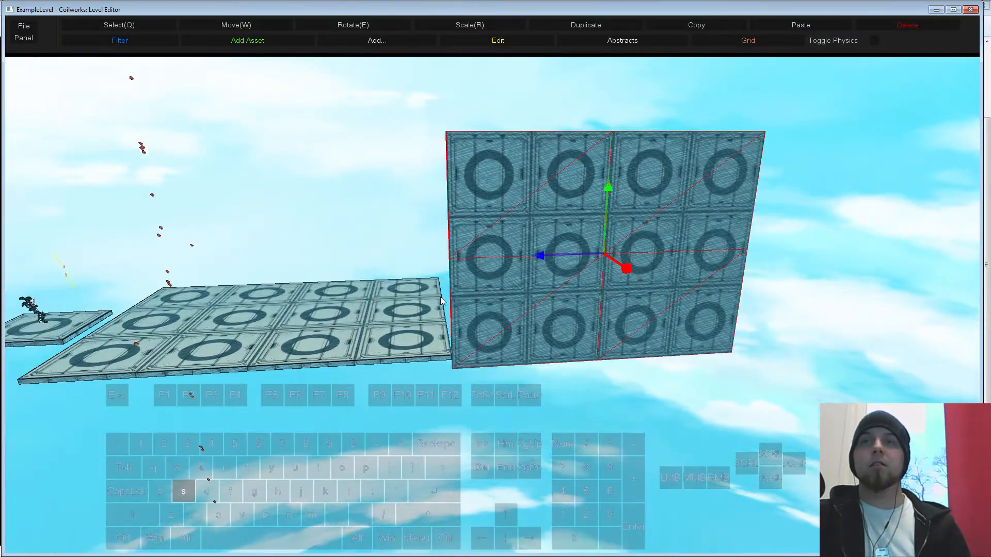
right_click_drag(440, 298, 343, 292)
middle_click_drag(343, 293, 313, 290)
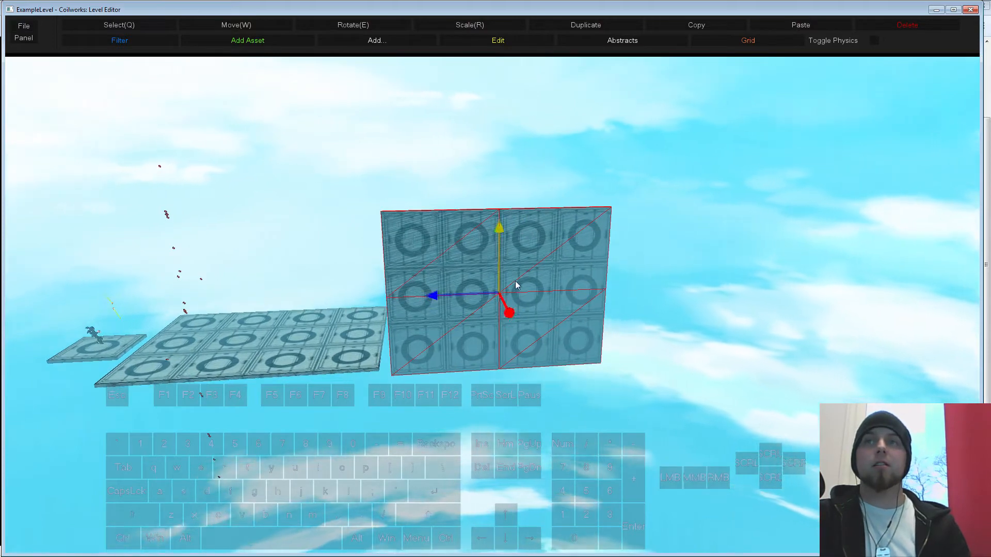
- Make a copy of the wall, rotate it flat, and place it as a raised platform beyond the wall's far end
key("e")
left_click_drag(516, 285, 571, 301, "ctrl")
key("w")
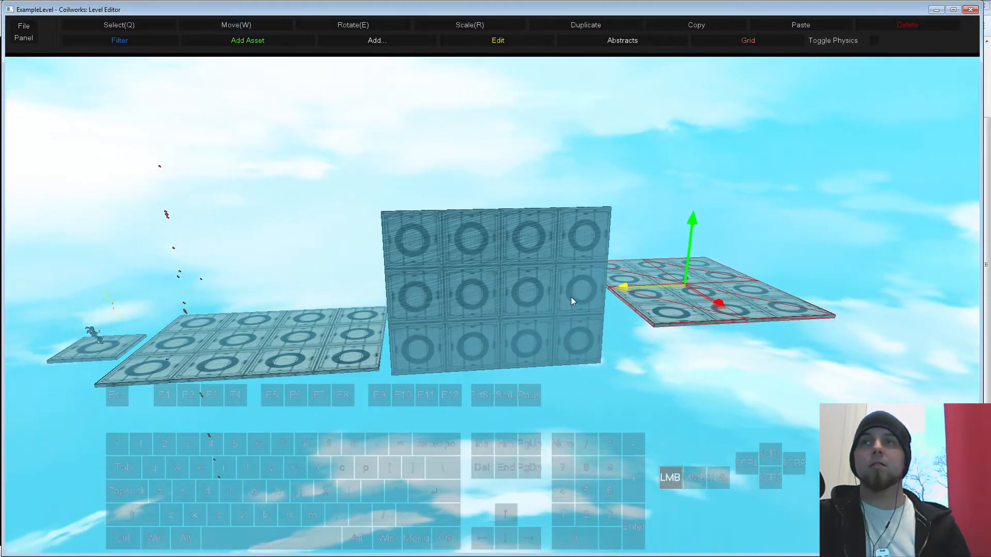
left_click_drag(691, 222, 690, 201)
- Stretch the platform beyond the wall to eight by three tiles and shift it along its length
key("s")
middle_click_drag(539, 328, 461, 373)
right_click_drag(462, 372, 511, 378)
middle_click_drag(511, 378, 434, 401)
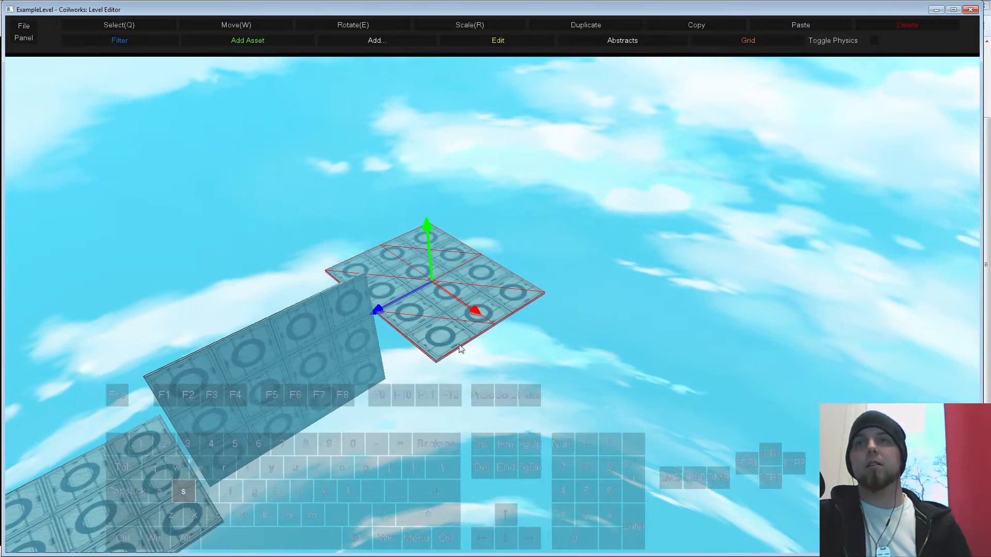
key("r")
left_click_drag(474, 311, 512, 362)
key("w")
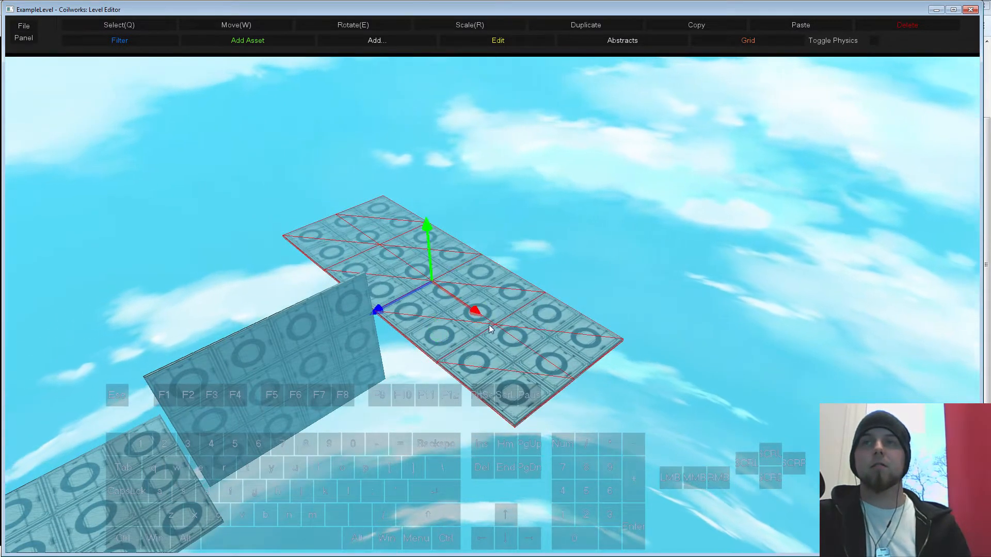
left_click_drag(490, 328, 538, 373)
key("s")
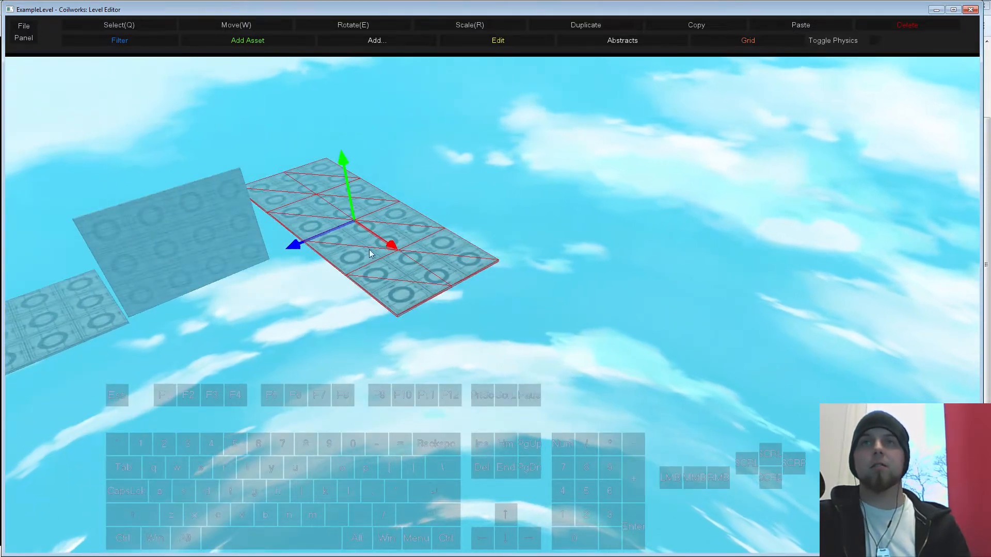
- Duplicate the long platform and move the copy beyond its far end, slightly offset from the original
key("ctrl+d")
left_click_drag(344, 170, 445, 196)
left_click_drag(403, 283, 571, 329)
key("s")
middle_click_drag(572, 329, 521, 269)
left_click_drag(522, 269, 598, 286)
middle_click_drag(599, 286, 562, 293)
left_click_drag(561, 293, 553, 320)
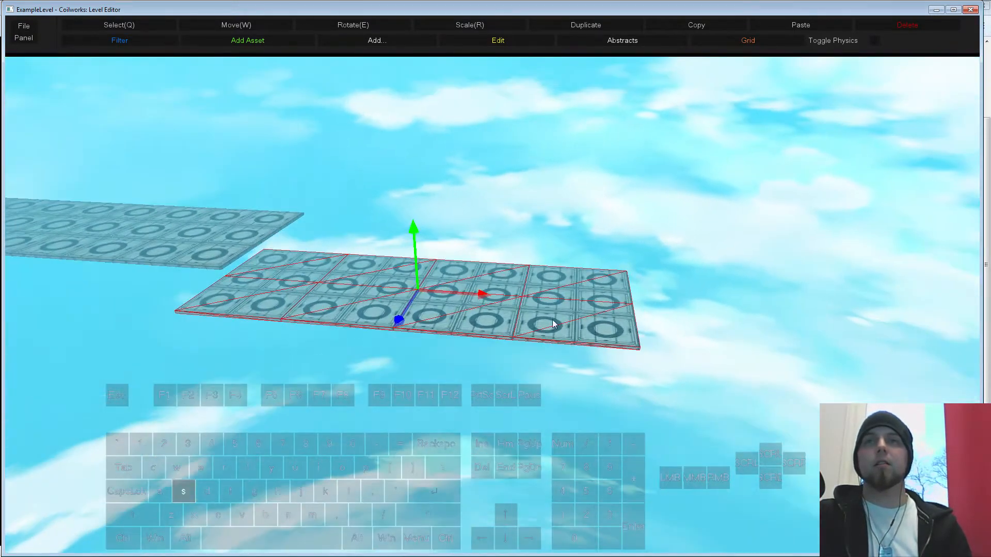
- Tilt the new long platform into a ramp that rises away from the previous platform
key("e")
left_click_drag(435, 225, 407, 220)
key("w")
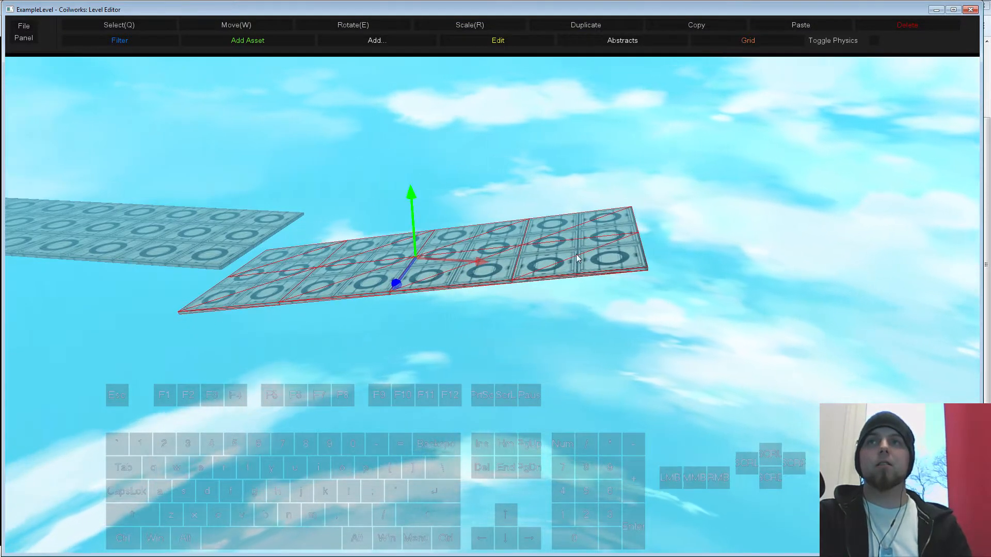
- Place a copy of the ramp at its upper end and rotate the copy back toward level
key("e")
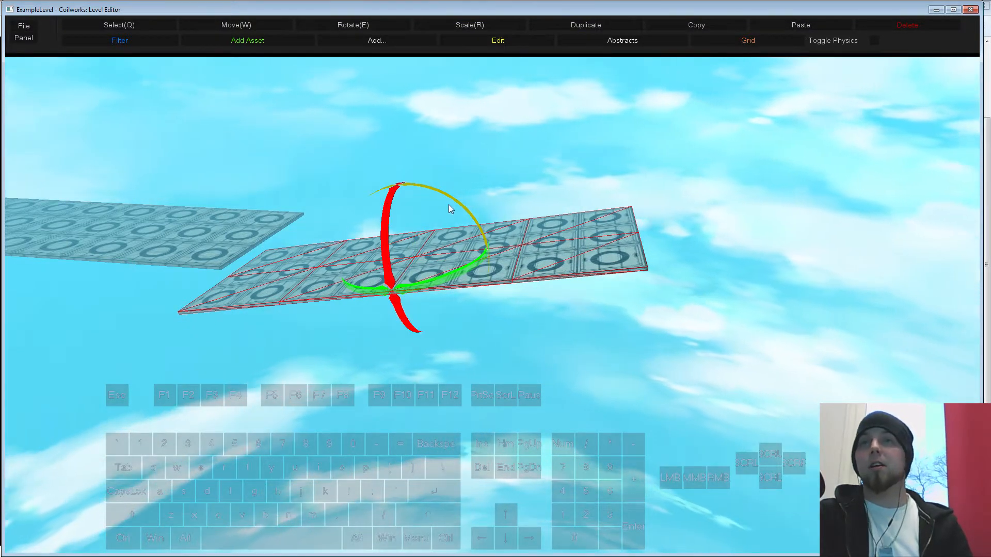
key("w")
left_click_drag(347, 272, 584, 285)
key("e")
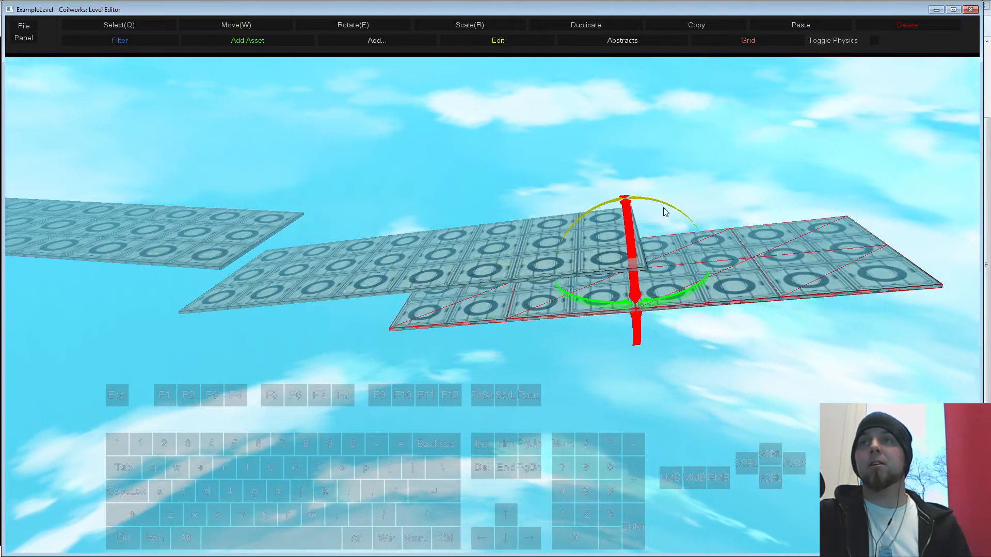
left_click_drag(663, 207, 621, 207)
key("w")
key("e")
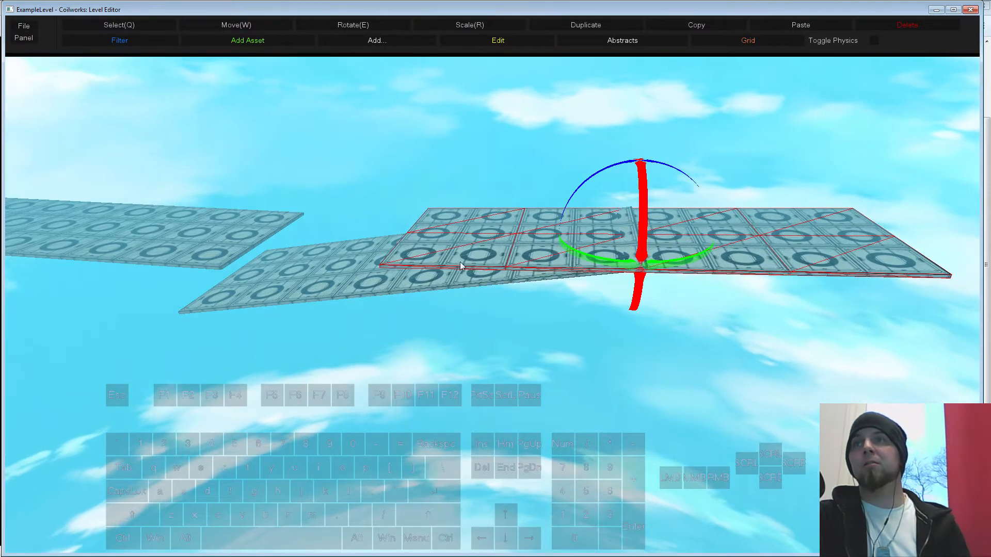
left_click(212, 236, "ctrl")
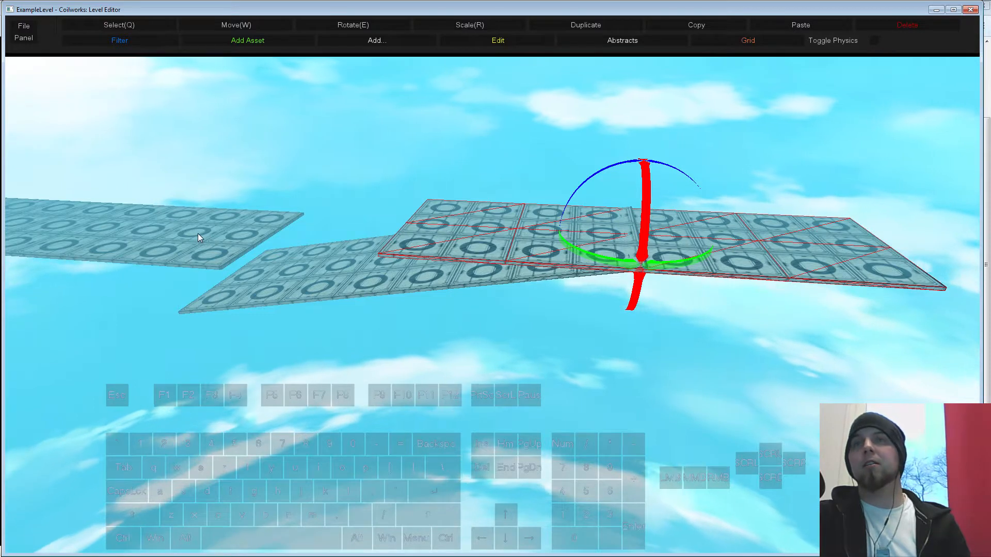
- Shorten the platform at the top of the ramp to three by three tiles and align it with the ramp's upper edge
key("w")
key("r")
left_click_drag(626, 252, 699, 245)
key("w")
left_click_drag(723, 206, 725, 205)
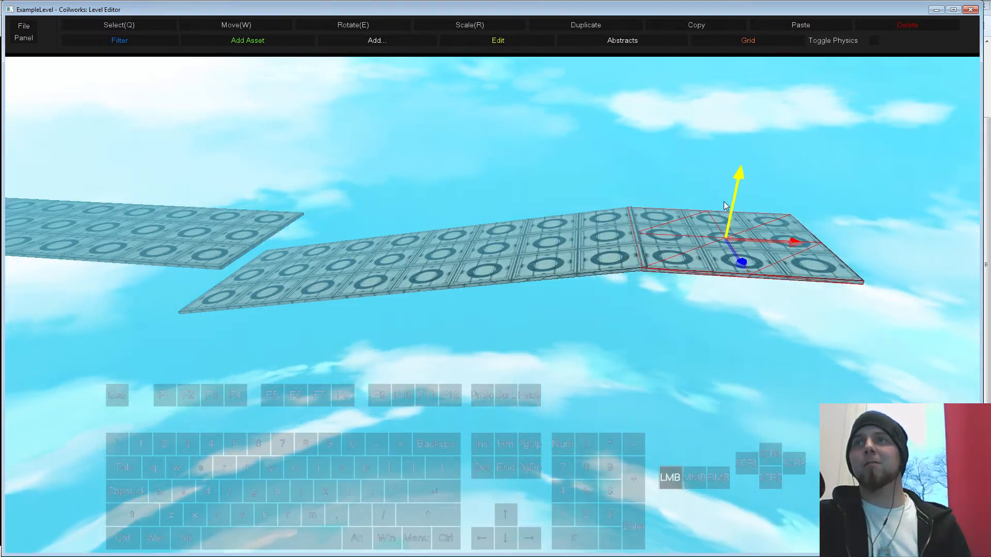
- Scale the thickness of the platform at the ramp's end to make a tall block, and deselect it
key("r")
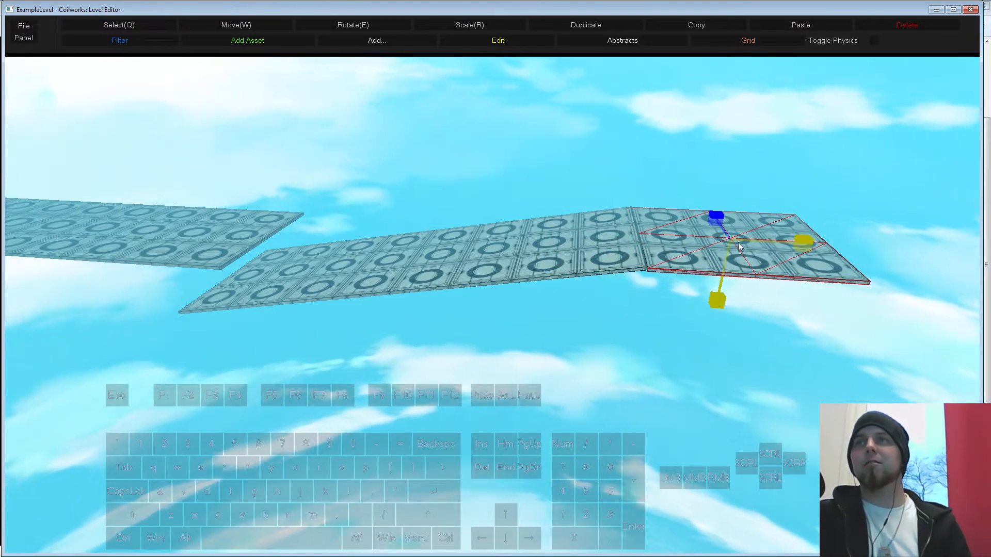
left_click_drag(715, 295, 716, 317)
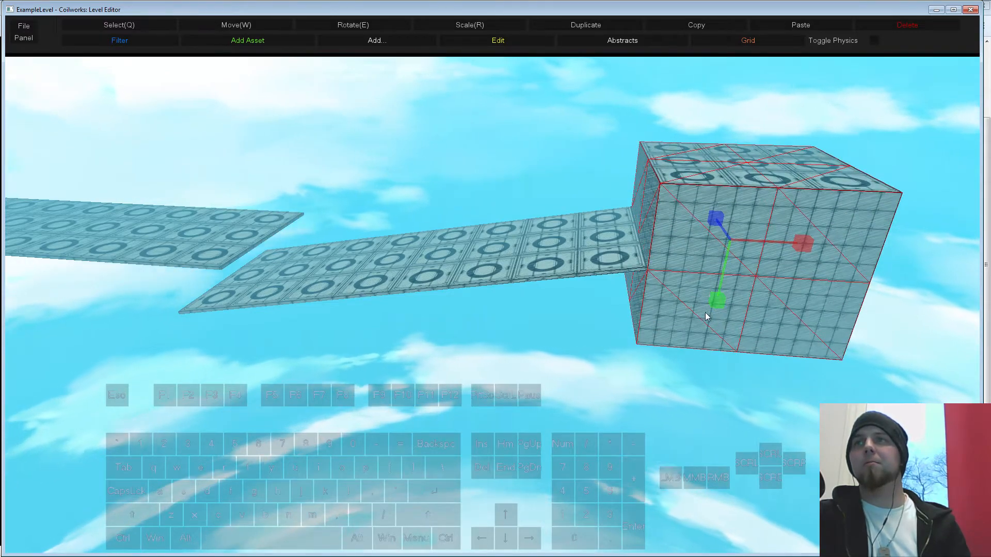
key("s")
middle_click_drag(706, 315, 302, 264)
middle_click_drag(356, 209, 337, 224)
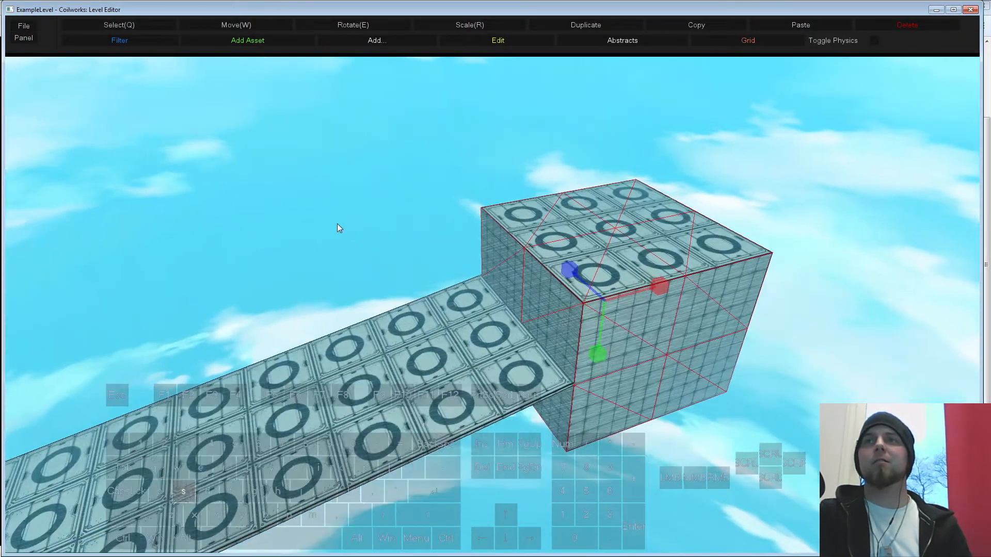
left_click(412, 191)
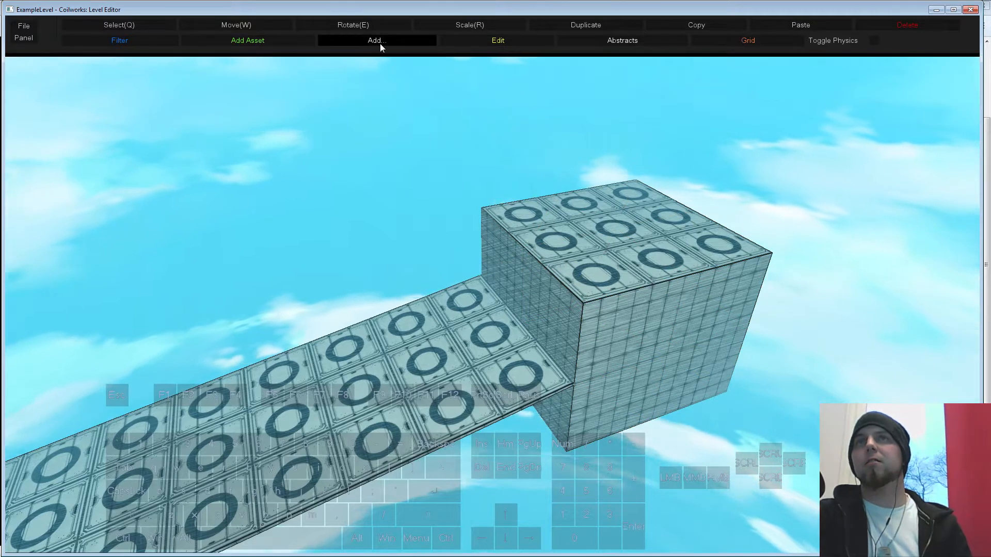
- Use the Sync Block Face Tool to apply the ramp's tile scale to the block side facing the ramp
left_click(490, 40)
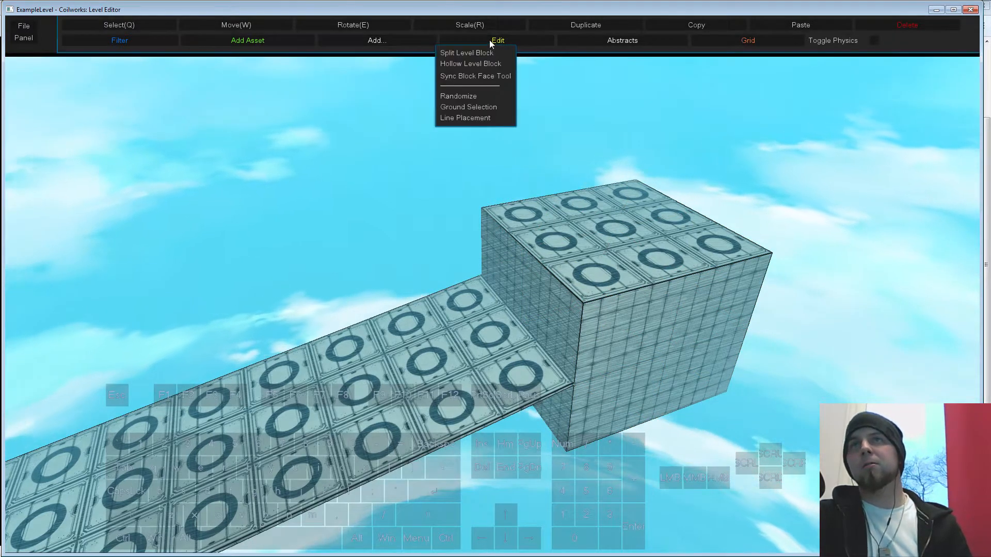
left_click(470, 78)
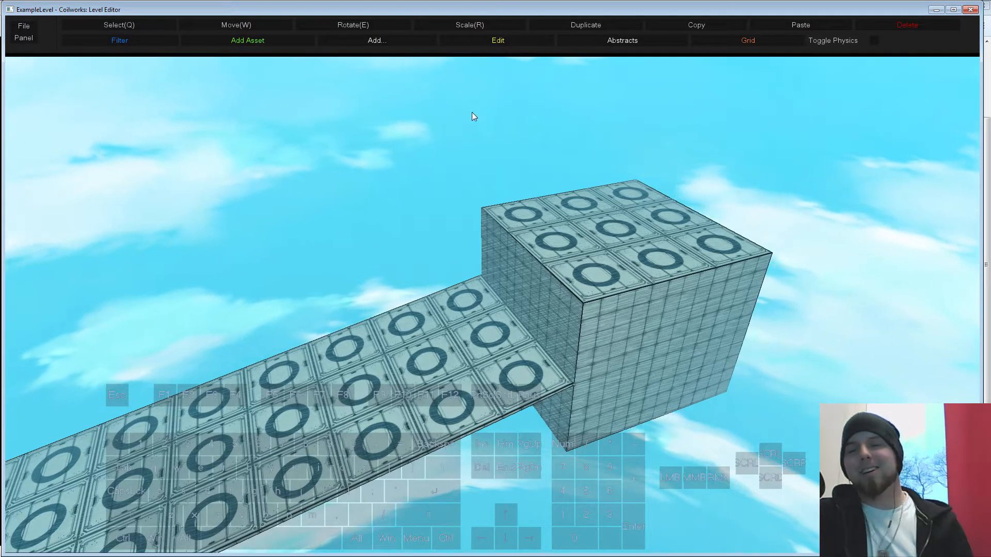
left_click(495, 39)
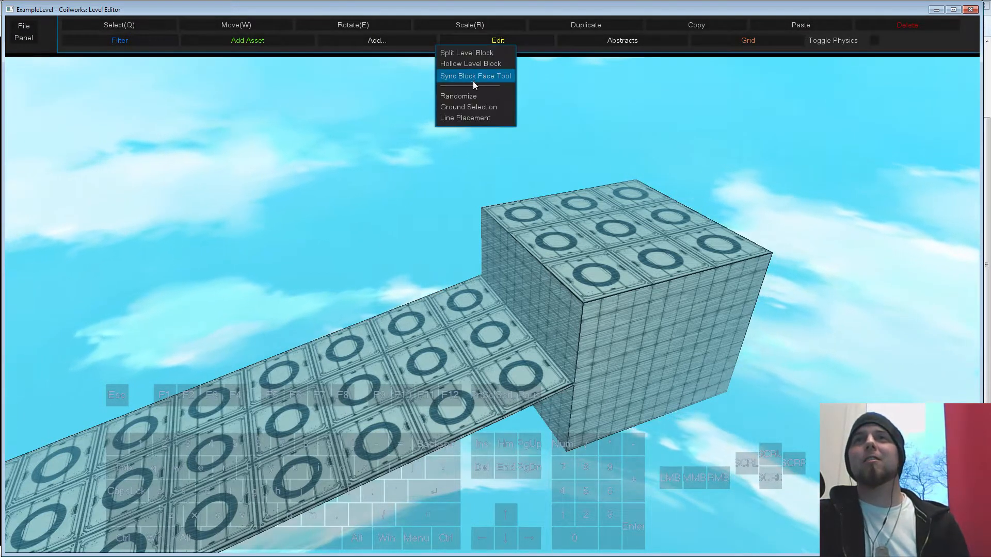
left_click(465, 78)
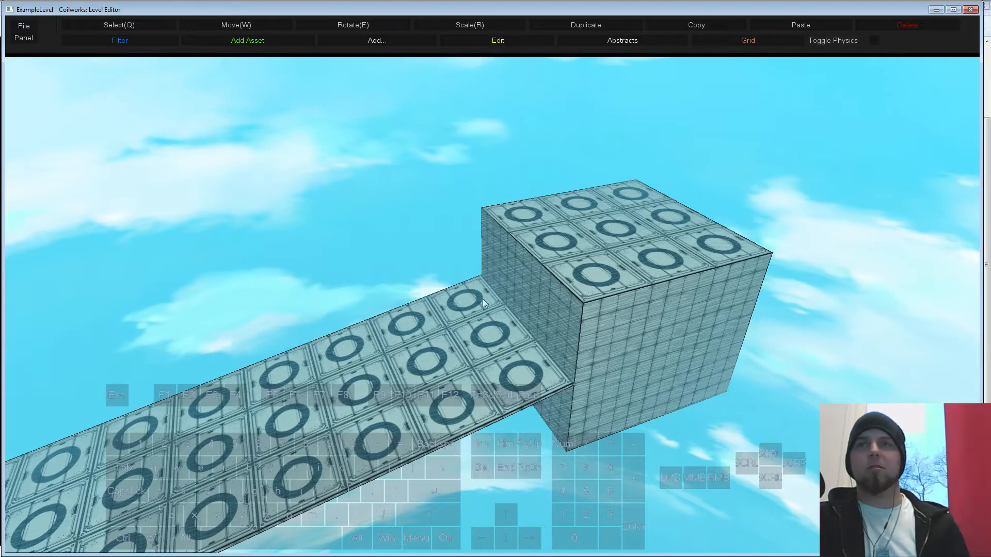
key("alt")
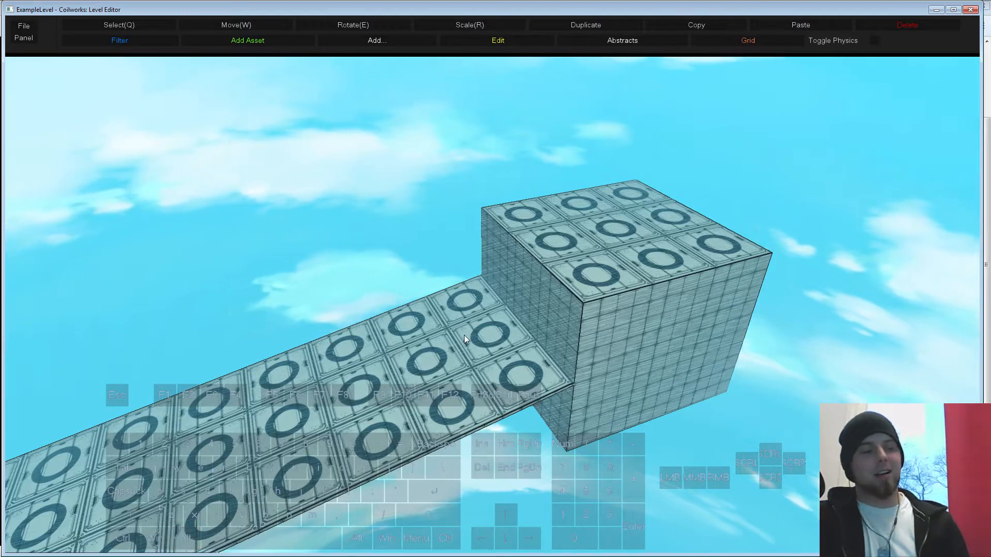
left_click(546, 307, "shift")
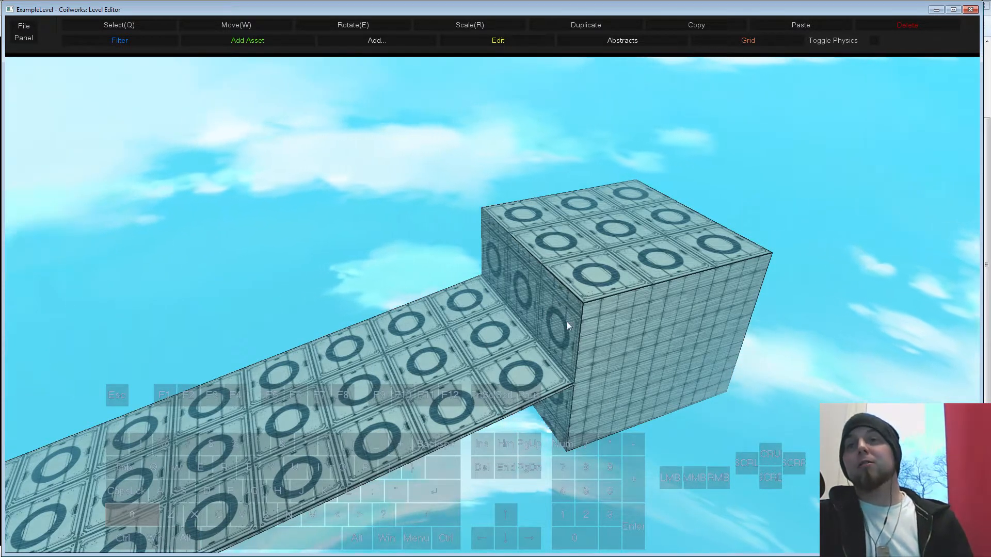
- Sync the same tile texture scale across all faces of the block and inspect the result up close
left_click(567, 321, "ctrl")
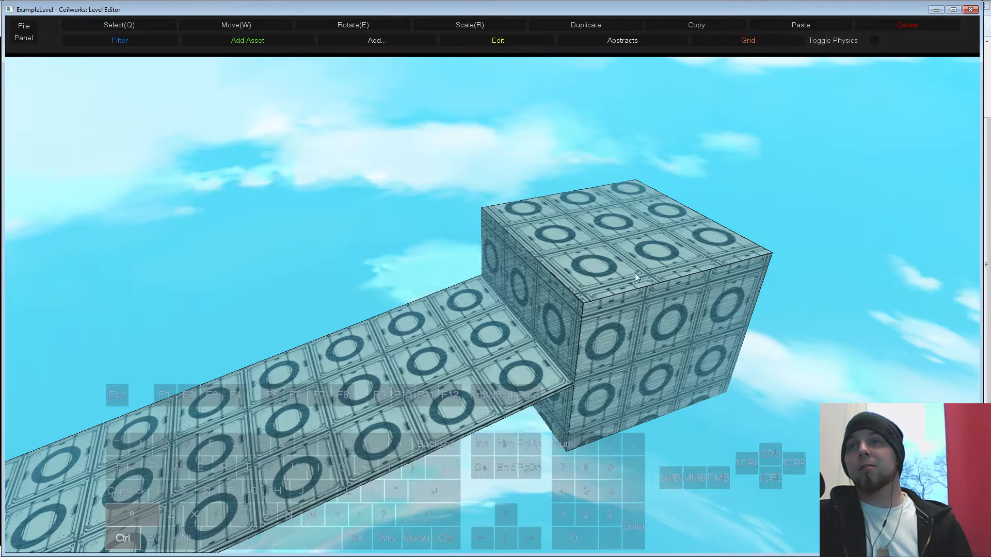
middle_click_drag(532, 286, 408, 258)
right_click_drag(407, 258, 446, 304)
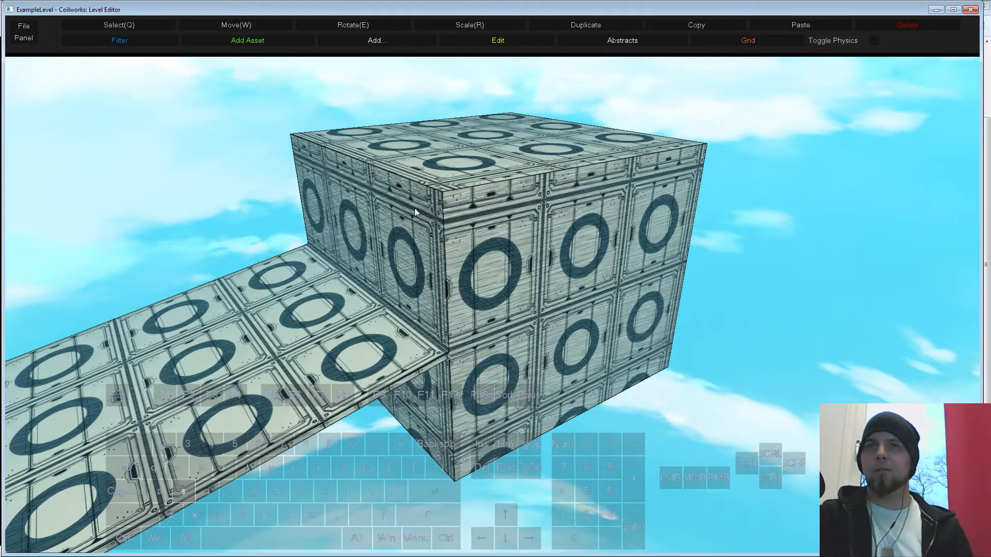
middle_click_drag(414, 209, 427, 209)
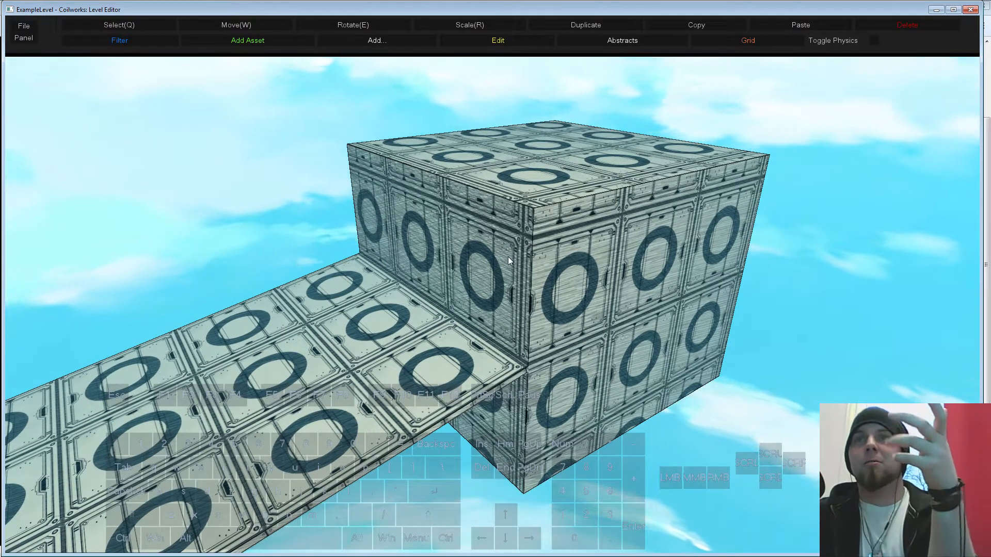
- Duplicate the block at the end of the ramp and move the copy up and beyond the original
key("s")
middle_click_drag(505, 249, 505, 283)
right_click_drag(505, 283, 507, 289)
middle_click_drag(507, 289, 479, 266)
right_click_drag(392, 226, 369, 210)
middle_click_drag(369, 209, 398, 204)
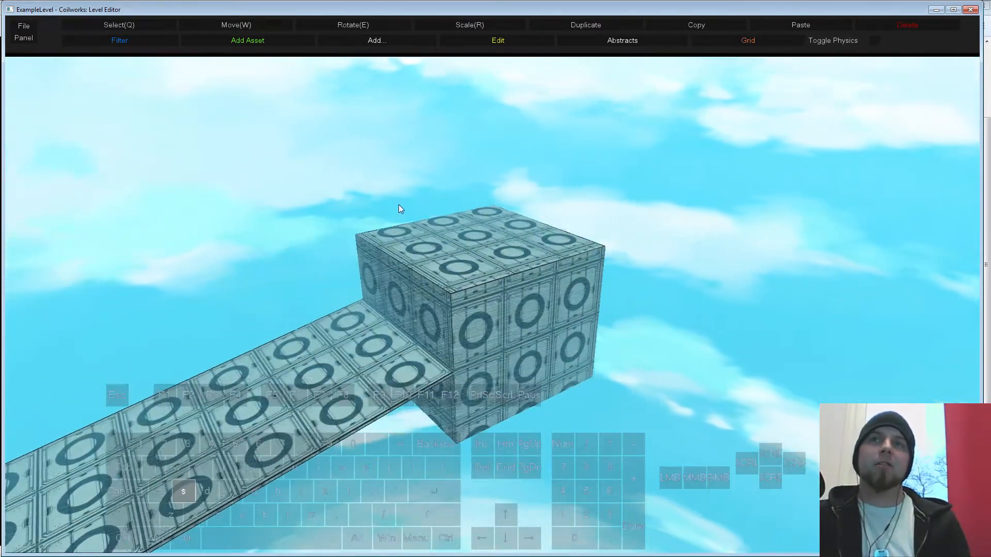
right_click_drag(398, 205, 420, 218)
middle_click_drag(525, 255, 320, 305)
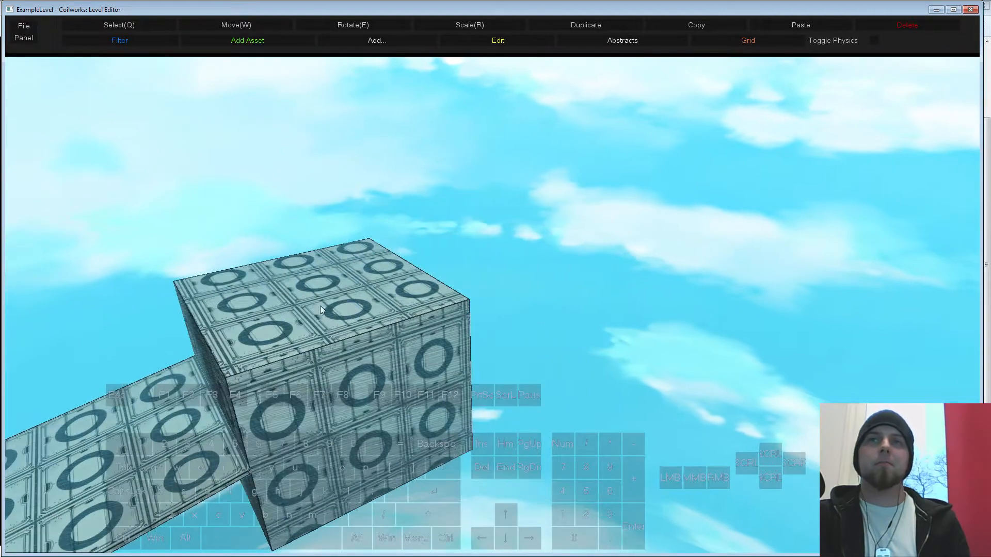
left_click(353, 320)
right_click_drag(469, 381, 395, 354)
key("q")
left_click(395, 354)
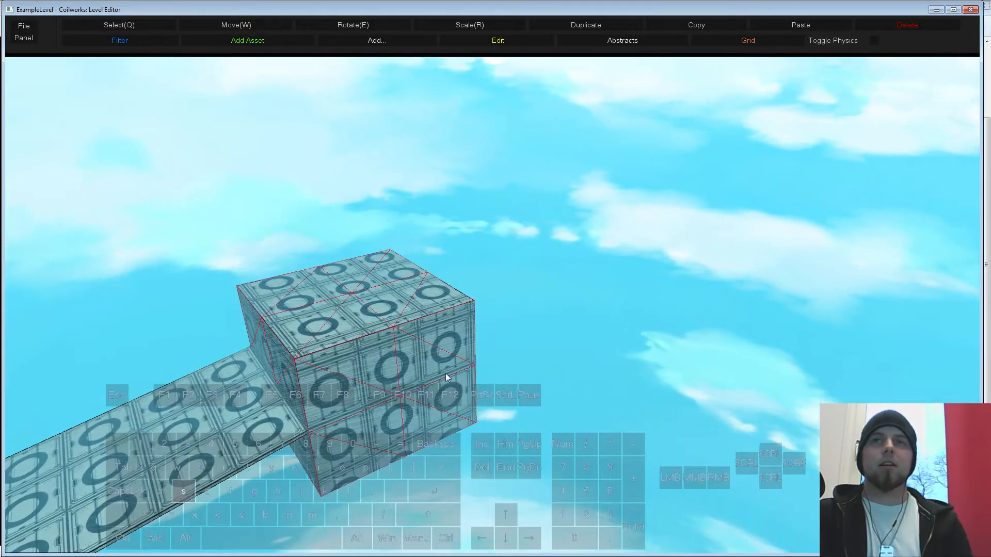
mouse_move(396, 354)
middle_mouse_down()
mouse_move(454, 372)
mouse_move(409, 348)
middle_mouse_up()
key("w")
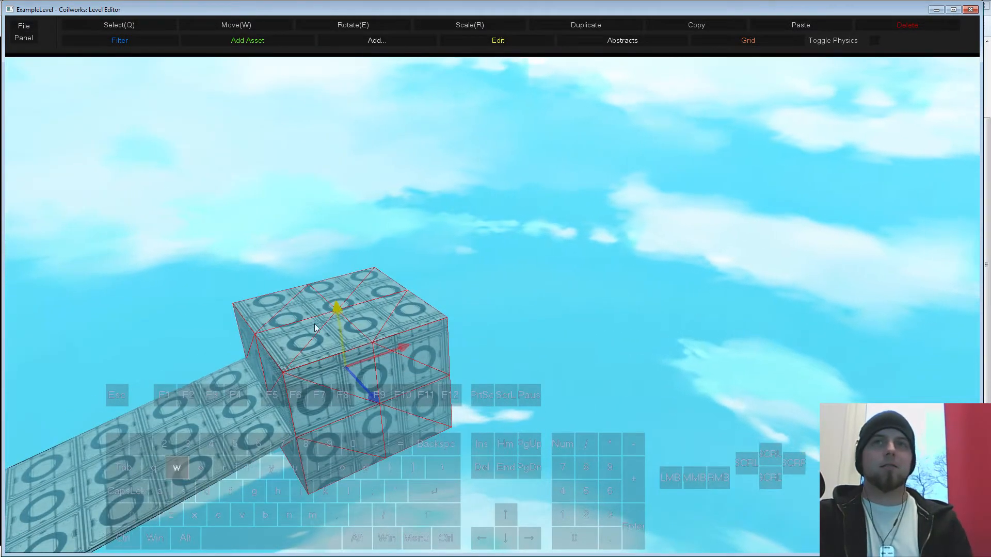
left_click_drag(366, 335, 527, 288)
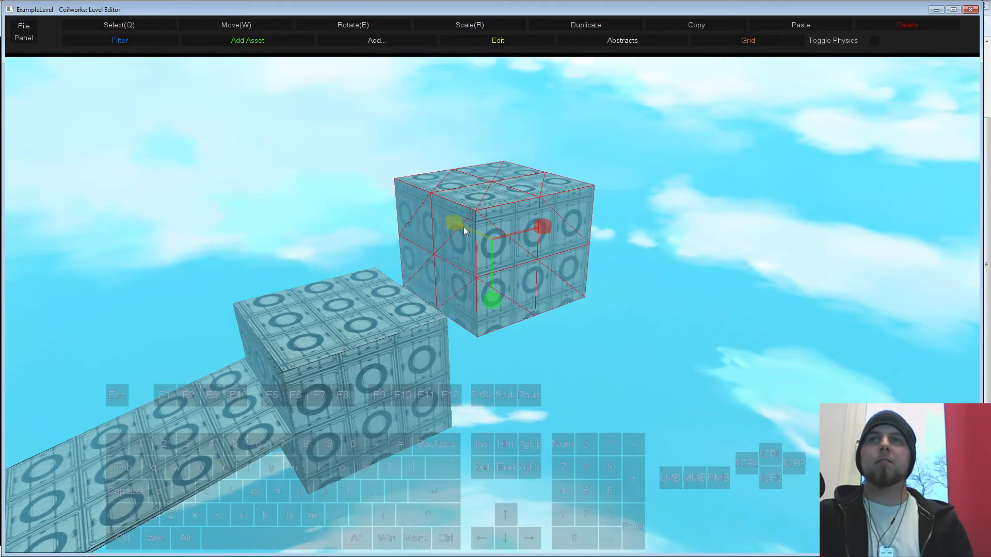
- Stretch the copied block in length and width into a large building-sized block, and position it against the original block's far edge
left_click_drag(464, 228, 288, 180)
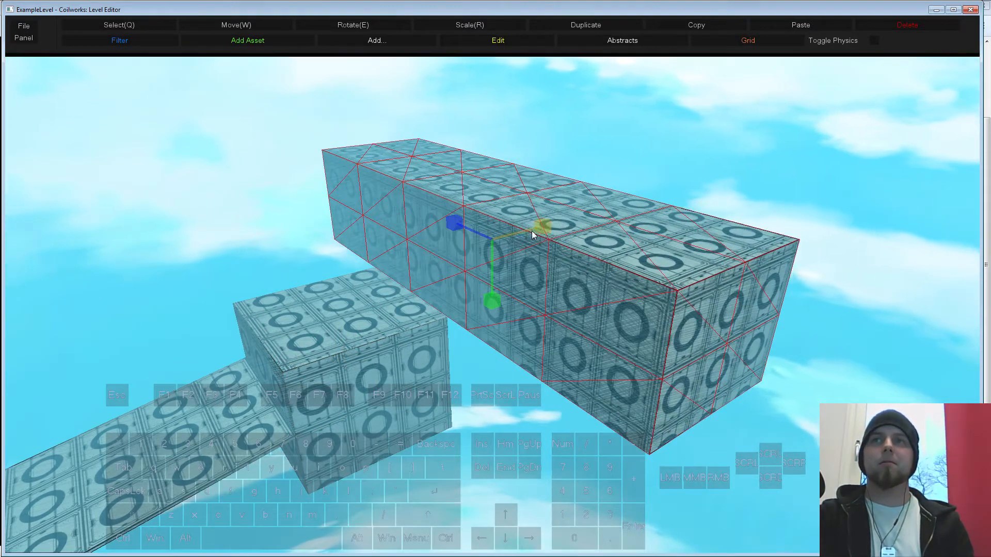
left_click_drag(534, 234, 616, 191)
left_click(497, 250)
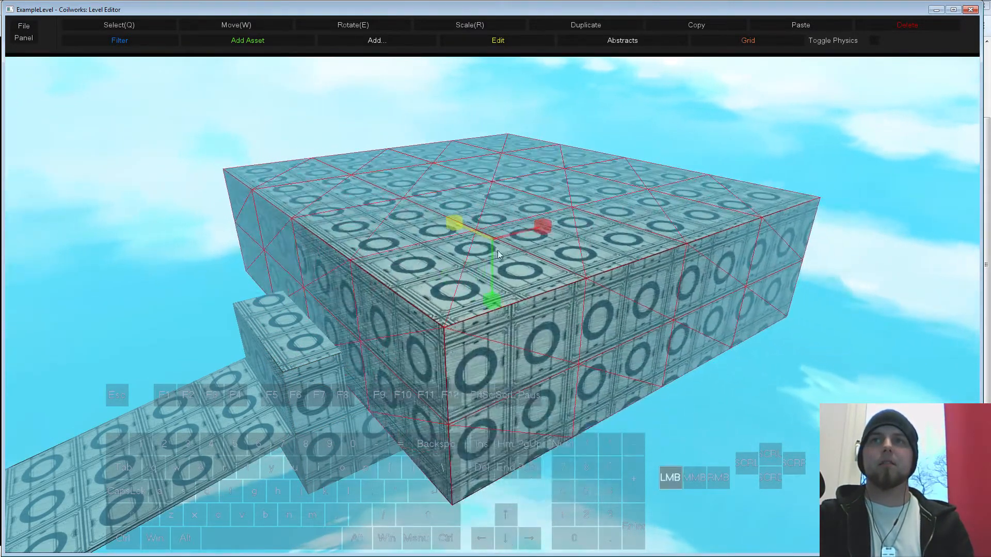
left_click_drag(497, 250, 440, 258)
left_click_drag(540, 227, 493, 203)
left_click_drag(466, 153, 466, 142)
left_click_drag(519, 173, 516, 173)
- Hollow the large block with a wall thickness of 2
mouse_move(630, 284)
right_mouse_down()
mouse_move(631, 294)
mouse_move(612, 294)
mouse_move(631, 293)
right_mouse_up()
key("s")
key("d")
key("a")
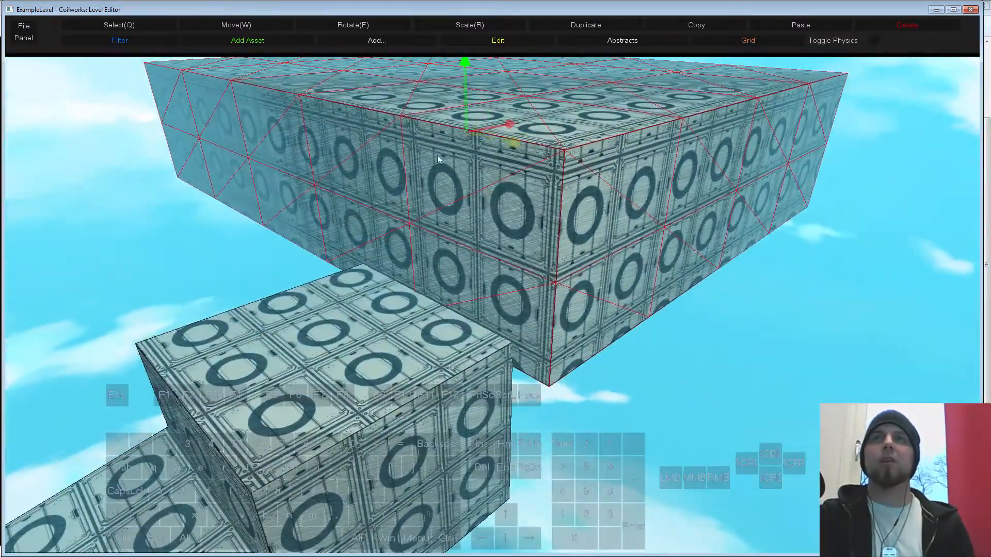
left_click(485, 42)
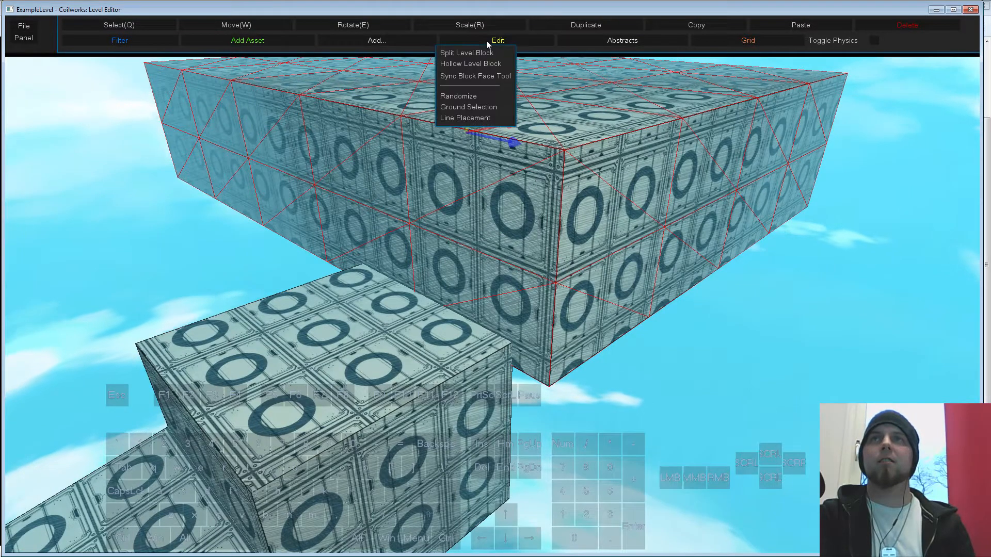
left_click(457, 64)
left_click_drag(229, 267, 182, 258)
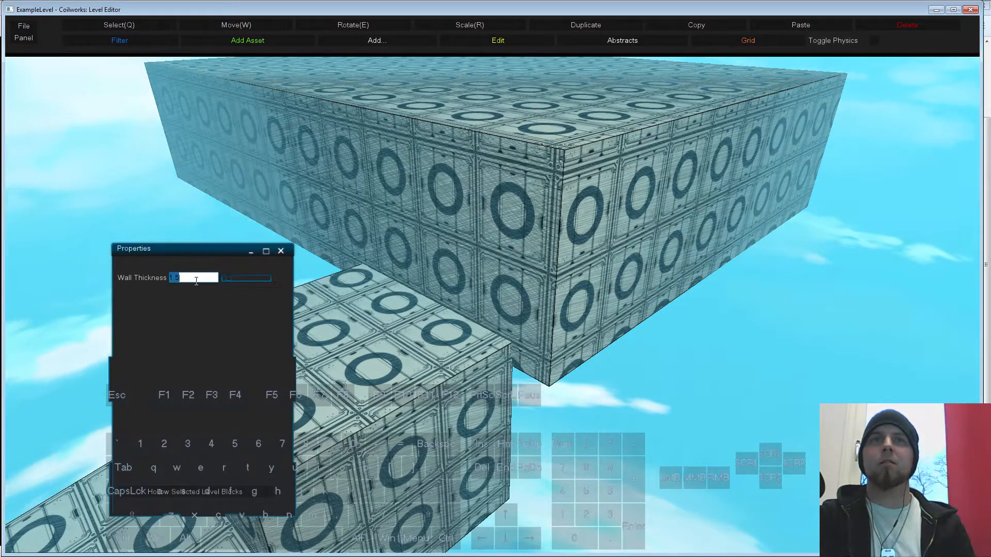
type("2")
key("Return")
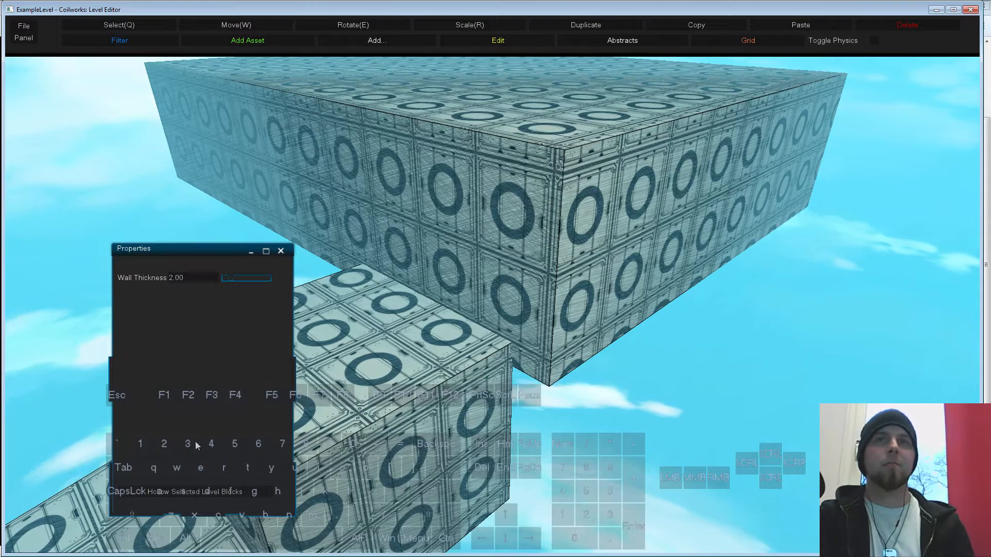
left_click(195, 493)
- Split the wall facing the smaller block with two vertical cuts about one tile apart to mark out a doorway
right_click_drag(599, 362, 490, 311)
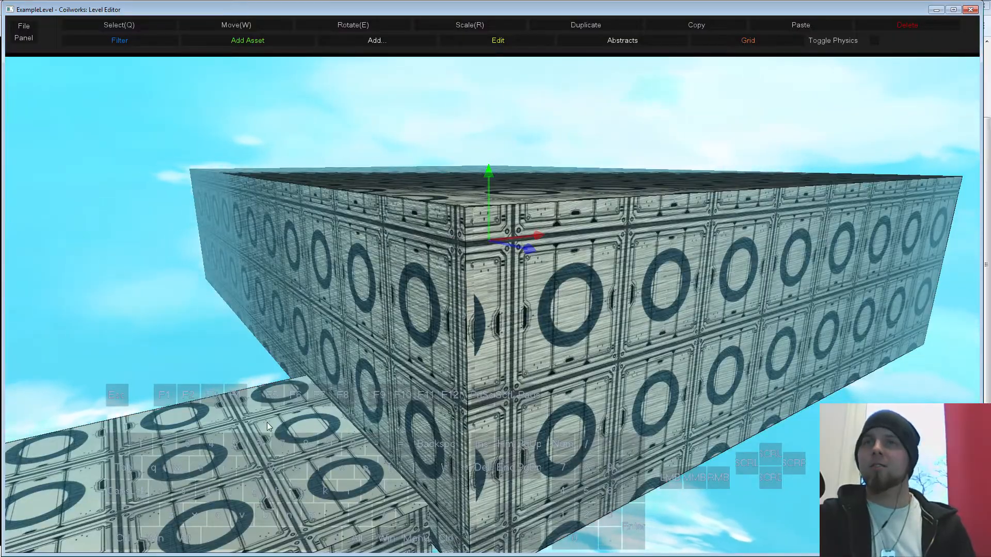
right_click_drag(320, 420, 346, 419)
key("a")
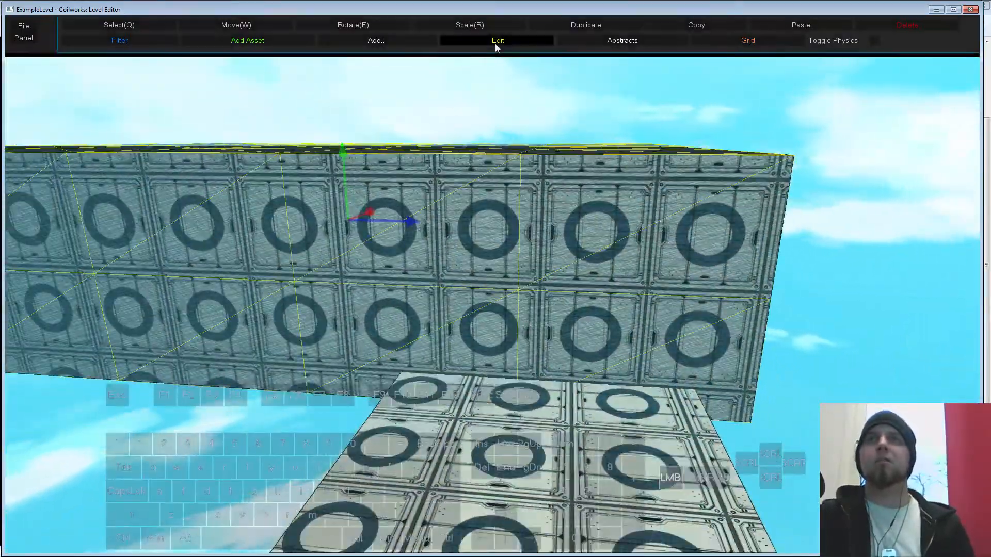
left_click(496, 40)
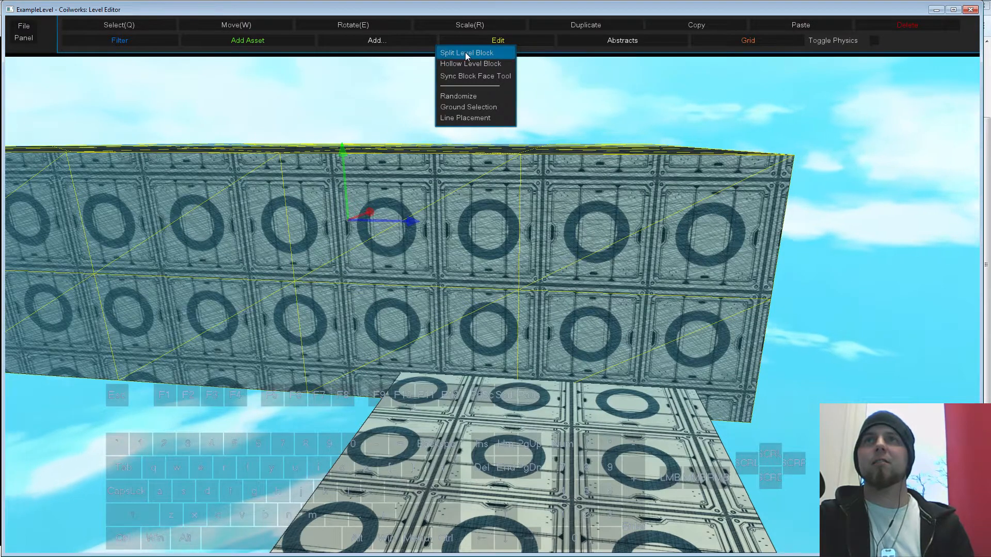
left_click(464, 52)
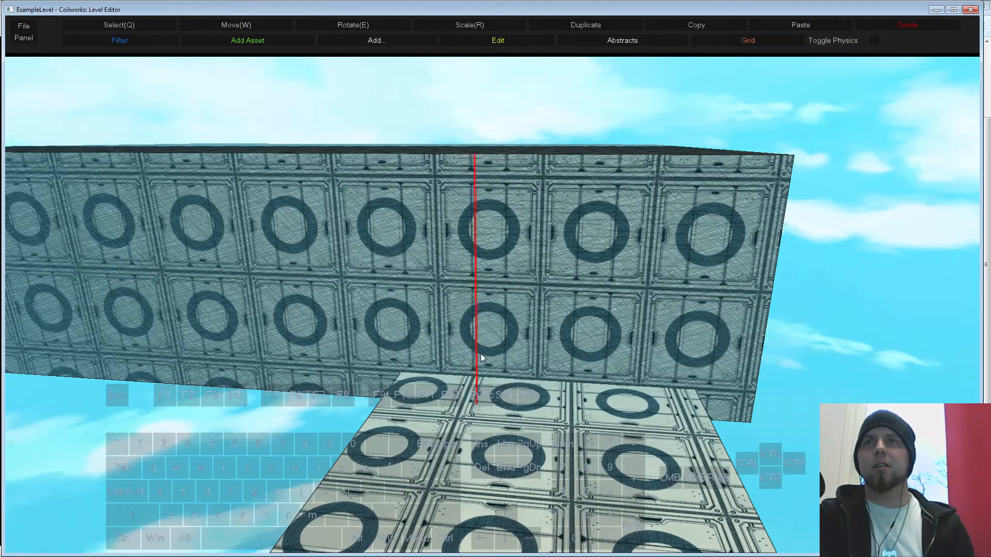
left_click(441, 359)
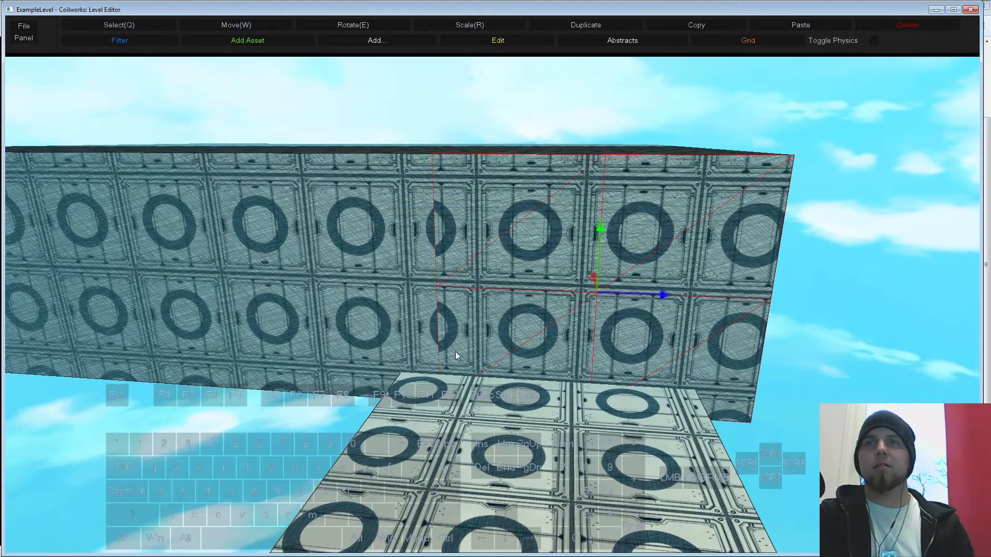
key("r")
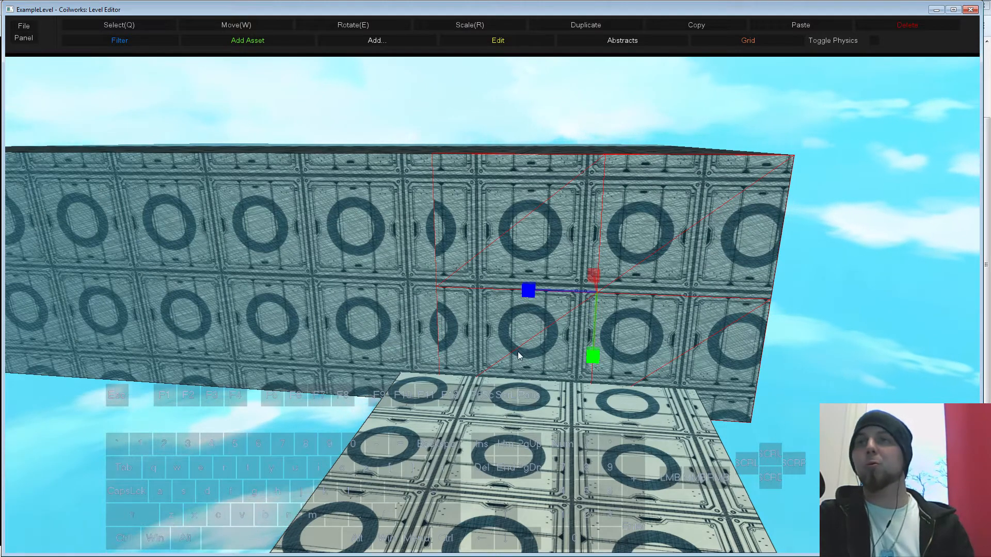
key("y")
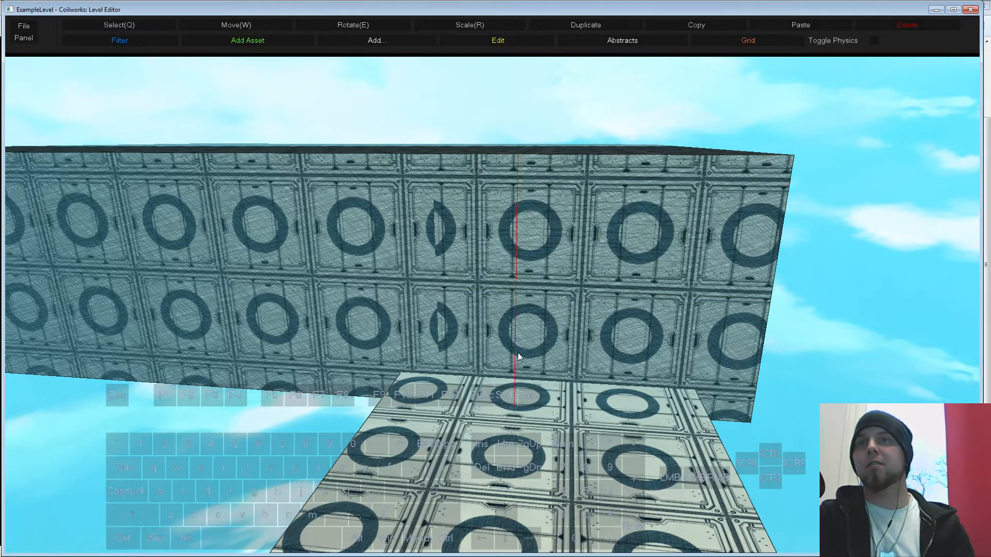
left_click(540, 349)
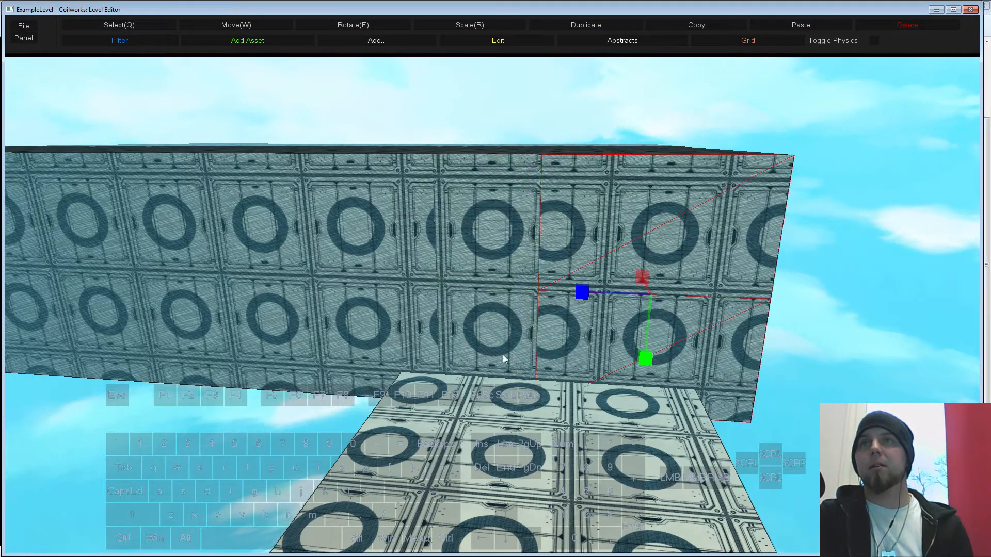
- Split the narrow wall section horizontally at mid-height and delete its lower piece to open a doorway
key("shift+y")
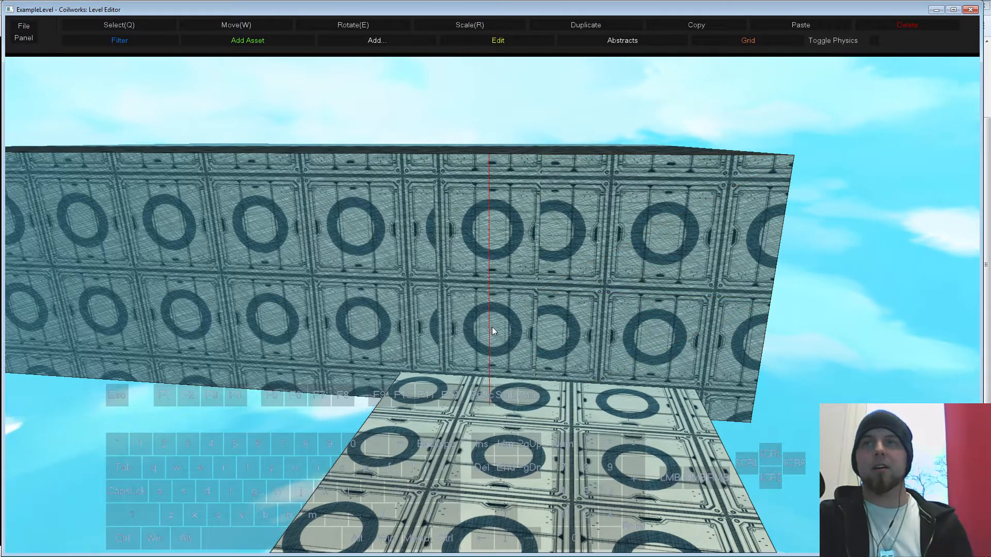
left_click(494, 283, "shift")
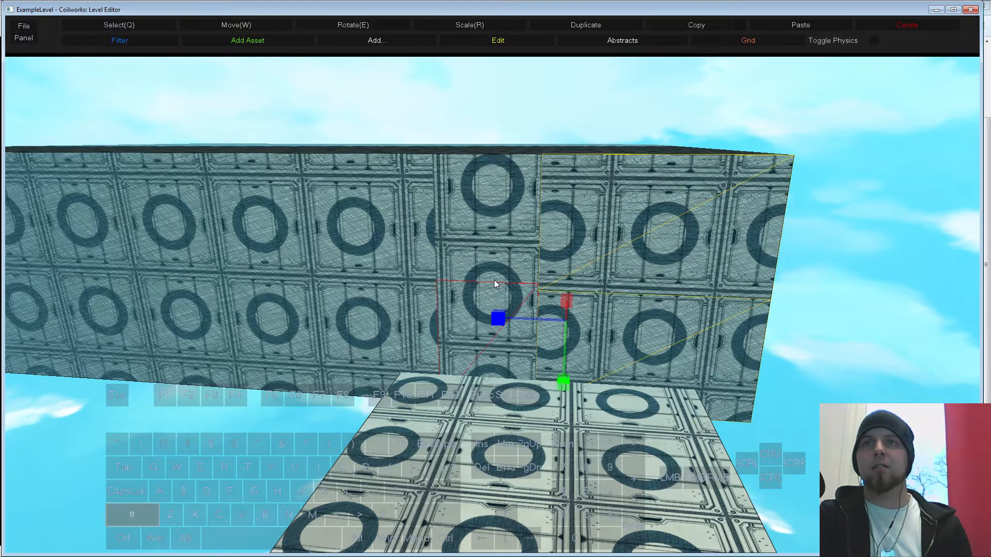
left_click(475, 348)
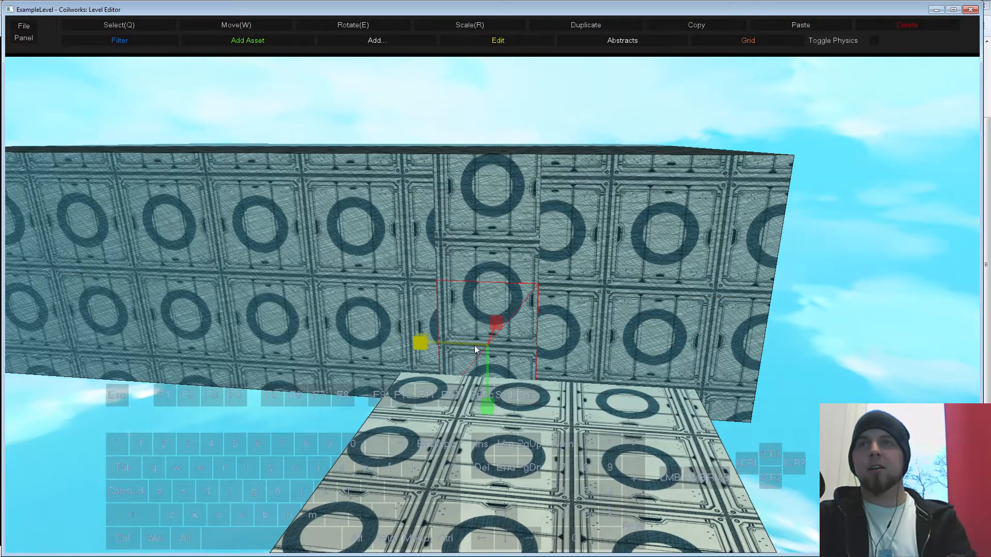
key("Delete")
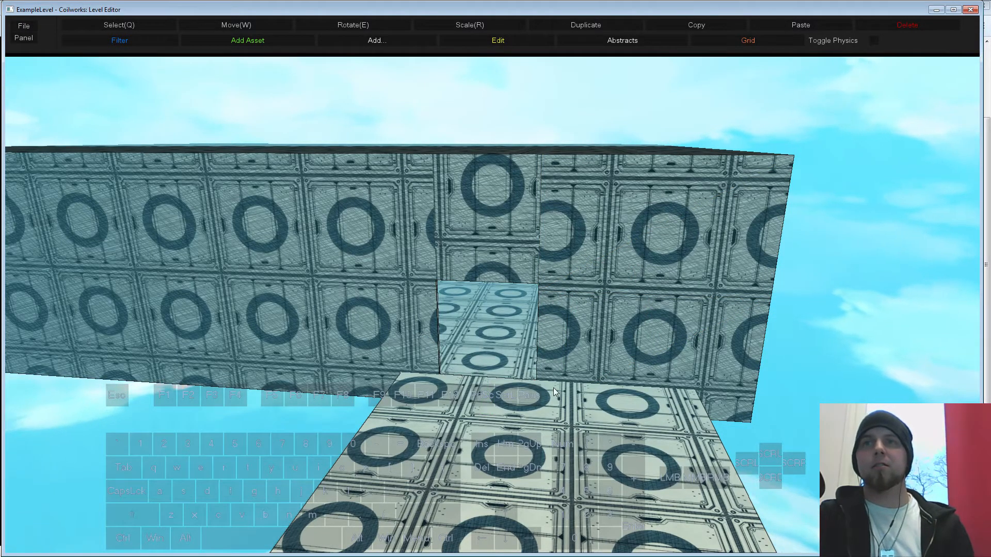
- Inside the hollow building, split the wall across from the doorway with two vertical cuts near its corner
key("w")
mouse_move(553, 388)
right_mouse_down()
mouse_move(459, 381)
mouse_move(550, 381)
right_mouse_up()
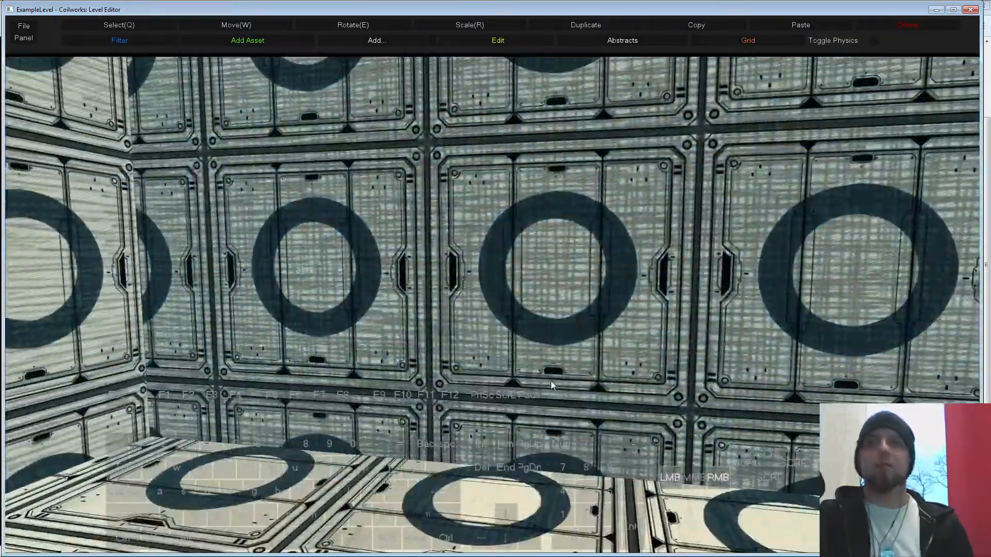
middle_click_drag(409, 235, 411, 261)
key("s")
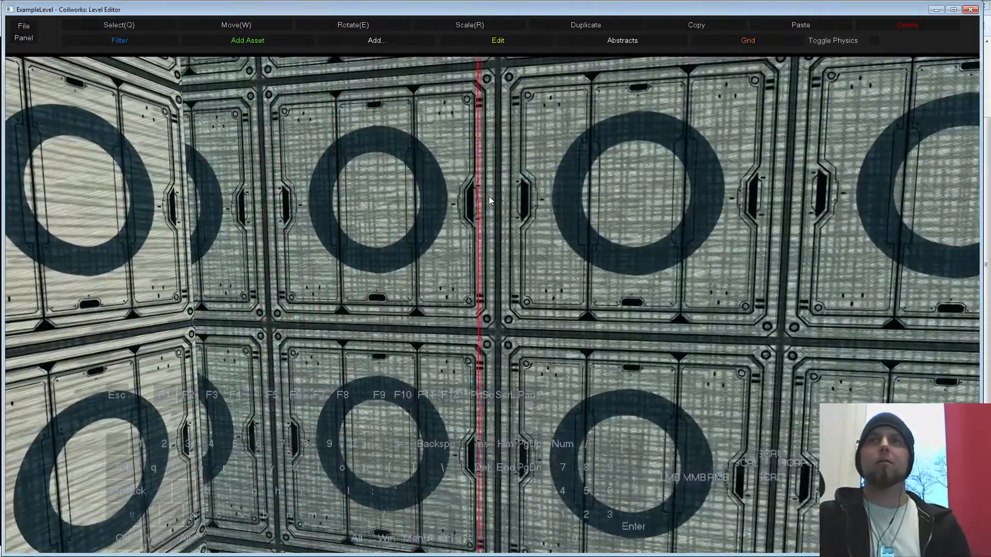
key("s")
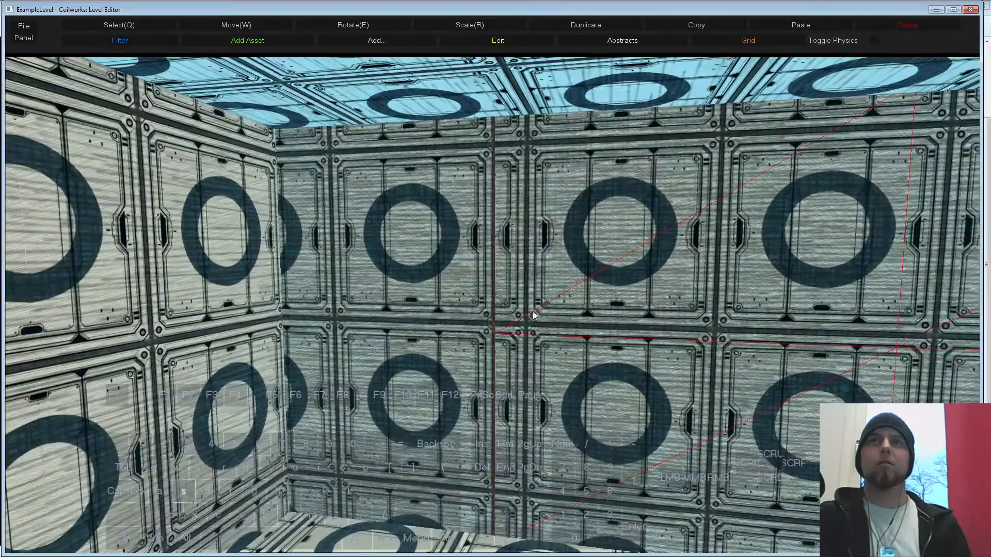
key("y")
left_click(339, 277)
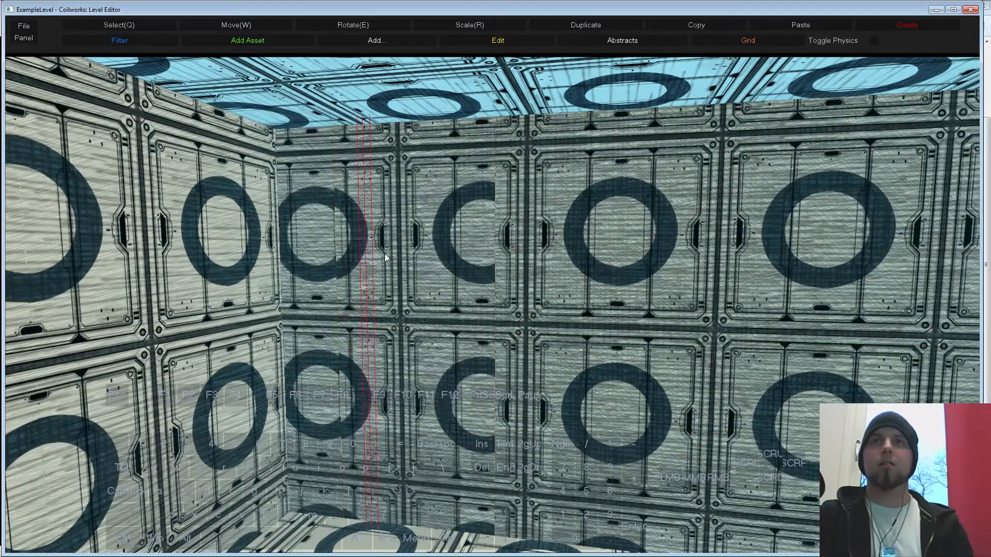
- Split the wall section between the cuts horizontally and delete its upper piece to make a raised exit opening
left_click(428, 306, "shift")
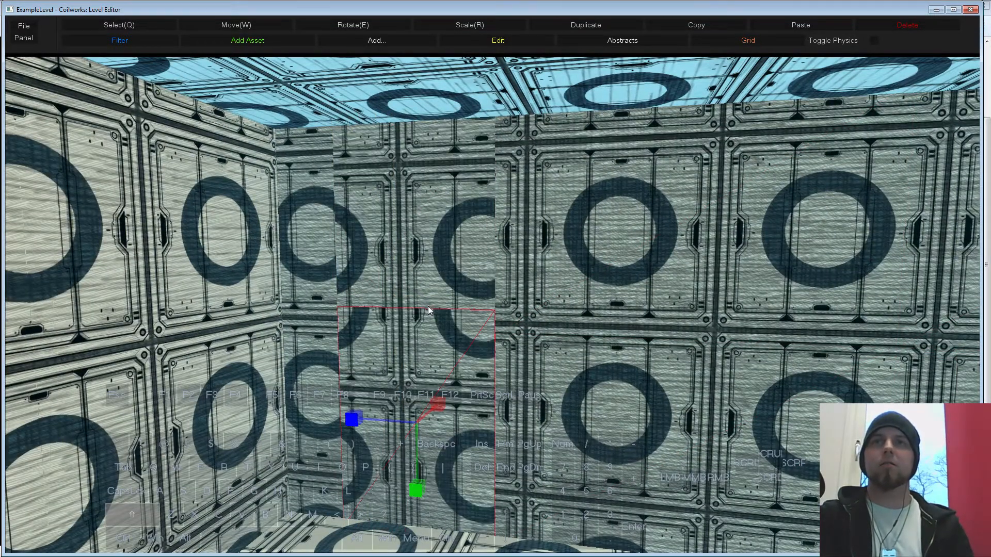
left_click(423, 225)
key("Delete")
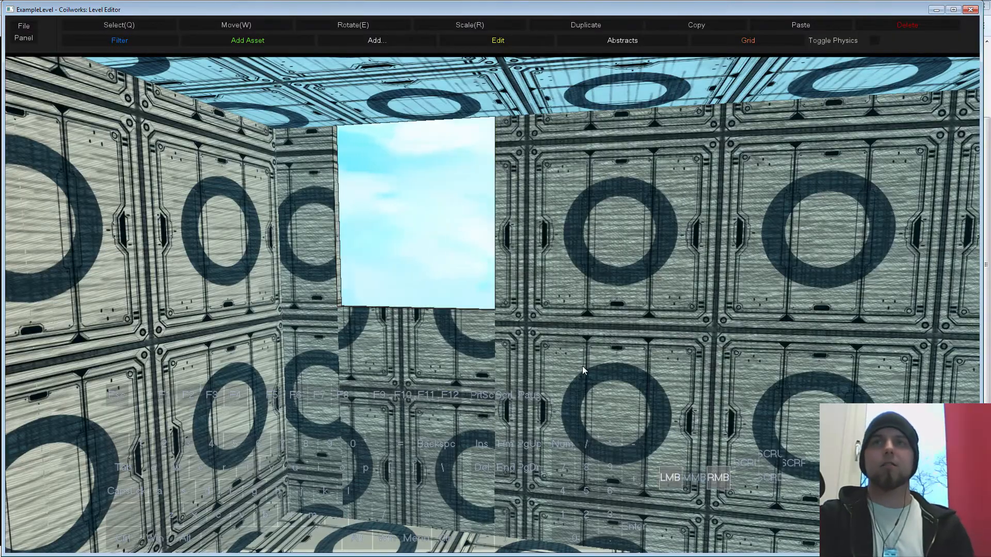
- Duplicate a flat platform, place the copy outside the building's raised opening, and raise it toward the opening's lower edge
key("s")
key("d")
right_click_drag(583, 369, 506, 374)
key("a")
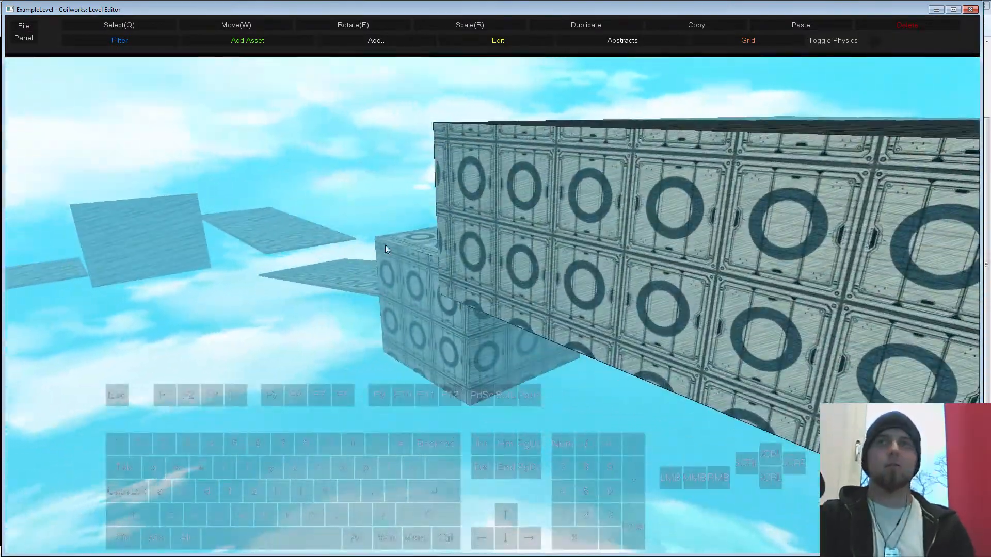
left_click(304, 232)
key("s")
middle_click_drag(306, 233, 555, 311)
key("ctrl+d")
key("w")
left_click(646, 257, "ctrl")
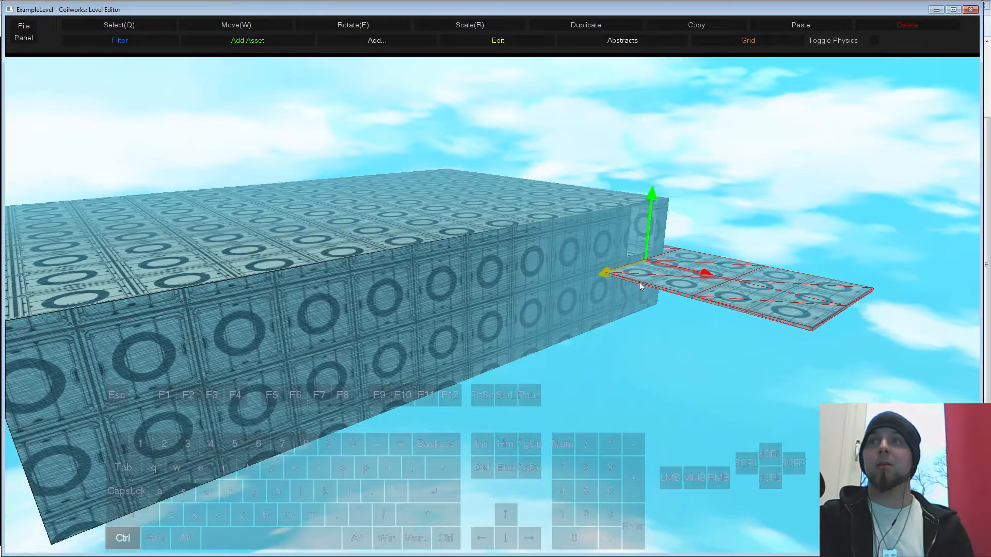
left_click_drag(647, 231, 654, 225)
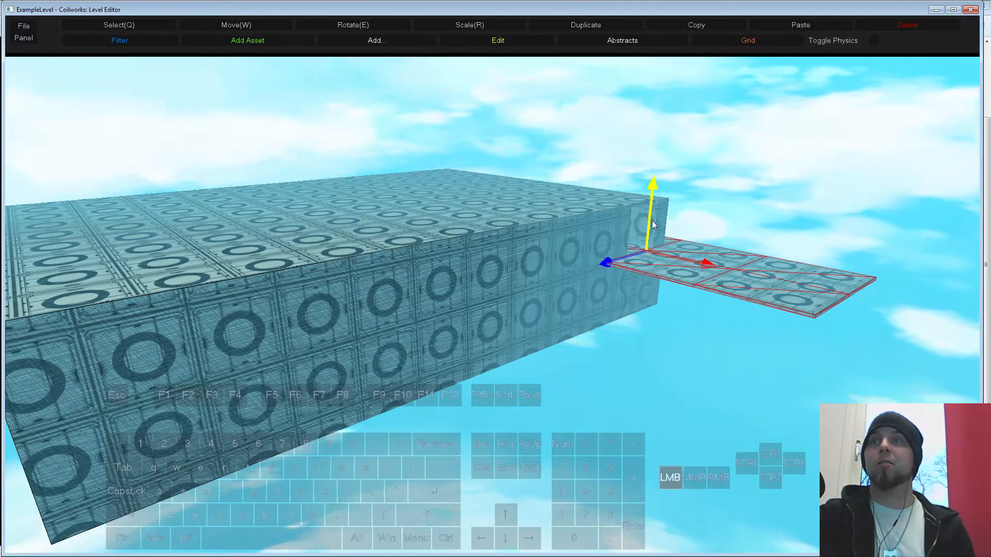
- Scale the copied platform slightly thicker in the vertical direction
key("r")
left_click_drag(645, 287, 645, 289)
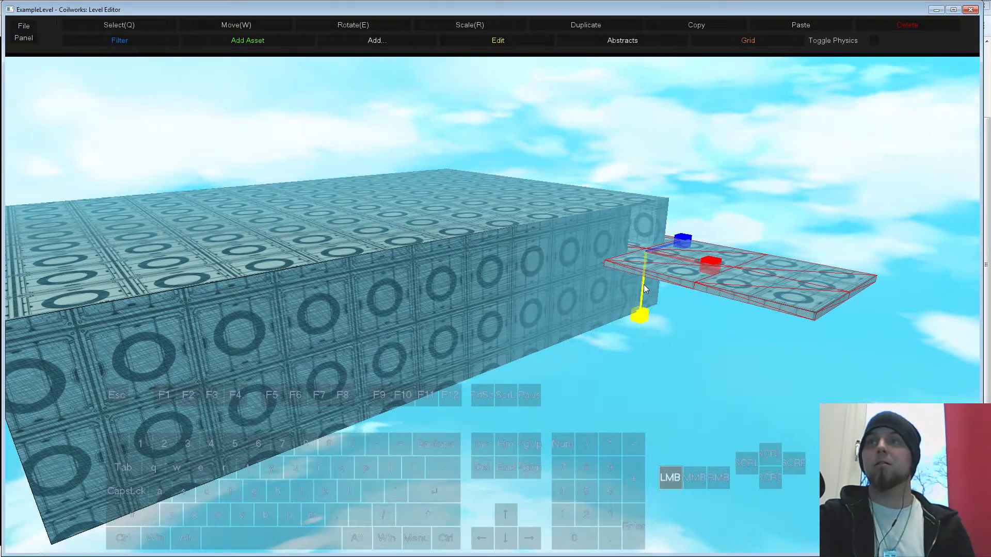
key("w")
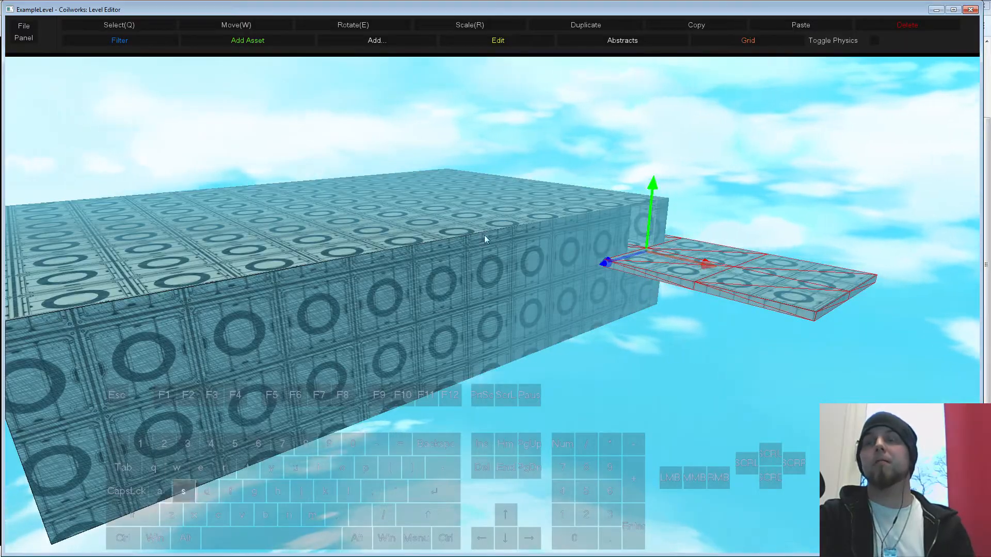
- Adjust the placement of the thickened platform copy at the building's raised exit opening
middle_click_drag(484, 239, 445, 372)
right_click_drag(445, 372, 542, 395)
left_click(644, 233)
key("s")
right_click_drag(645, 233, 565, 335)
left_click_drag(567, 319, 247, 363)
key("w")
right_click_drag(540, 443, 572, 443)
left_click_drag(502, 354, 395, 356)
left_click_drag(485, 342, 260, 329)
key("s")
middle_click_drag(532, 347, 382, 345)
left_click_drag(280, 394, 407, 358)
left_click(408, 358)
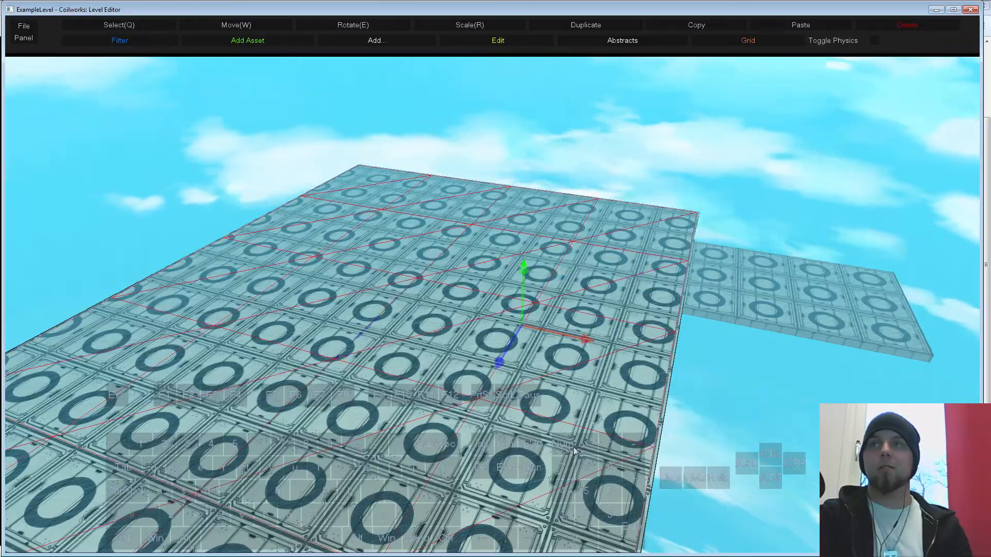
- Inside the building, select a large face of the dividing wall and open its properties
left_click(731, 409)
key("w")
right_click_drag(731, 410, 836, 418)
key("a")
right_click_drag(645, 413, 614, 354)
key("w")
key("a")
key("w")
key("d")
key("w")
left_click(472, 326)
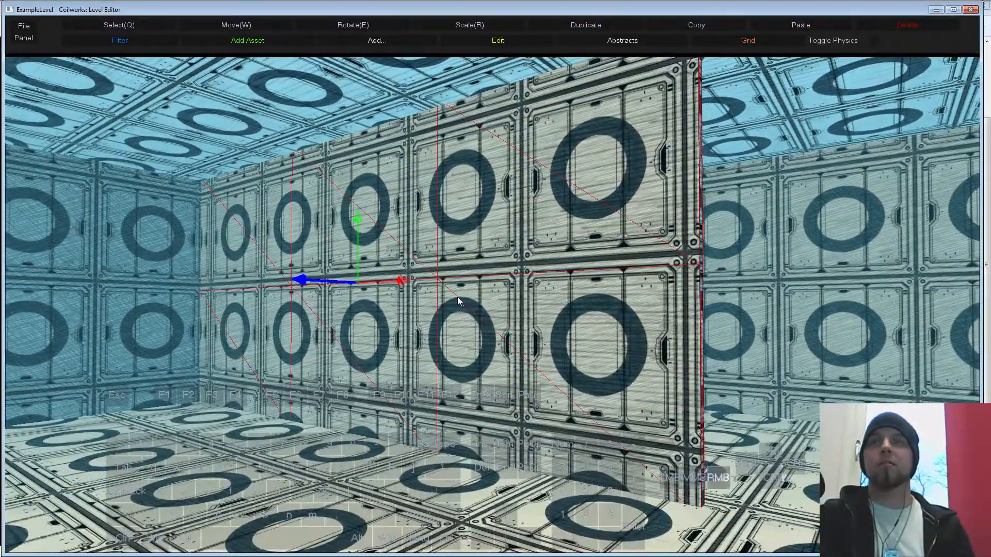
right_click(480, 315)
left_click(494, 322)
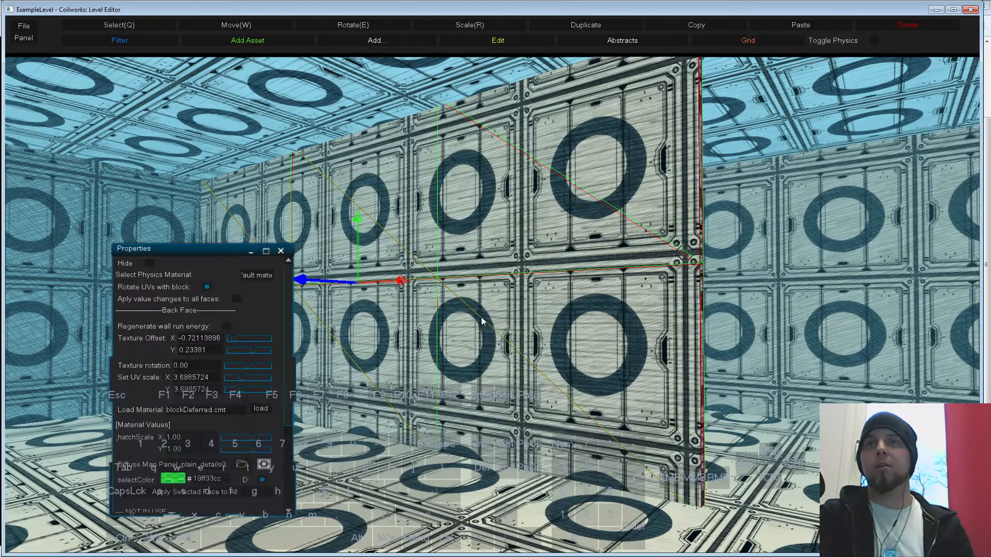
left_click_drag(191, 250, 103, 119)
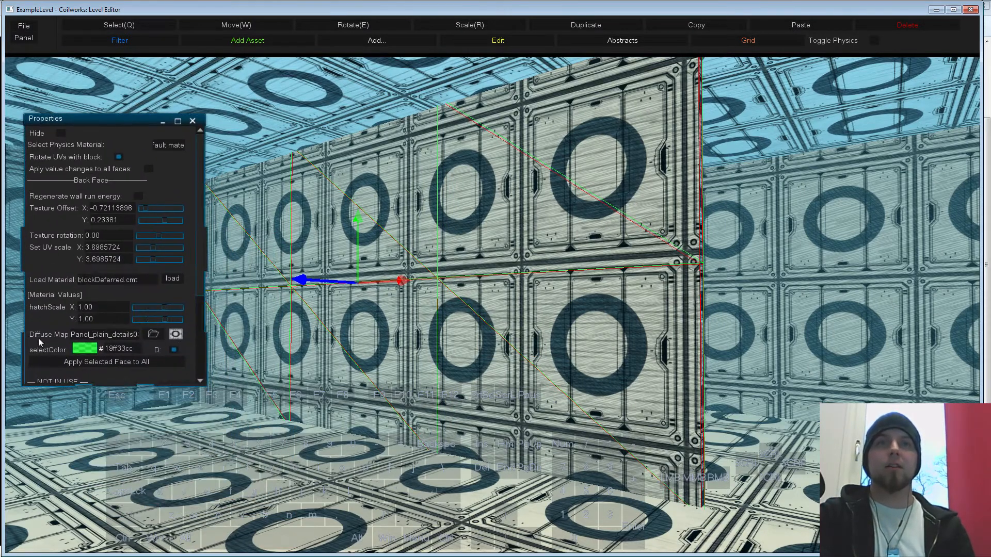
- Filter the diffuse textures for "panel" and assign panel_dark_new5.dds to the selected wall face
left_click(153, 334)
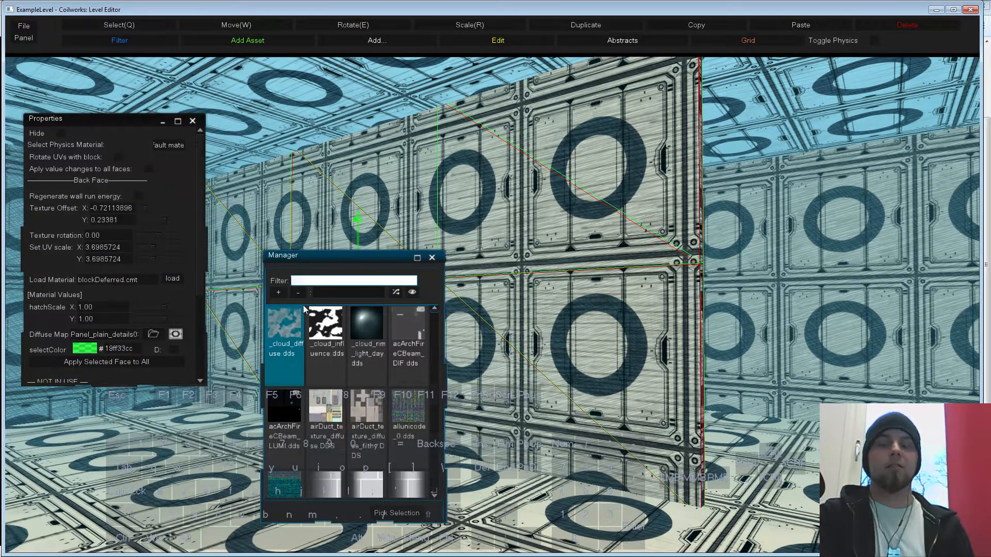
type("panel")
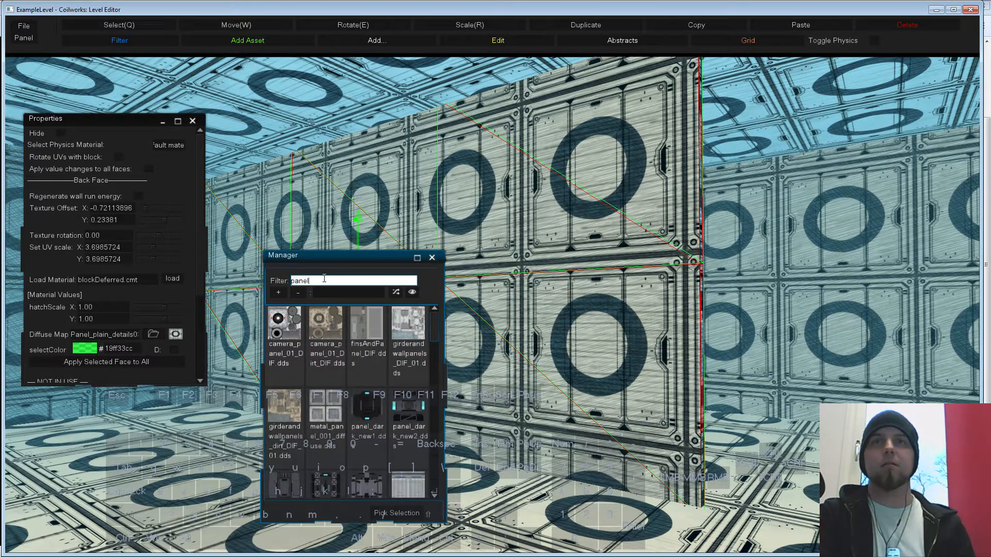
left_click_drag(342, 266, 300, 203)
double_click(280, 216)
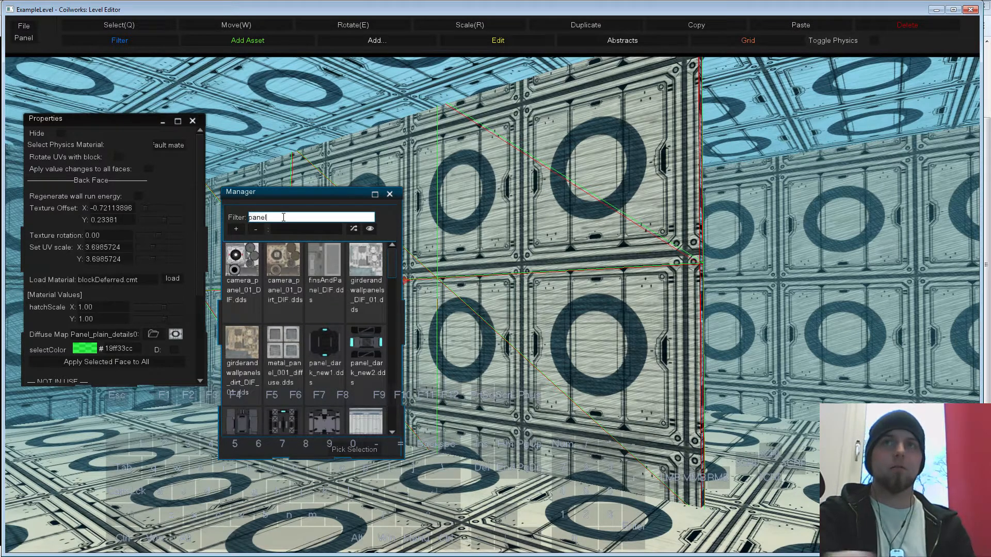
mouse_move(392, 262)
left_mouse_down()
mouse_move(394, 295)
mouse_move(392, 256)
left_mouse_up()
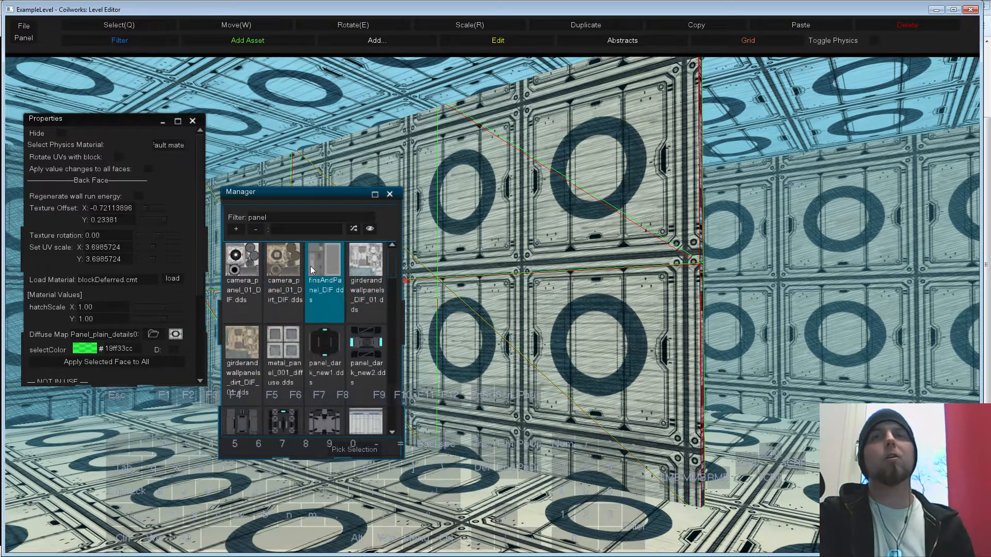
left_click_drag(393, 267, 393, 287)
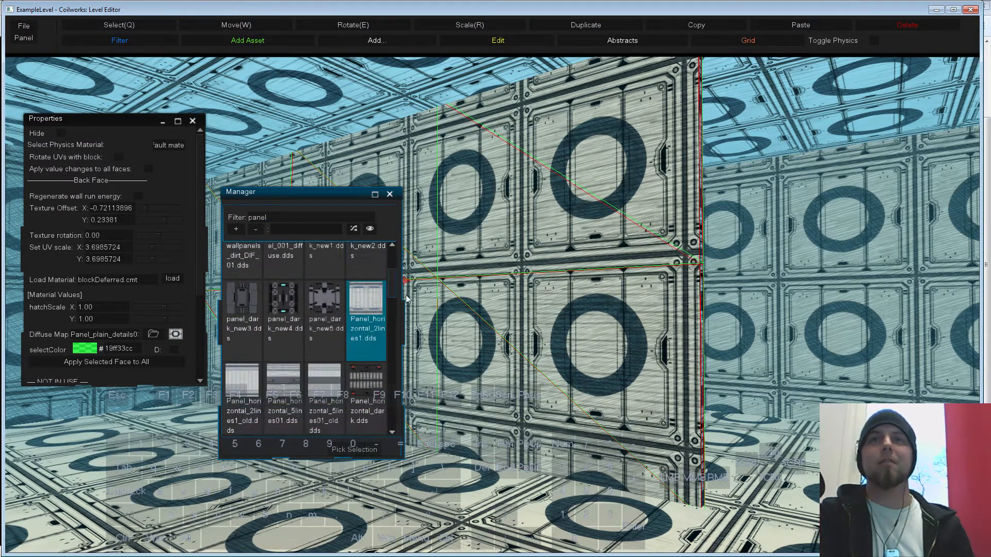
left_click_drag(402, 457, 731, 538)
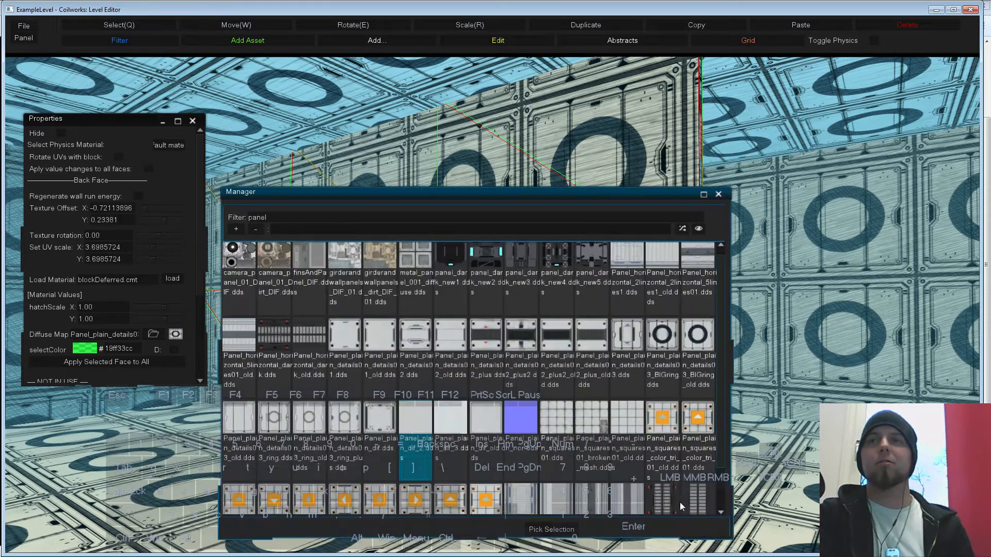
left_click_drag(723, 365, 720, 309)
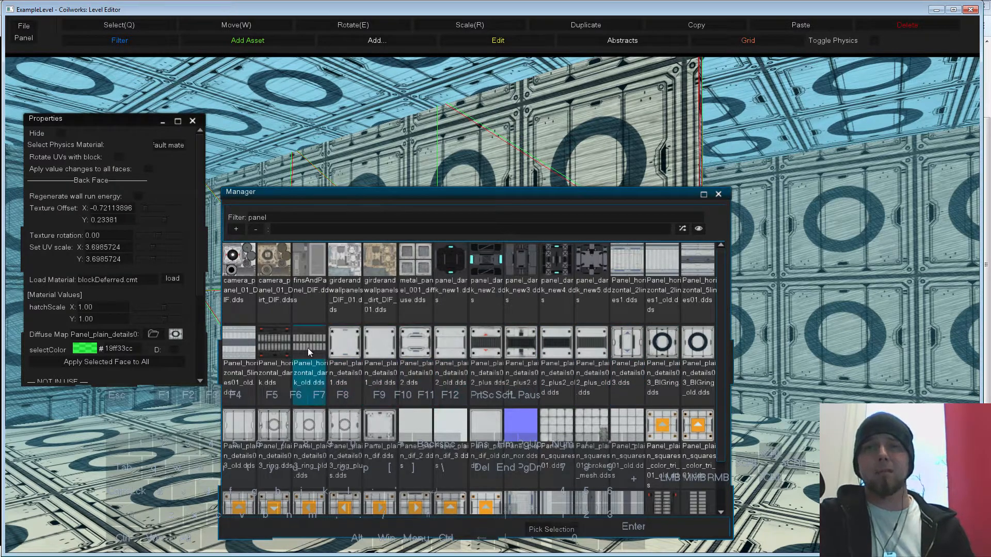
left_click(595, 265)
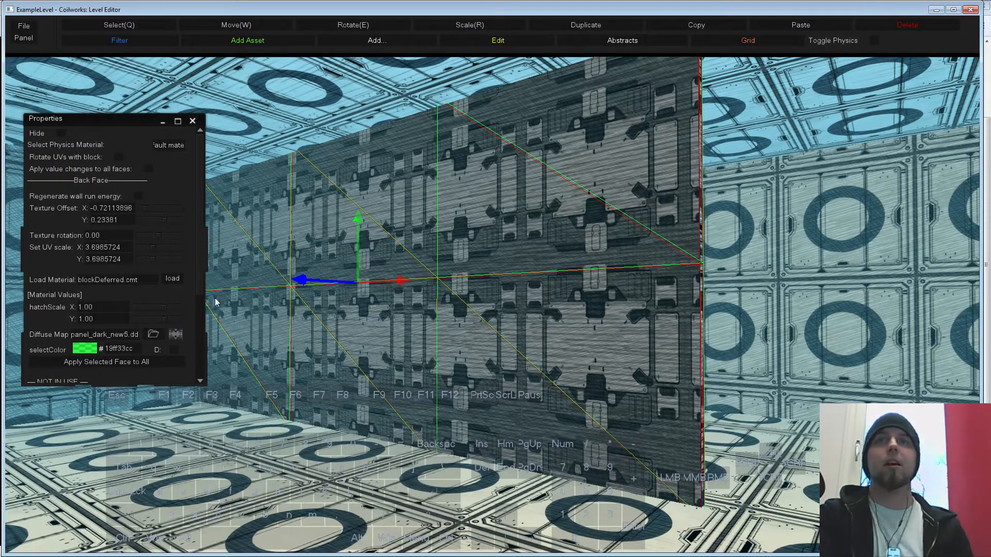
- Apply the selected face's dark panel material to all faces of the dividing wall and close its properties
key("d")
mouse_move(576, 417)
right_mouse_down()
mouse_move(513, 432)
mouse_move(568, 427)
right_mouse_up()
key("a")
left_click(436, 276)
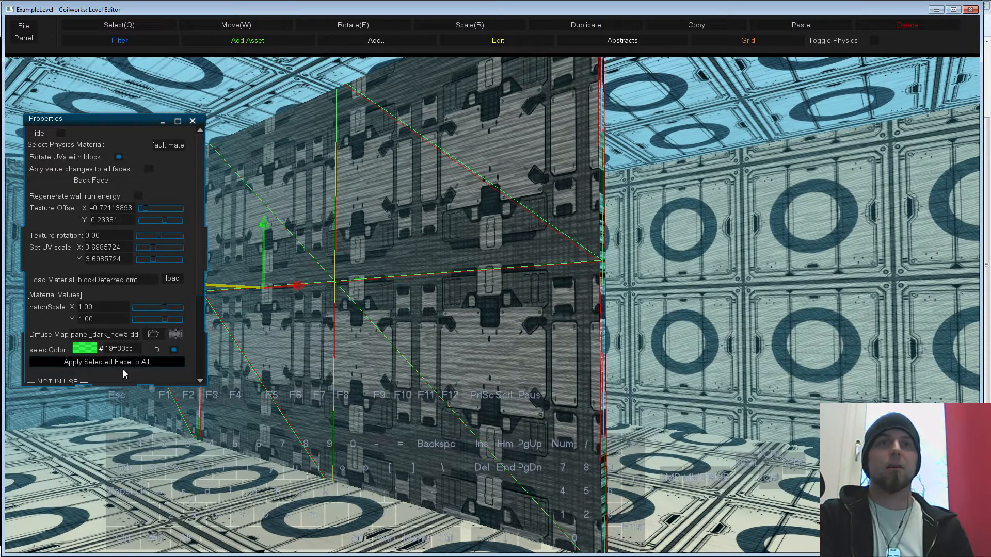
left_click(72, 363)
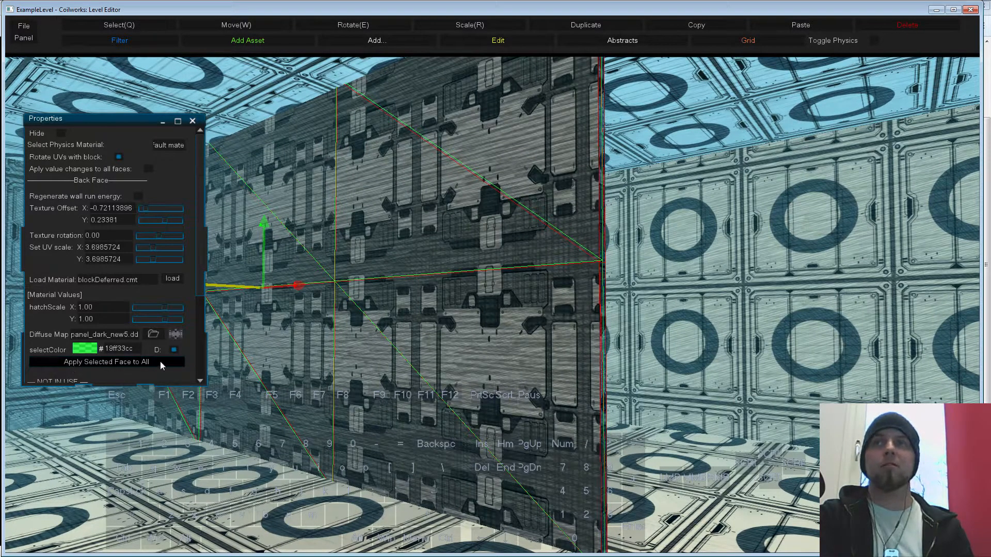
key("d")
mouse_move(523, 370)
right_mouse_down()
mouse_move(478, 370)
mouse_move(541, 372)
mouse_move(516, 367)
right_mouse_up()
key("a")
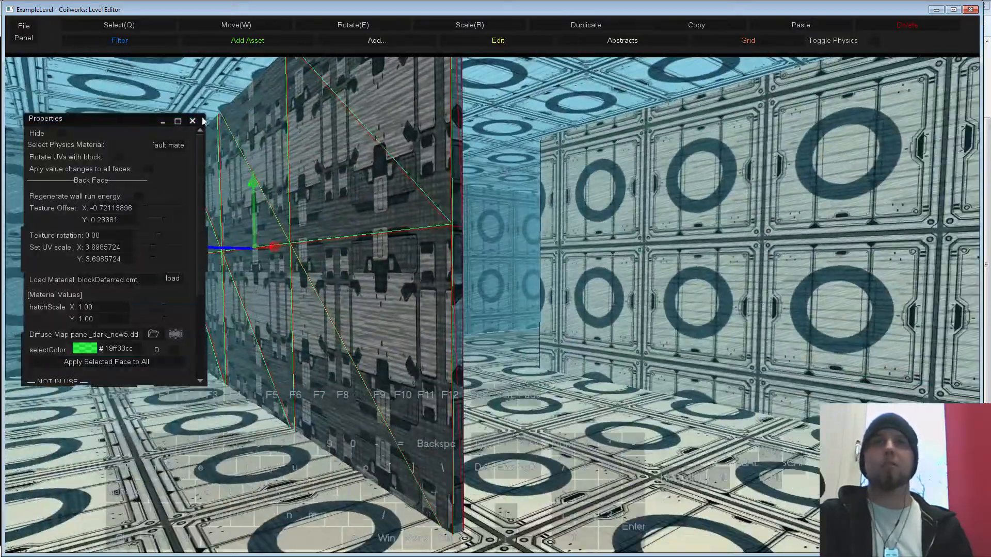
left_click(193, 121)
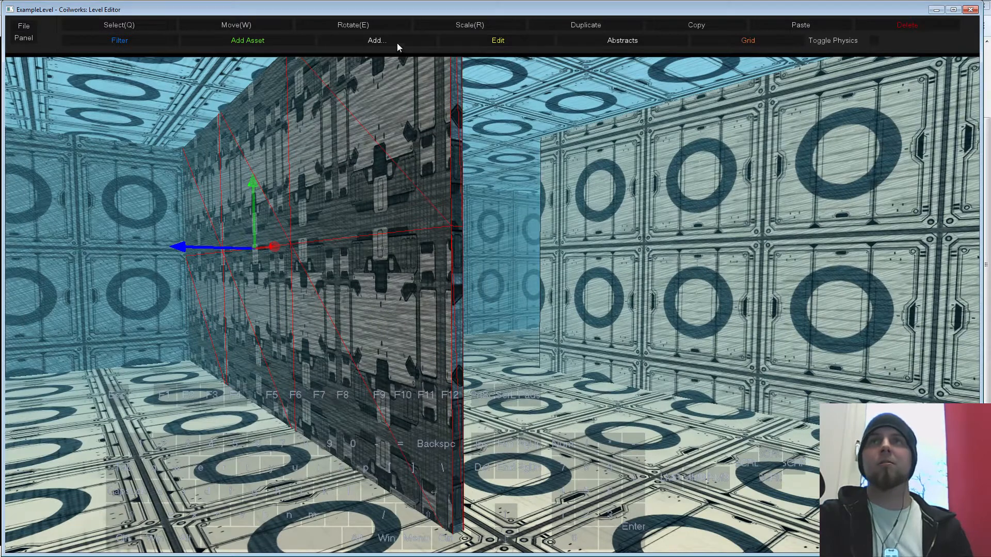
- Copy the dark panel material onto the large face of the second dividing wall
left_click(478, 40)
left_click(474, 78)
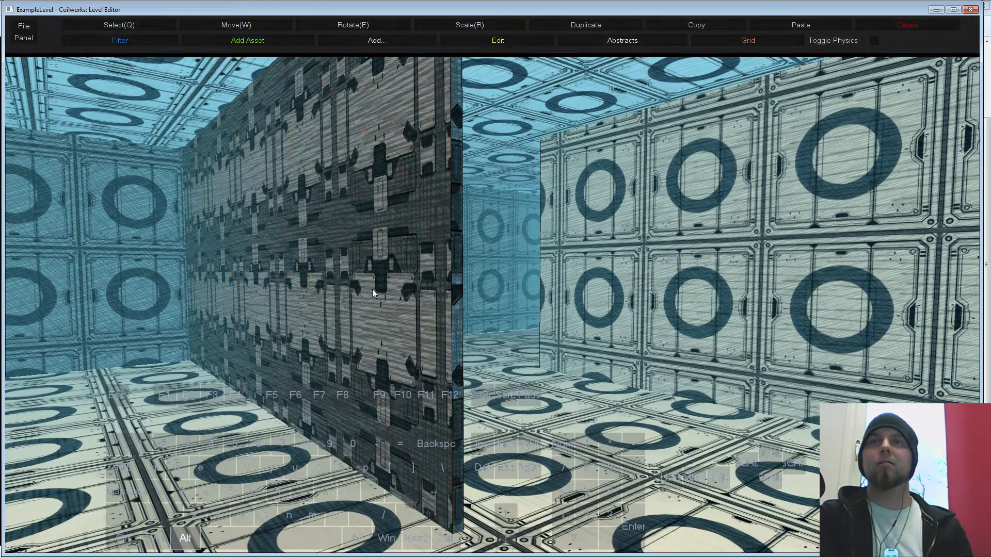
left_click(700, 289, "shift")
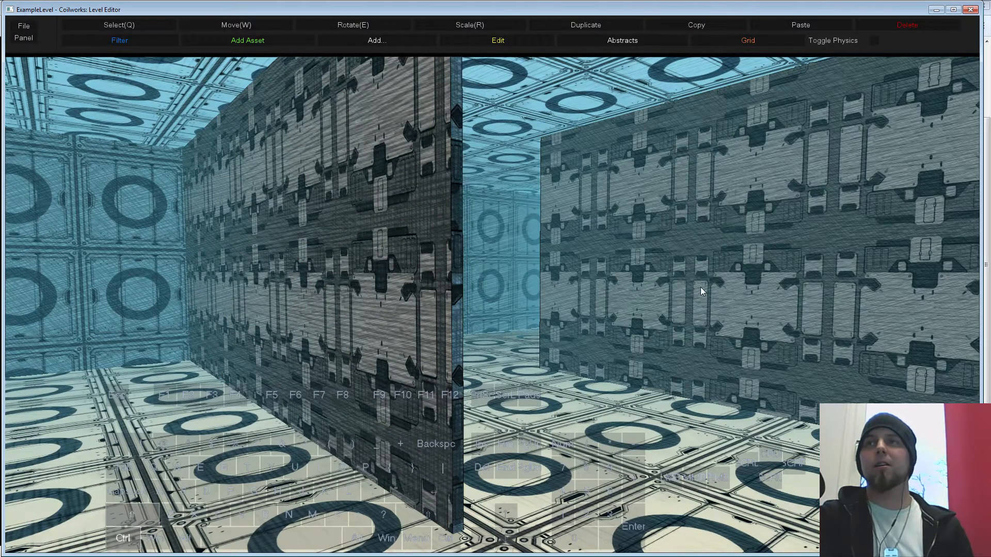
- Apply the same dark panel material to the two visible edge faces of the raised ledge inside the building
right_click_drag(593, 343, 647, 335)
key("a")
key("s")
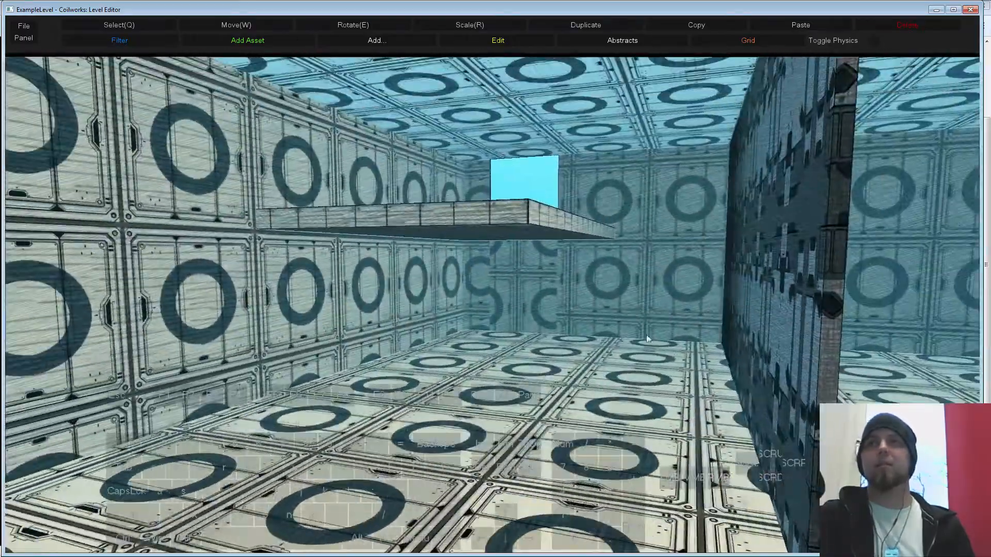
left_click(478, 215, "shift")
left_click(575, 218, "shift")
- Find the TinyTurret.cwa asset with the filter "turret" and place it outside on the platform end facing the block
key("d")
right_click_drag(596, 310, 428, 339)
key("a")
key("w")
key("s")
key("w")
key("a")
key("w")
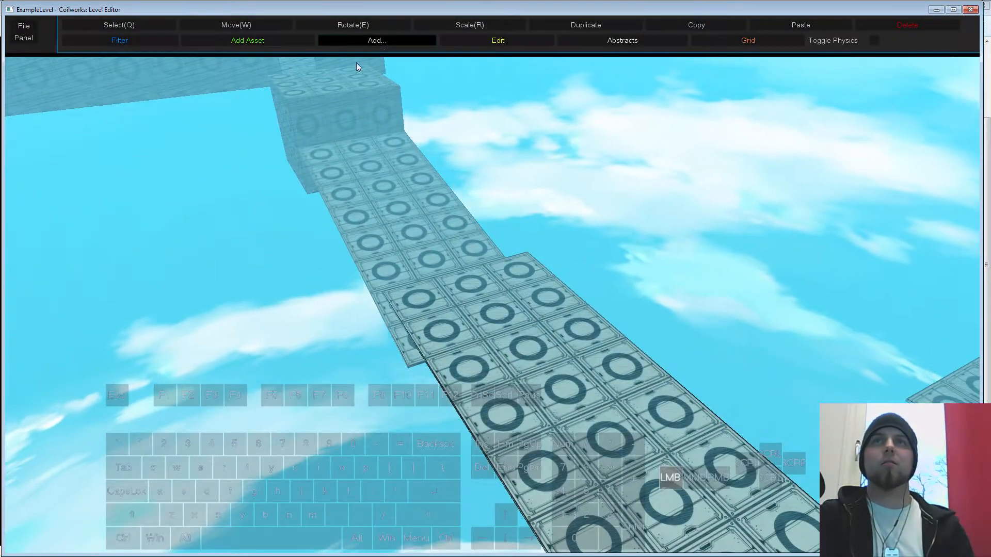
left_click(268, 40)
left_click(301, 280)
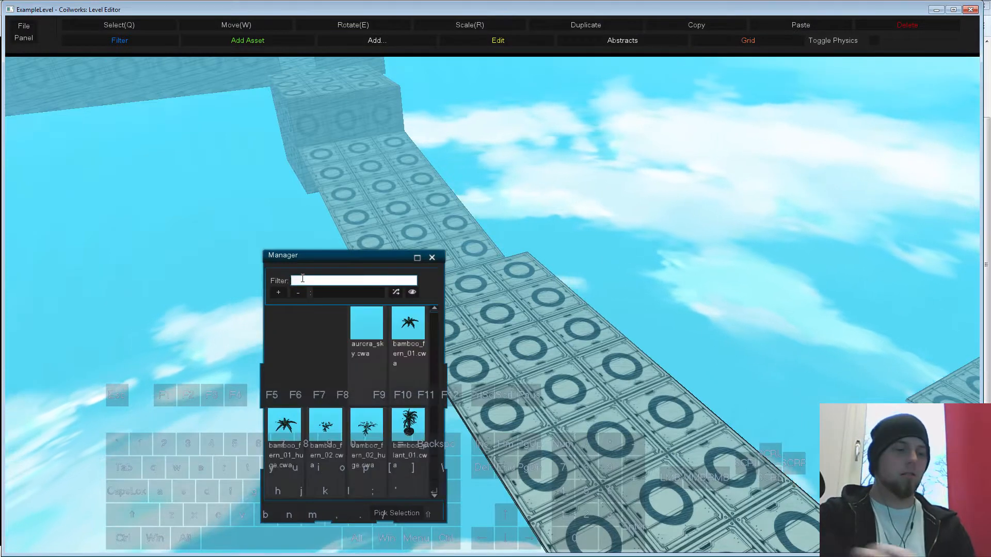
type("turret")
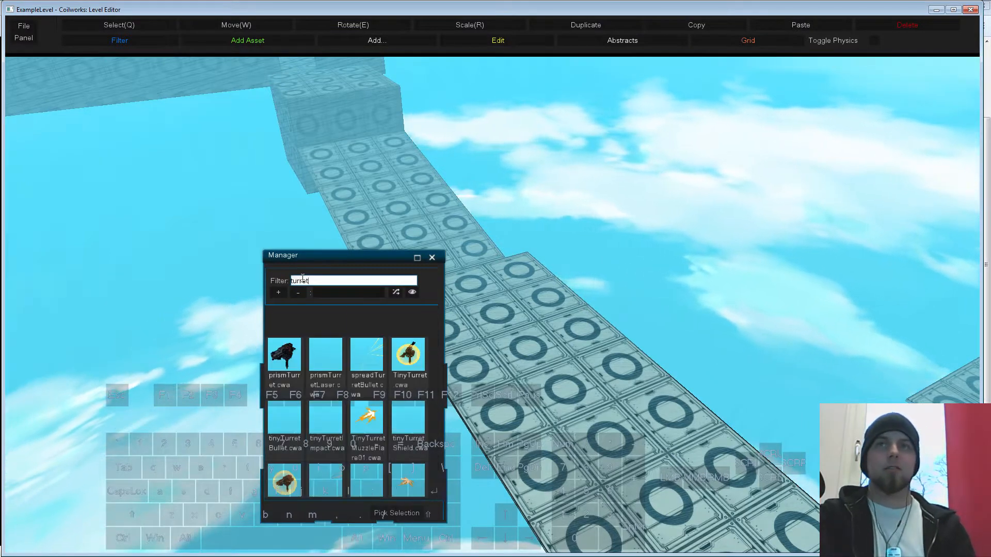
left_click(408, 356)
left_click(394, 513)
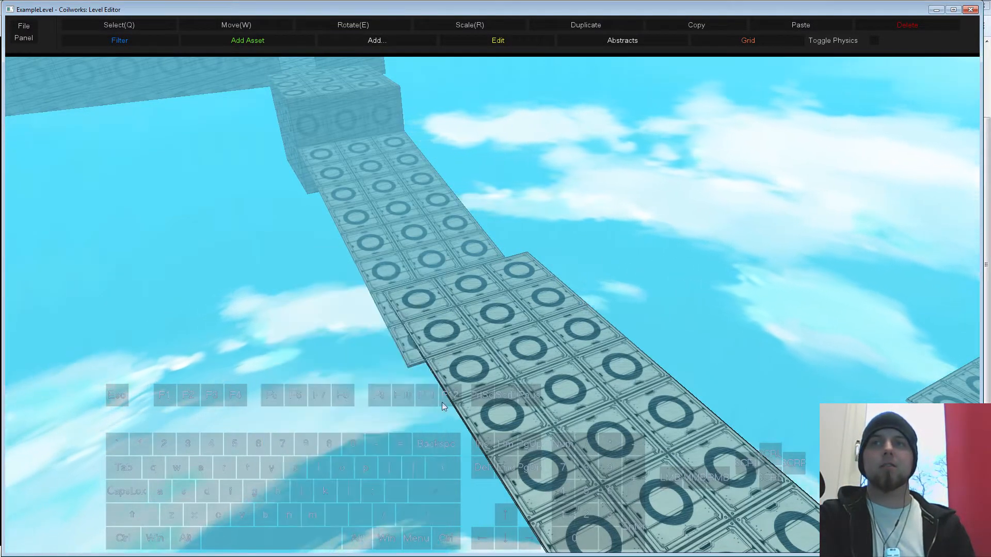
left_click(468, 284)
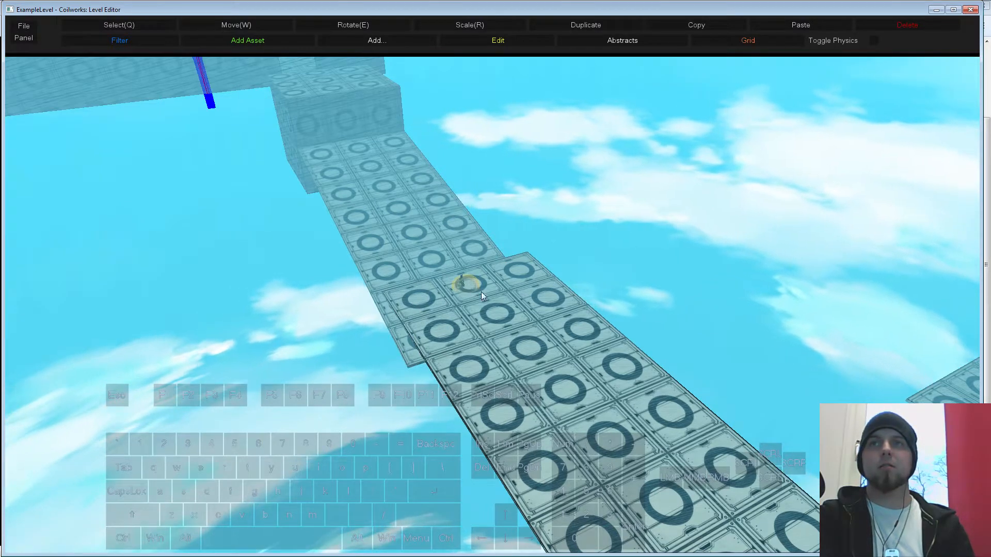
- Raise the placed turret slightly above the platform surface
left_click_drag(445, 330, 519, 326)
key("w")
left_click_drag(466, 250, 466, 235)
key("f")
key("s")
right_click_drag(598, 408, 398, 375)
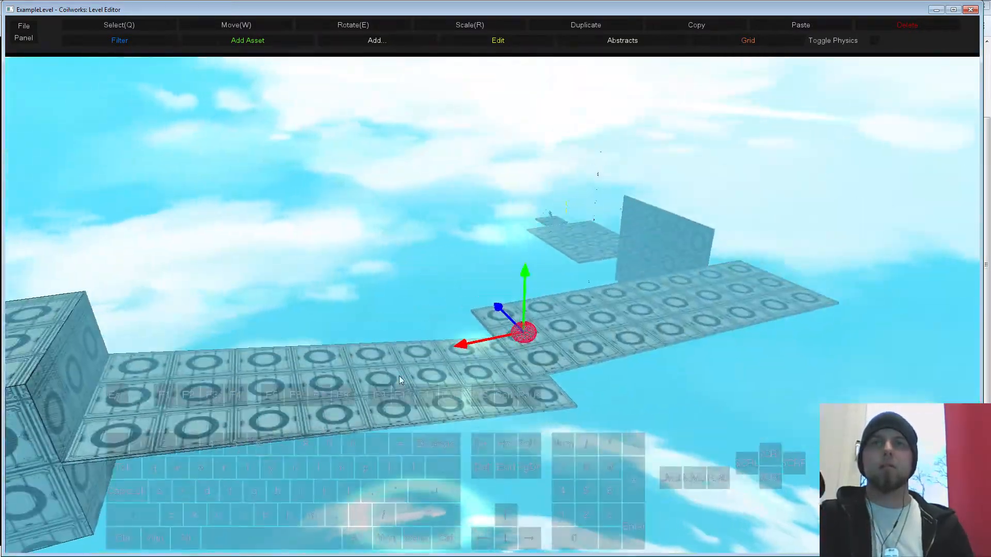
- Duplicate the turret and position the copy on top of the block outside the building's doorway
key("ctrl")
middle_click_drag(320, 385, 342, 390)
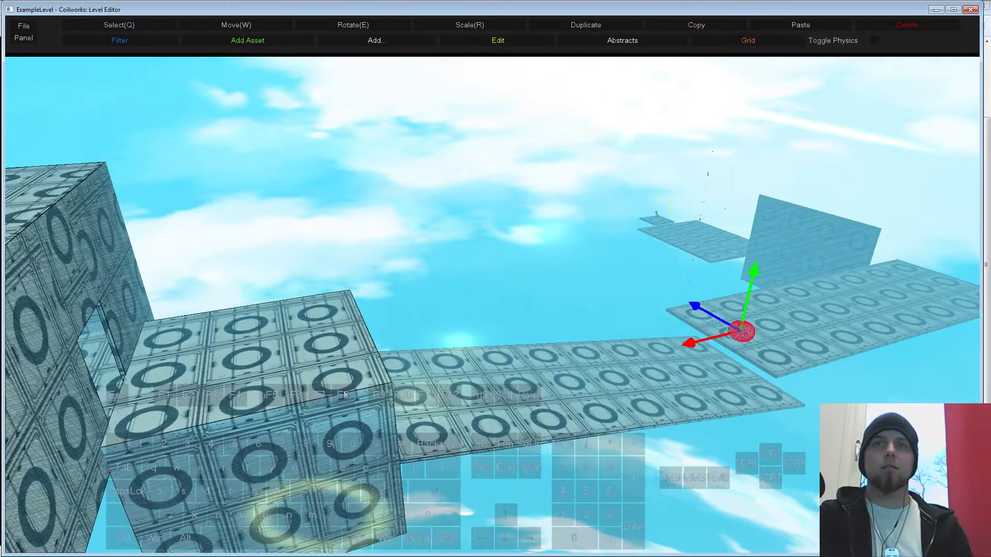
left_click_drag(380, 371, 365, 339, "ctrl")
left_click_drag(371, 310, 371, 308)
left_click_drag(330, 367, 332, 367)
- Duplicate the block's turret and move the copy sideways toward the opposite corner of the block
key("f")
key("s")
right_click_drag(490, 449, 627, 490)
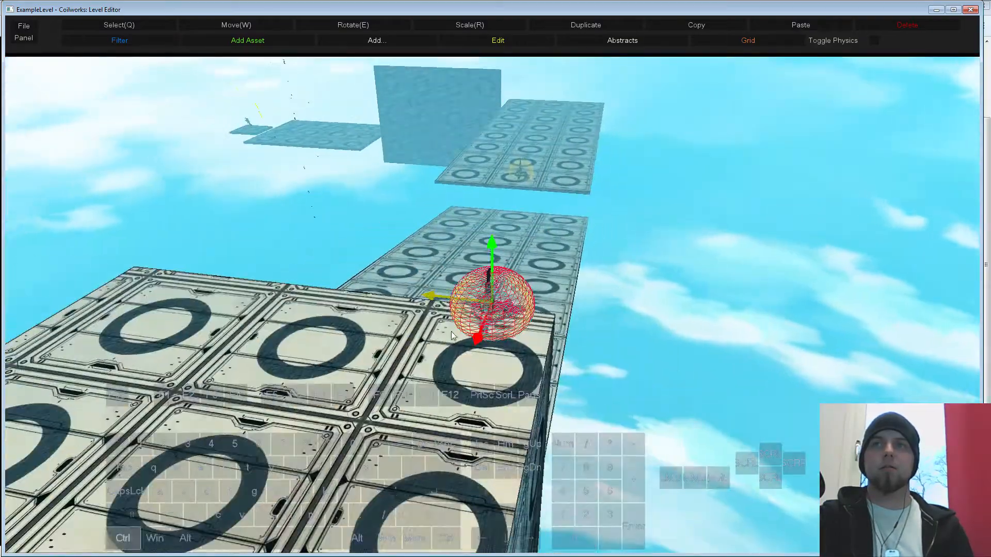
key("ctrl+d")
left_click_drag(436, 296, 238, 286)
- Find the droneHive.cwa asset with the filter "drone" and place it on the building's floor between the dividing walls
key("s")
middle_click_drag(238, 286, 422, 311)
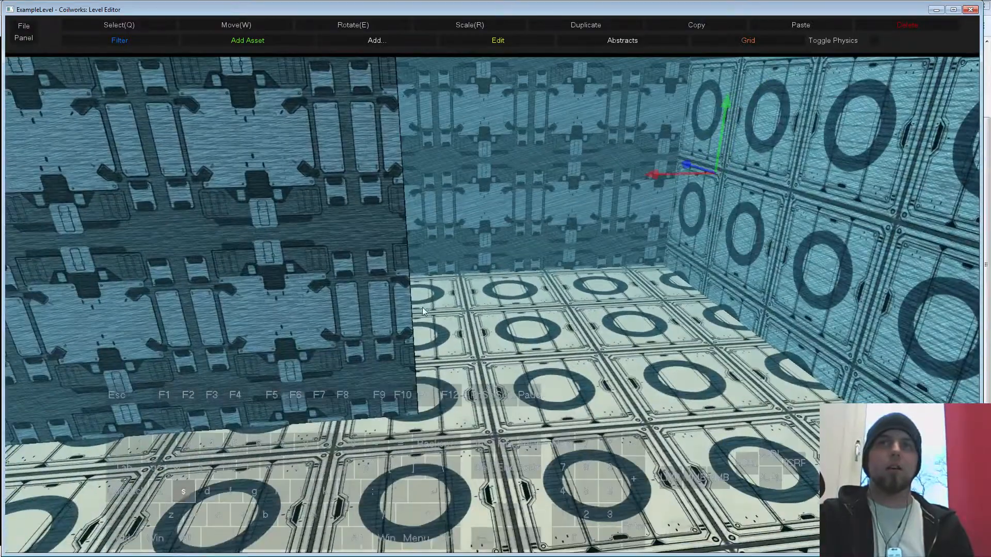
key("d")
middle_click_drag(542, 395, 501, 385)
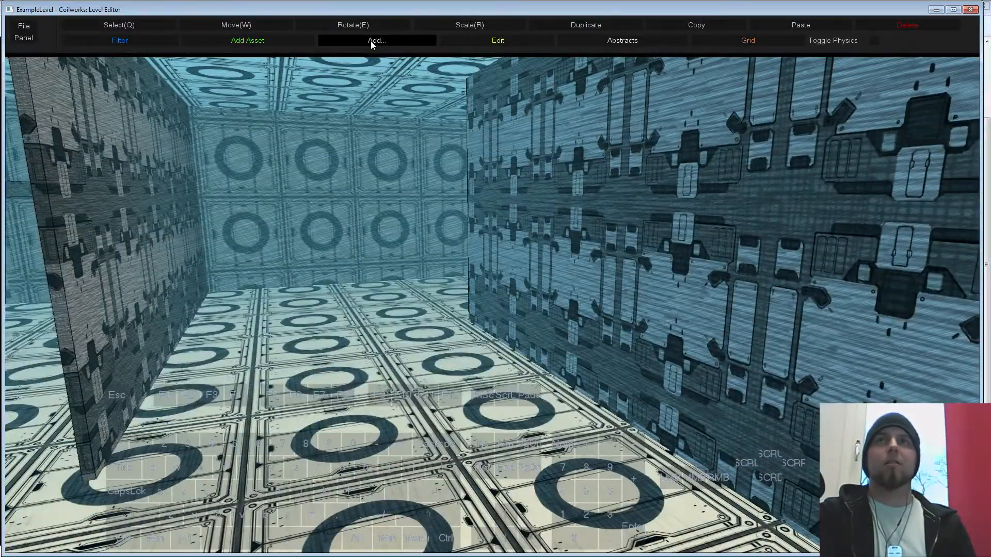
left_click(240, 37)
type("drone h")
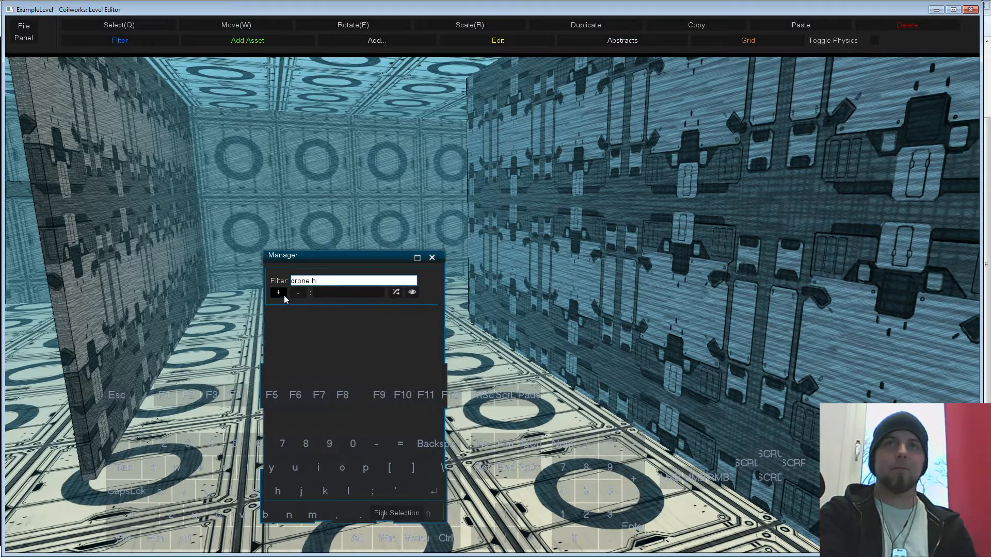
key("BackSpace")
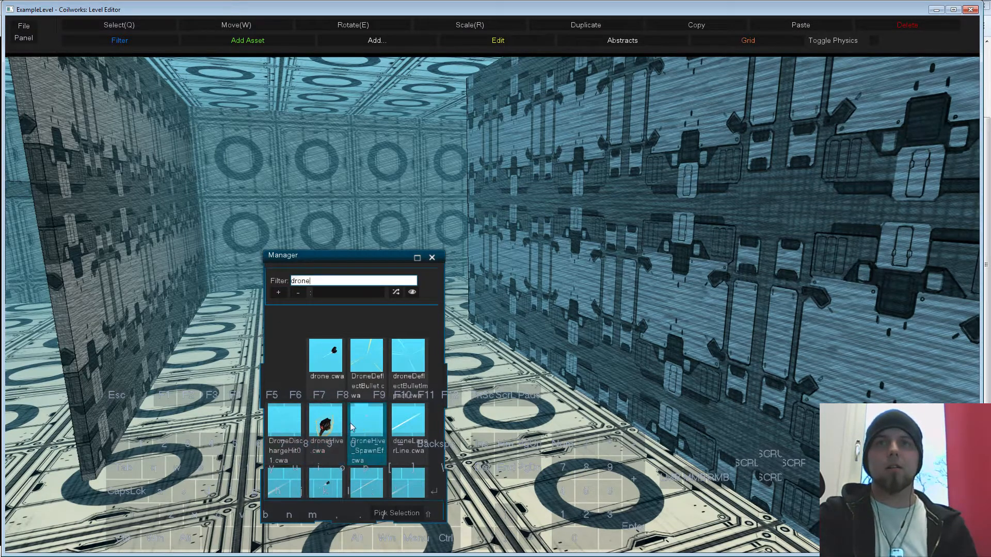
left_click(325, 423)
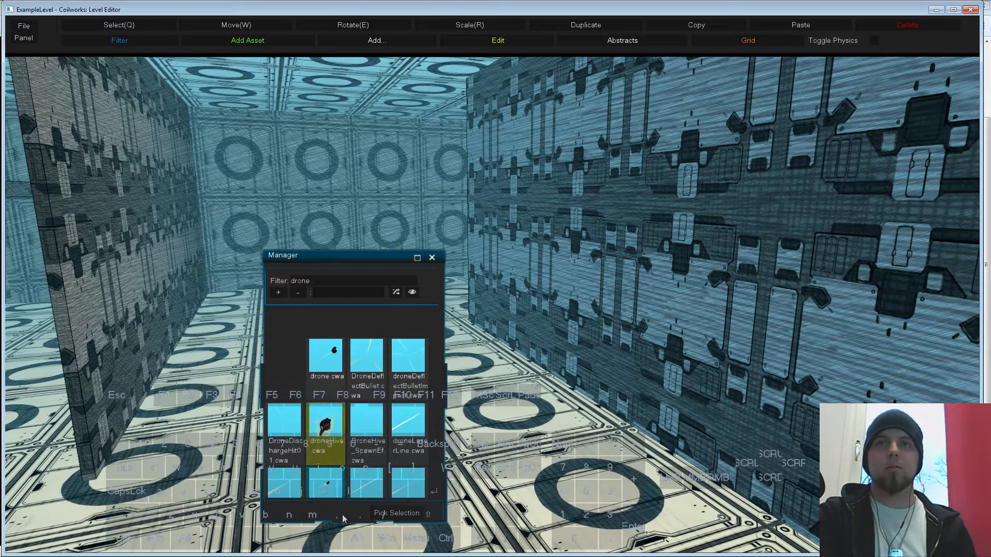
left_click(398, 514)
left_click(413, 463)
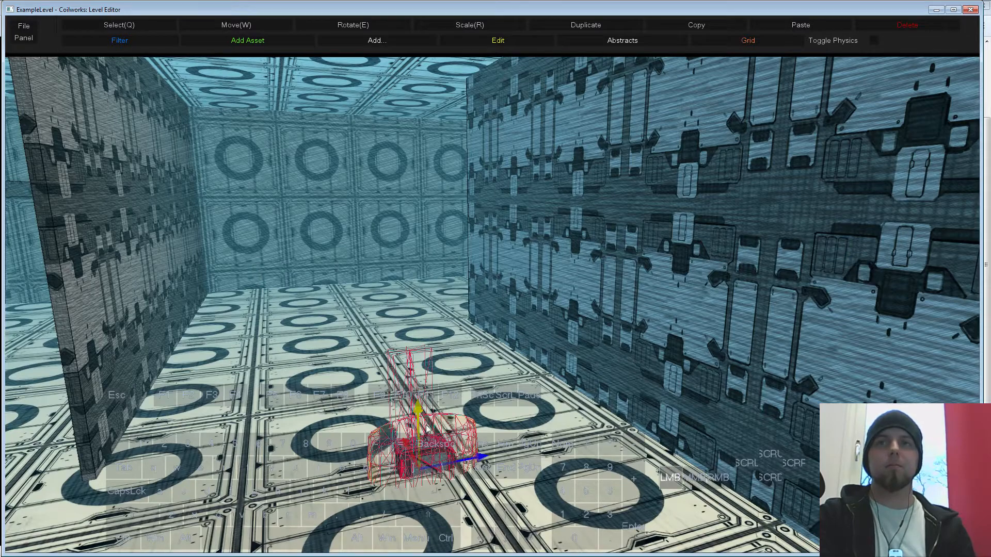
- Shift the drone hive sideways between the building's dividing walls and raise it slightly
key("e")
left_click_drag(445, 450, 537, 460)
key("s")
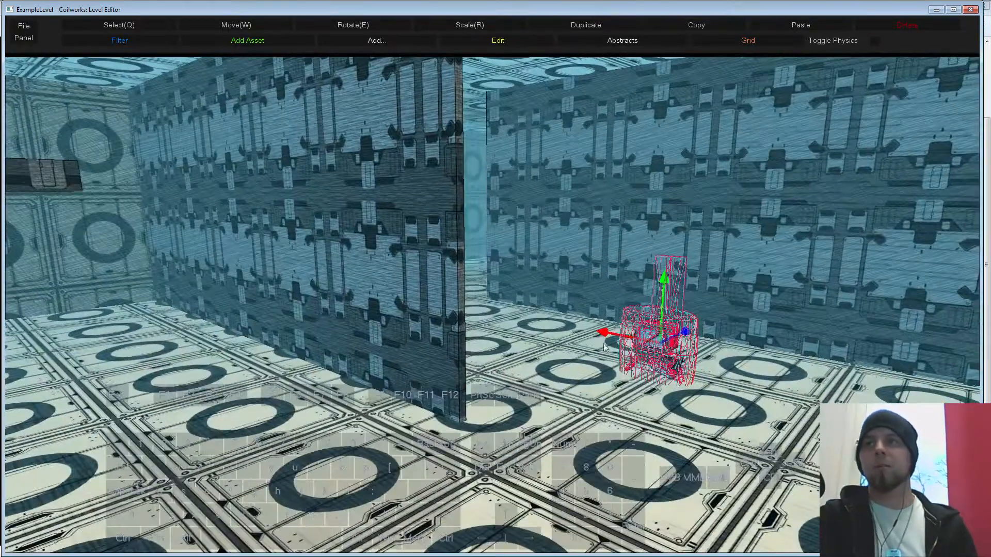
left_click(795, 409)
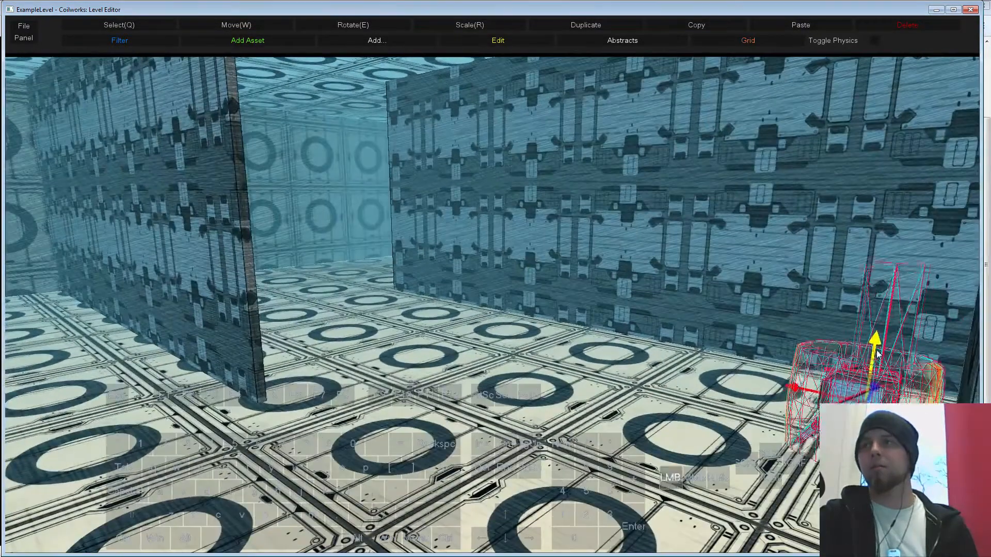
left_click(879, 349)
left_click_drag(879, 349, 871, 355)
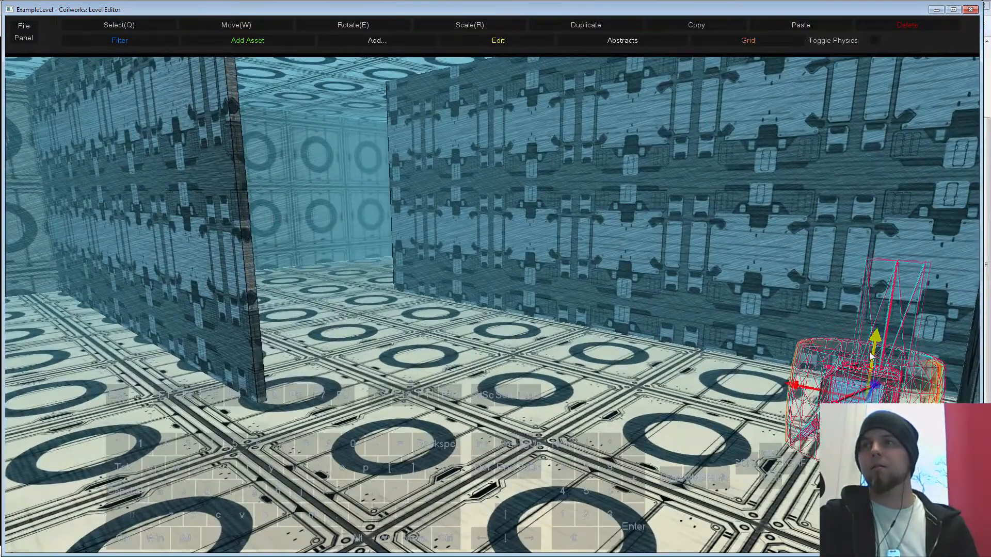
key("w")
right_click_drag(810, 391, 586, 444)
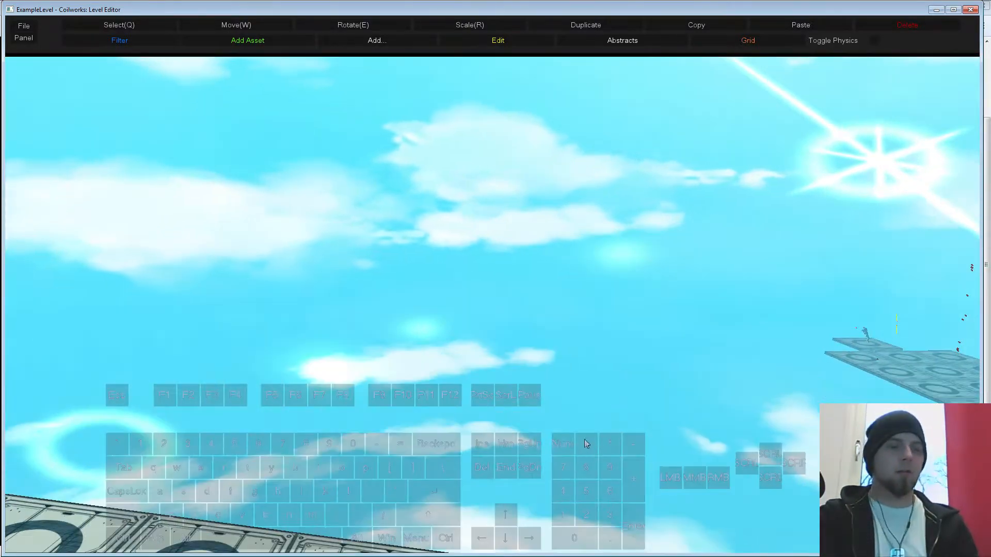
- Show the level's abstract objects, such as the physics boxes, in the viewport
left_click(619, 41)
left_click(600, 52)
key("a")
right_click_drag(544, 308, 657, 304)
key("w")
key("s")
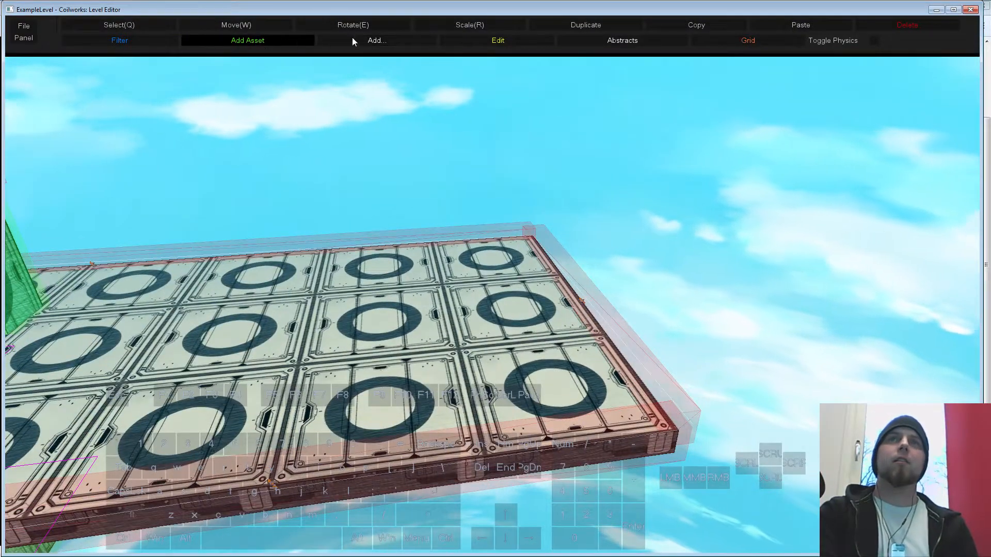
- Find the door-exit.cwa asset with the filter "door" and place it near the outer end of the platform
left_click(282, 47)
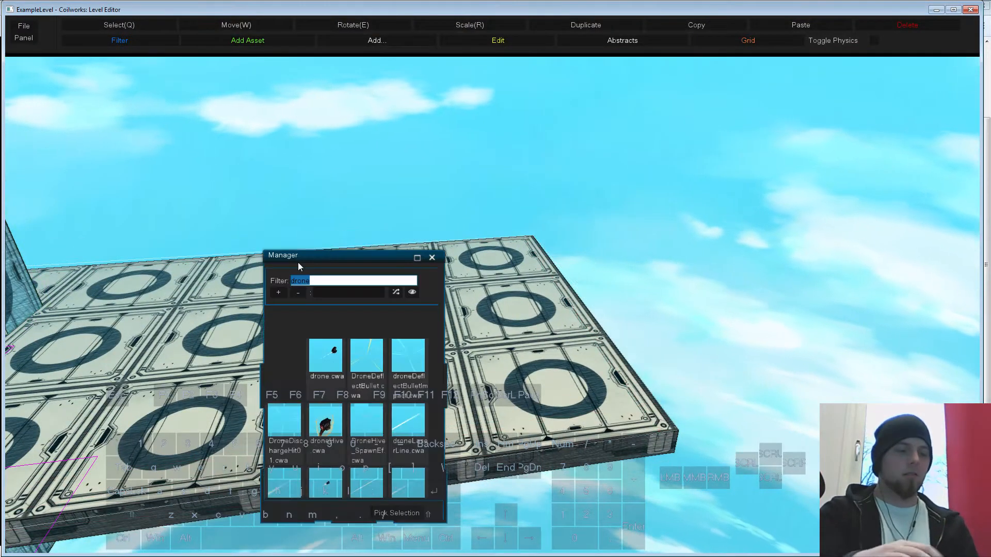
type("door")
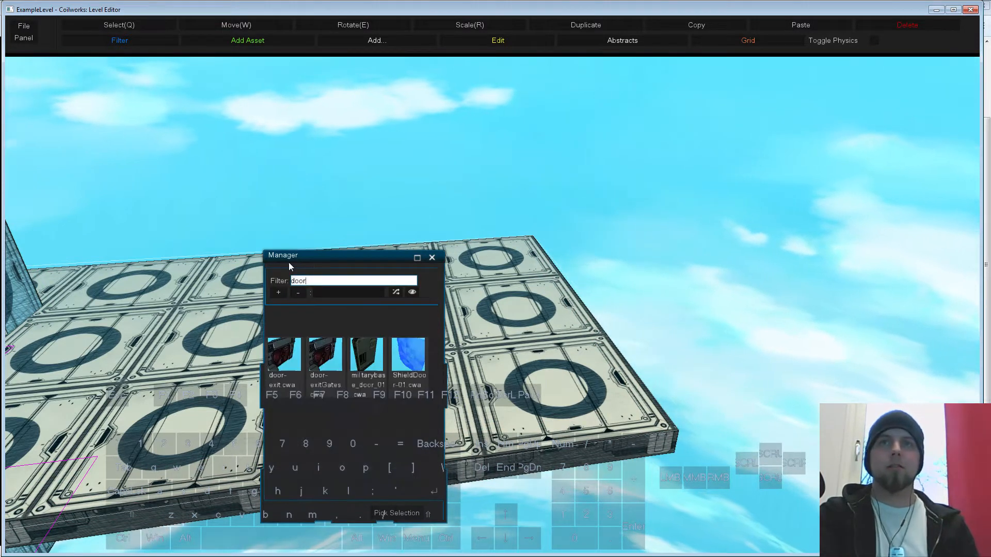
left_click(272, 354)
left_click(272, 354)
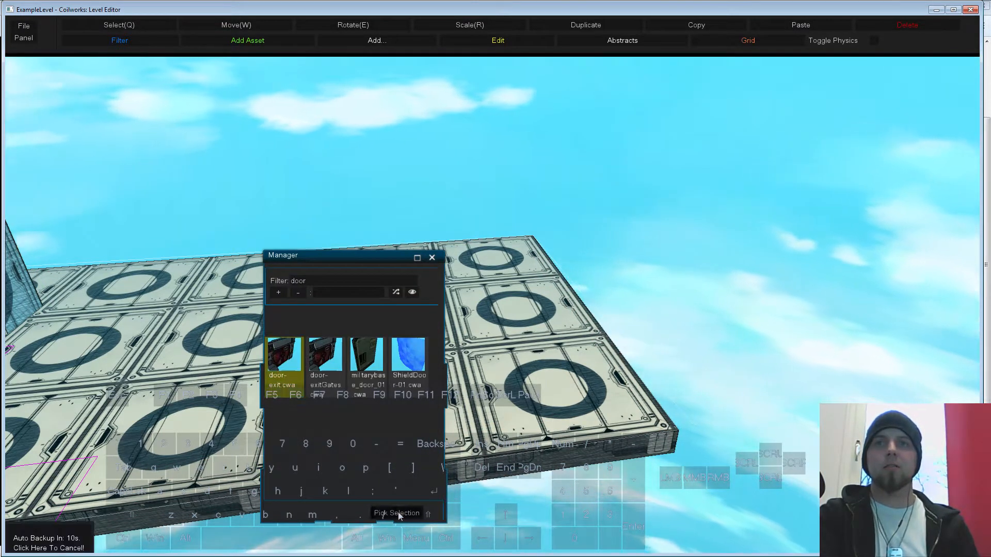
left_click(400, 513)
left_click(500, 303)
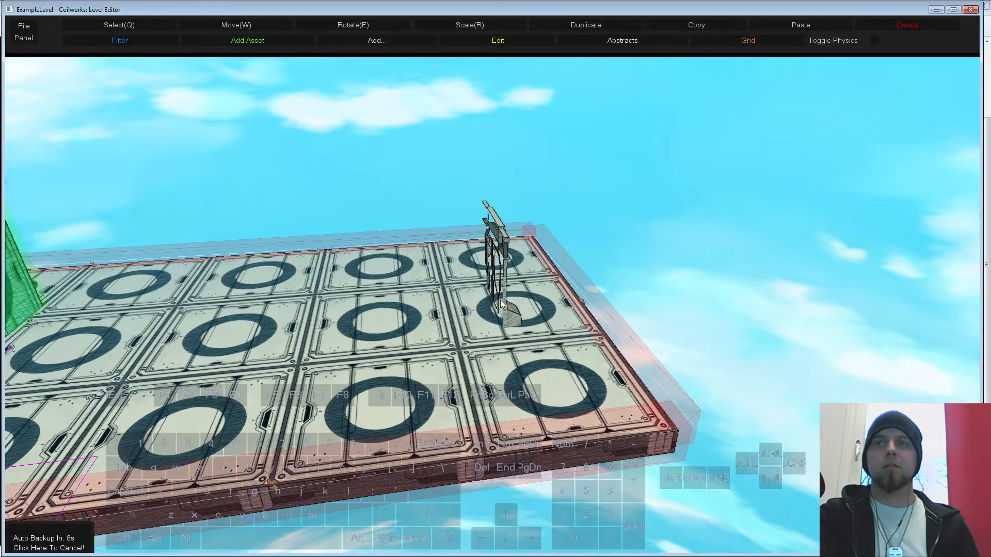
- Rotate the exit door about its vertical axis to face the platform's interior and move it slightly inward from the edge
left_click(502, 291)
key("e")
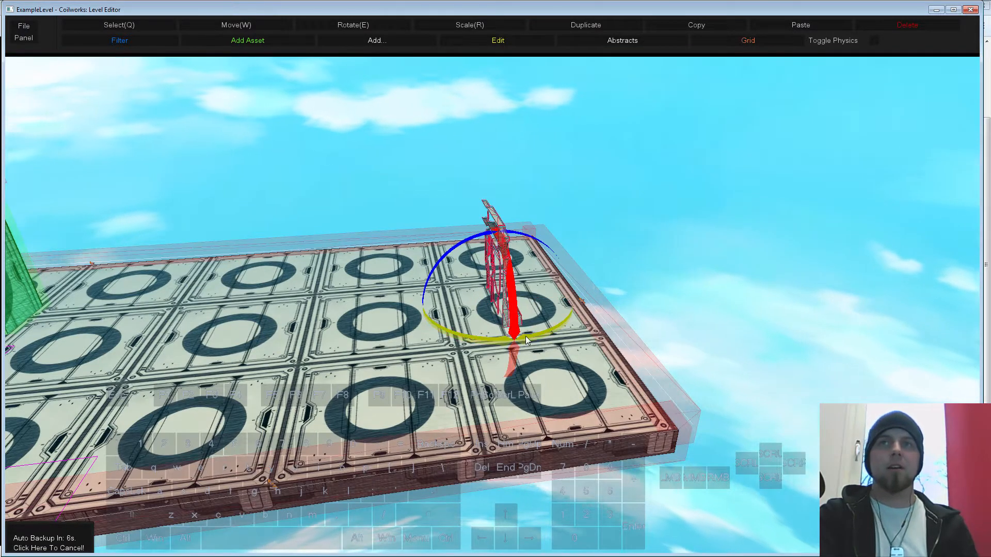
key("s")
left_click_drag(550, 435, 556, 432)
key("ctrl")
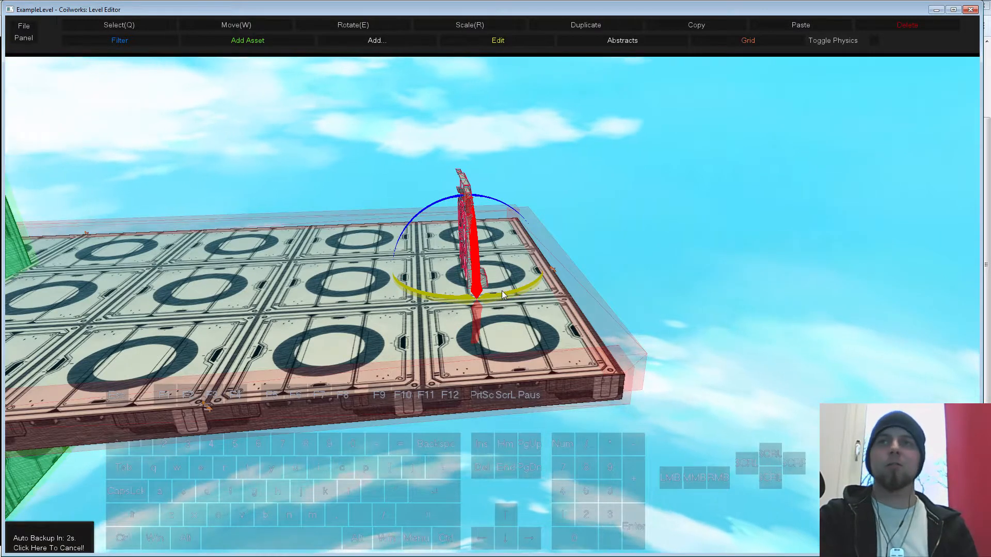
left_click_drag(502, 290, 411, 302, "ctrl")
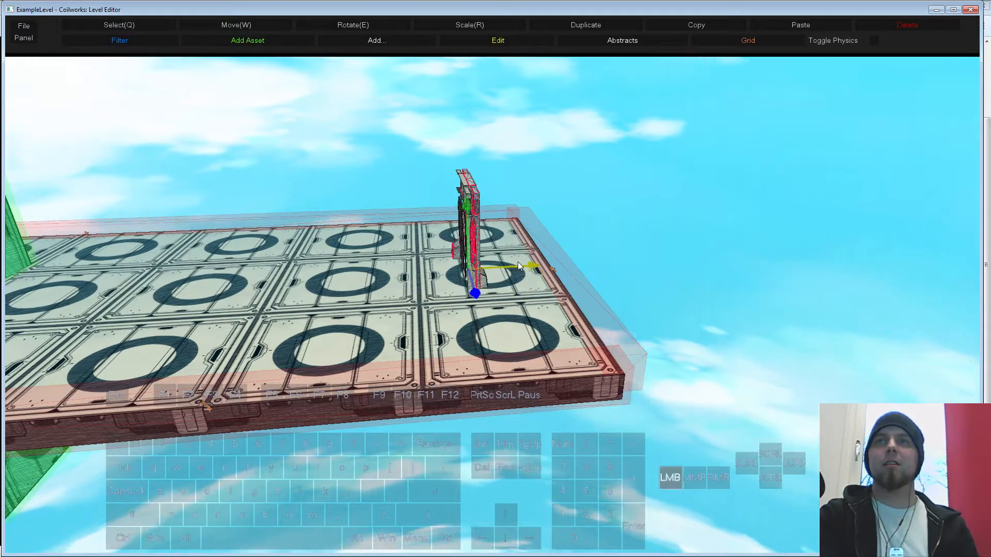
left_click_drag(518, 261, 513, 268)
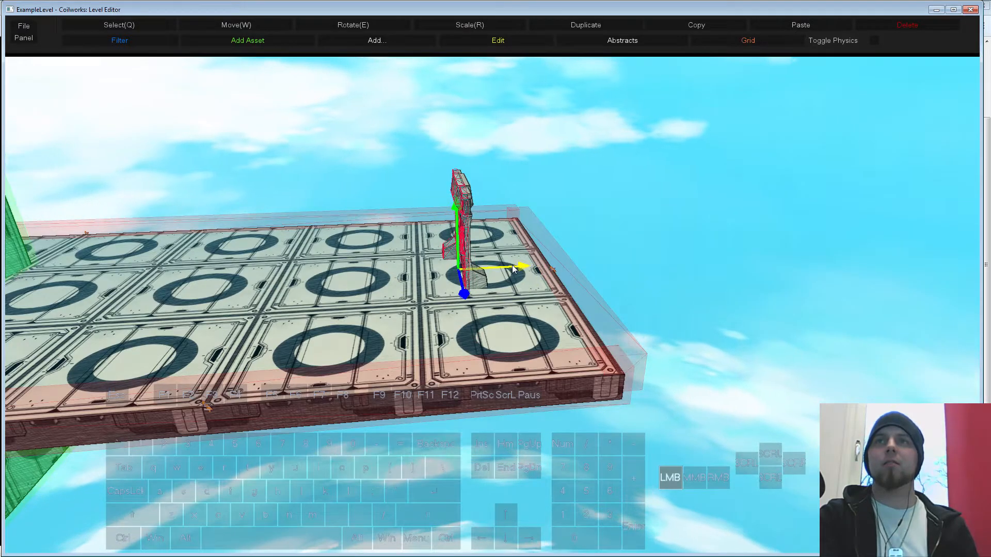
left_click(608, 298)
- Playtest the level in front of the exit door, checking its facing and placement, and return to the editor
key("a")
right_click_drag(608, 298, 650, 293)
key("ctrl+p")
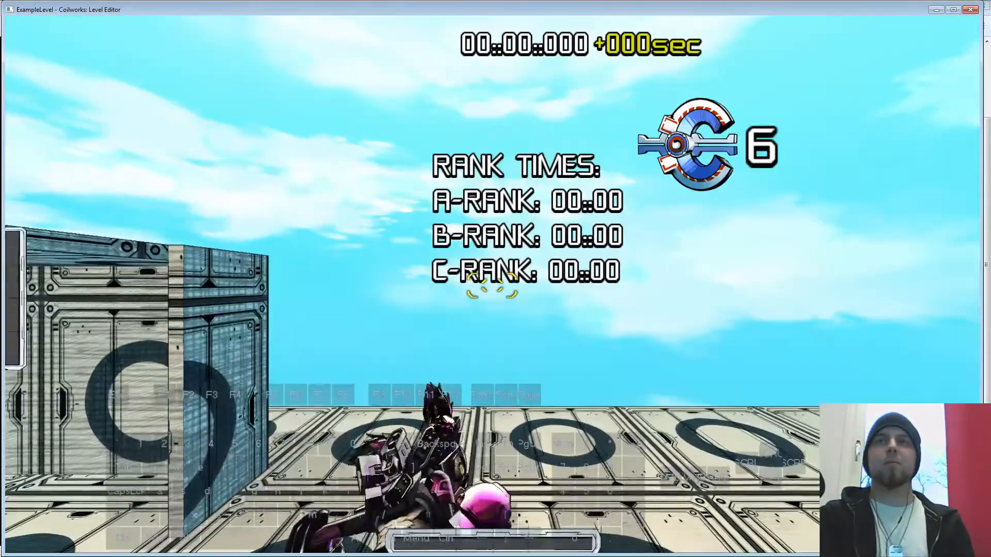
key("w")
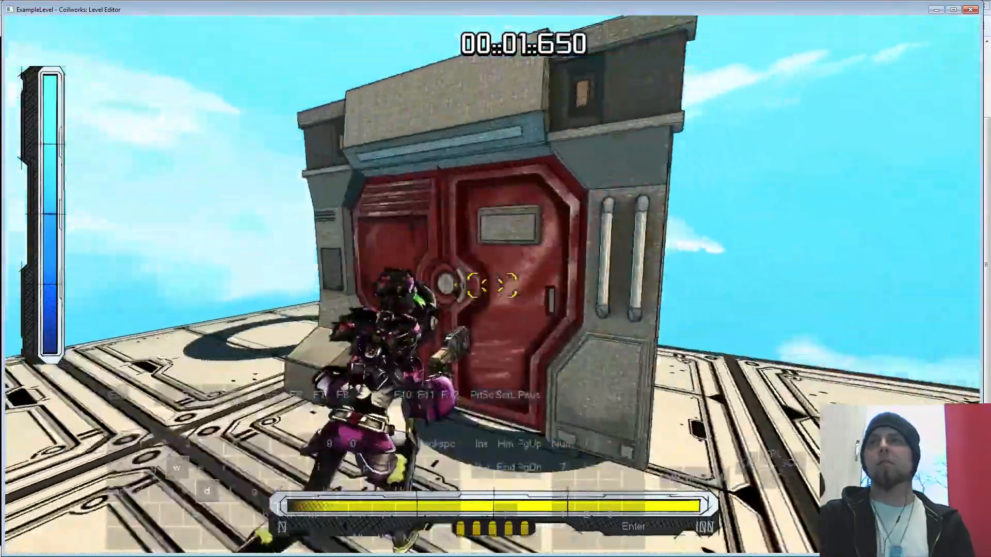
key("a")
key("w")
key("a")
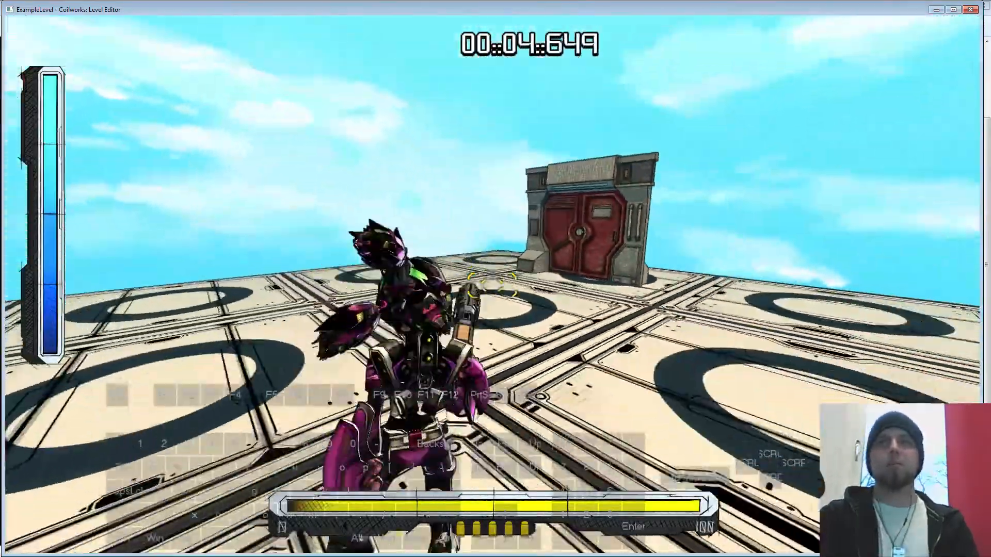
key("Escape")
- Add a Script Trigger Mono -DEP- on the platform in front of the exit door
key("s")
key("d")
right_click_drag(524, 301, 503, 324)
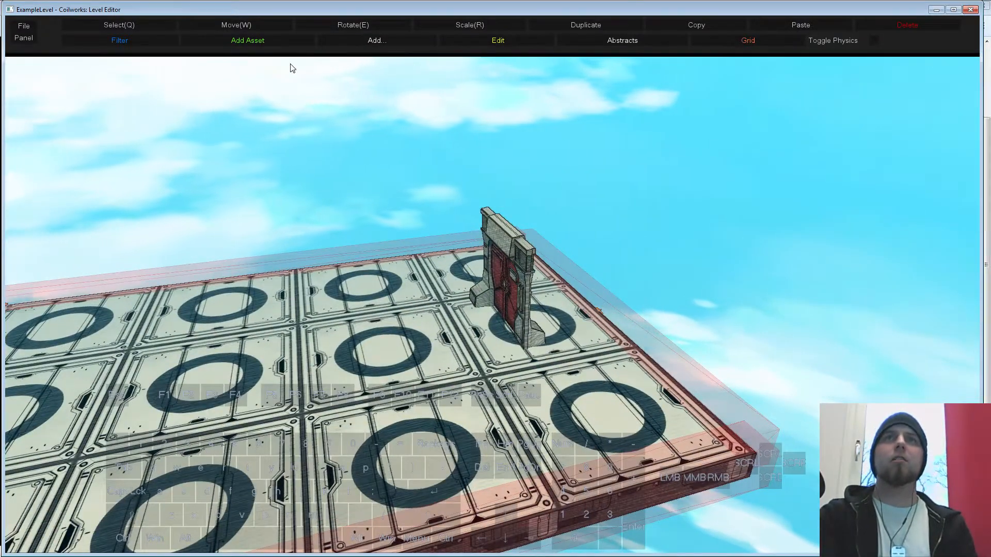
left_click(366, 41)
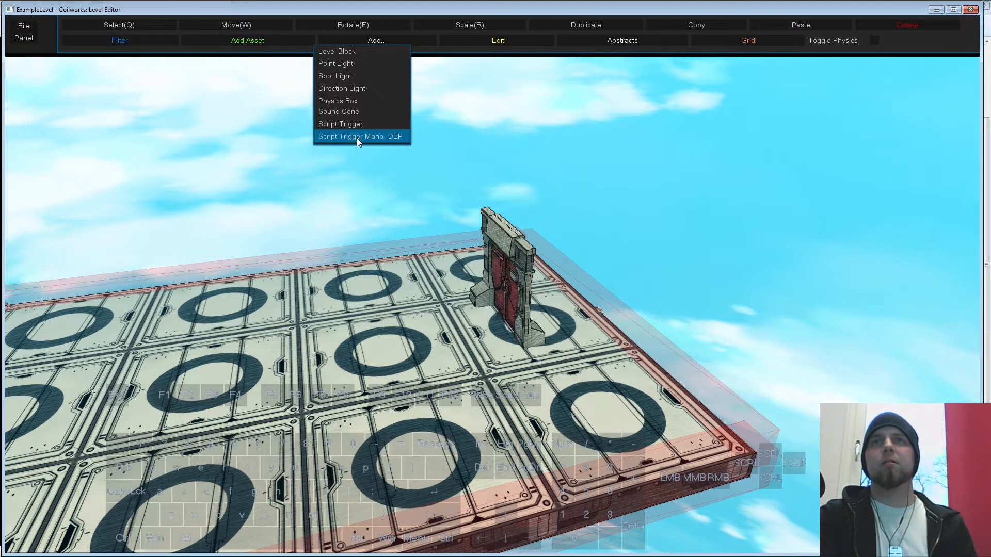
left_click(378, 136)
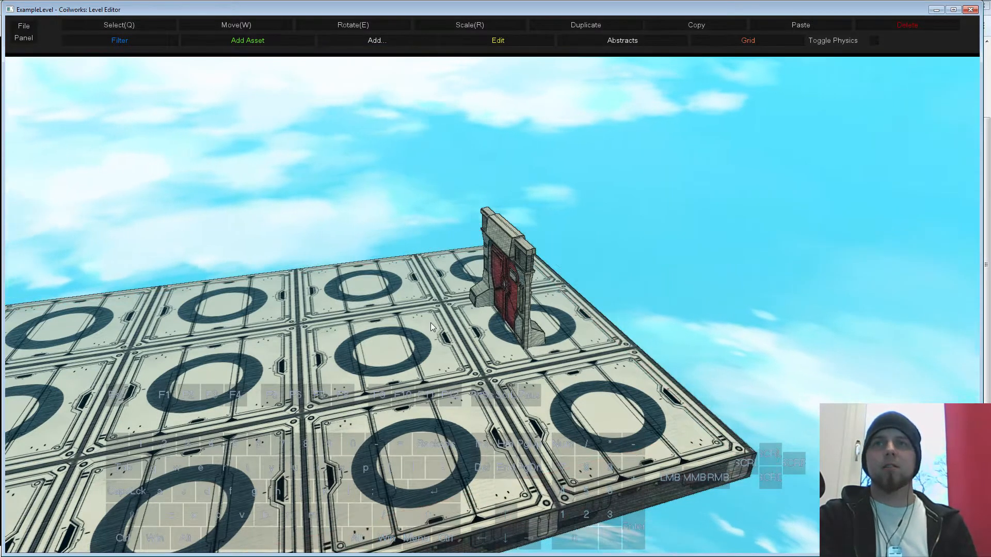
left_click(411, 326)
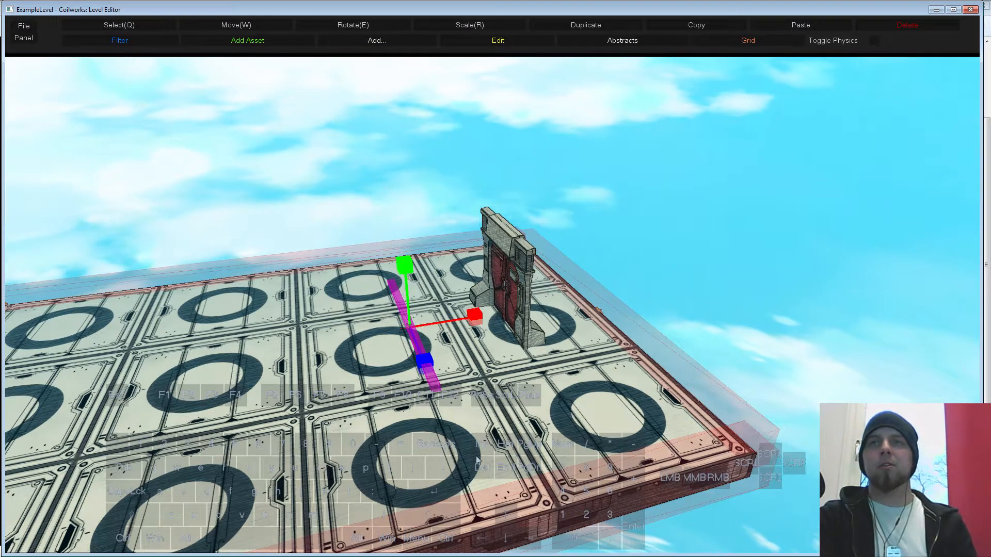
- Enlarge the script trigger in width and height and move it so its box encloses the exit door
left_click_drag(460, 314, 500, 321)
left_click_drag(405, 266, 400, 236)
key("w")
left_click_drag(466, 255, 494, 248)
key("s")
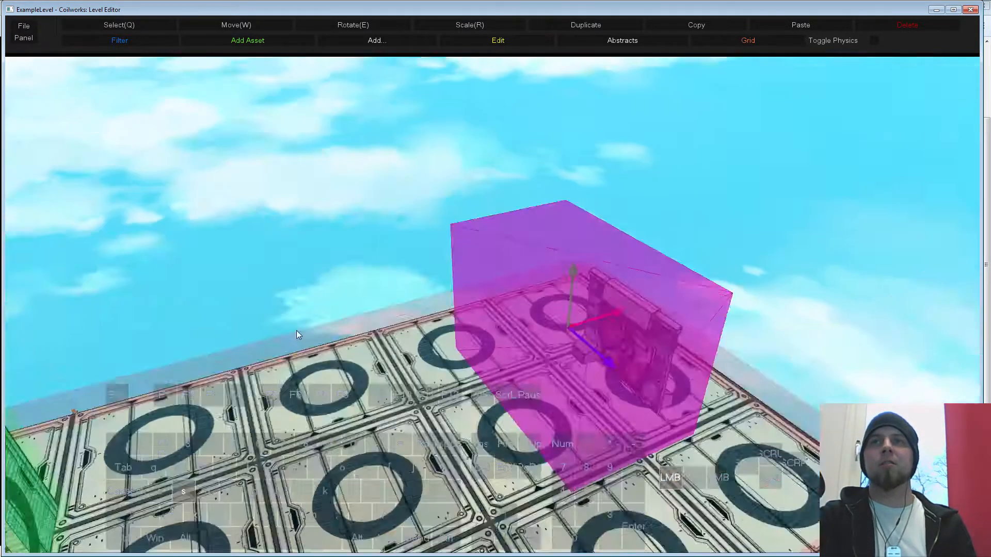
middle_click_drag(299, 312, 427, 251)
- Assign the LevelComplete.dll script from the CloudBuilt scripts folder to the trigger around the exit door
right_click(407, 233)
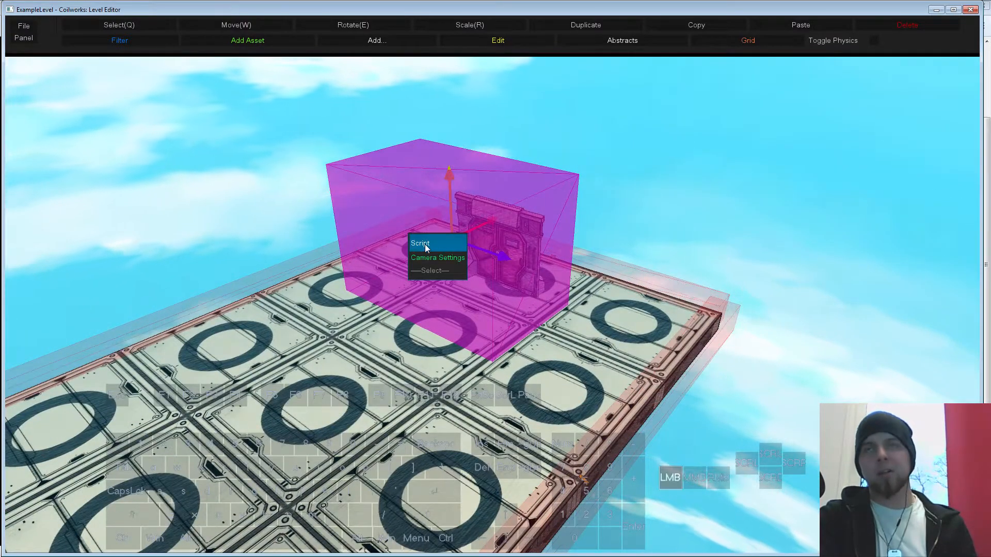
left_click(425, 244)
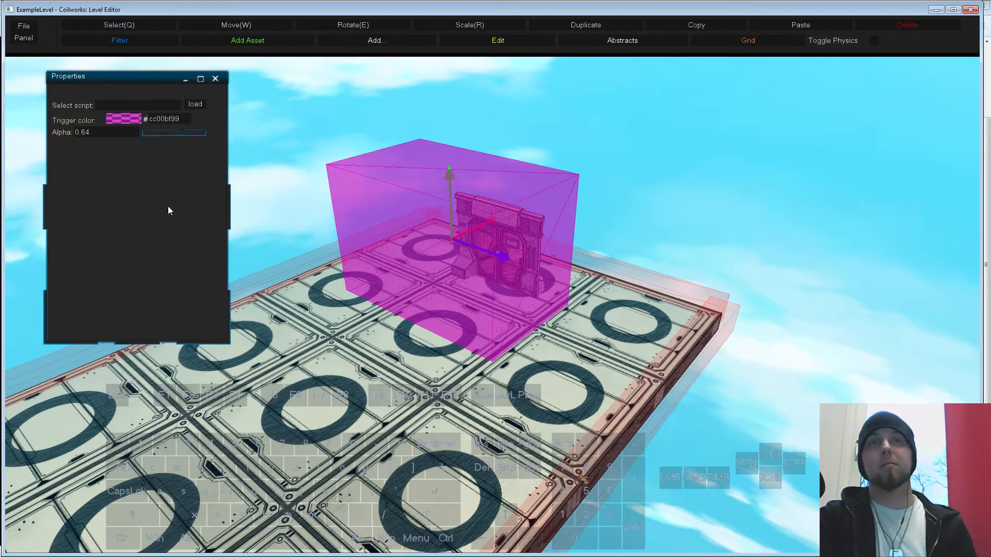
left_click_drag(229, 340, 258, 395)
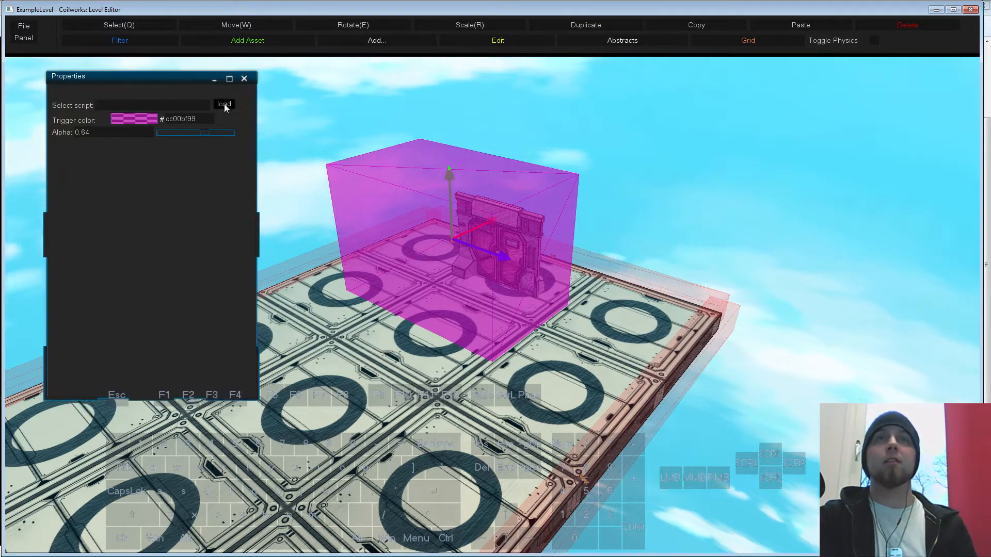
left_click(224, 105)
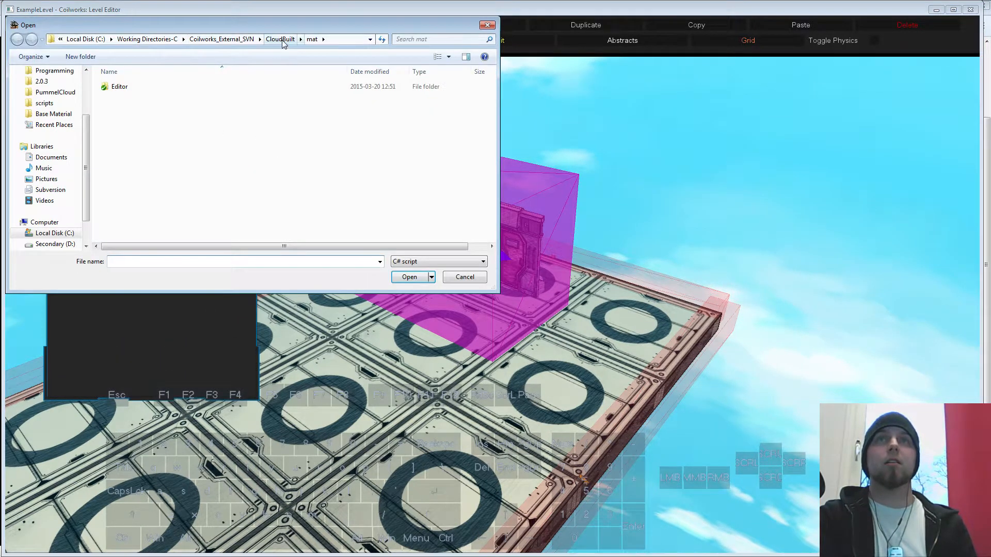
left_click(281, 39)
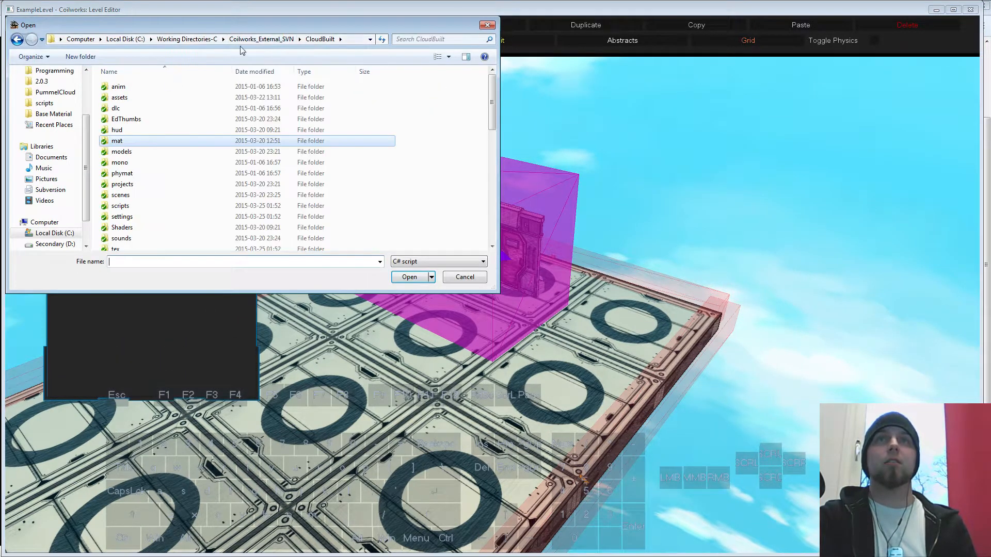
left_click(119, 206)
double_click(113, 206)
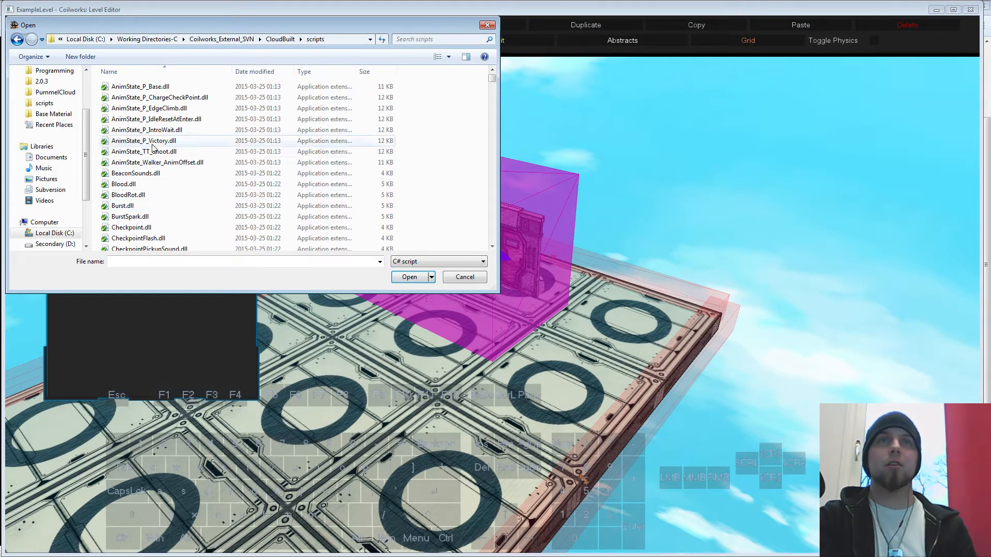
left_click(154, 131)
key("l")
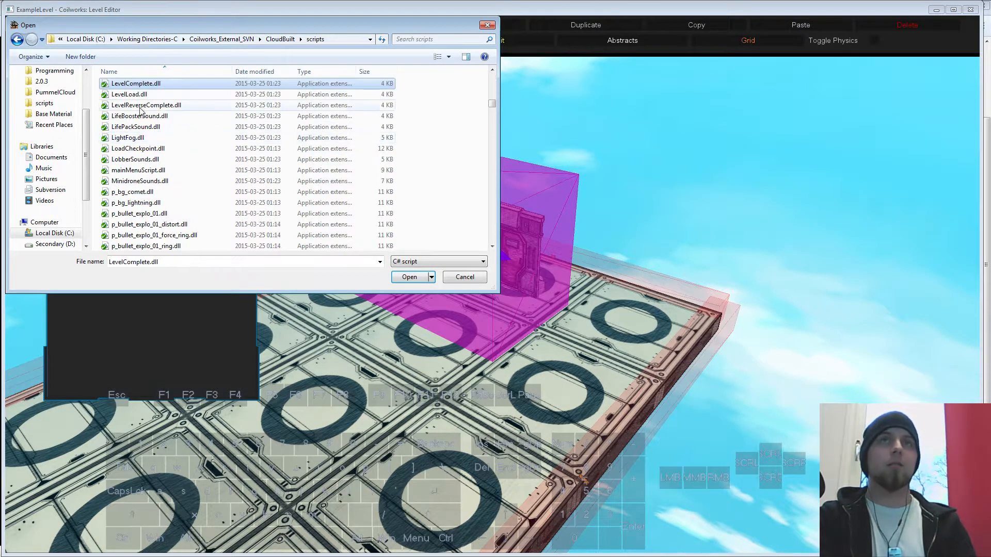
left_click(407, 278)
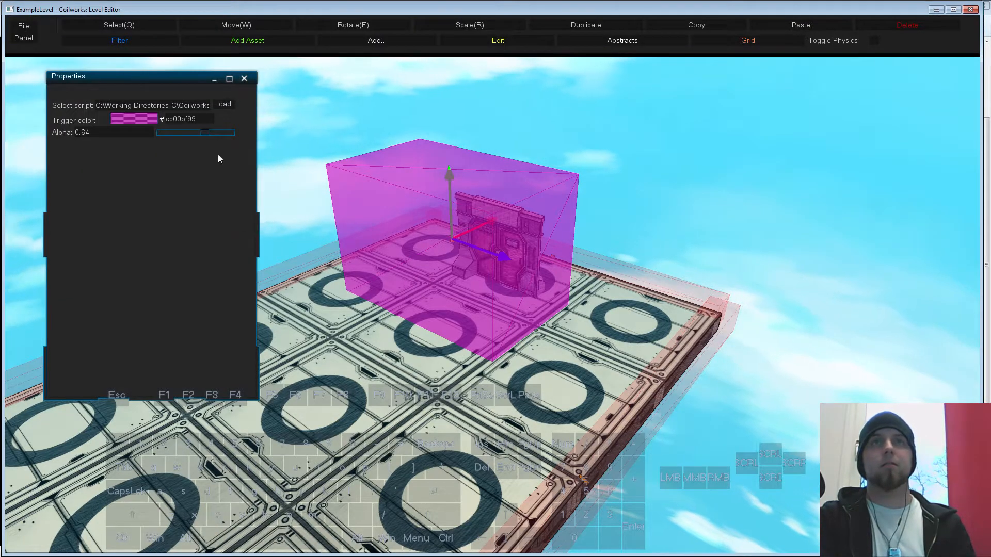
left_click(244, 79)
left_click(238, 145)
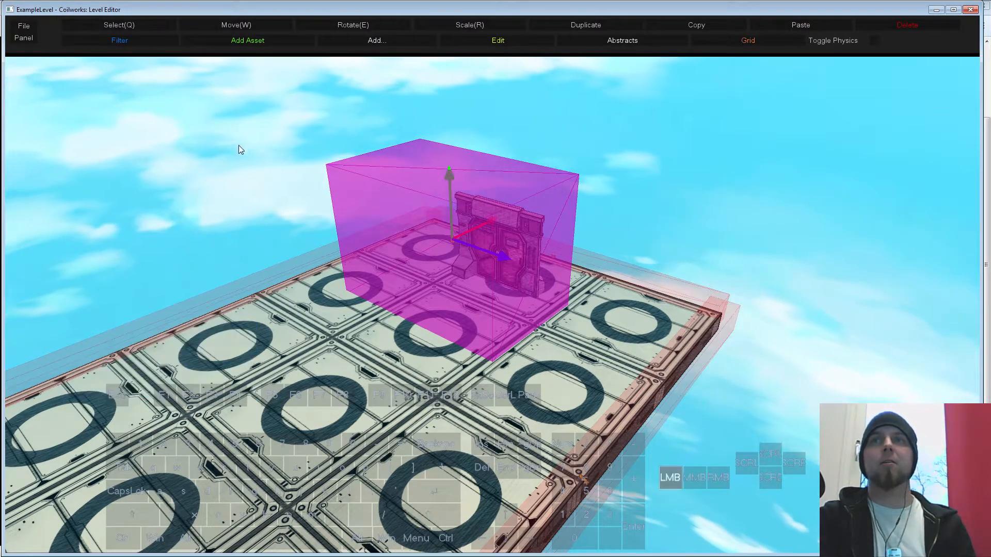
- Playtest running into the exit door's trigger to check the level completion, and return to the editor
key("d")
mouse_move(382, 227)
right_mouse_down()
mouse_move(372, 233)
mouse_move(391, 233)
mouse_move(377, 236)
right_mouse_up()
key("s")
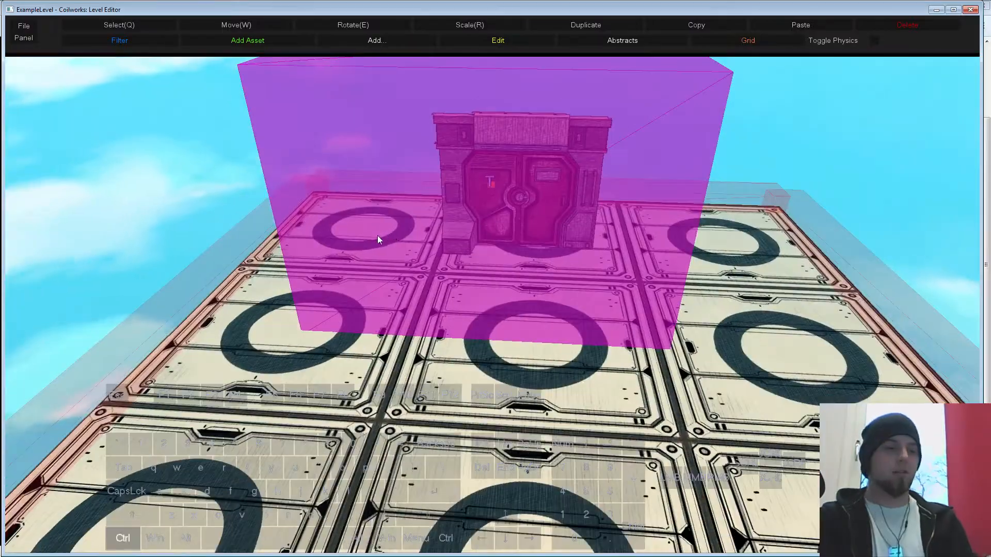
key("ctrl+p")
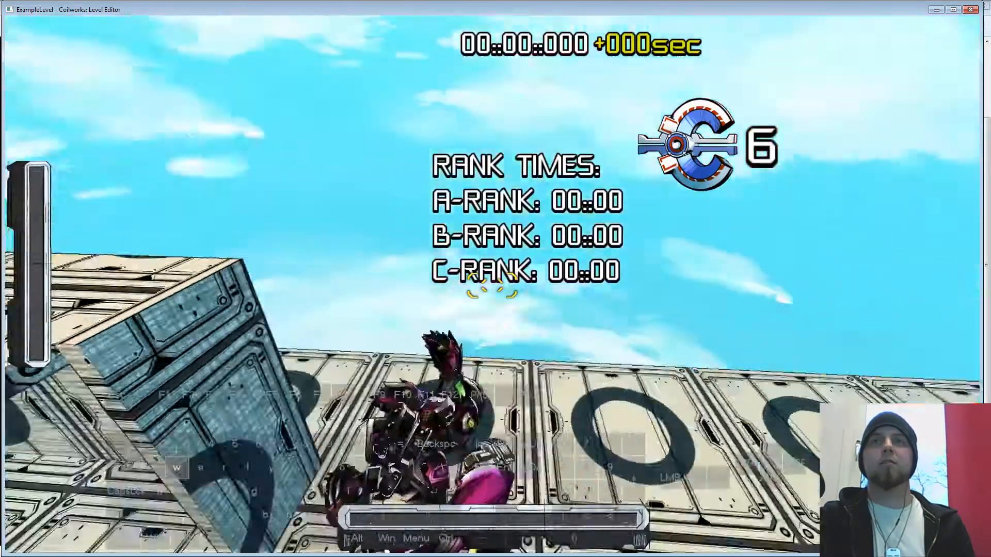
key("w")
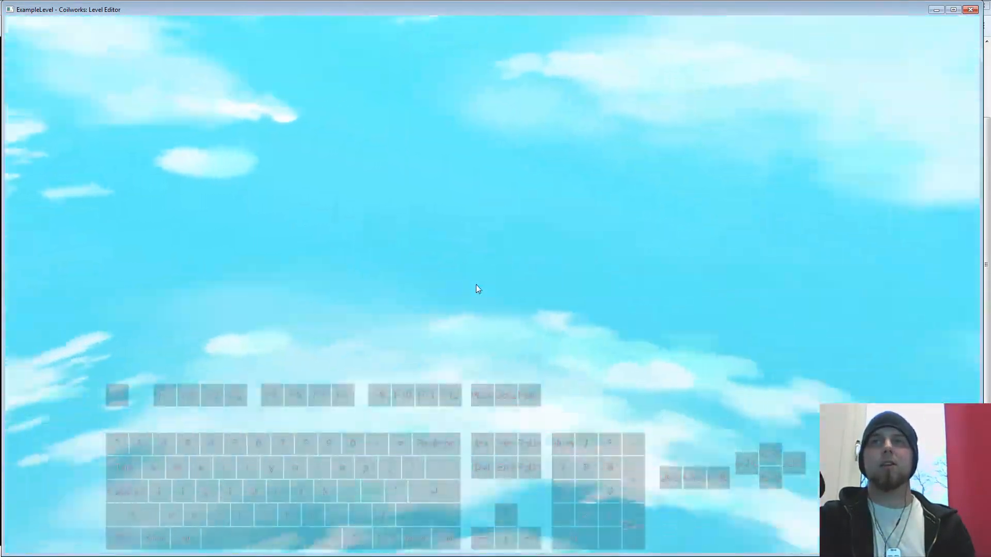
key("Escape")
- Filter the assets by "green ligh" and place LightPillarGatesGreen01 on the platform in front of the exit door
key("s")
right_click_drag(480, 293, 309, 149)
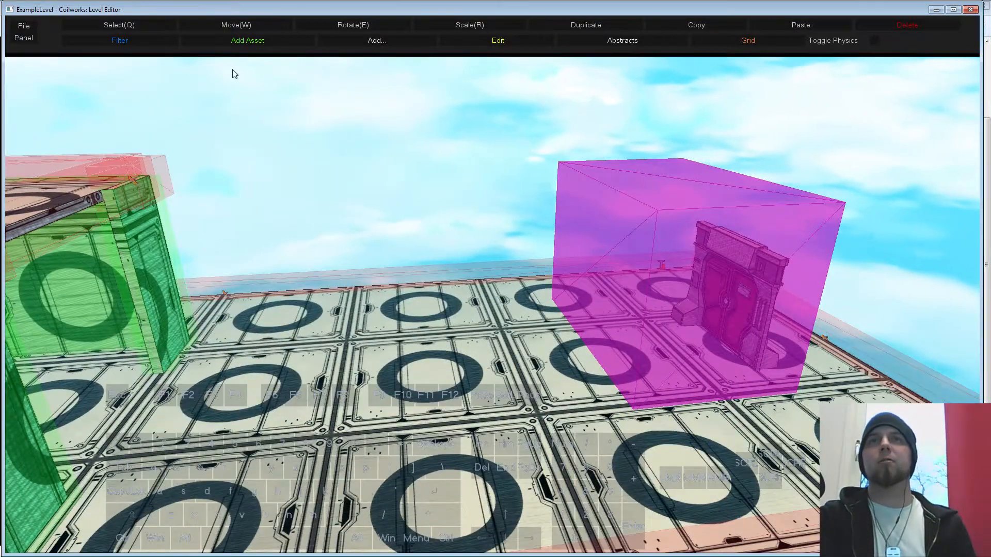
left_click(252, 42)
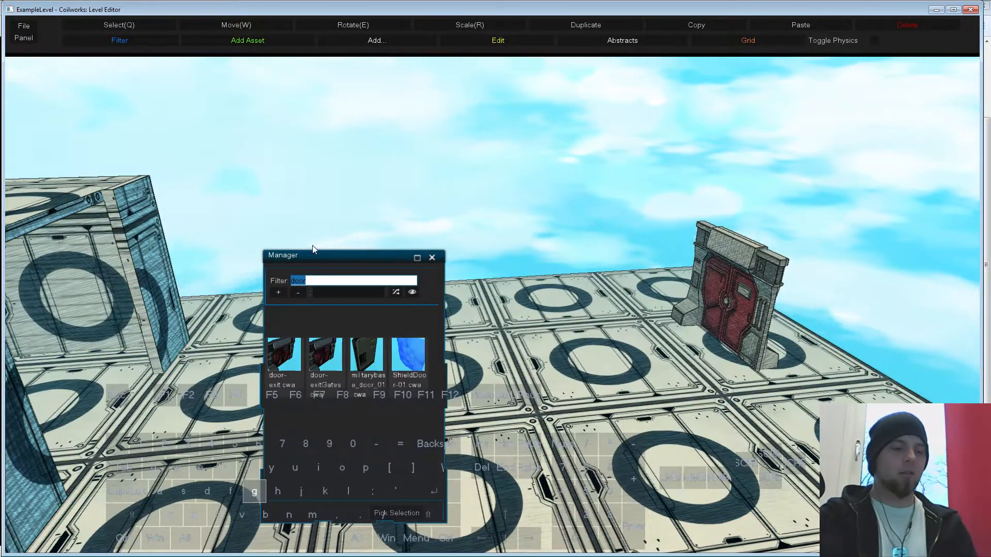
type("grenn ligh")
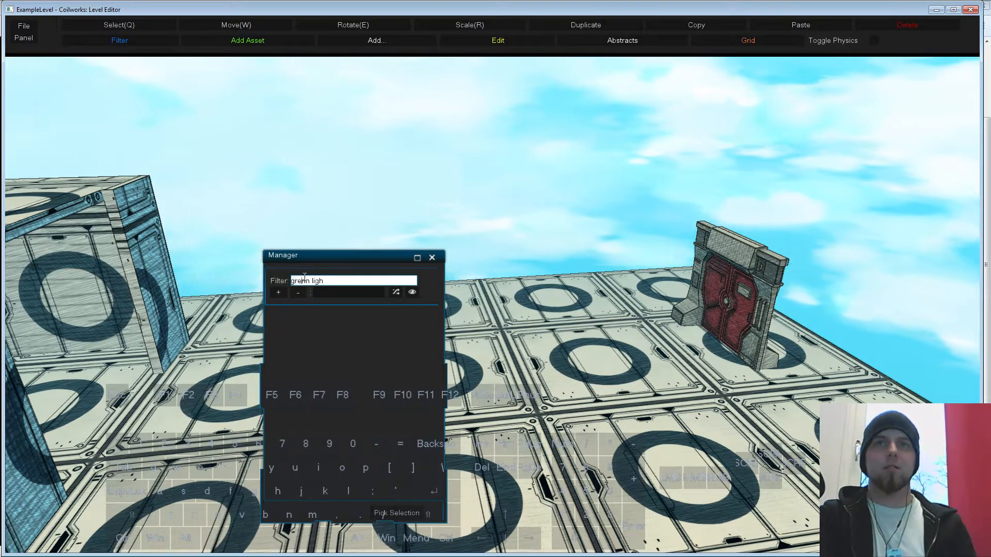
key("Delete")
type("e")
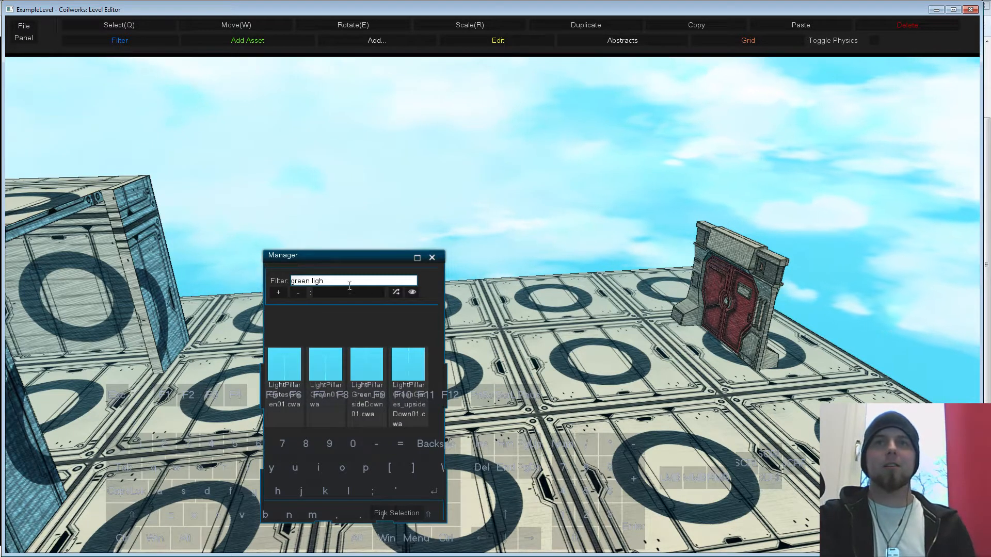
left_click(290, 369)
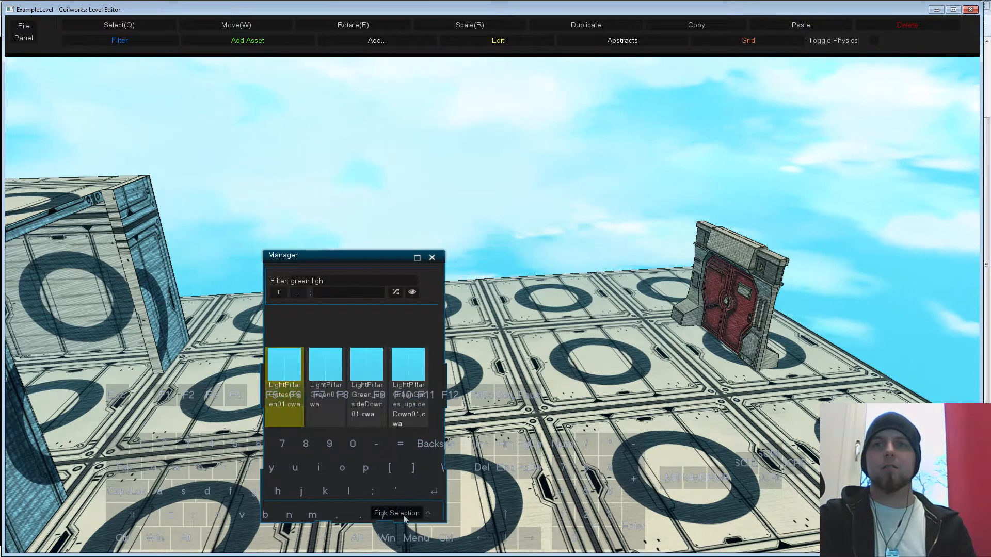
left_click(400, 513)
left_click(559, 352)
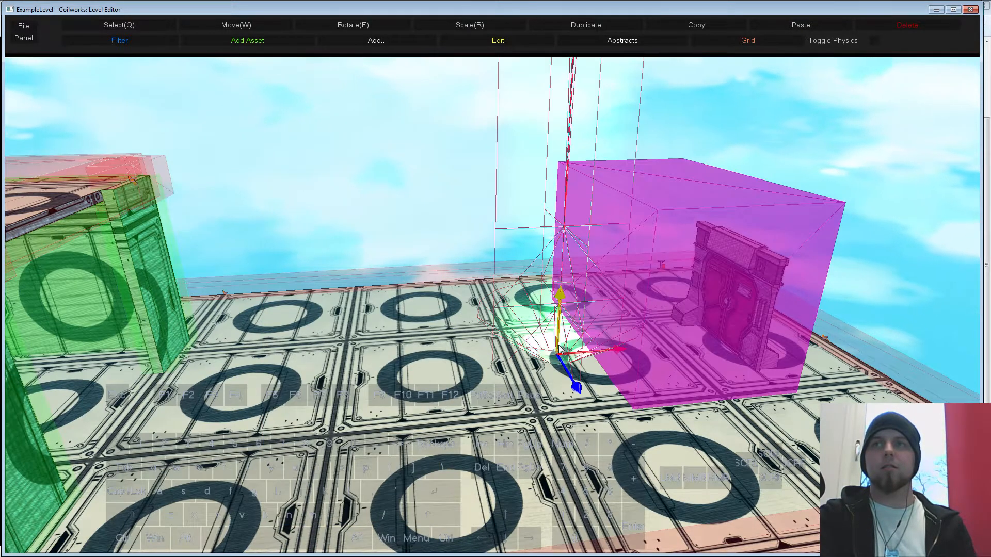
left_click_drag(562, 303, 562, 300)
- Duplicate the green light pillar and rotate the copy upside down so it points downwards beneath the platform
key("s")
right_click_drag(562, 300, 640, 403)
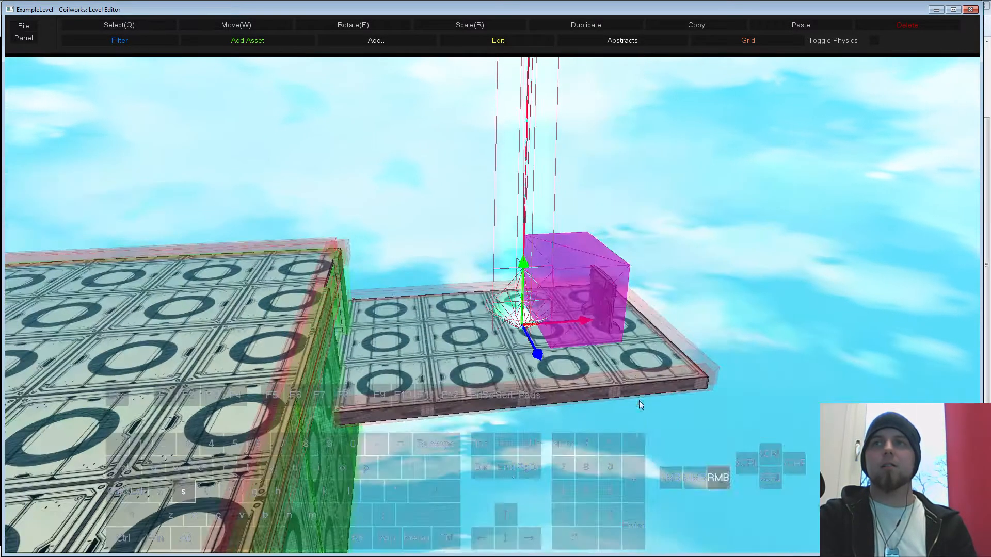
left_click_drag(640, 402, 630, 421)
middle_click_drag(630, 422, 634, 438)
right_click_drag(633, 438, 619, 432)
key("ctrl+d")
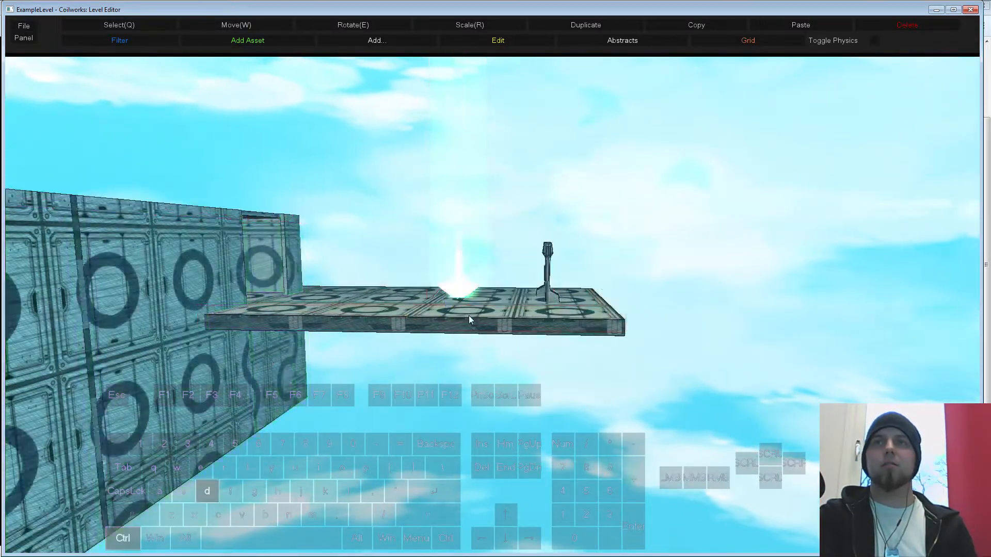
key("e")
left_click_drag(475, 225, 453, 268)
key("w")
left_click(704, 412)
key("s")
key("a")
right_click_drag(705, 411, 693, 466)
key("w")
key("s")
key("w")
key("s")
key("w")
key("s")
- Check the upper light pillar's properties and the available green light pillar variants in the asset list
left_click(484, 265)
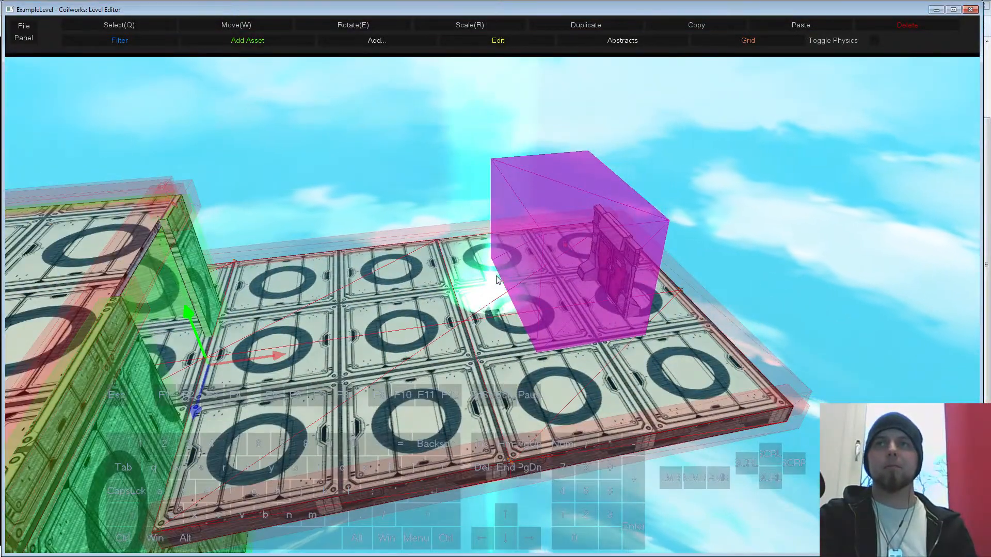
left_click(749, 288)
right_click_drag(748, 288, 724, 321)
key("s")
key("w")
key("w")
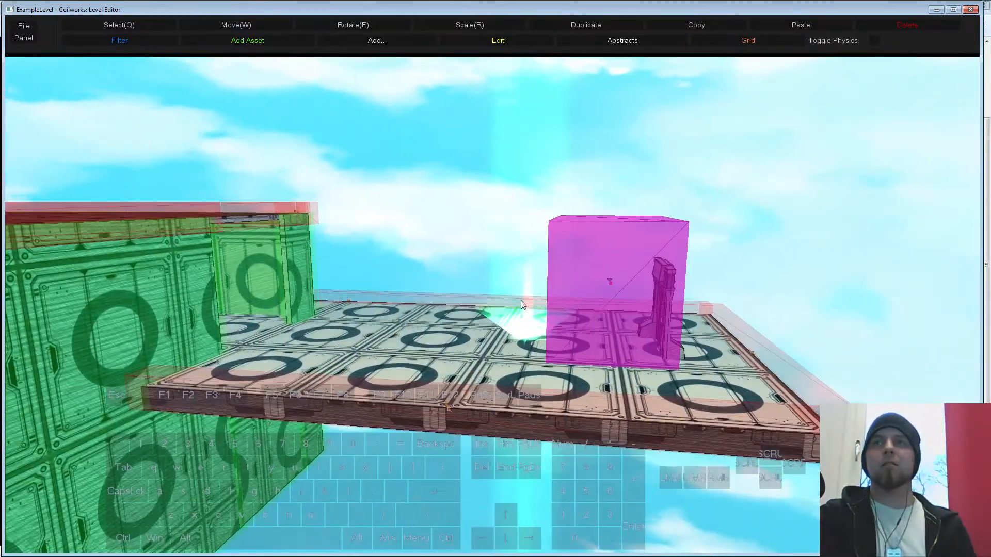
left_click(522, 305)
right_click(528, 312)
left_click(548, 322)
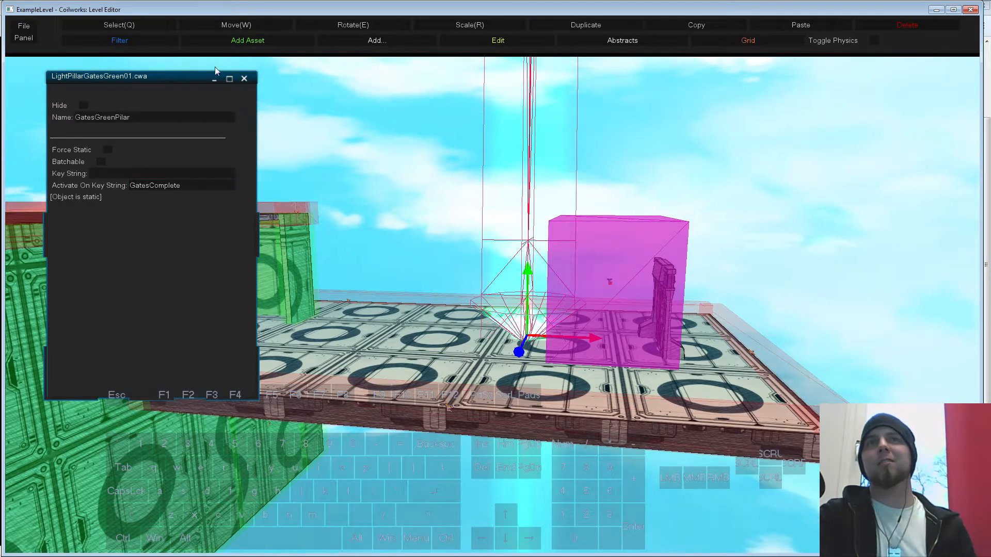
left_click(244, 77)
right_click(365, 175)
left_click(384, 185)
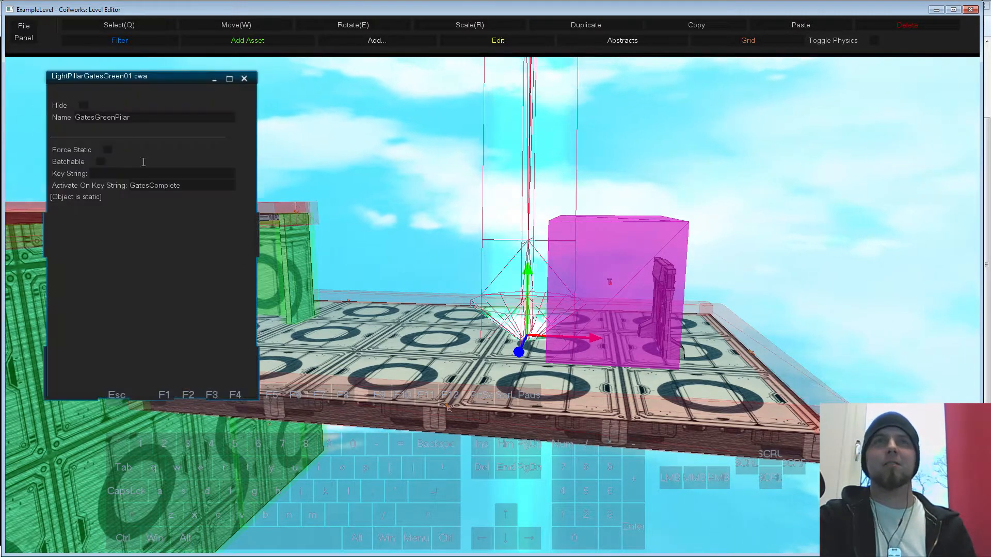
left_click(245, 78)
left_click(300, 38)
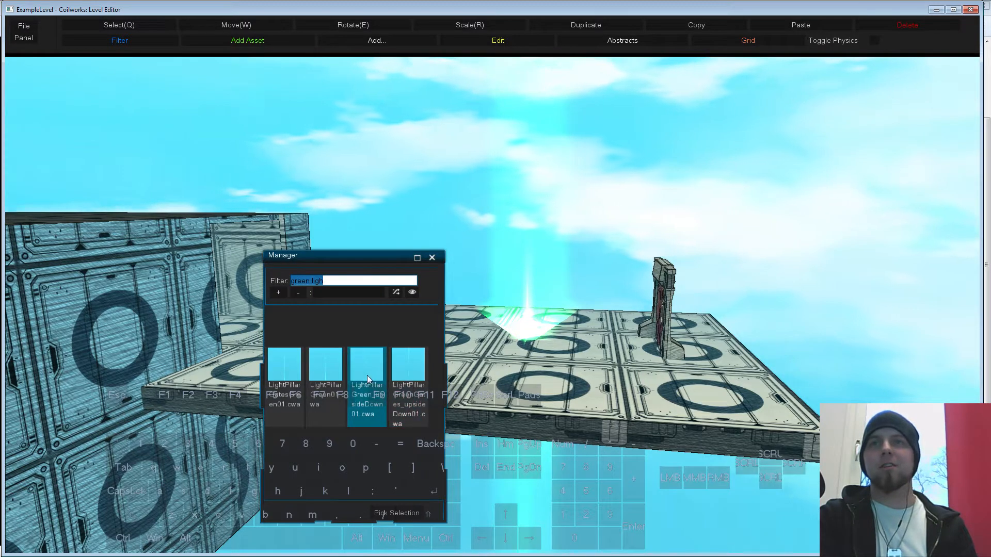
left_click(432, 257)
- Clear the Activate On Key String of the upper green light pillar
right_click(520, 305)
left_click(536, 308)
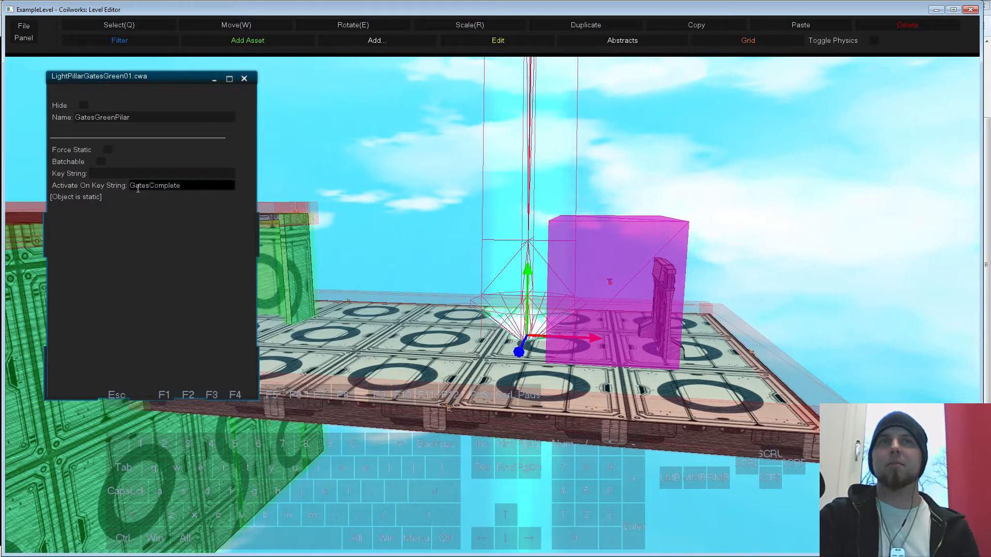
left_click(144, 185)
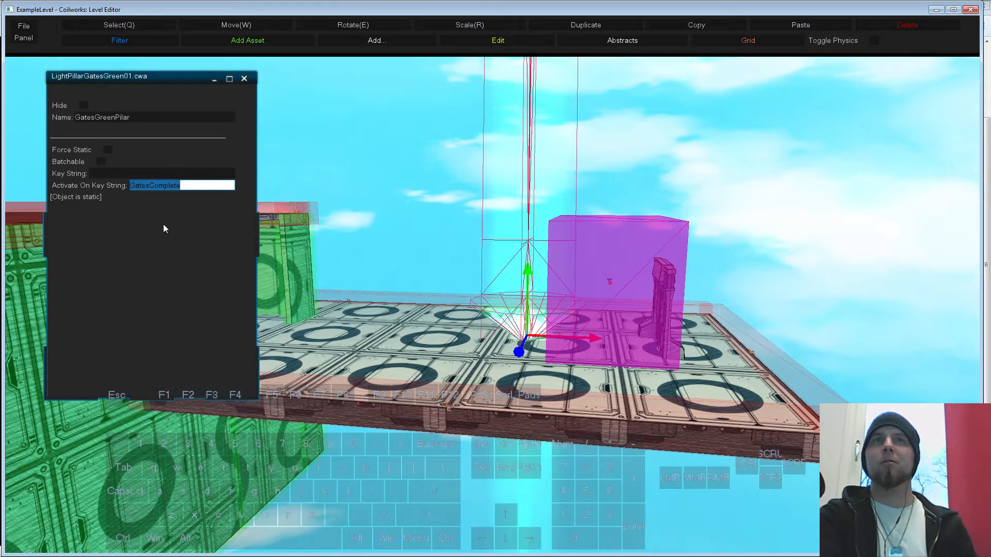
key("BackSpace")
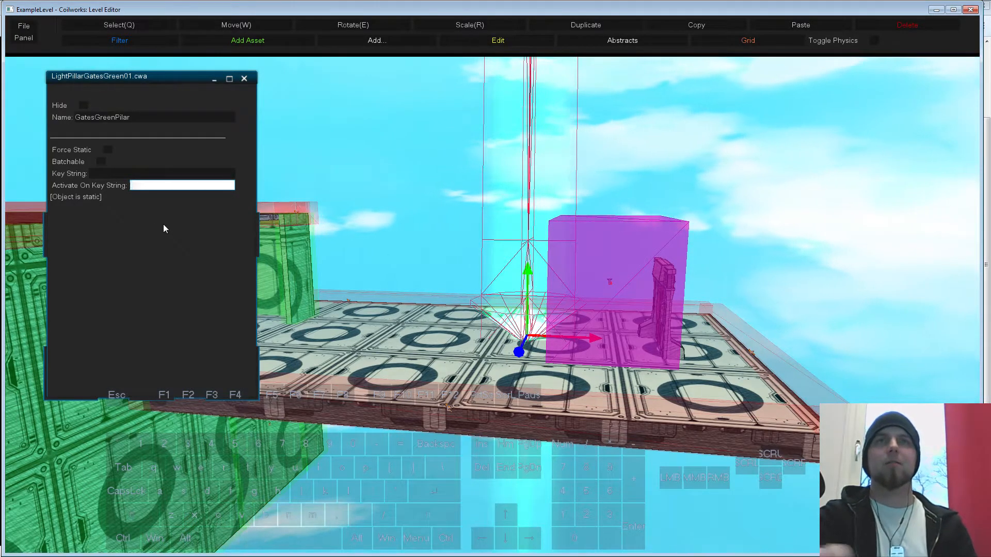
left_click(535, 474)
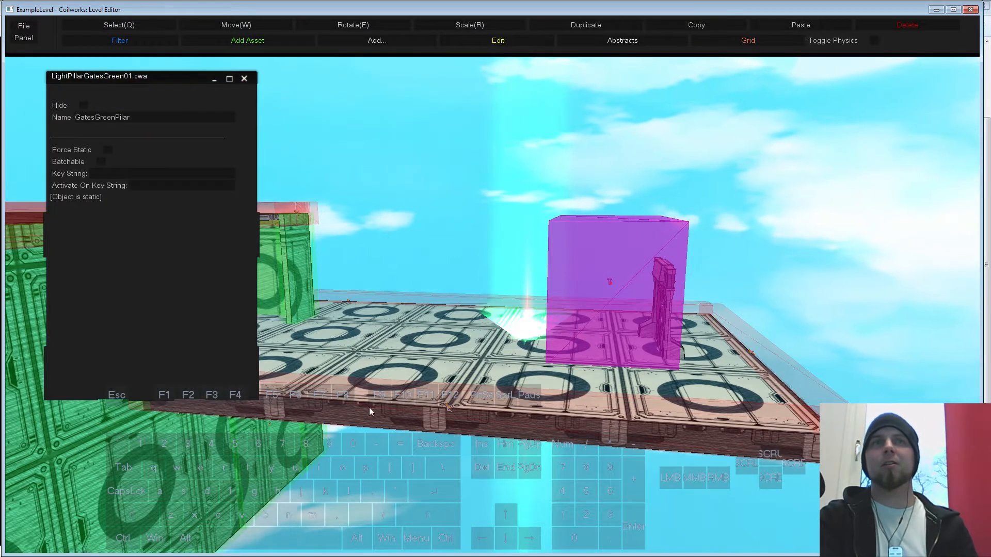
- Clear the Activate On Key String of the upside-down light pillar beneath the platform and close its properties
key("w")
mouse_move(369, 407)
right_mouse_down()
mouse_move(398, 425)
mouse_move(386, 407)
right_mouse_up()
key("s")
left_click(475, 341)
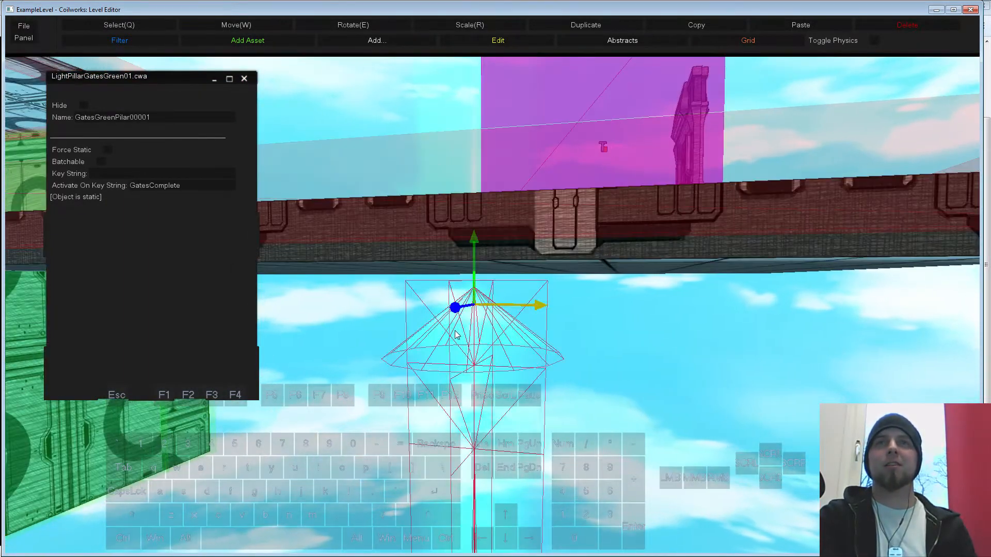
double_click(183, 186)
key("BackSpace")
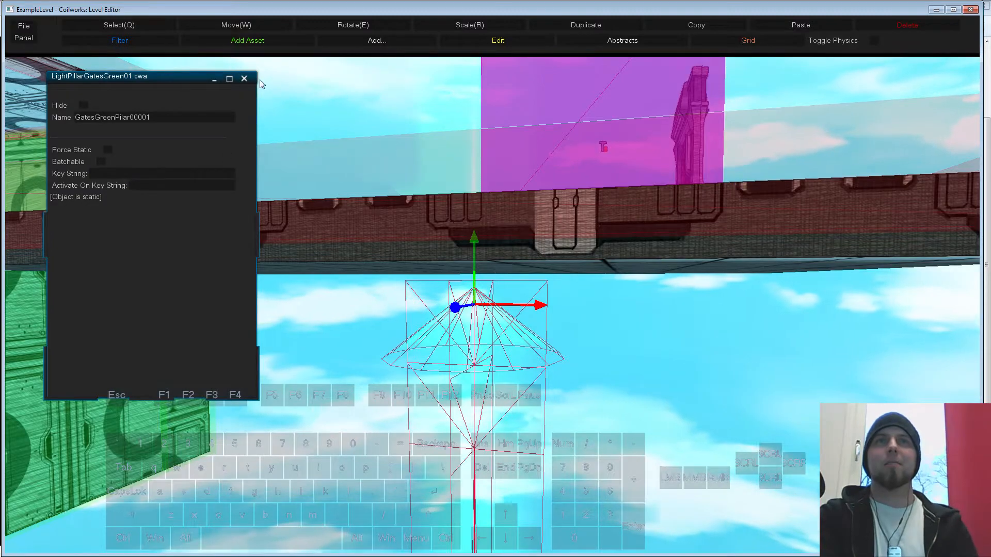
left_click(244, 78)
- Fly back across the level to the starting platform to view the layout and the existing camera path
key("s")
right_click_drag(284, 88, 340, 248)
key("w")
key("s")
key("w")
right_click_drag(454, 373, 408, 407)
key("a")
key("a")
key("a")
key("w")
key("s")
key("a")
key("w")
key("d")
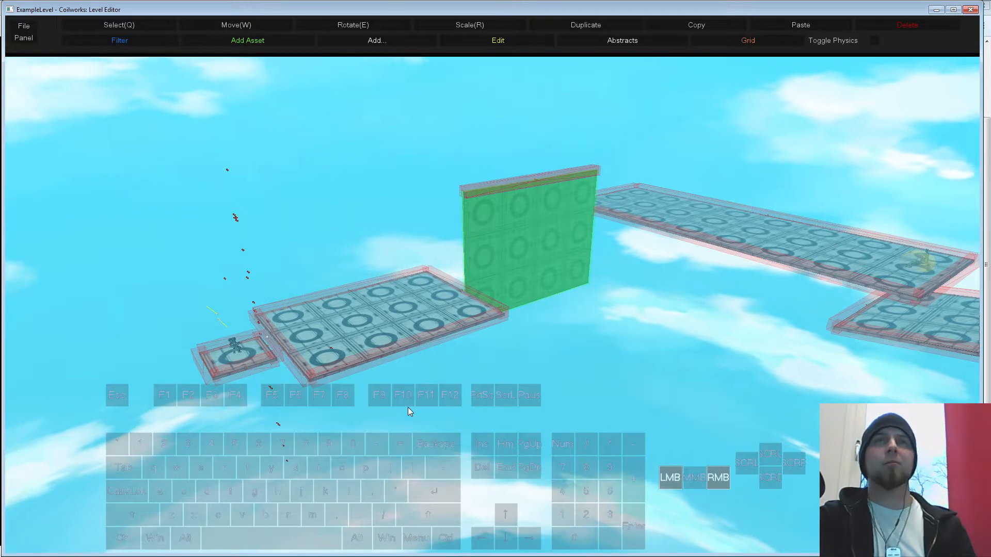
right_click_drag(409, 408, 320, 349)
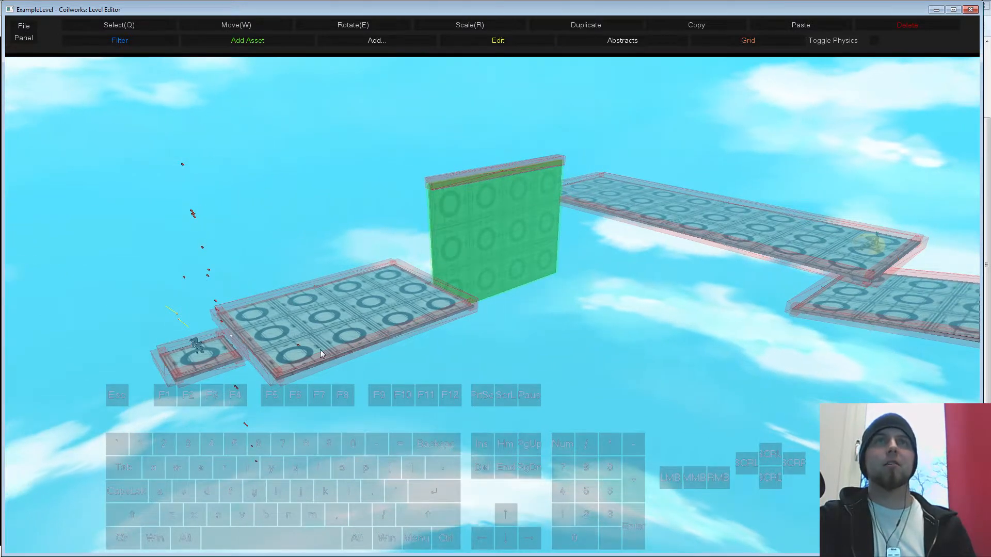
- Switch to the intro and outro camera tools and open the Intro keys beside the start of the level
left_click(24, 26)
left_click(24, 38)
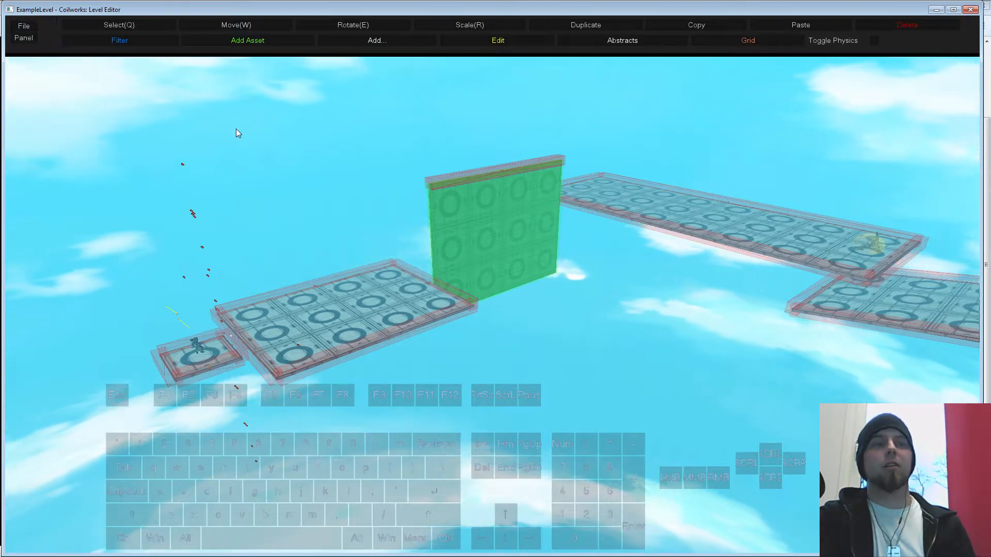
key("F2")
key("a")
right_click_drag(393, 209, 413, 230)
key("w")
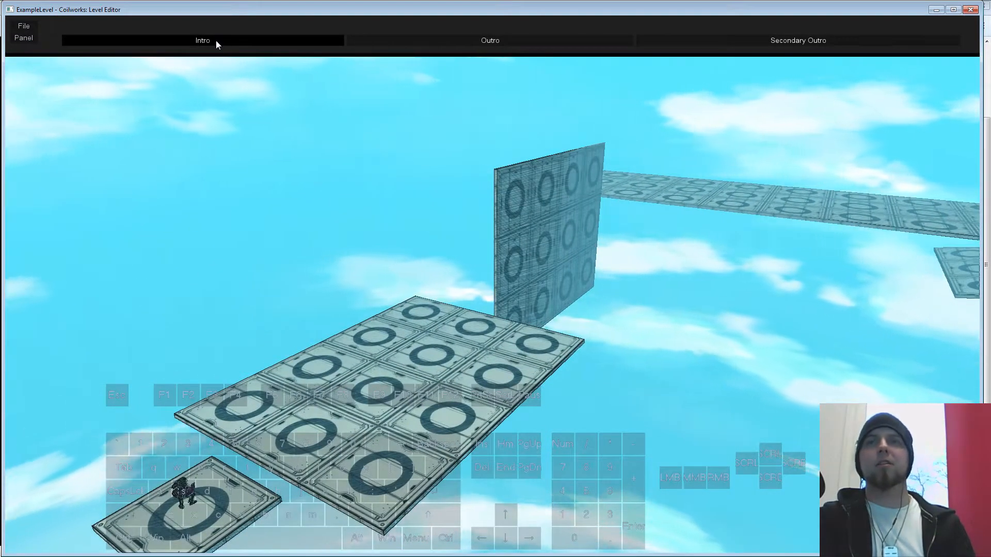
left_click(216, 41)
left_click_drag(225, 360, 159, 137)
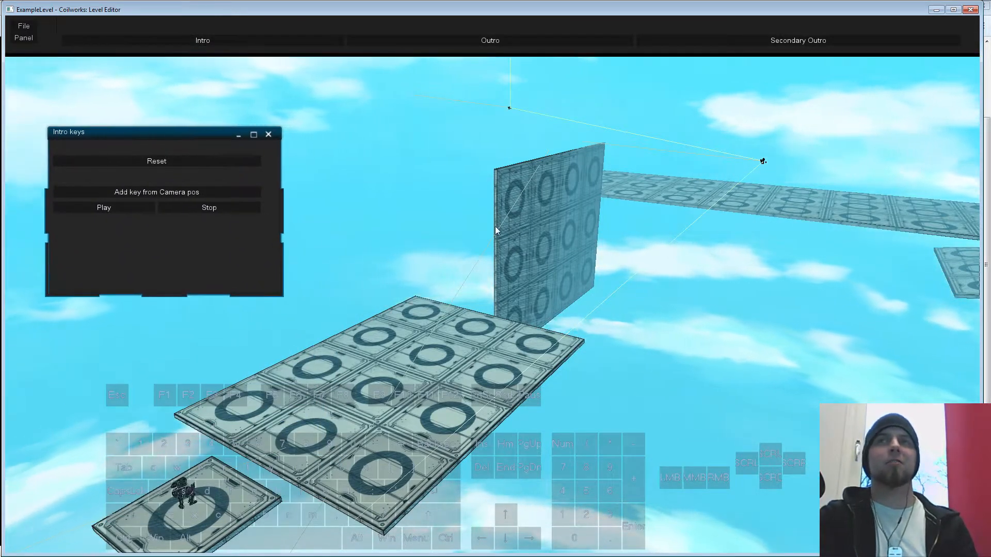
- Look over the default intro camera path from a distance and reset the intro keys
right_click_drag(593, 361, 474, 191)
key("s")
middle_click_drag(473, 191, 472, 220)
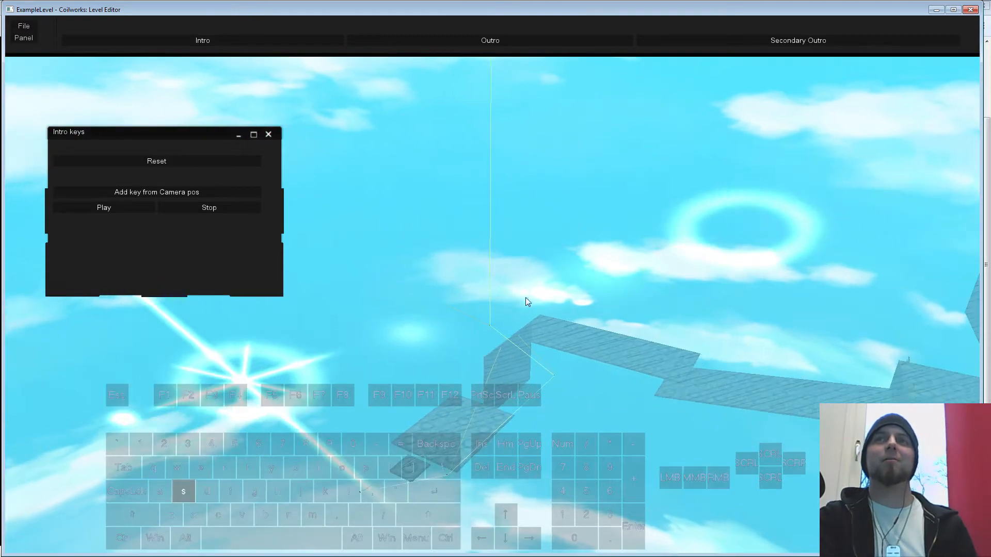
right_click_drag(526, 298, 604, 310)
key("s")
key("w")
key("a")
key("a")
left_click(150, 162)
- Add the first intro camera key with the view on the exit door, and a second one further back
key("d")
key("w")
key("s")
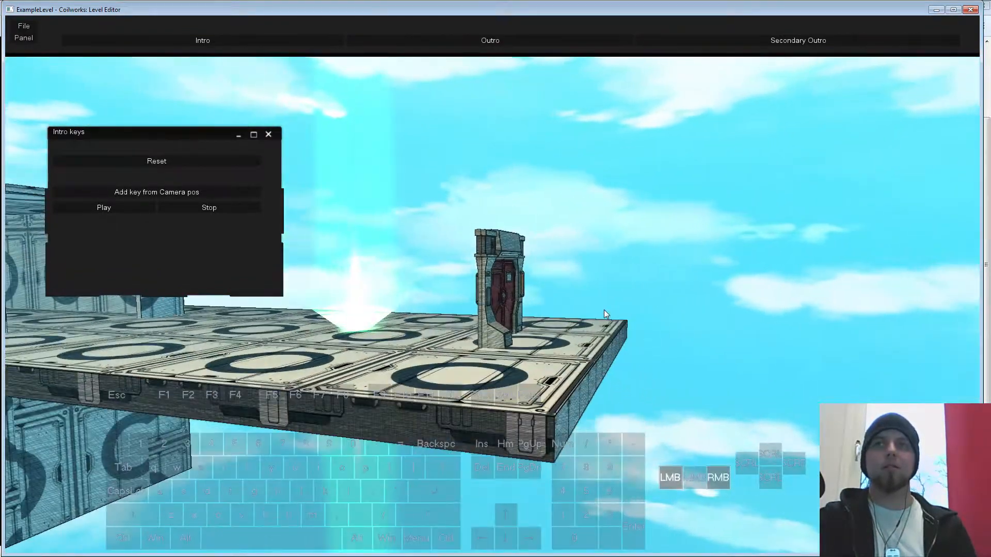
left_click(132, 193)
key("a")
right_click_drag(538, 316, 707, 374)
key("s")
key("d")
left_click(193, 192)
- Add two more intro camera keys while flying past the turret building back towards the start of the level
key("s")
key("d")
key("w")
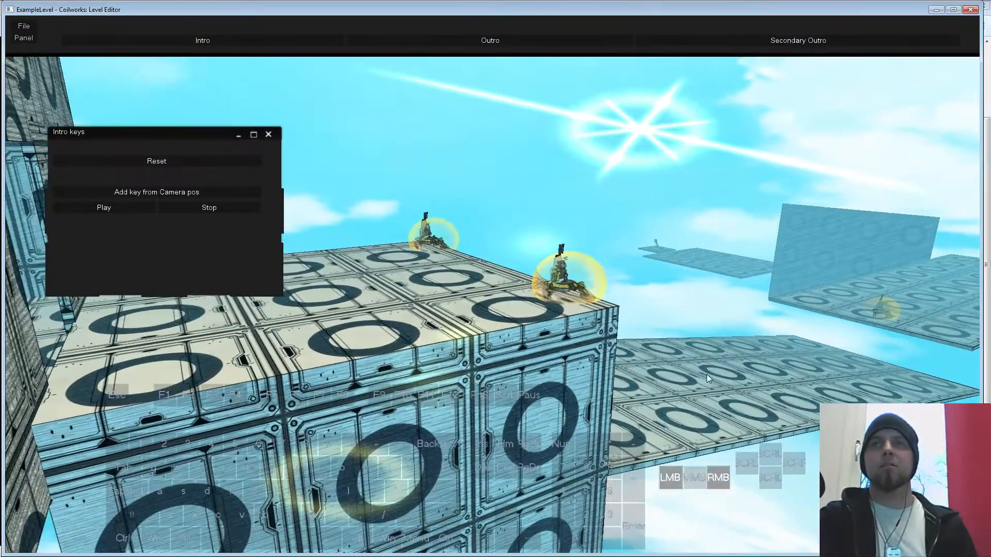
right_click_drag(578, 356, 436, 327)
key("a")
left_click(138, 193)
key("d")
key("a")
left_click(160, 192)
- Add another intro camera key near the starting platform with the player character
key("w")
key("d")
key("s")
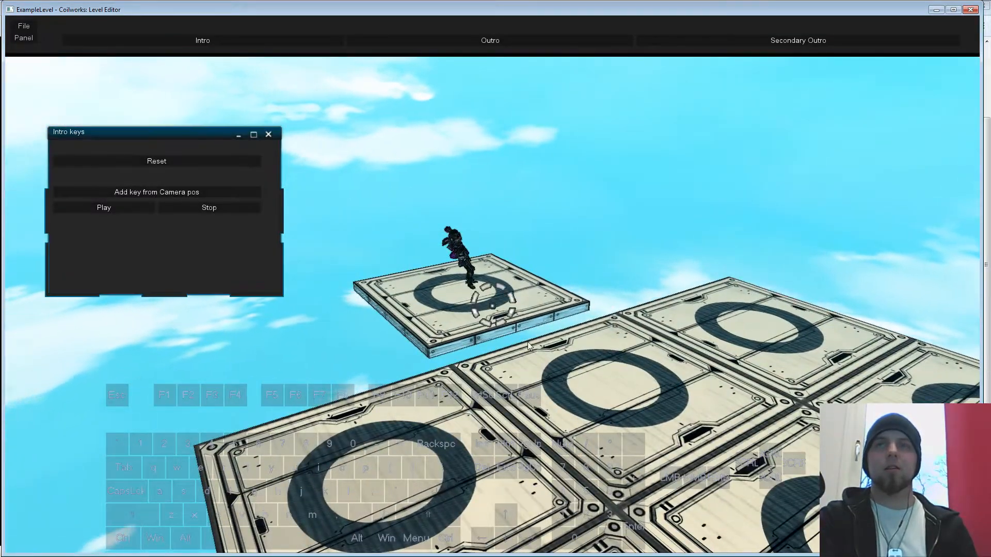
key("a")
right_click_drag(527, 345, 625, 347)
key("s")
key("w")
key("s")
left_click(169, 193)
- Play the intro to preview the camera flight through the added keys
key("s")
key("w")
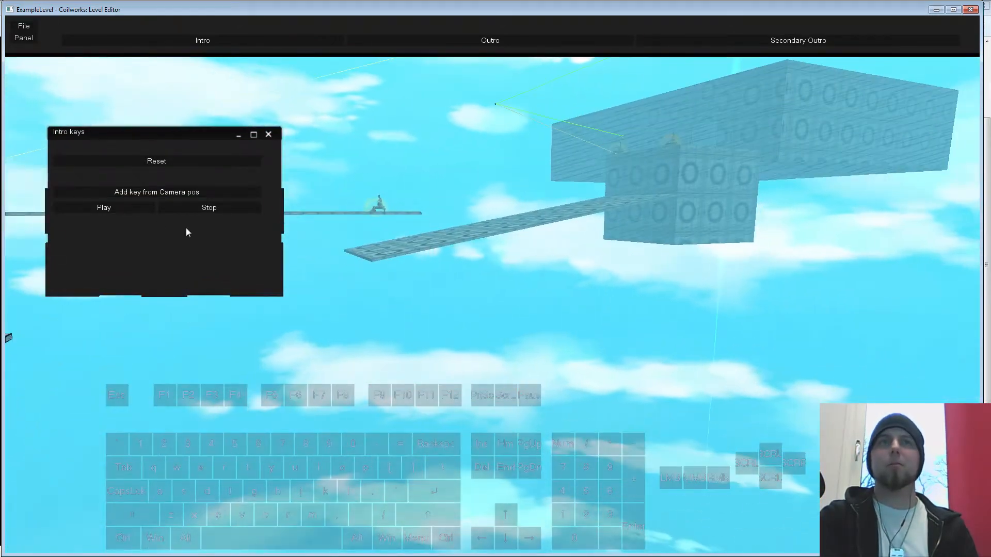
left_click(114, 207)
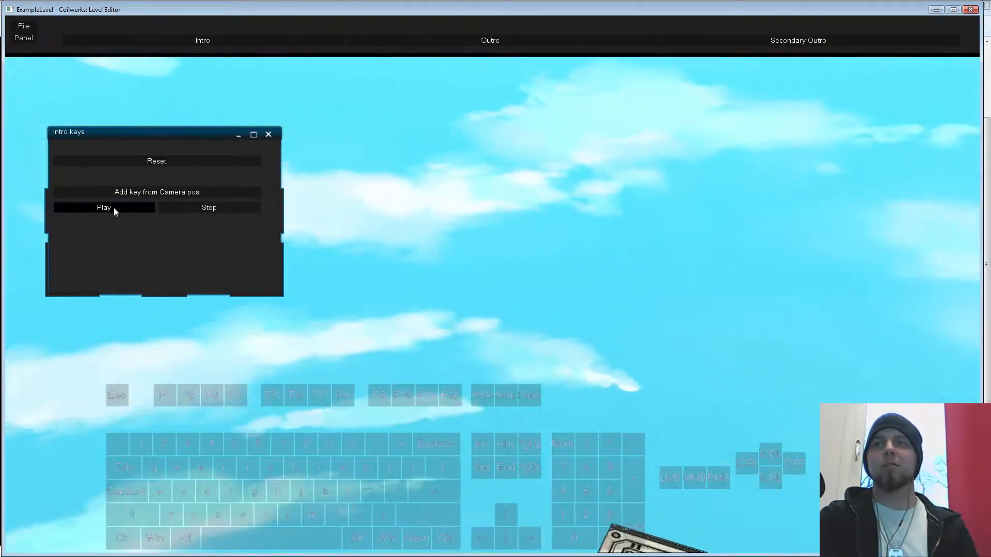
right_click(113, 207)
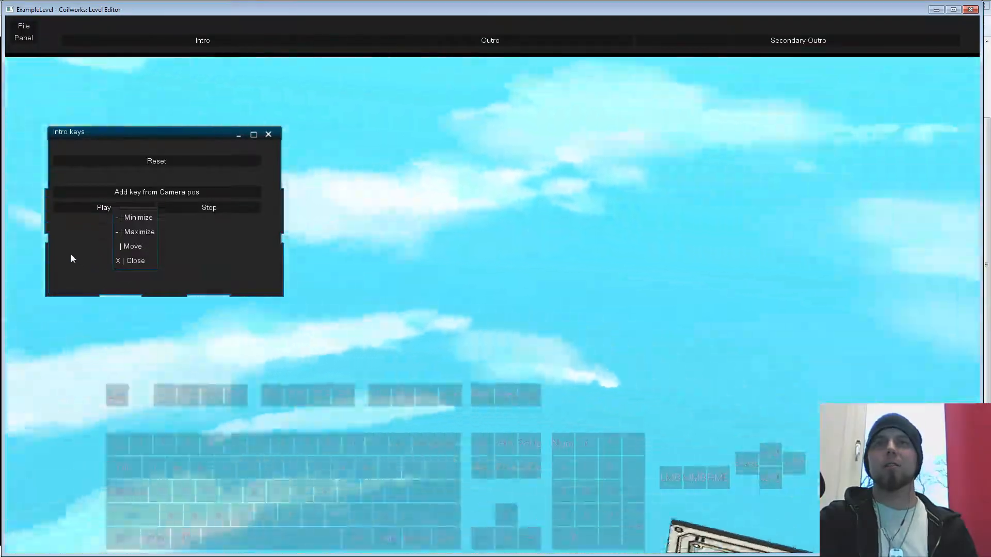
left_click(71, 258)
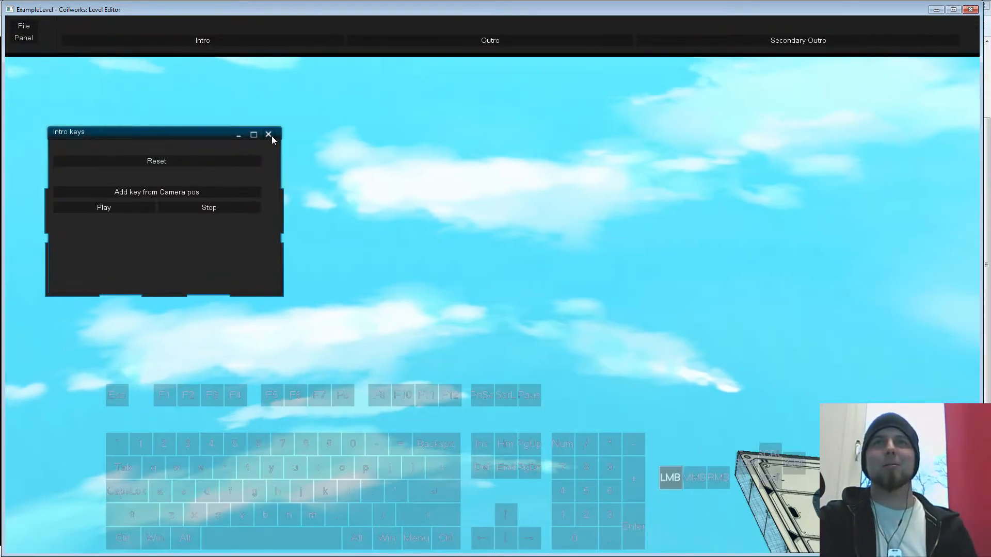
- Close and reopen the Intro keys, stop the intro playback and try to move the view again
left_click(269, 135)
right_click_drag(410, 243, 416, 282)
key("s")
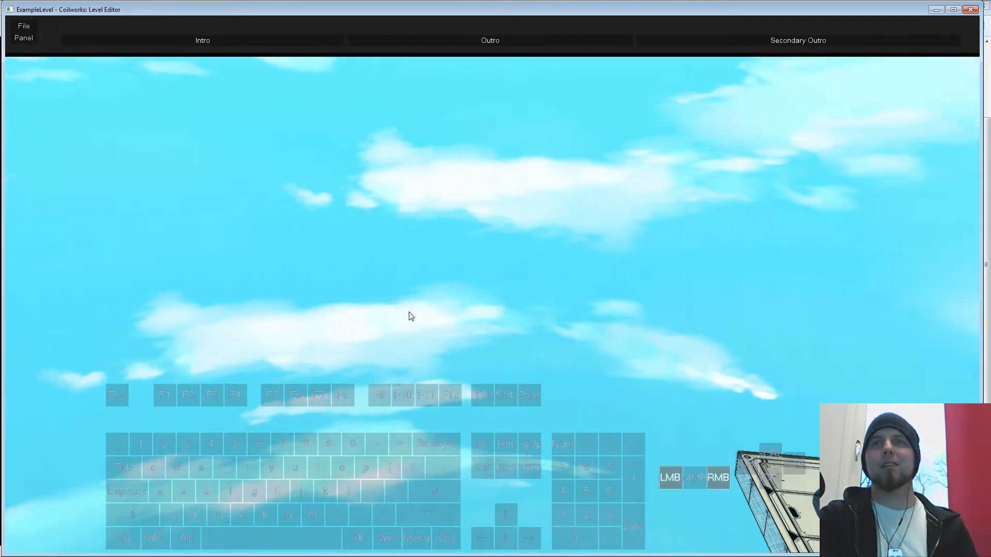
left_click(218, 36)
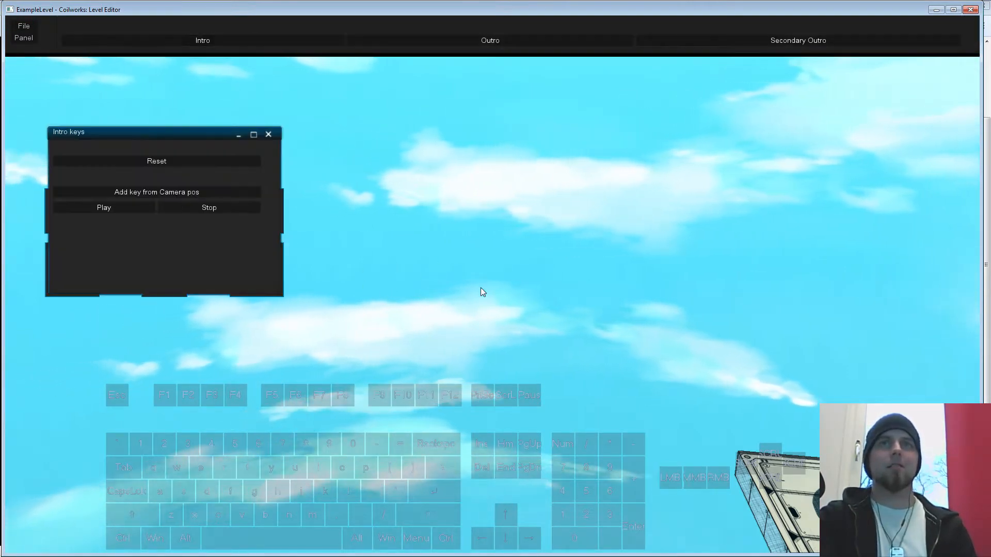
key("s")
right_click_drag(481, 287, 496, 317)
left_click(206, 212)
key("s")
right_click_drag(413, 289, 361, 247)
key("s")
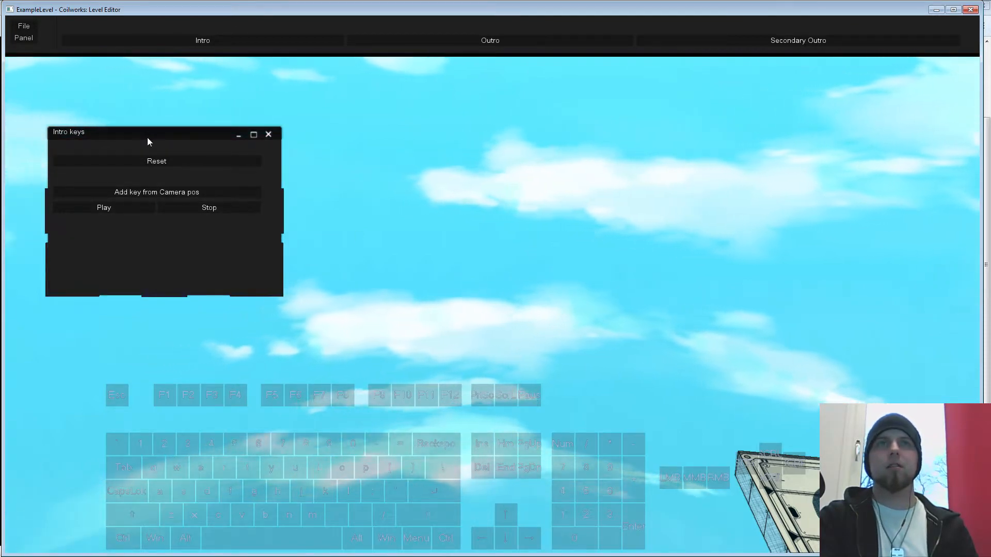
- Replay the intro camera flight, stop it, try to move the view and close the Intro keys
left_click_drag(148, 133, 208, 125)
left_click(173, 200)
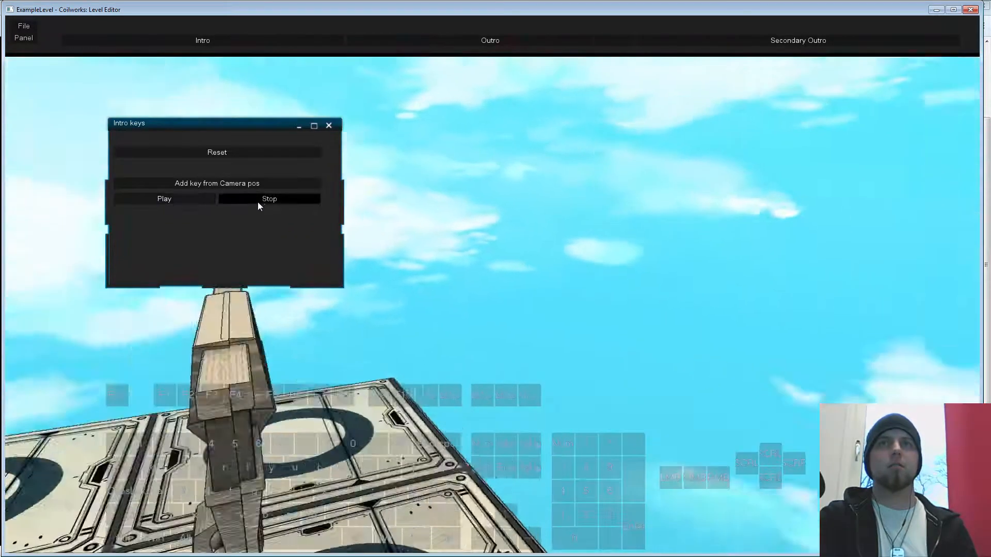
left_click(259, 201)
key("s")
right_click_drag(585, 360, 483, 294)
key("d")
key("a")
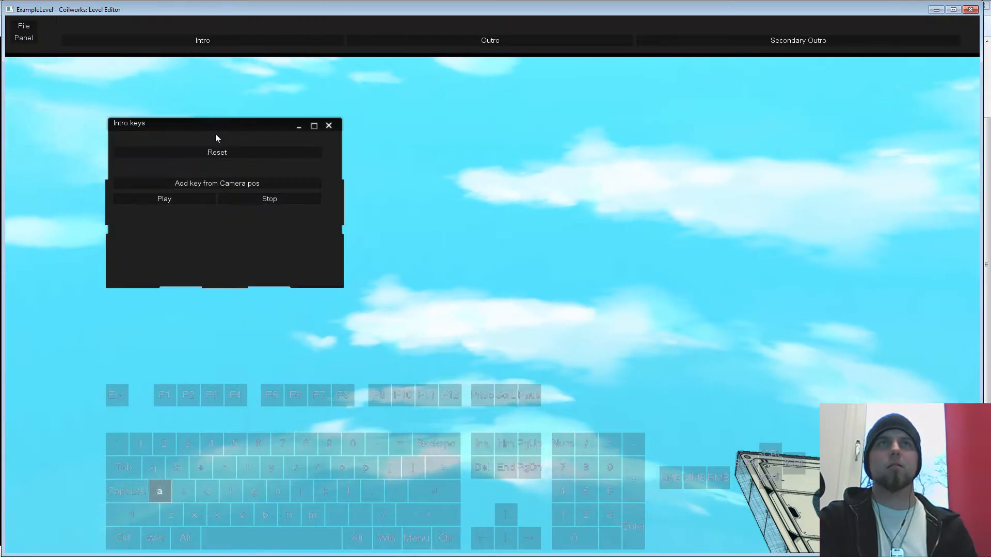
left_click_drag(242, 124, 199, 129)
left_click(285, 131)
- Switch to the object editing tools and try to move the view and select the platform
key("F1")
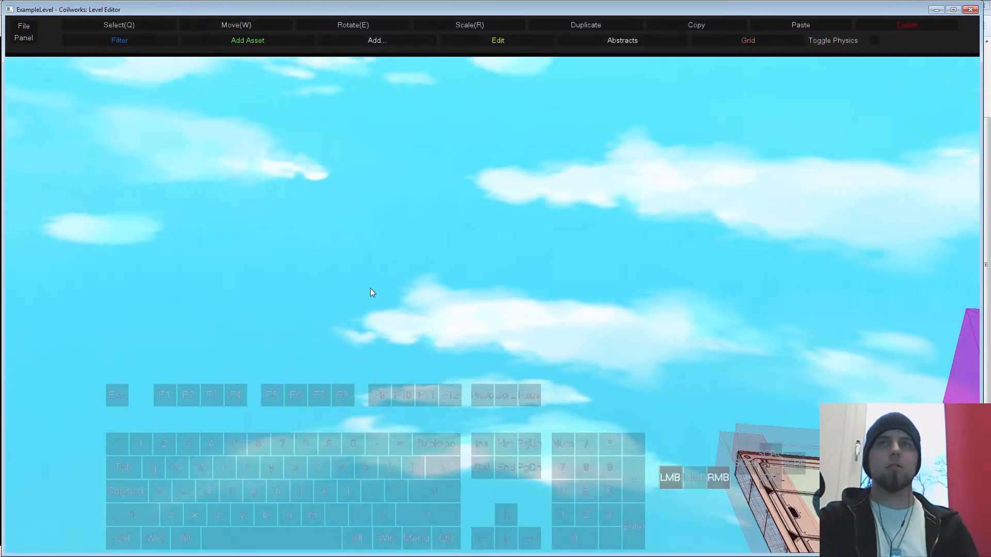
key("s")
key("w")
key("a")
left_click(390, 62)
key("s")
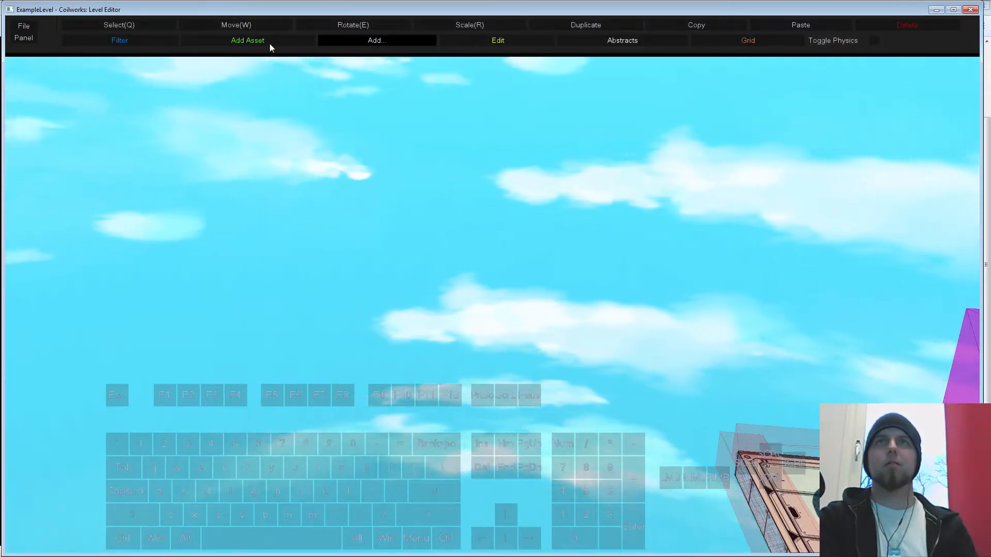
left_click(119, 23)
left_click(699, 390)
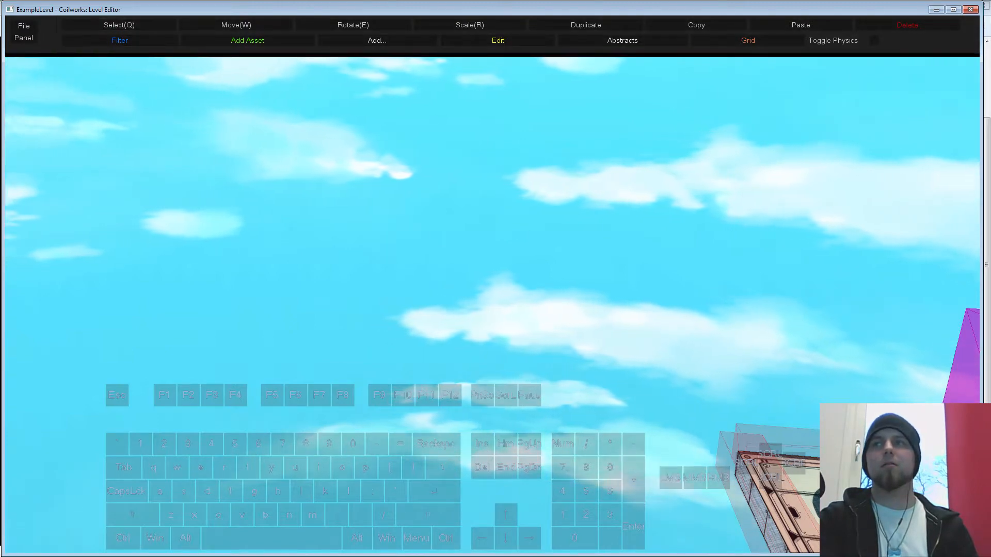
left_click(680, 467)
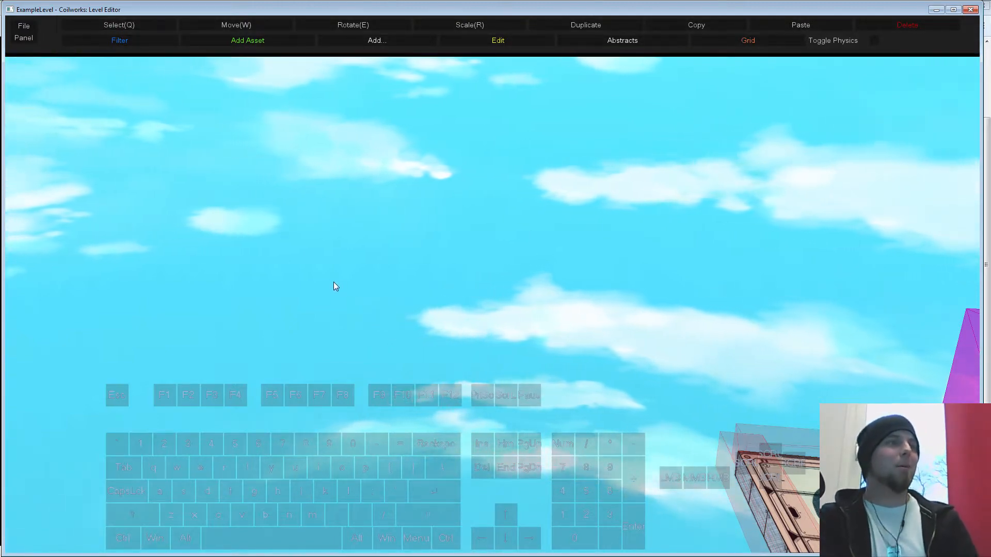
- Return to the camera sequence tools, stop the Outro playback, and open and close the Secondary Outro keys
key("F2")
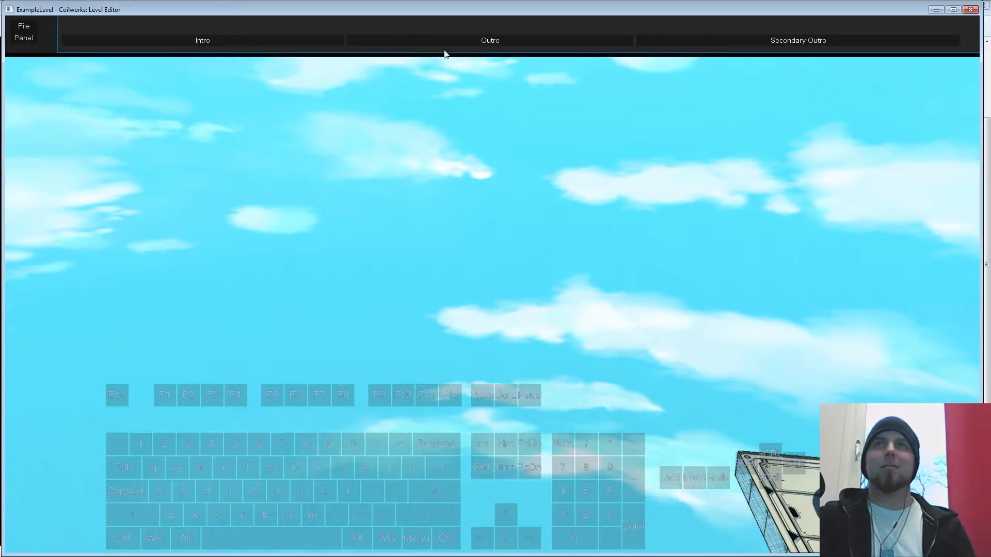
left_click(455, 39)
left_click(278, 437)
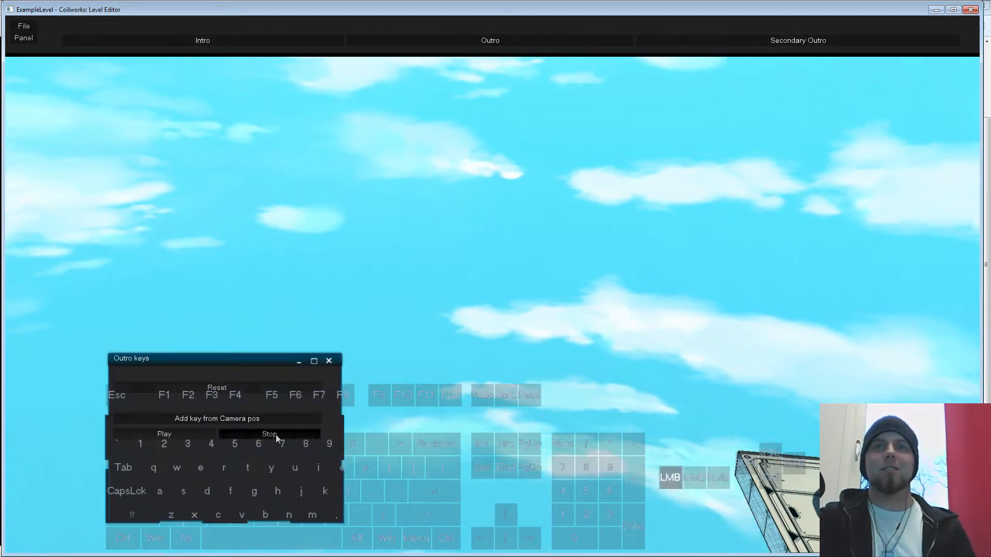
left_click(822, 42)
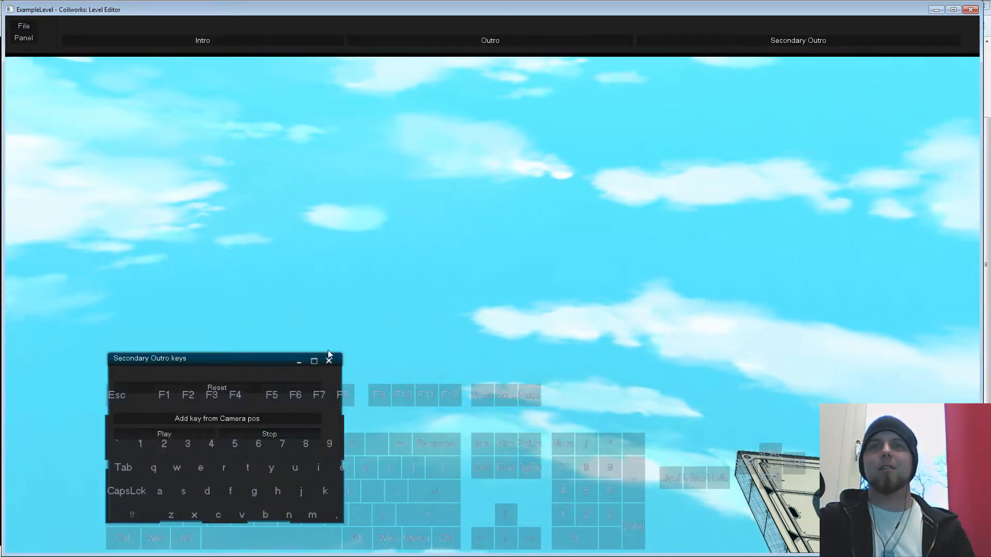
left_click(332, 362)
left_click(332, 363)
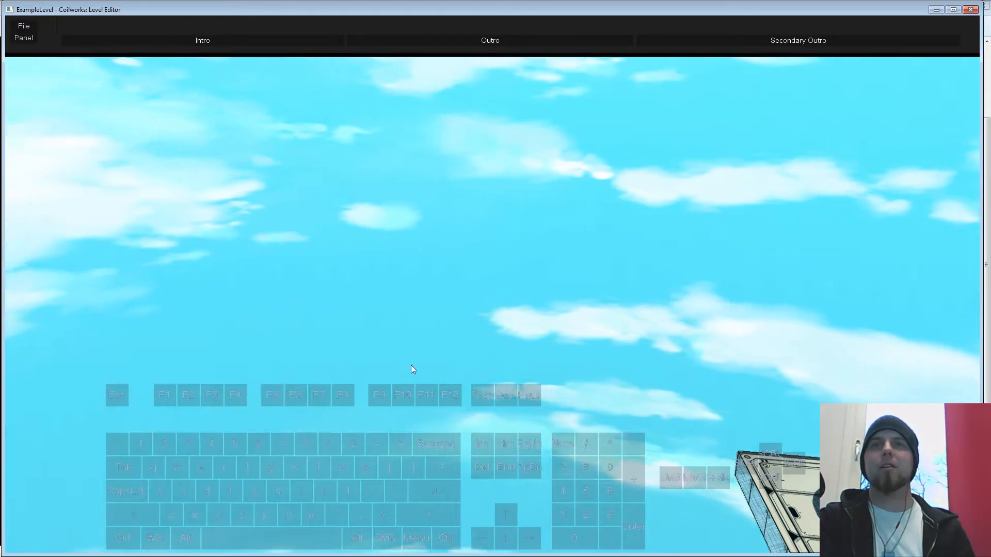
key("d")
left_click_drag(467, 381, 408, 317)
key("w")
key("a")
key("s")
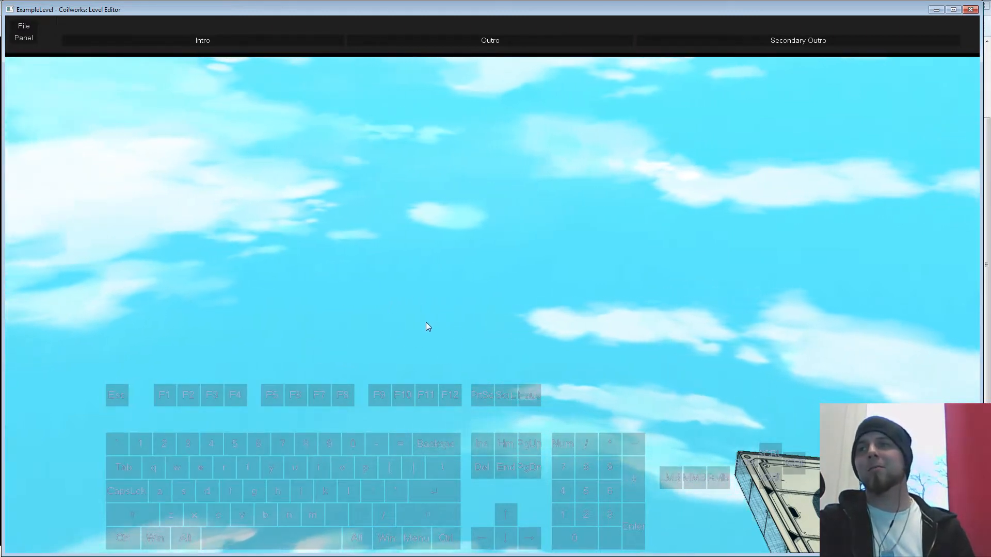
left_click(326, 320)
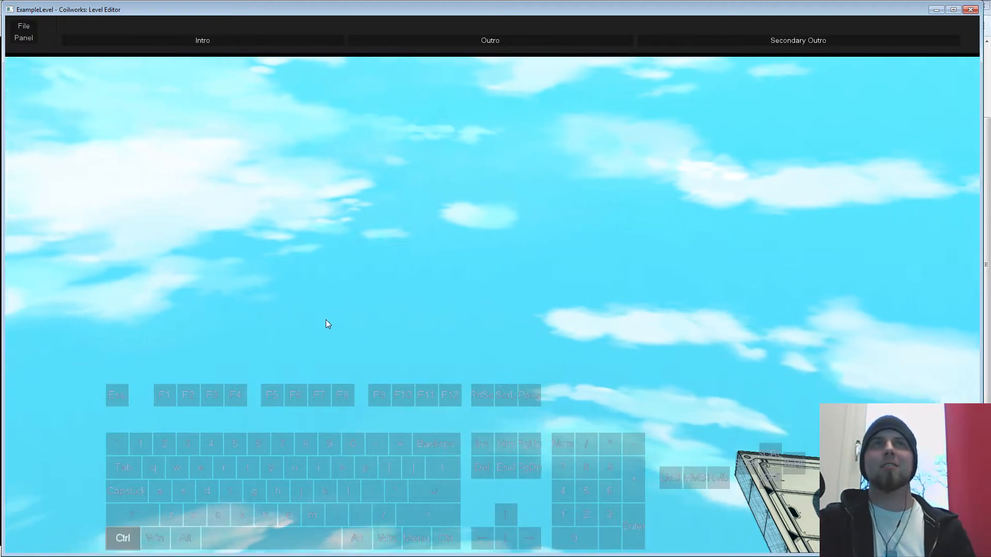
- Save the ExampleLevel scene
key("ctrl+s")
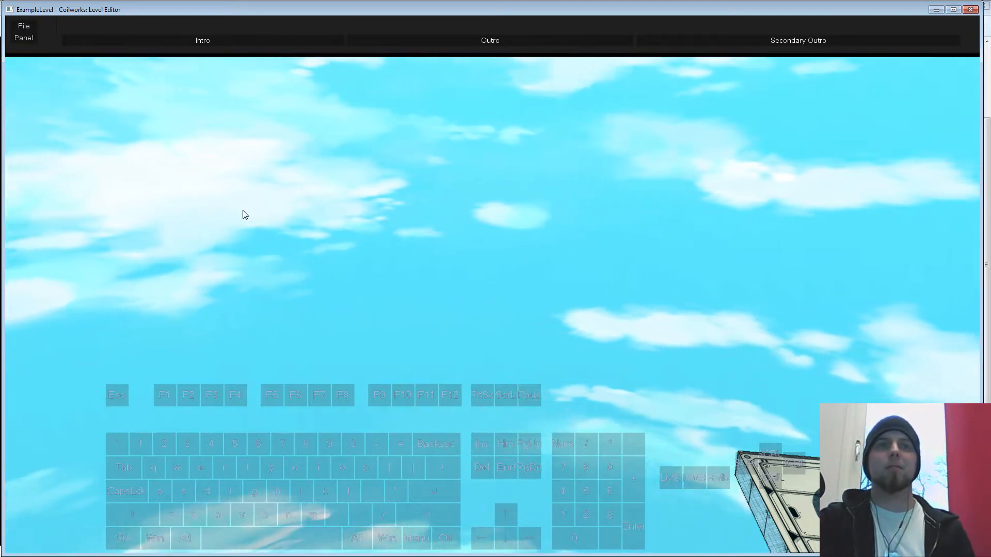
left_click(23, 26)
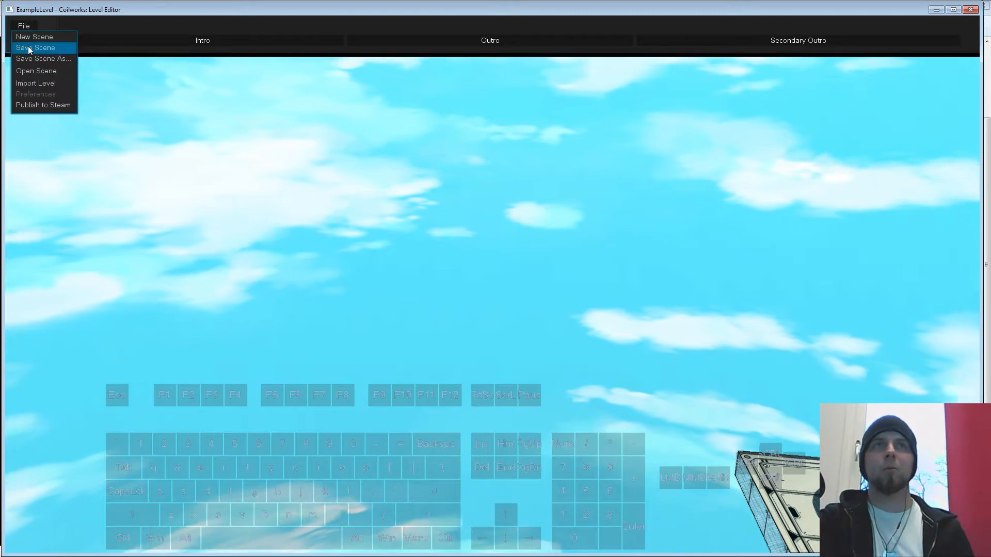
left_click(31, 48)
- Open the unnamed scene listed below [Template-DLC2]-Thunderstorm in the level list
left_click(29, 27)
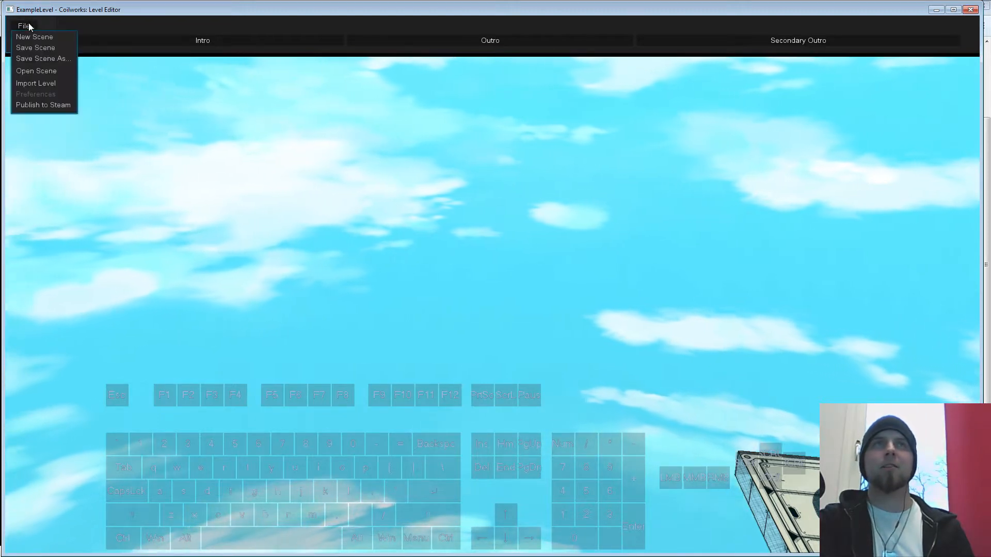
left_click(36, 72)
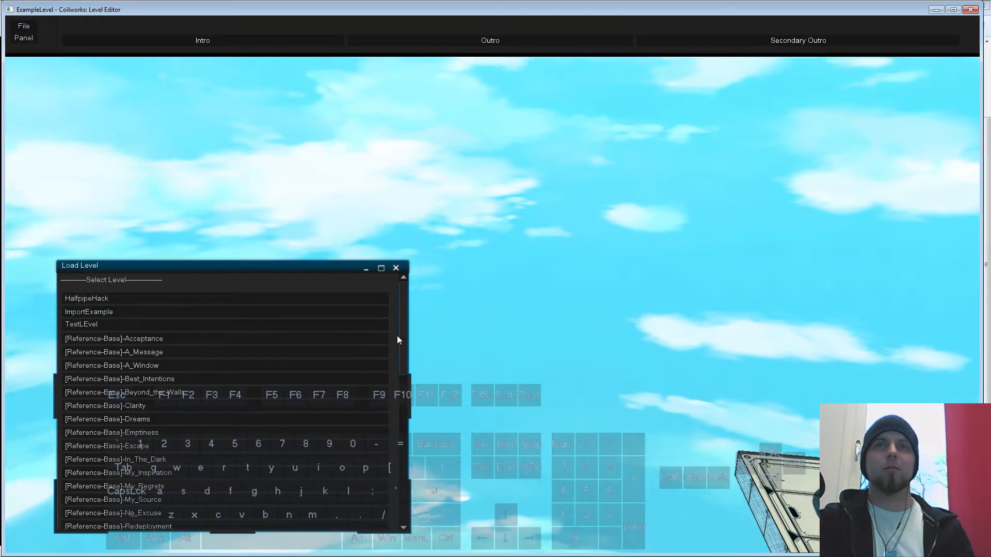
left_click_drag(403, 324, 416, 500)
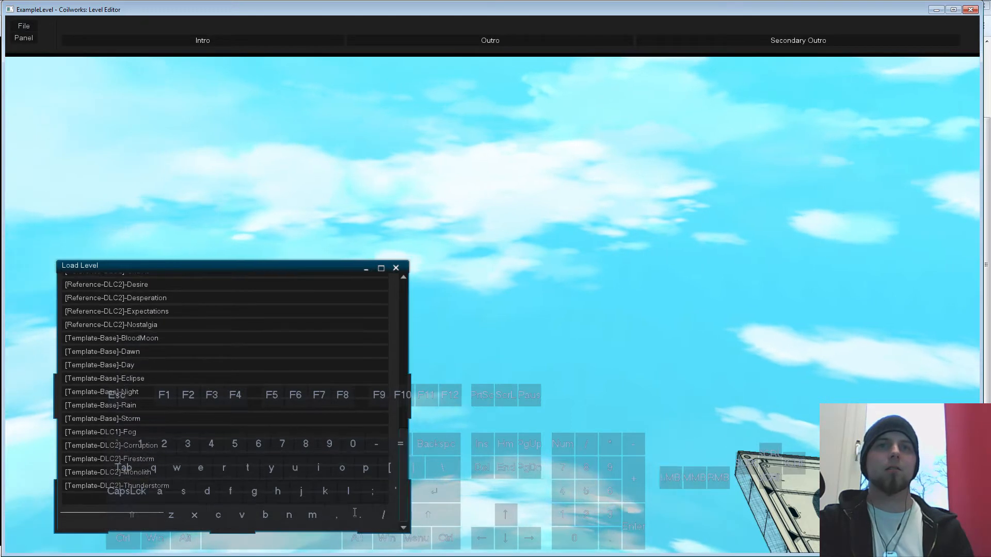
left_click(194, 500)
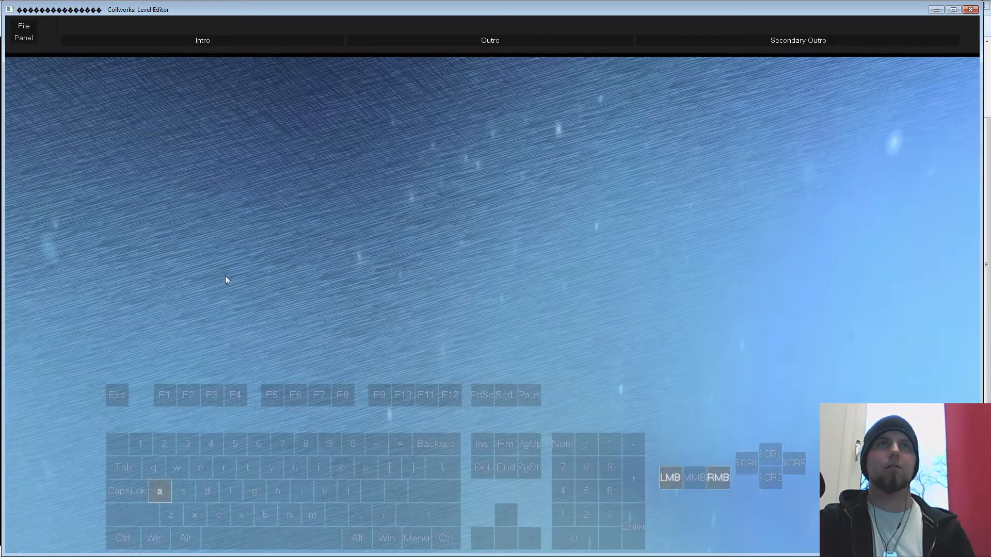
- Close the level editor and relaunch it from Cloudbuilt's Steam library page with the Launch Level Editor option
left_click(970, 10)
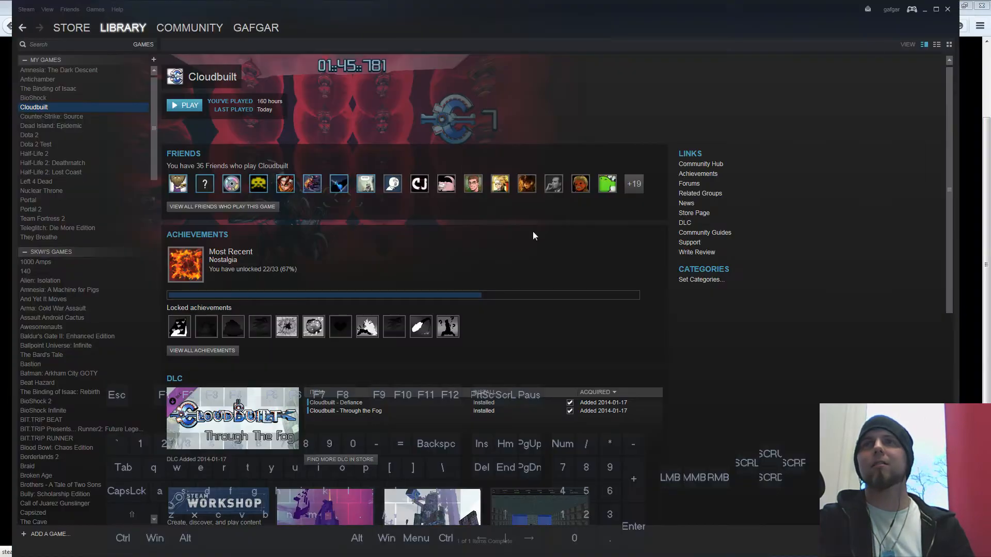
left_click(180, 105)
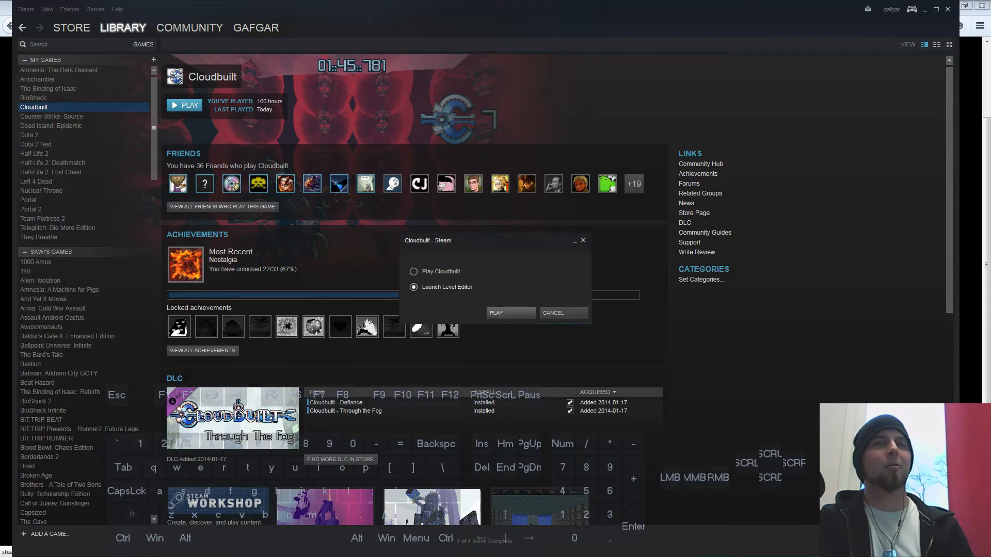
left_click(521, 314)
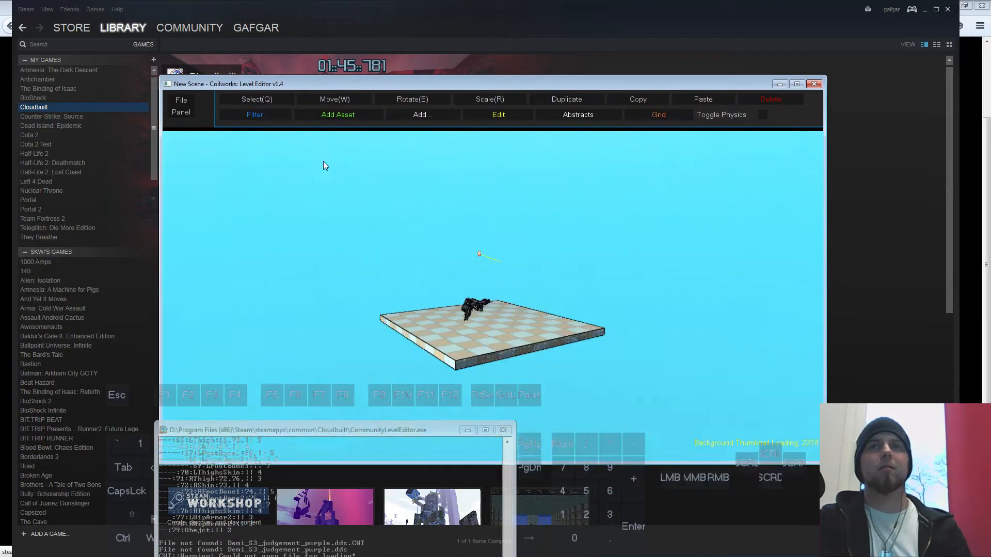
- Bring up the list of scenes that can be opened, look for ExampleLevel and close the list
left_click(184, 106)
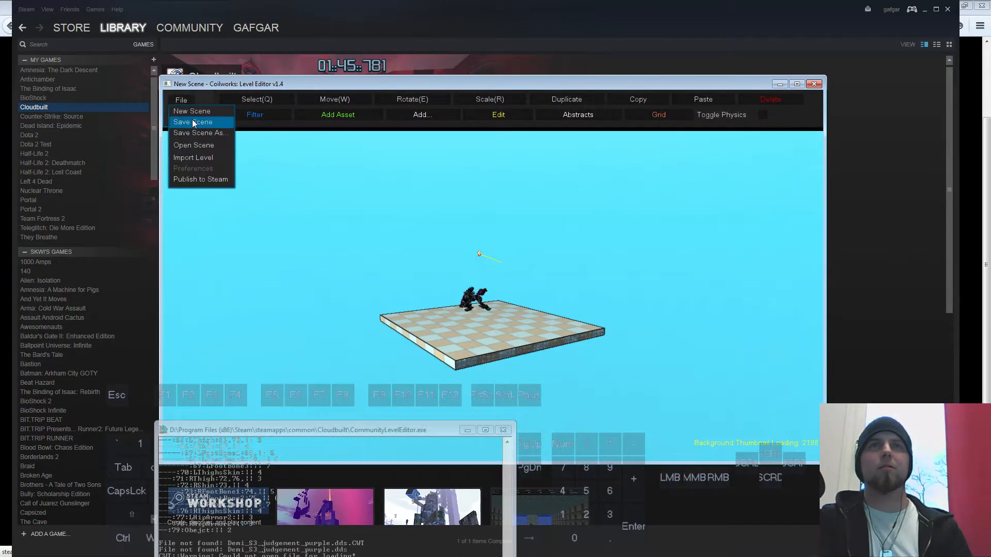
left_click_drag(330, 430, 511, 556)
left_click(199, 146)
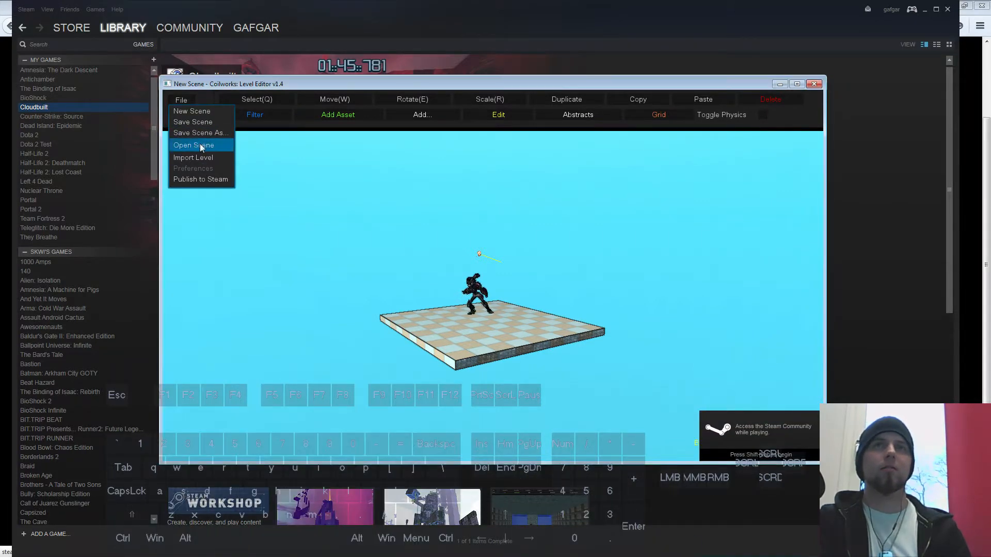
mouse_move(558, 212)
left_mouse_down()
mouse_move(568, 375)
mouse_move(566, 203)
left_mouse_up()
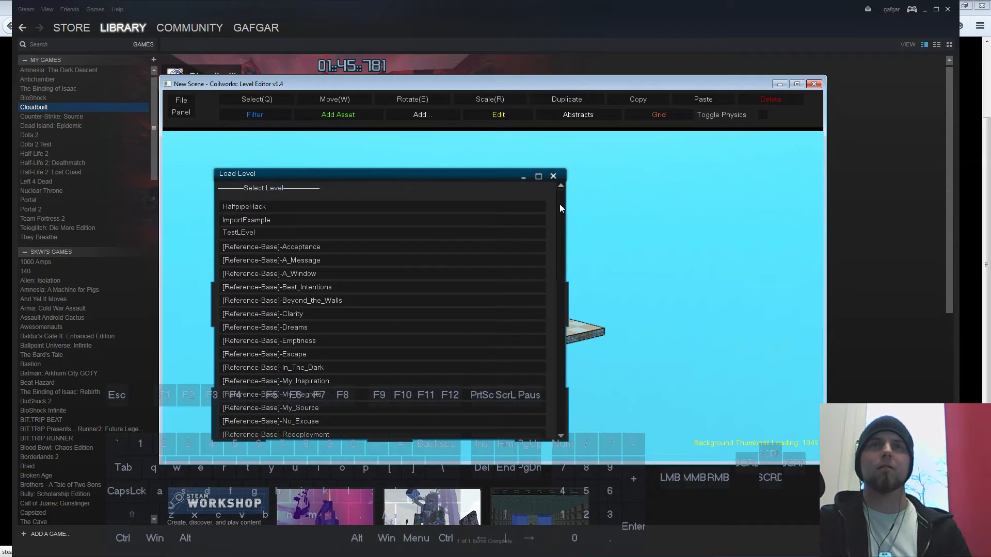
left_click(553, 177)
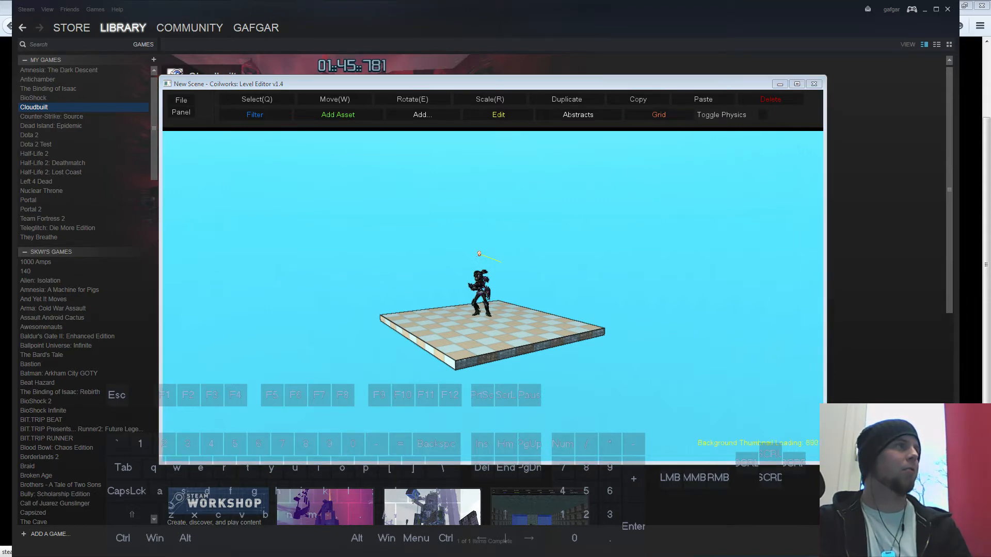
- Switch to Windows Explorer and check the contents of the ExampleLevel folder in Cloudbuilt's custom levels folder
key("alt+Tab")
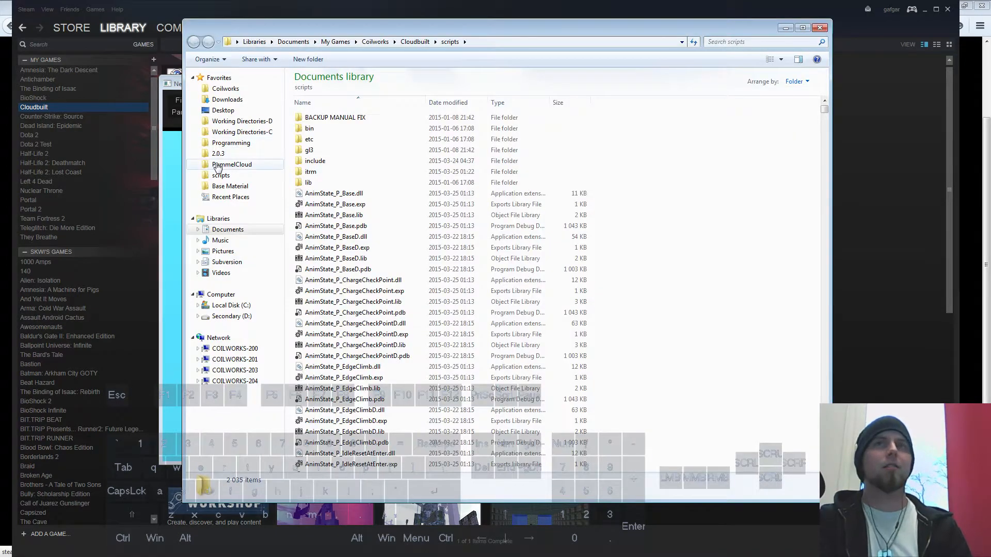
left_click(434, 45)
left_click(423, 44)
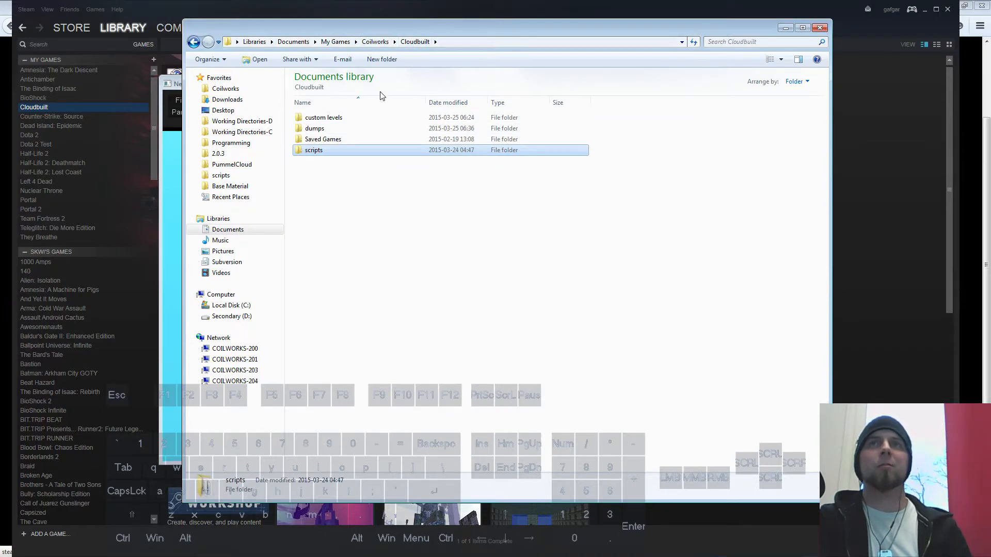
double_click(317, 118)
scroll(351, 227, "down", 5)
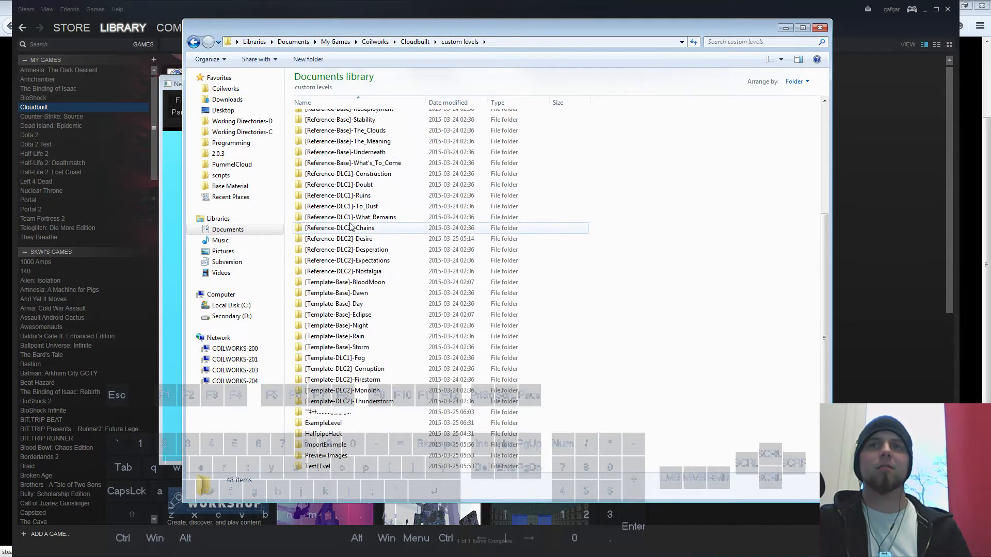
double_click(323, 424)
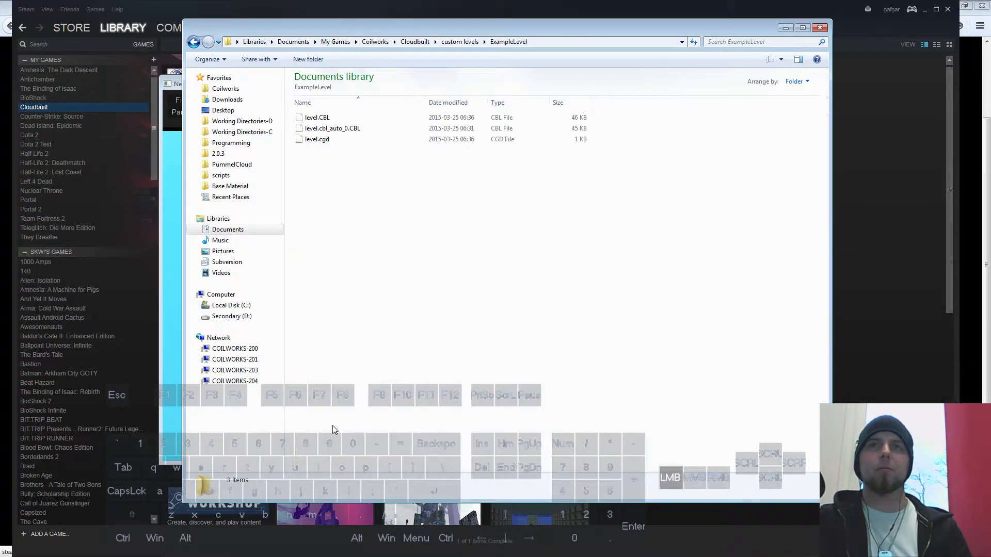
key("BackSpace")
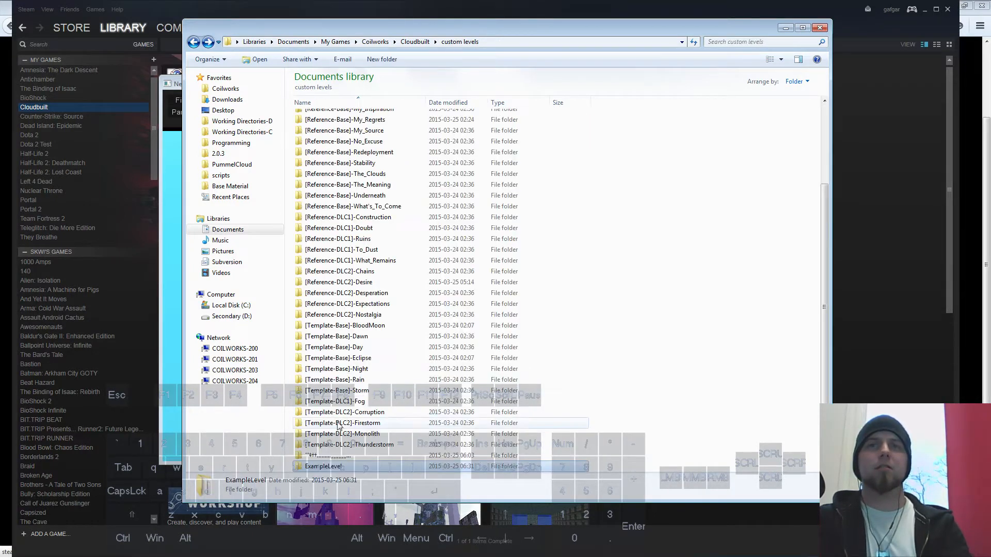
- Rename the ExampleLevel folder in the custom levels folder to LevelForvideo and close the Explorer window
scroll(317, 456, "down", 1)
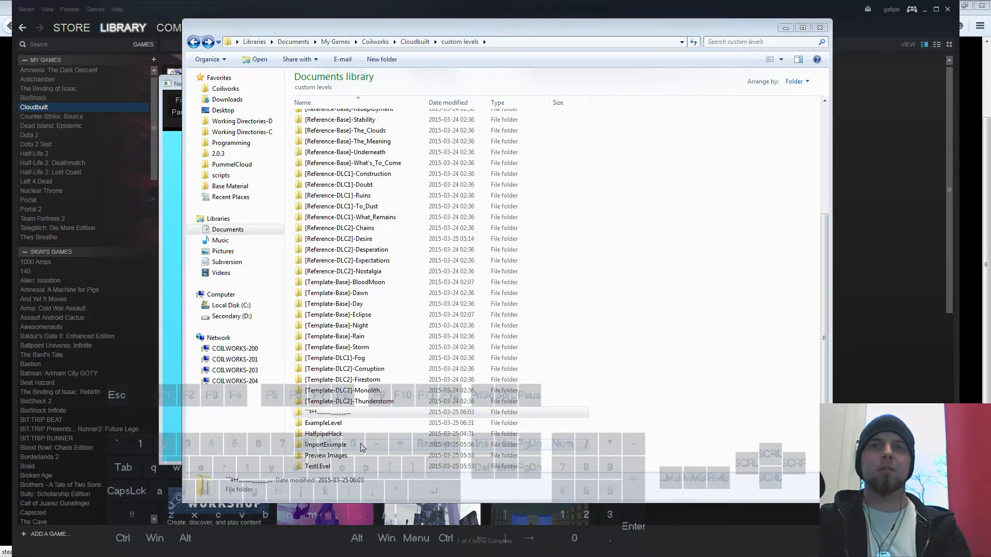
left_click(332, 467)
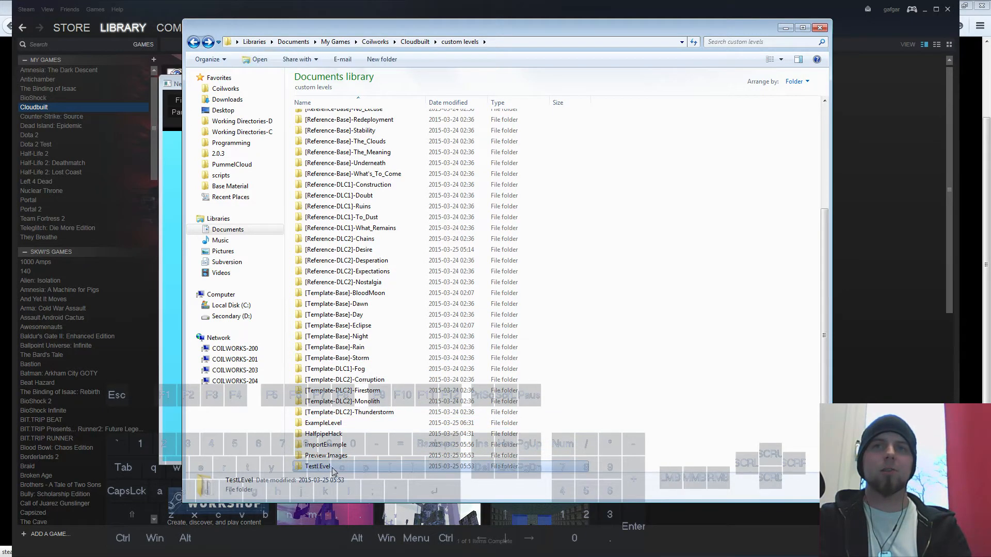
left_click(341, 425)
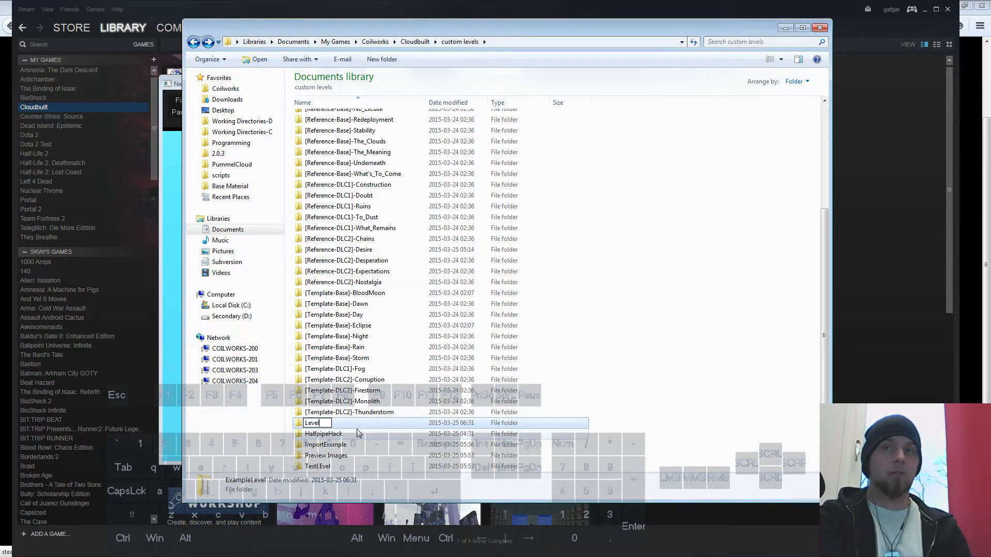
type("-")
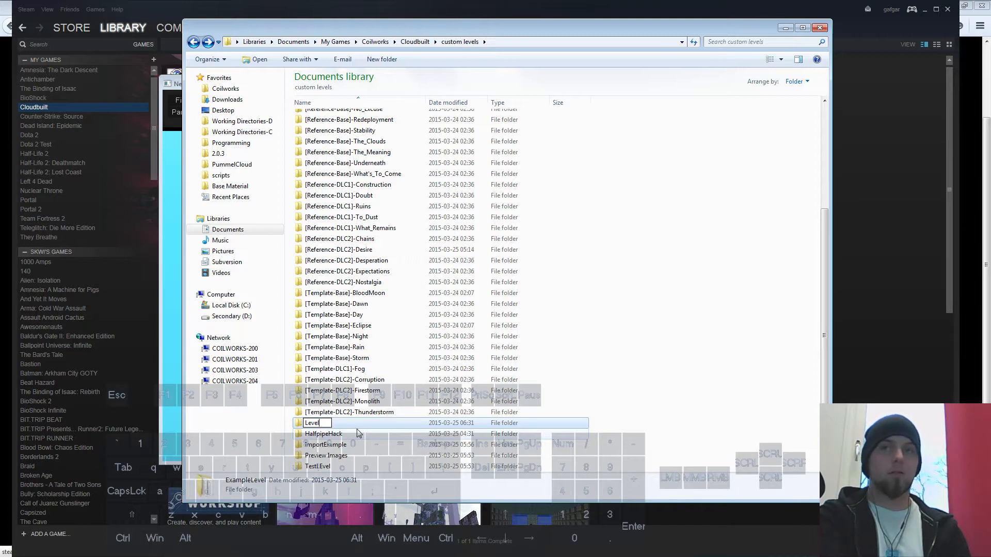
type("Forvideo")
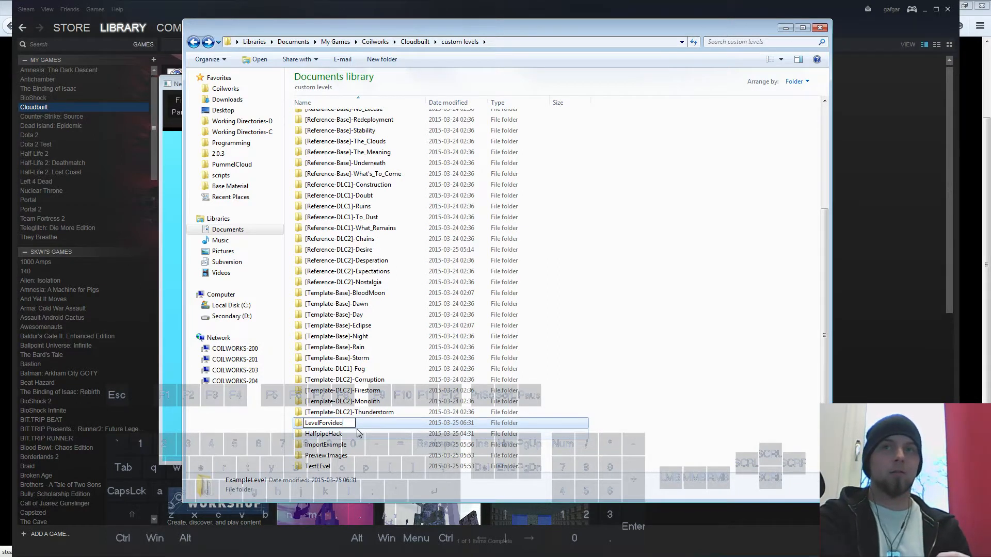
key("Return")
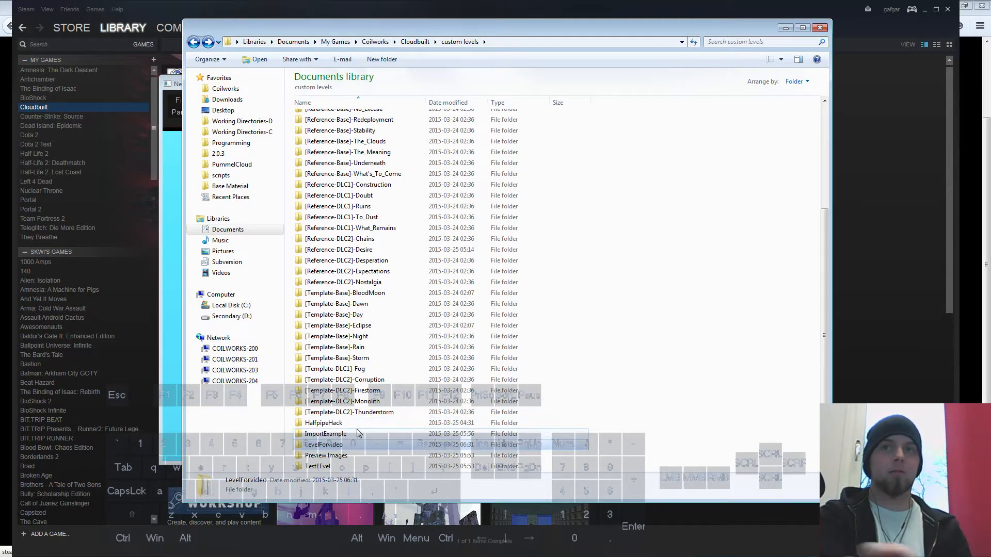
left_click(821, 29)
key("Tab")
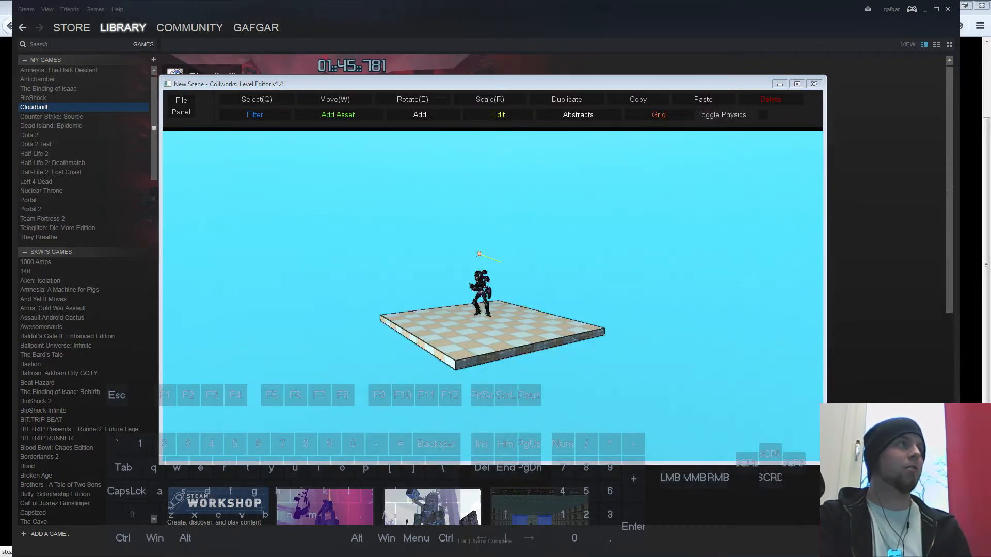
- Delete the folders from [Reference-Base]-A_Message through [Template-DLC2]-Monolith in Cloudbuilt's custom levels folder, using another Explorer window
key("alt+Tab")
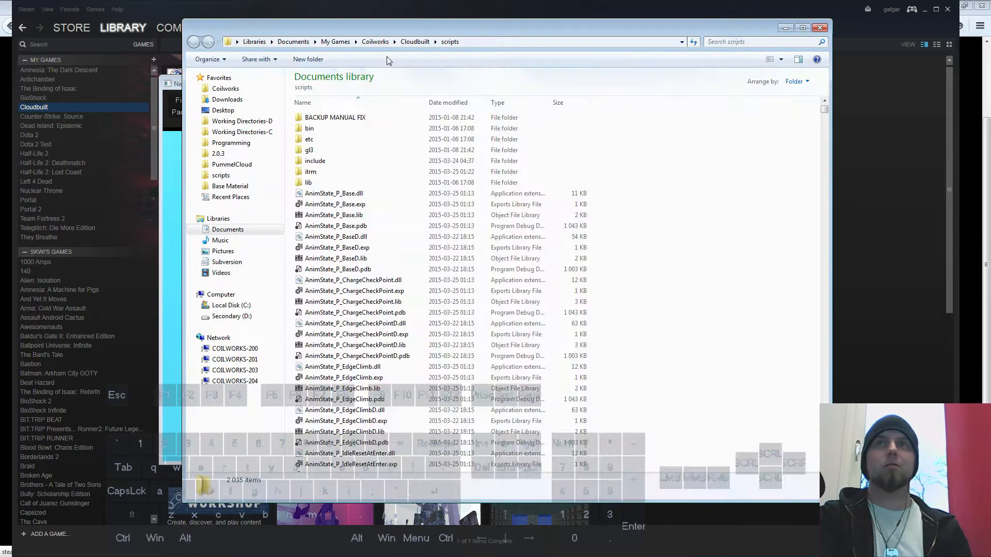
left_click(420, 44)
double_click(314, 122)
left_click(359, 131)
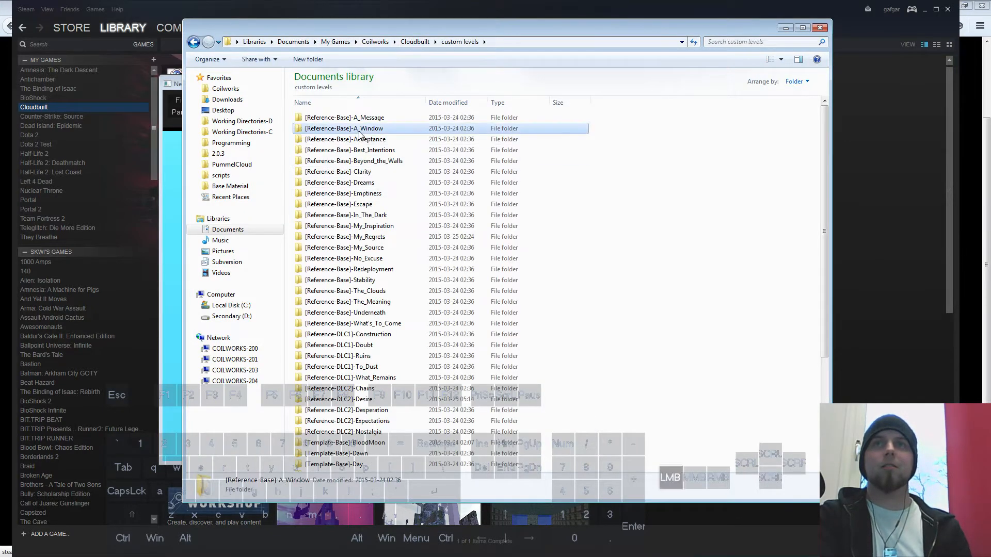
scroll(359, 258, "down", 5)
left_click(357, 402, "shift")
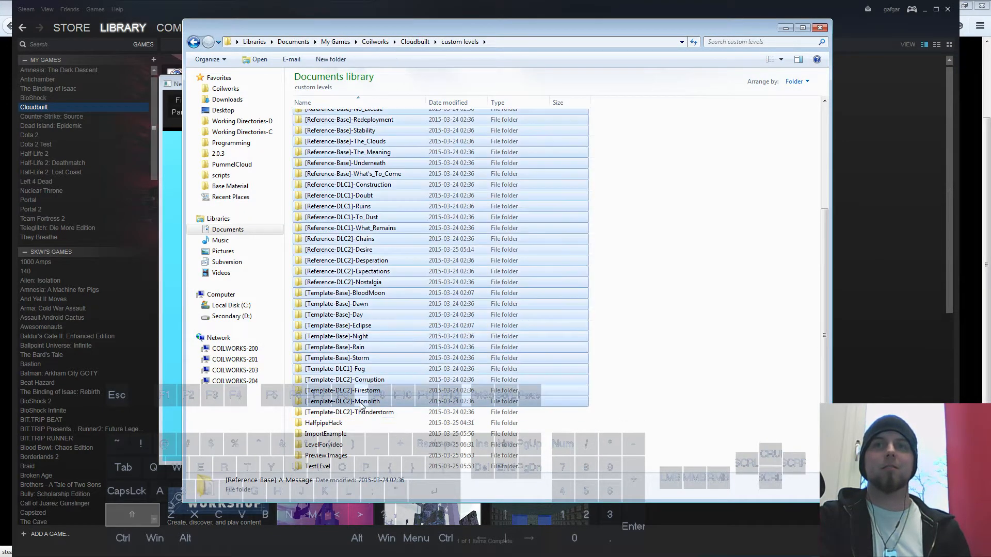
key("Delete")
left_click(534, 290)
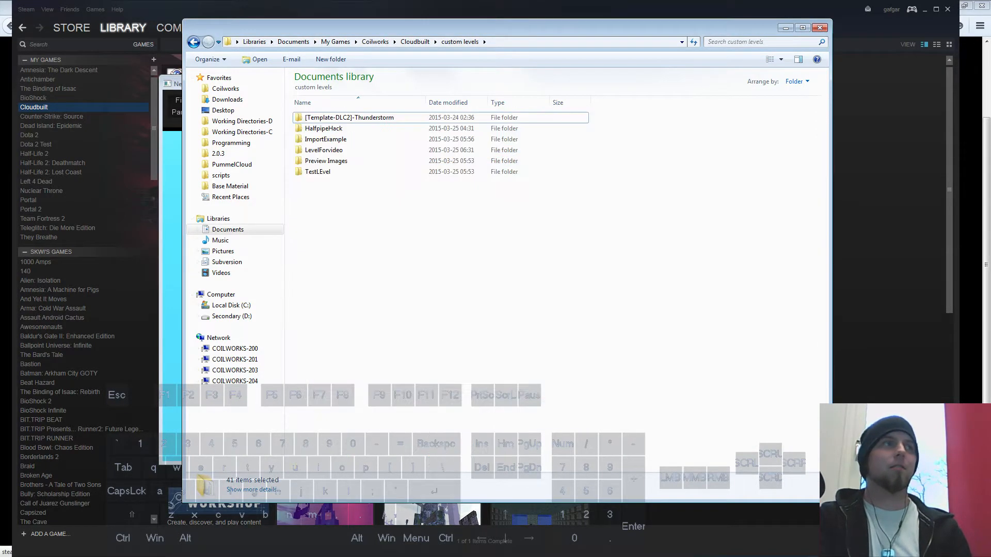
- Switch to the level editor and load the LevelForvideo level
left_click(173, 182)
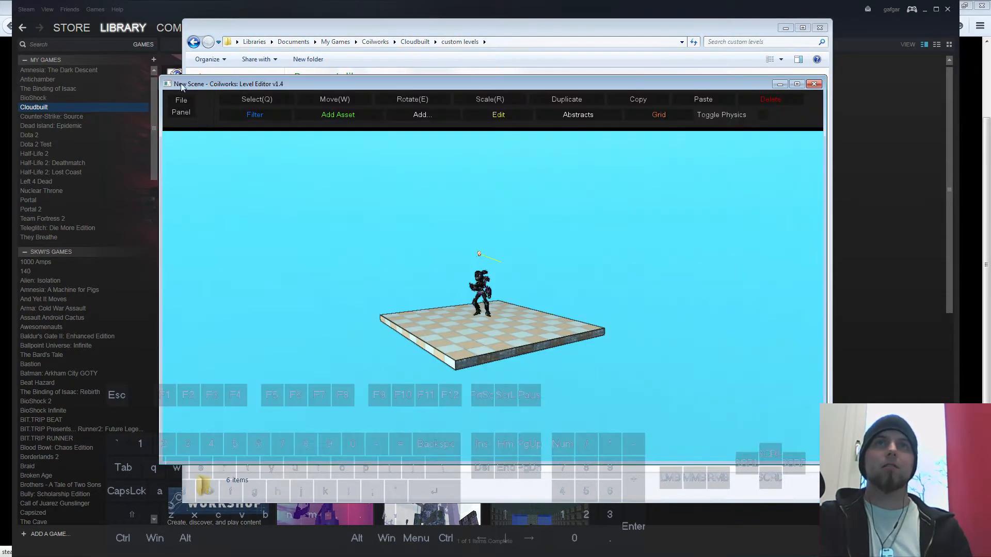
left_click(176, 99)
left_click(206, 146)
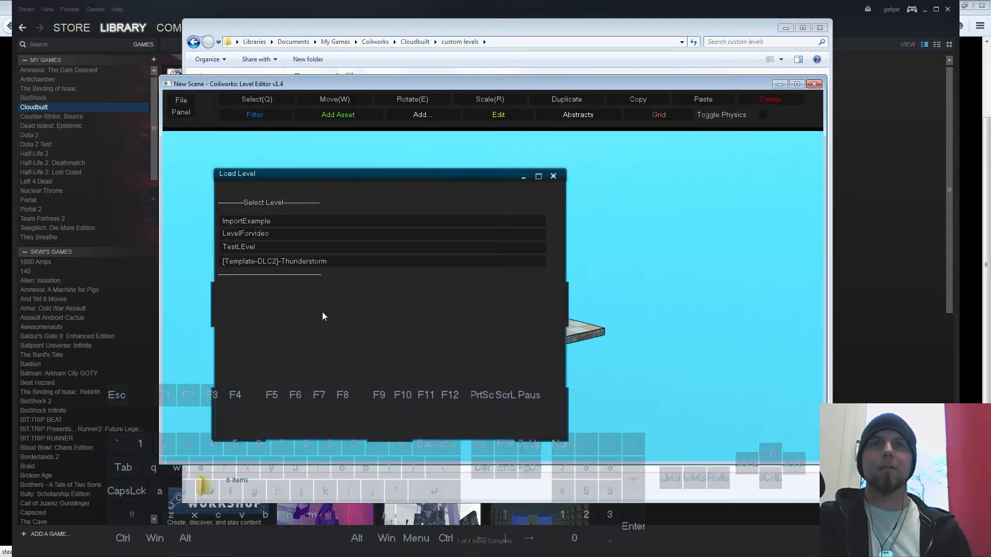
left_click(254, 235)
key("d")
right_click_drag(545, 375, 550, 345)
key("w")
- Open the Intro camera keys and enlarge the level editor window to fill most of the screen
key("F2")
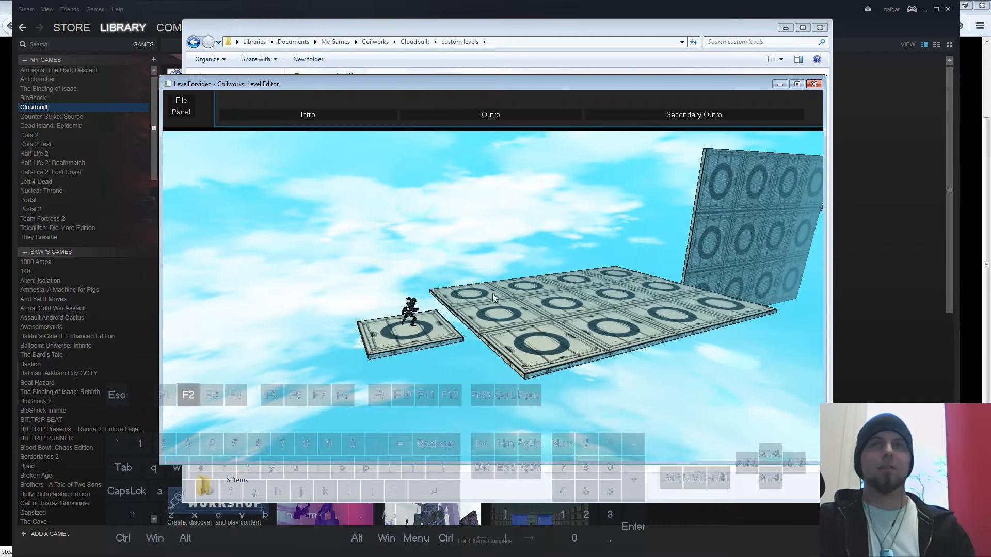
left_click(314, 116)
left_click_drag(409, 282, 332, 159)
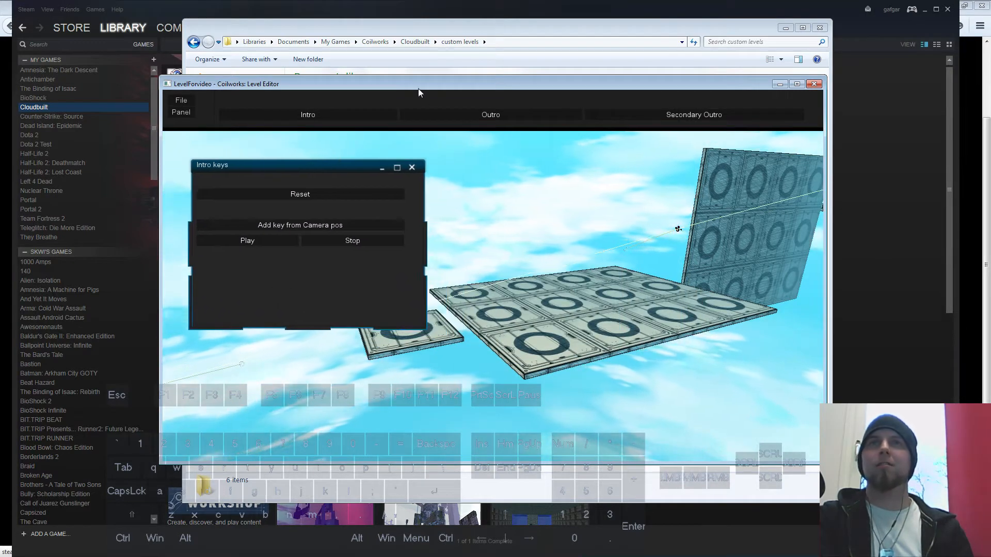
left_click_drag(418, 89, 260, 14)
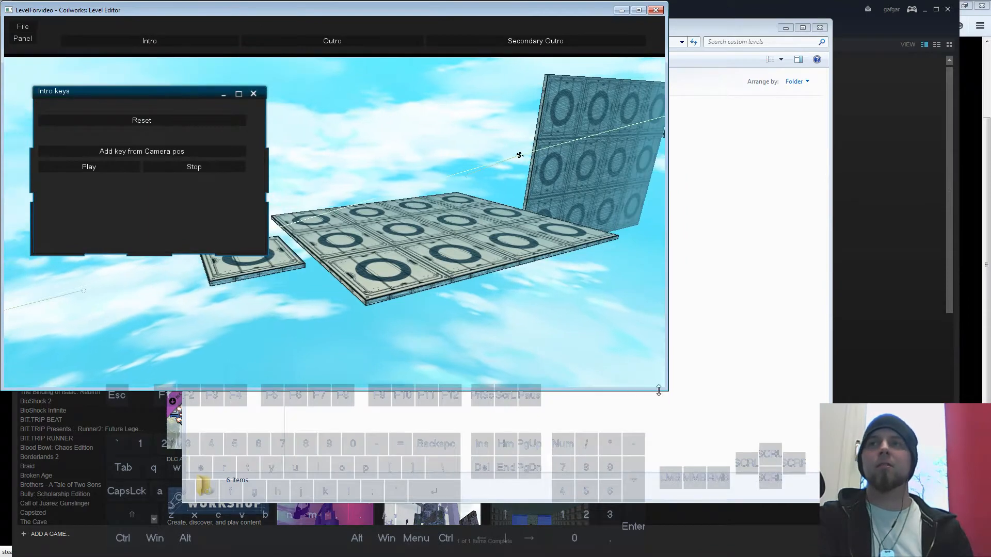
left_click_drag(668, 391, 977, 556)
- Move the look-at point of the intro camera key beyond the exit door onto the platform floor beside the door
key("s")
right_click_drag(467, 427, 526, 427)
key("d")
key("w")
right_click_drag(606, 412, 634, 406)
key("d")
key("w")
key("s")
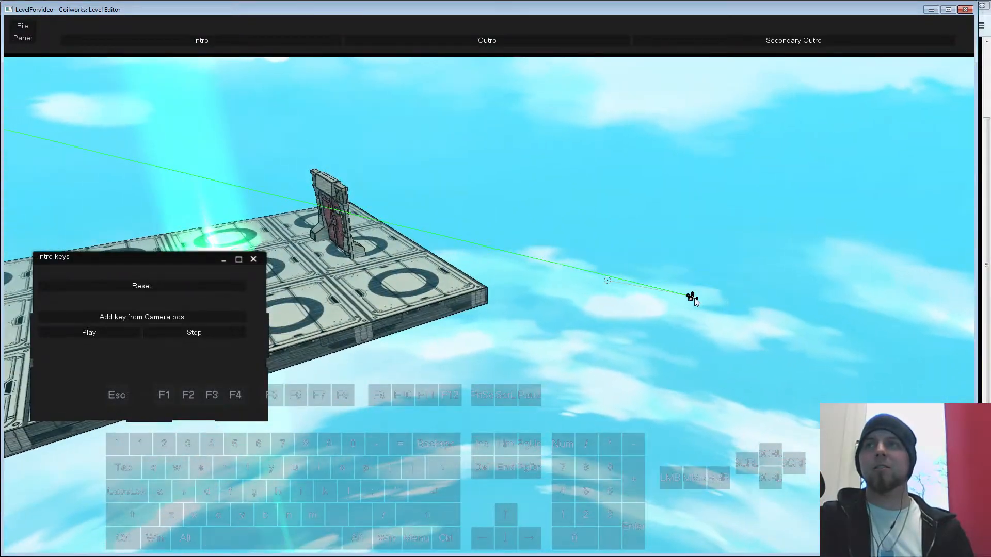
key("w")
right_click_drag(720, 362, 733, 361)
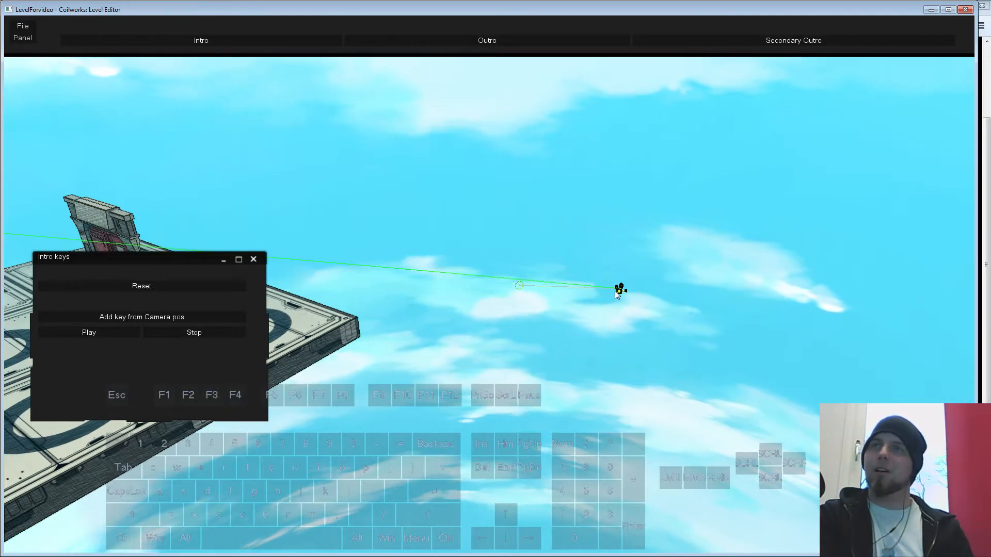
left_click(519, 286)
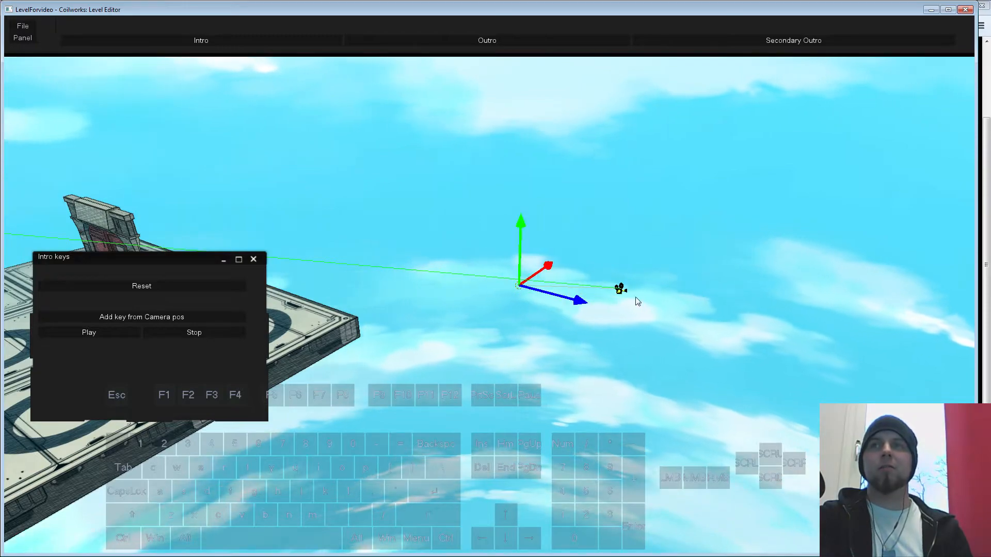
mouse_move(412, 396)
middle_mouse_down()
mouse_move(441, 391)
mouse_move(412, 396)
middle_mouse_up()
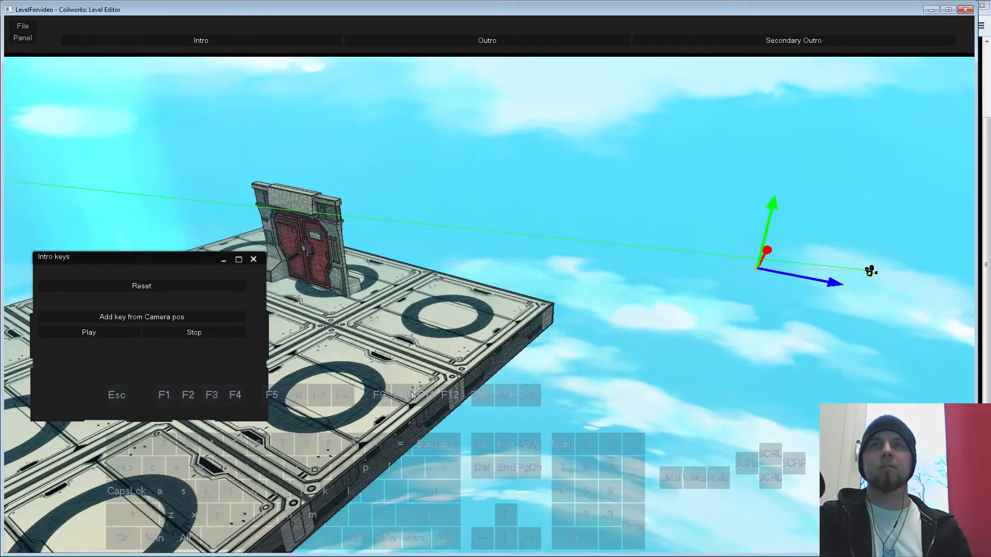
middle_click(274, 318, "ctrl")
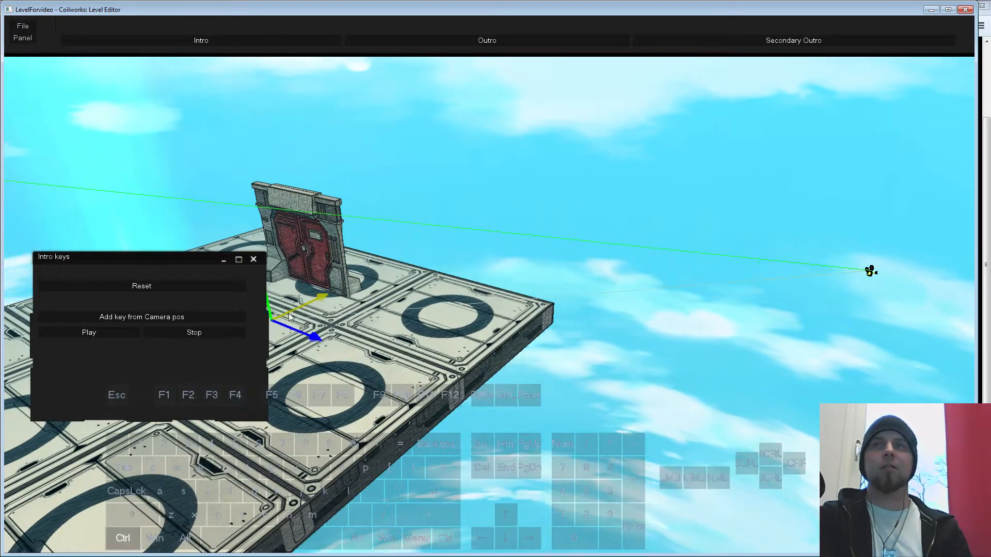
- Place the neighbouring camera key's look-at point on the platform floor in front of the exit door
key("s")
mouse_move(428, 379)
middle_mouse_down()
mouse_move(444, 379)
mouse_move(394, 342)
mouse_move(398, 305)
middle_mouse_up()
left_click(503, 289)
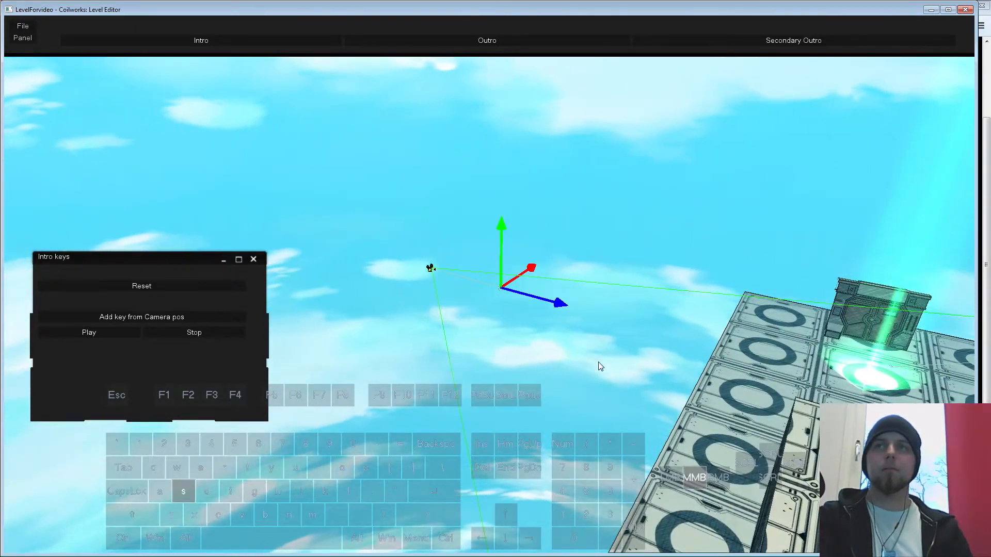
middle_click_drag(597, 365, 572, 362)
middle_click(484, 405, "ctrl")
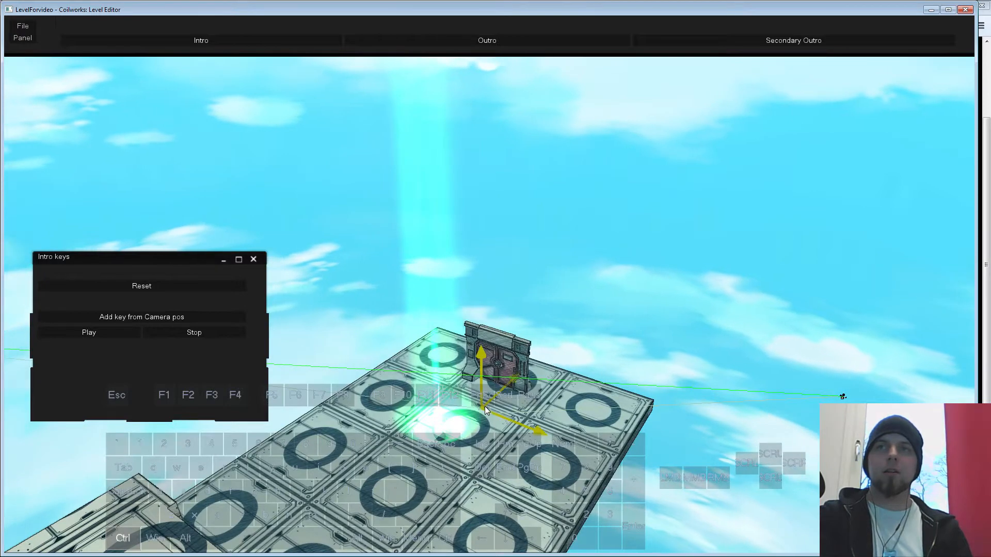
key("s")
middle_click_drag(622, 488, 474, 423)
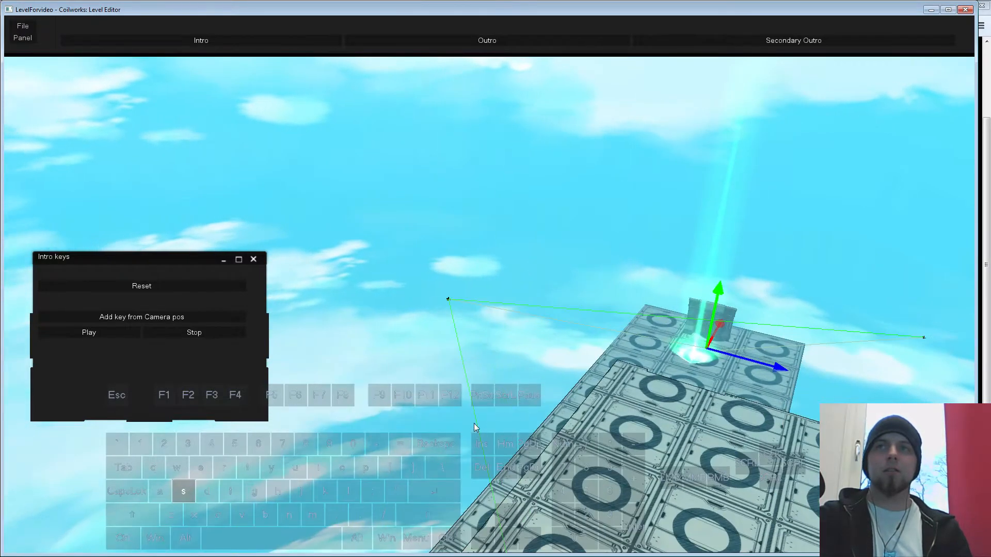
- Enable Jump to next key in the properties of the camera key floating beside the exit door platform
left_click(448, 299)
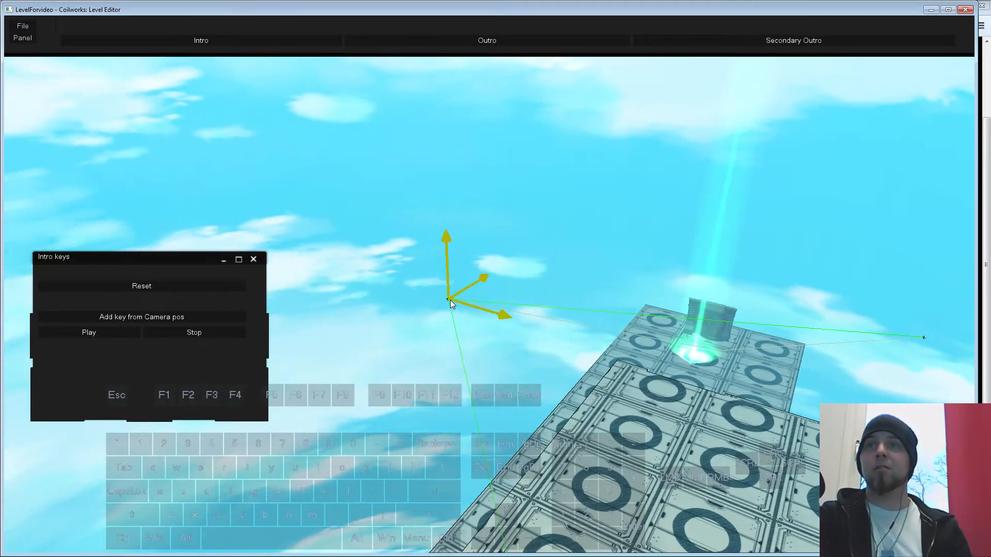
right_click_drag(441, 488, 455, 505)
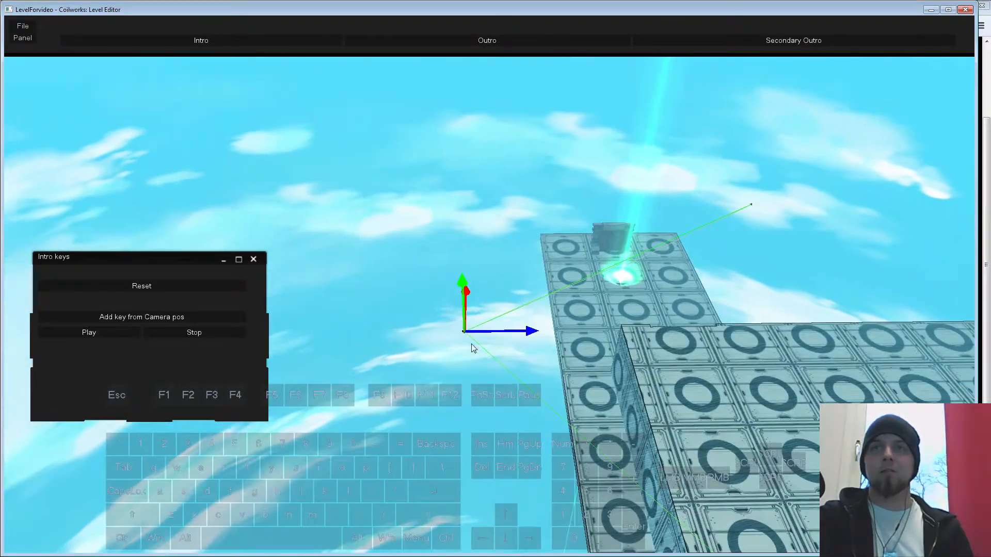
right_click(392, 166)
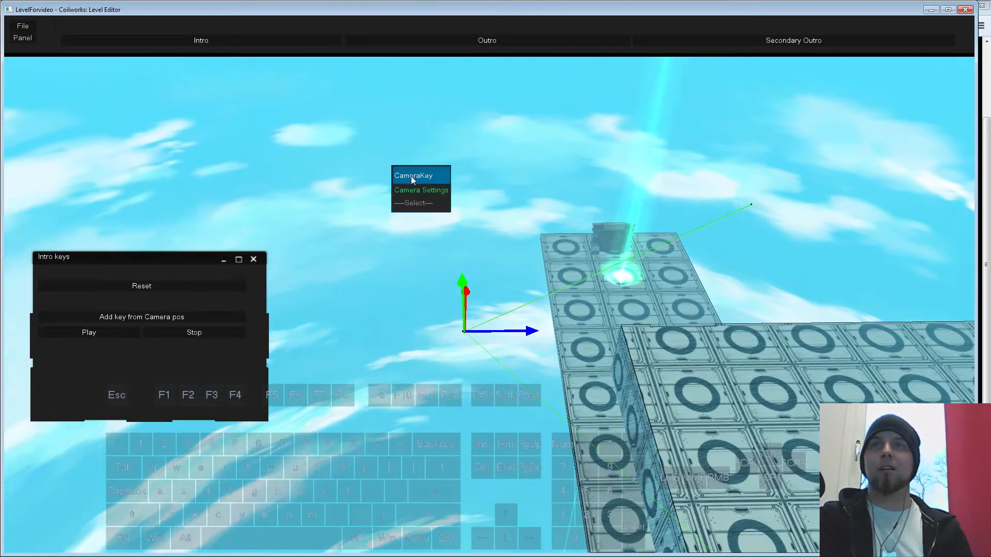
left_click(415, 176)
left_click_drag(213, 277, 145, 93)
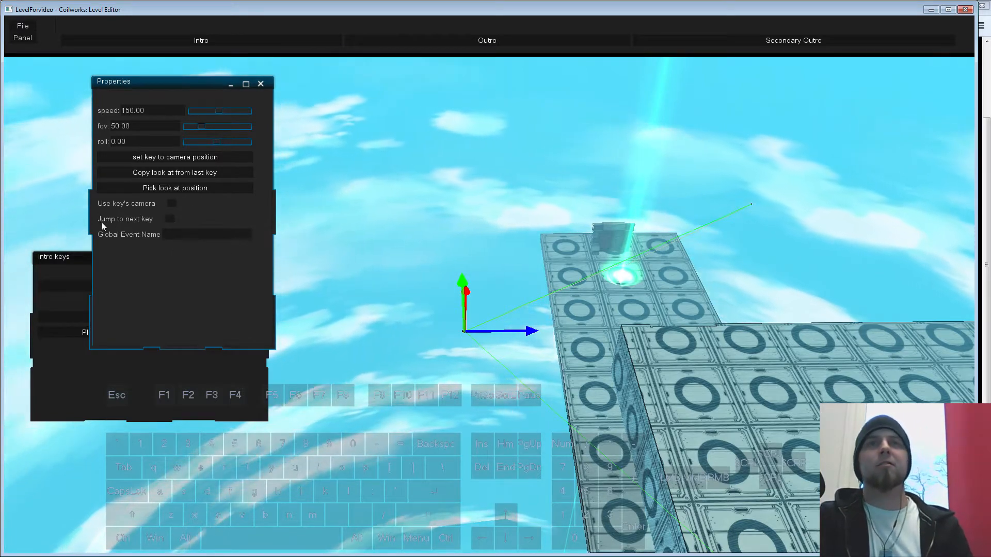
left_click(171, 218)
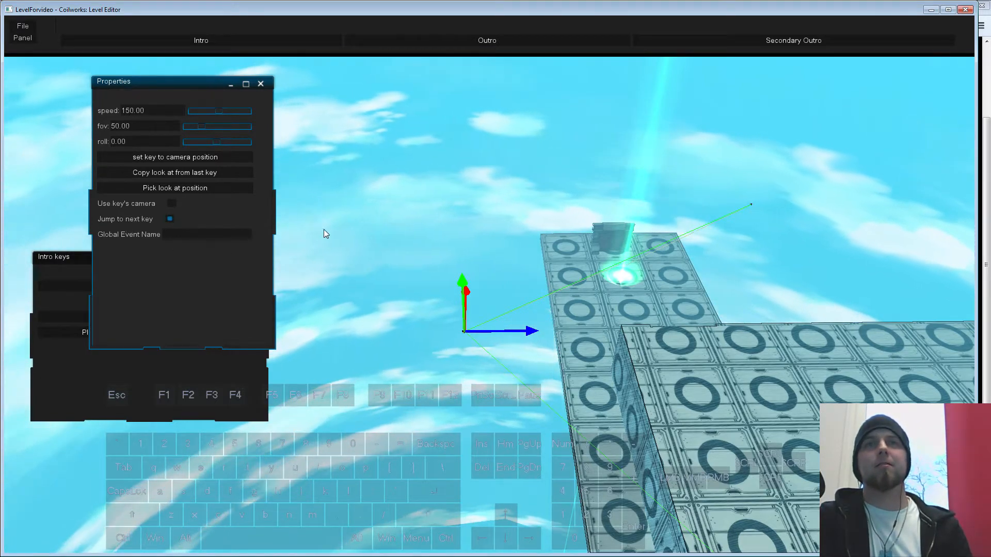
- Move the look-at point of the camera key near the large wall onto the block between the two turrets
right_click_drag(363, 330, 400, 331)
key("d")
key("w")
key("s")
key("w")
key("a")
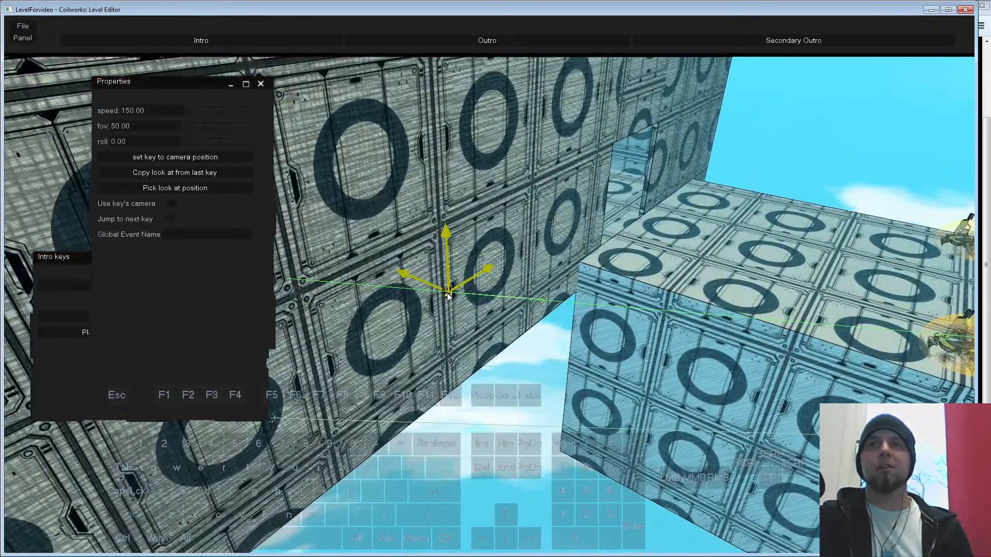
right_click_drag(526, 406, 539, 348)
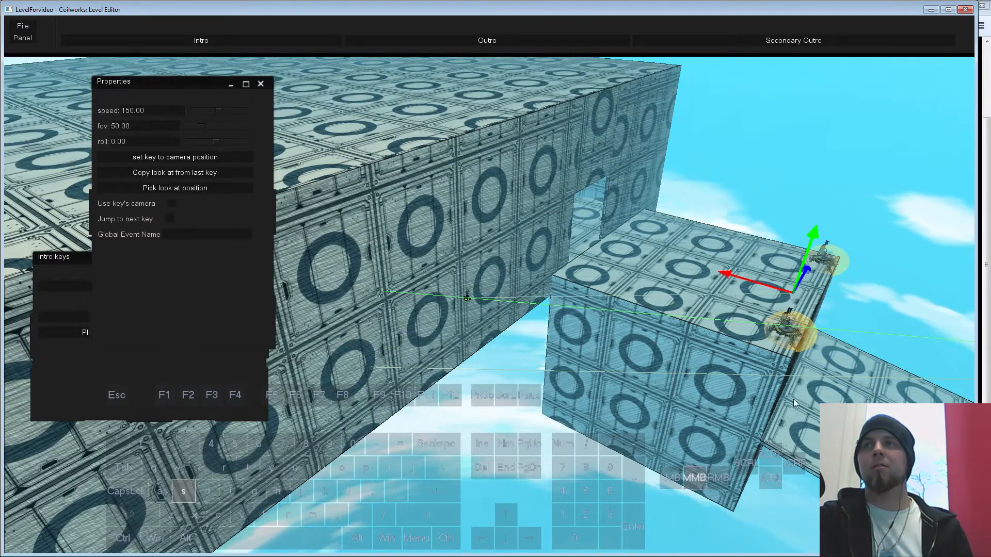
- Place the other look-at point, in front of the large wall, on top of the block between the two turrets
middle_click_drag(794, 400, 770, 396)
key("s")
middle_click_drag(652, 313, 463, 311)
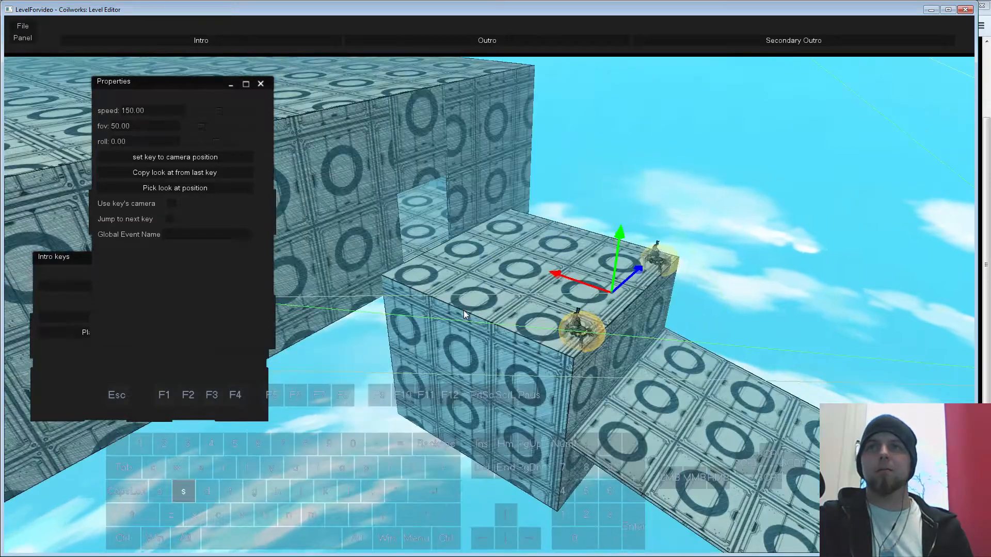
middle_click_drag(390, 381, 455, 326)
key("s")
left_click(352, 164)
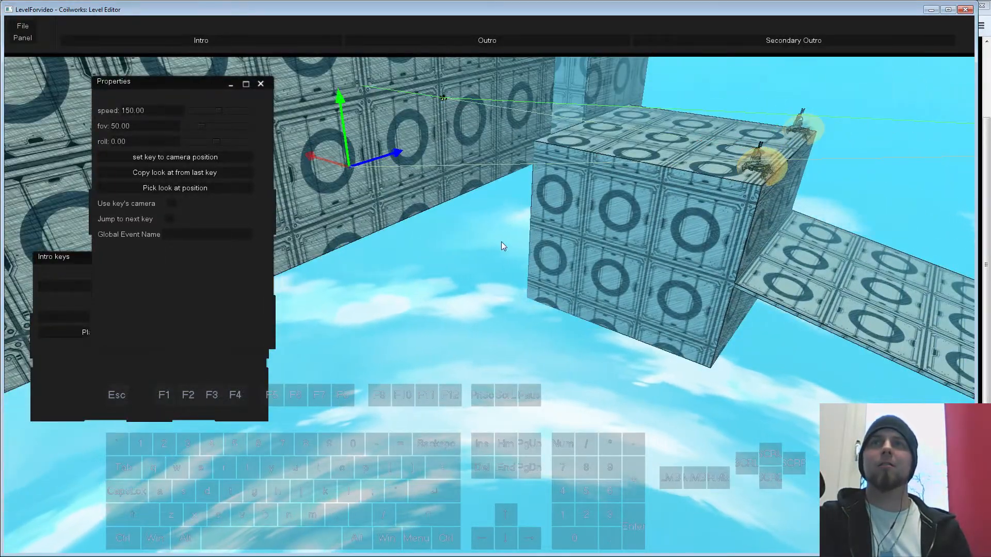
middle_click_drag(501, 241, 523, 287)
key("s")
middle_click(564, 326, "ctrl")
key("s")
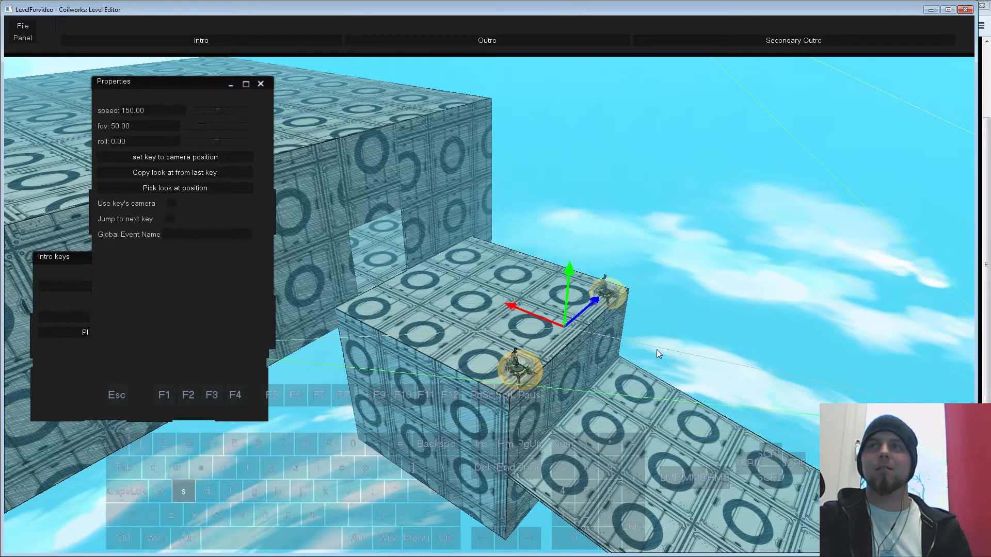
middle_click_drag(657, 349, 640, 354)
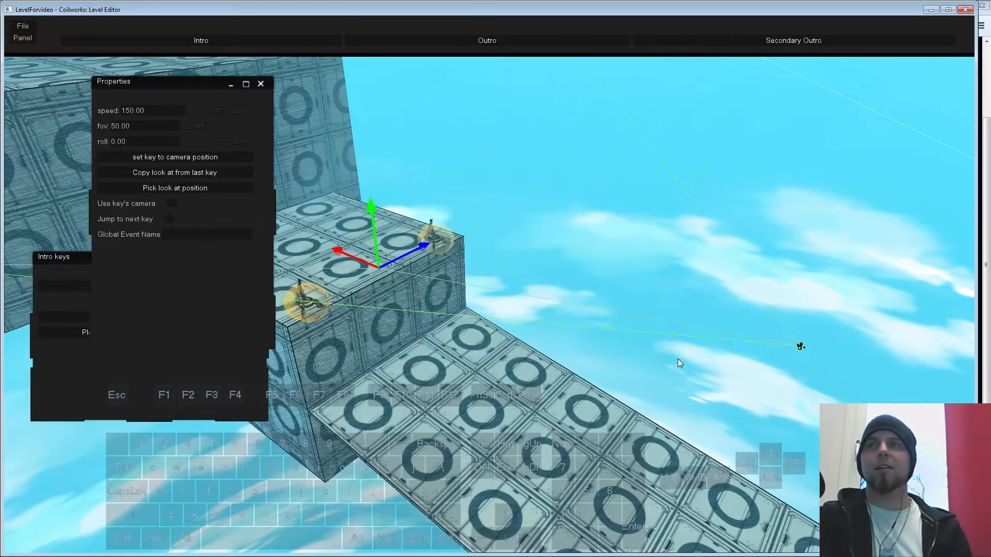
- Make the intro key floating beside the turret block copy its look-at position from the last key
left_click(800, 347)
right_click(803, 347)
left_click(825, 356)
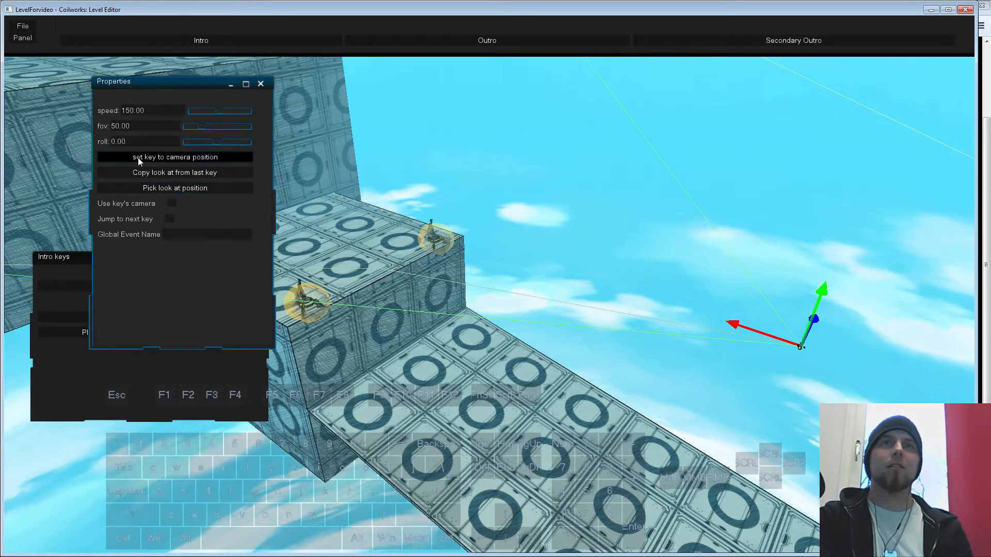
left_click(153, 175)
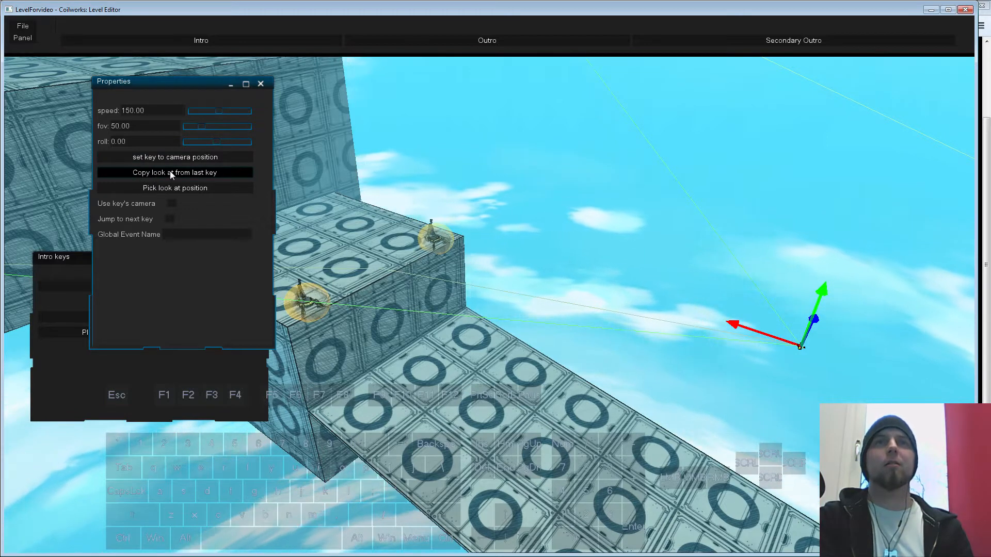
left_click(193, 175)
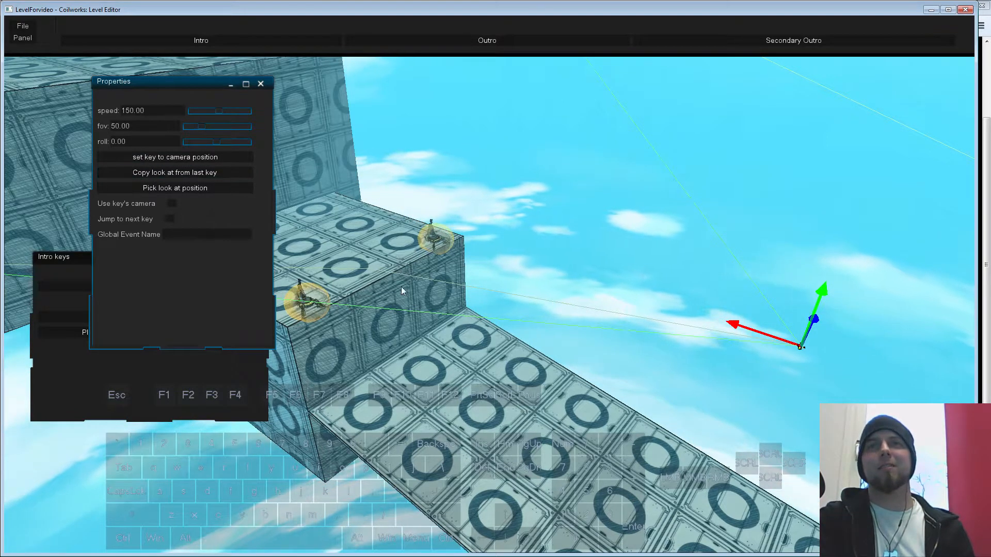
- Make the intro key high above the turret block copy its look-at position from the last key
key("s")
middle_click_drag(551, 187, 522, 93)
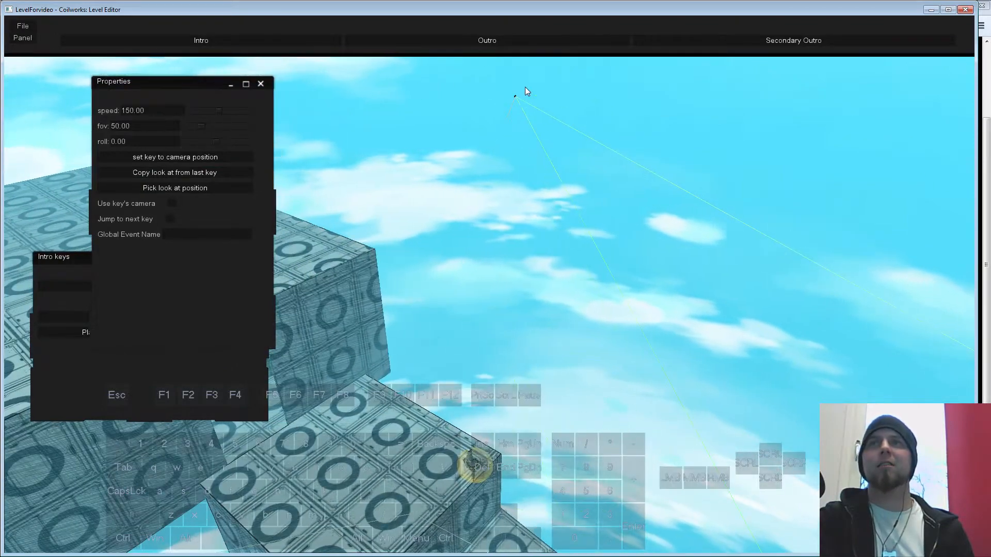
left_click(517, 95)
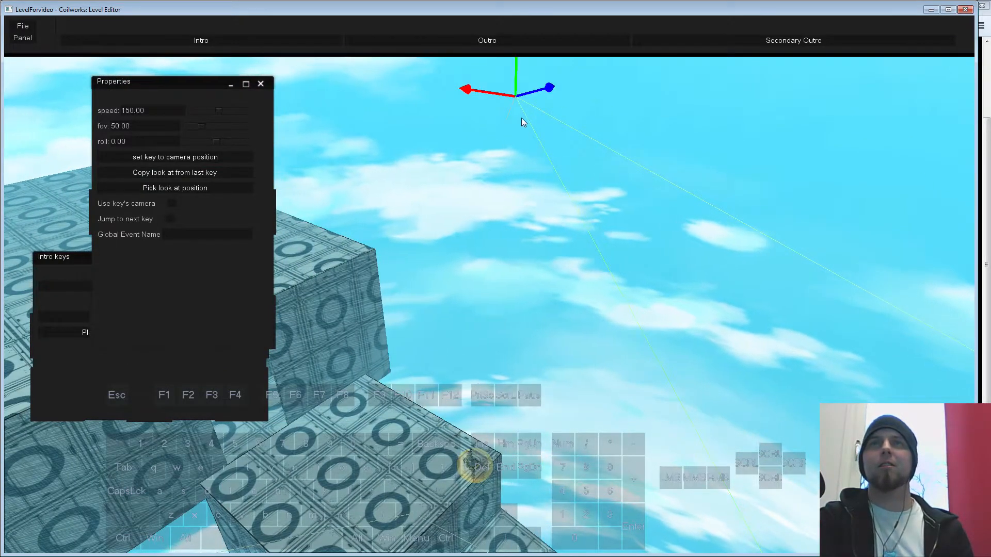
right_click(522, 117)
left_click(538, 130)
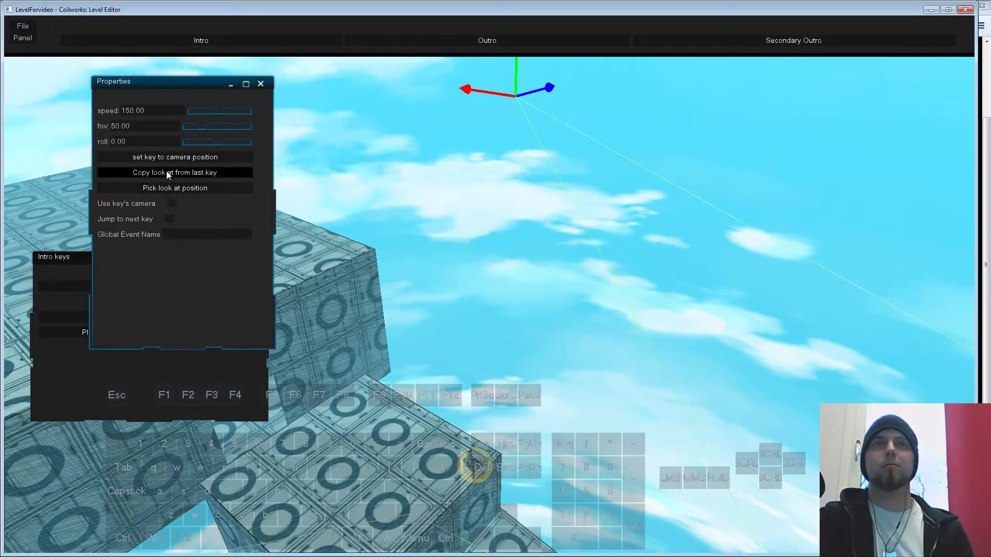
left_click(166, 171)
- Move the look-at point lying over the large platform onto the character on the small square platform
key("s")
middle_click_drag(480, 343, 487, 341)
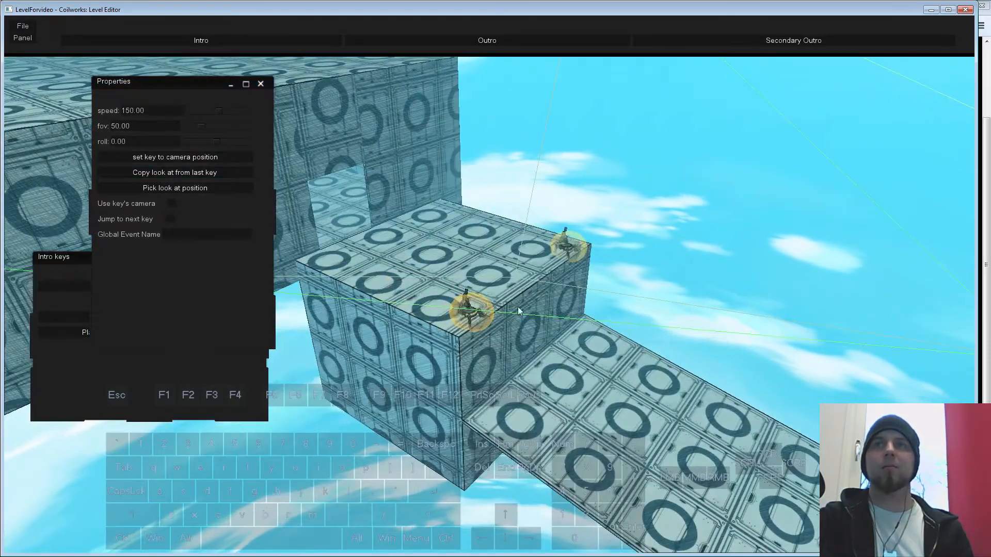
key("s")
middle_click_drag(652, 315, 522, 253)
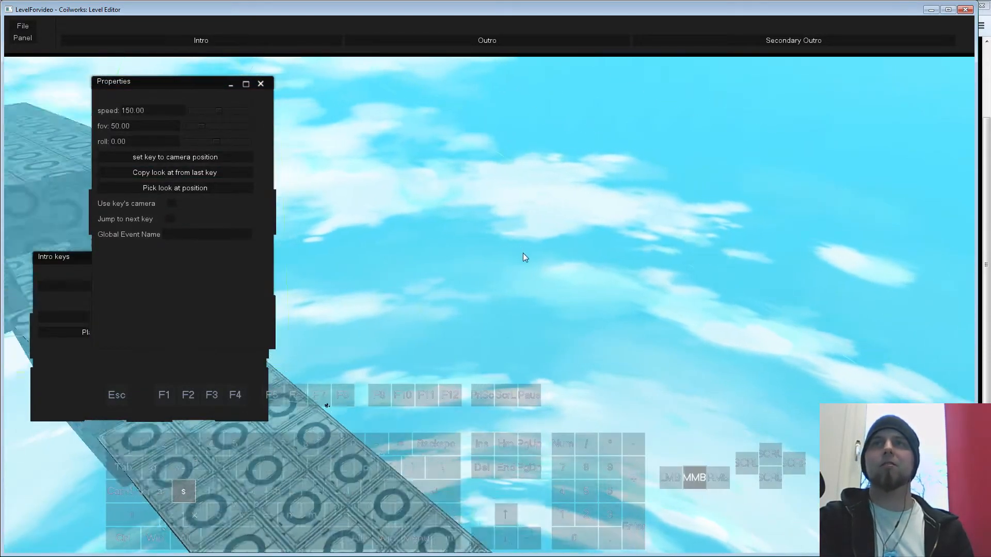
left_click(172, 218)
key("w")
key("d")
right_click_drag(408, 309, 618, 231)
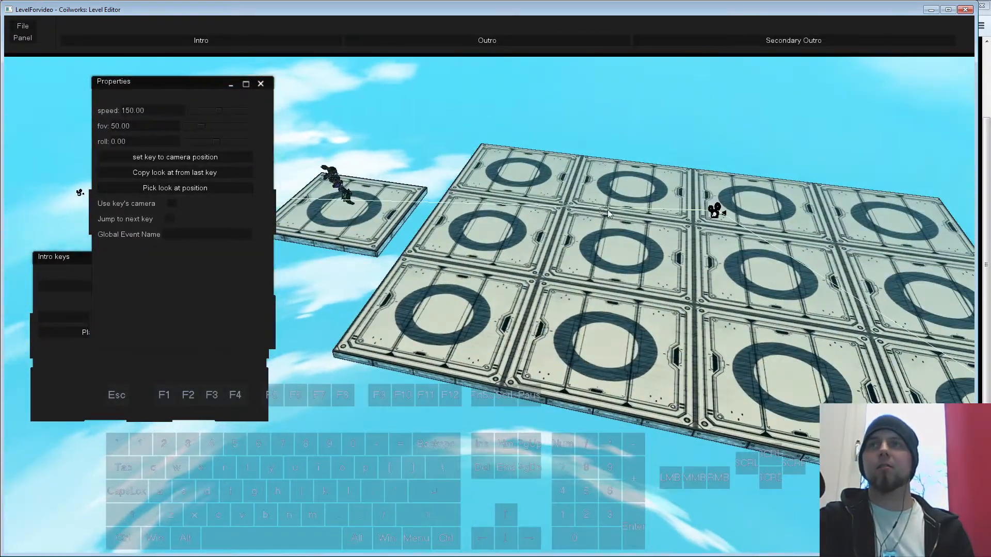
left_click(608, 209)
left_click(358, 201, "ctrl")
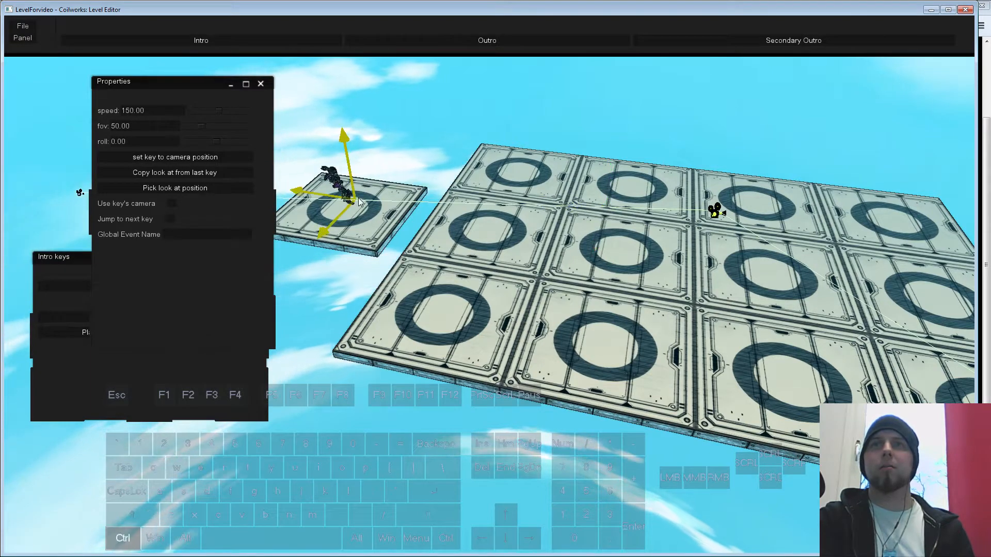
key("s")
middle_click_drag(471, 246, 474, 290)
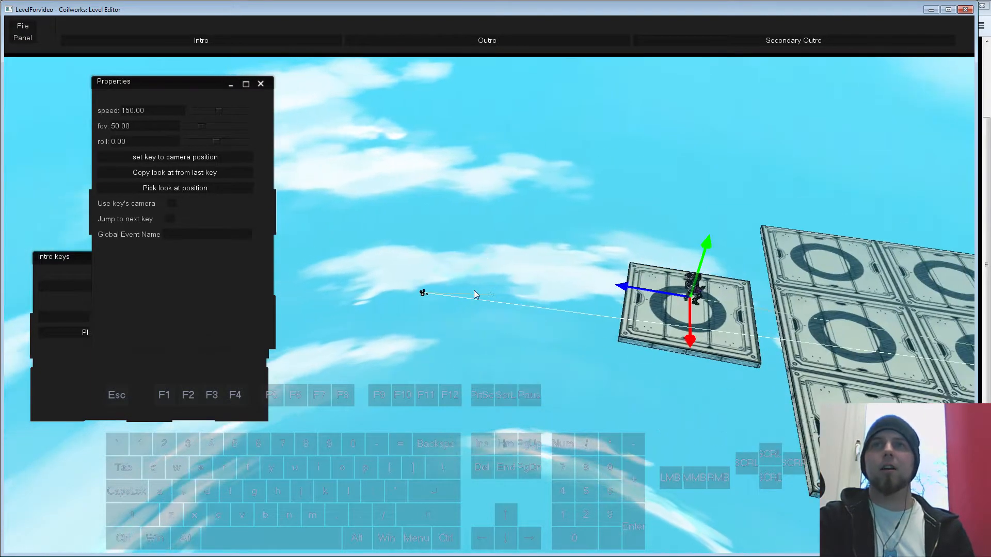
- Move the look-at point of the intro key beyond the small square platform onto the large tiled platform
left_click(423, 296)
key("s")
right_click_drag(535, 358, 505, 341)
left_click_drag(504, 341, 474, 311)
middle_click_drag(474, 311, 488, 322)
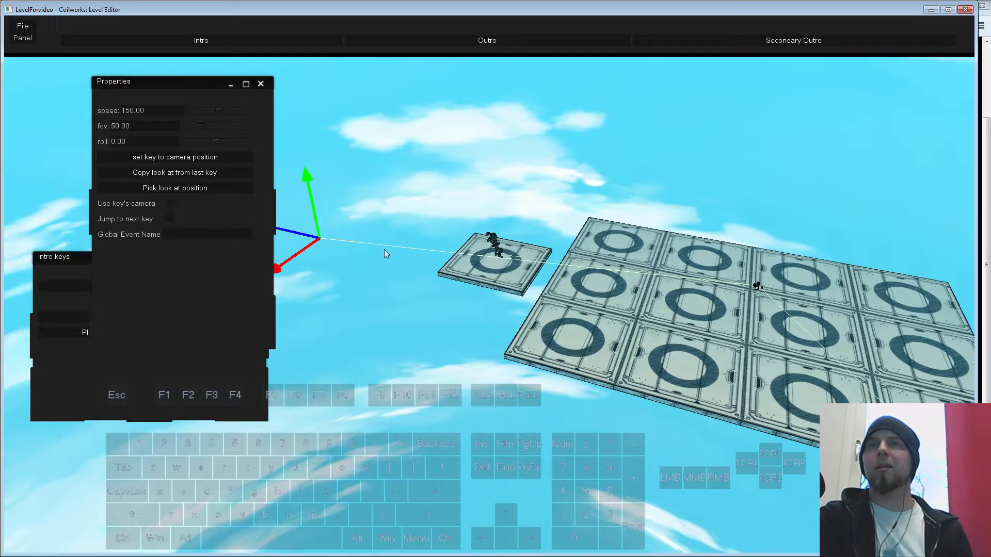
key("s")
middle_click_drag(366, 258, 375, 271)
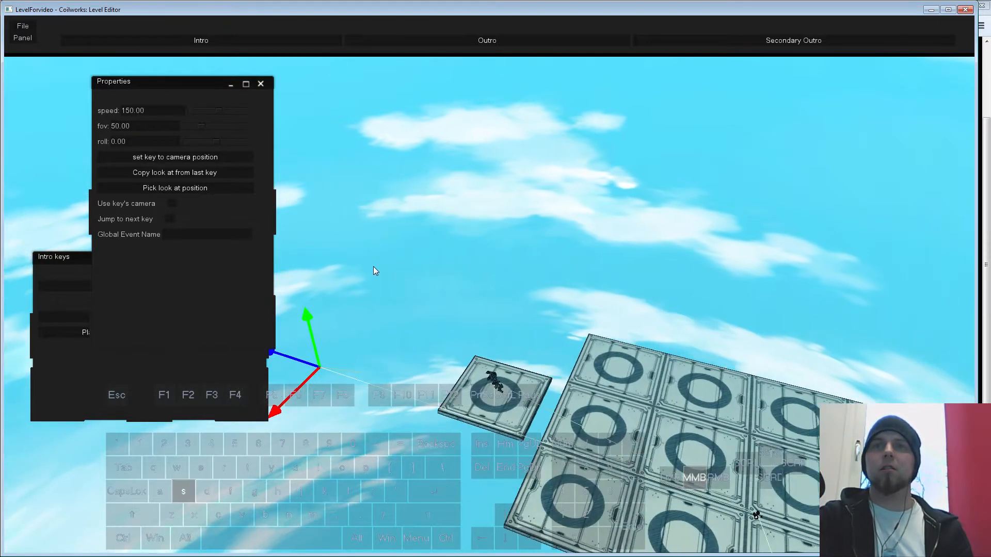
left_click(366, 373)
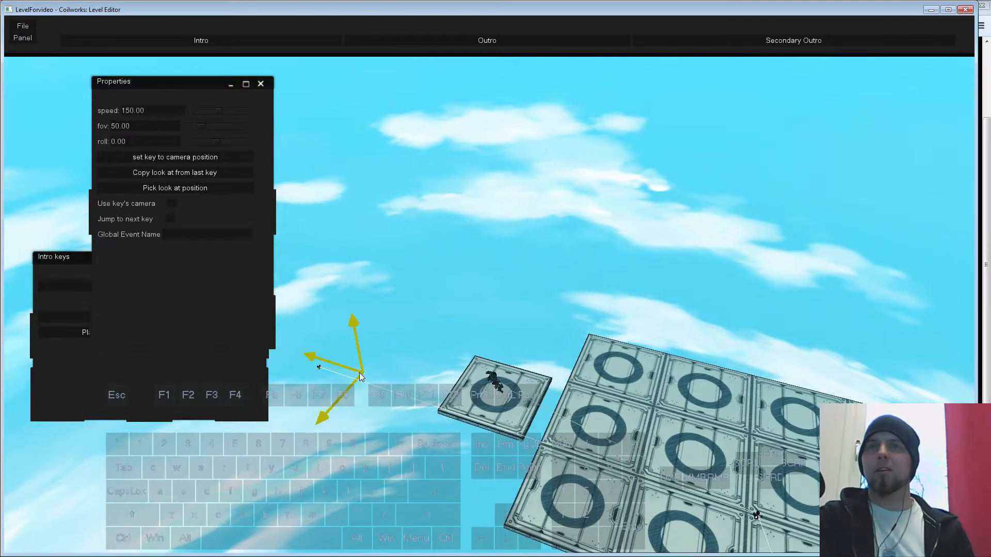
left_click_drag(361, 376, 618, 408)
left_click(614, 431, "ctrl")
key("s")
middle_click_drag(429, 385, 429, 365)
right_click_drag(429, 364, 443, 274)
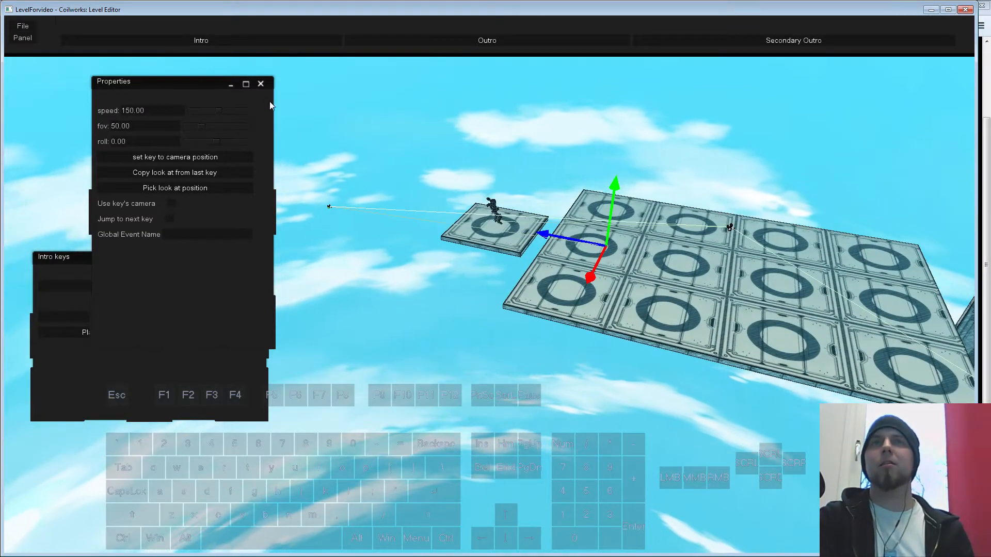
- Close the key properties, bring the intro keys window into reach and play the intro camera sequence
left_click(261, 83)
left_click_drag(157, 260, 172, 193)
left_click(111, 265)
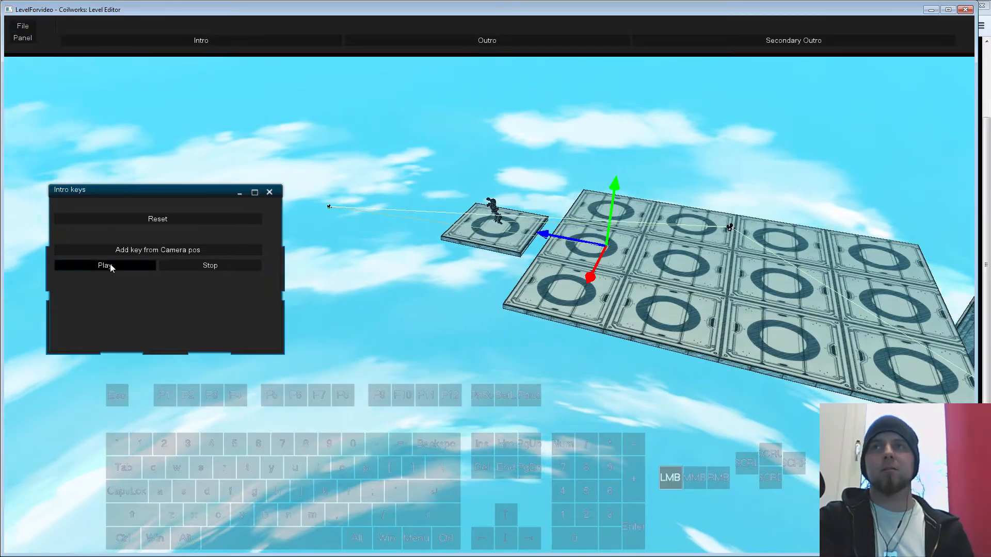
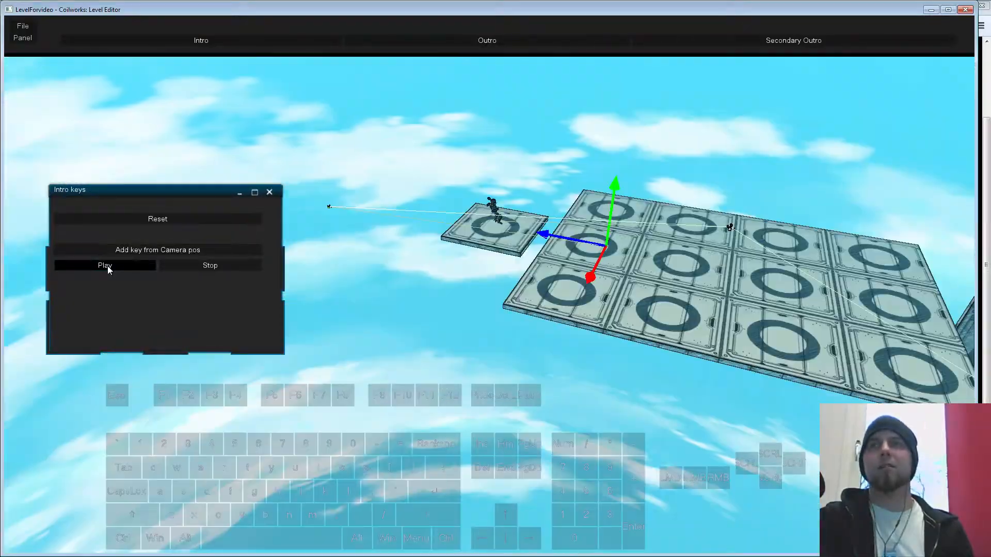
- Set the speed of the intro key beyond the small square platform to about 62.71
key("s")
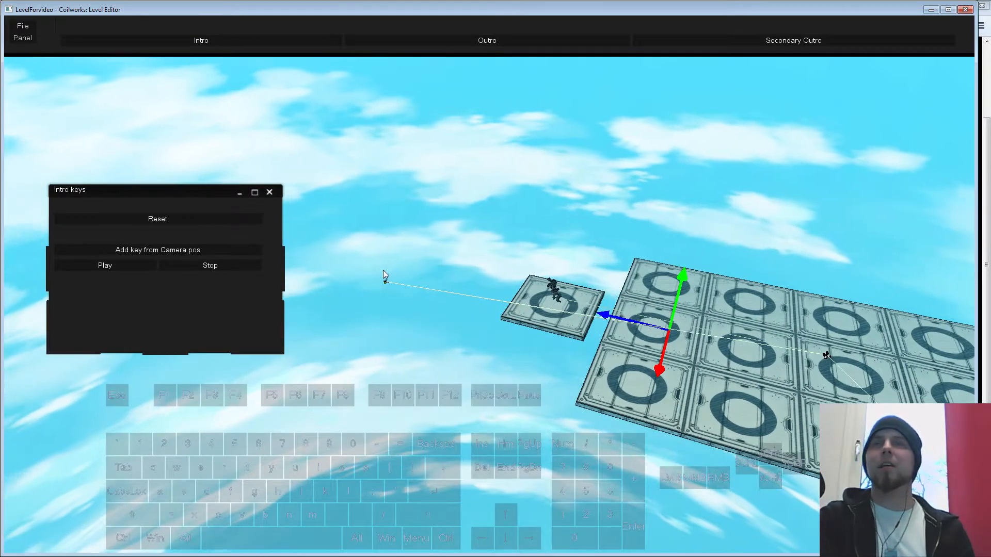
key("s")
right_click_drag(423, 423, 463, 453)
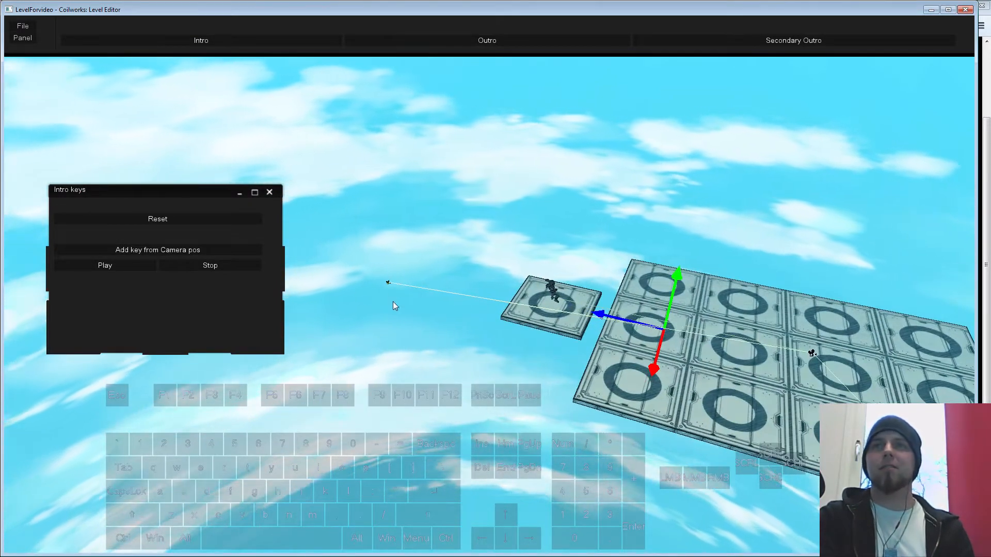
left_click(389, 284)
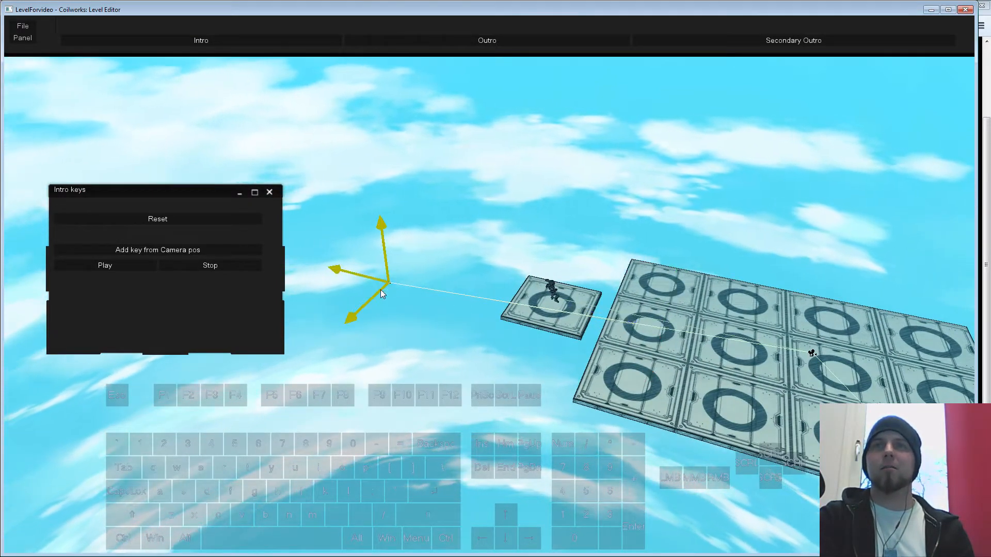
right_click(426, 315)
left_click(450, 324)
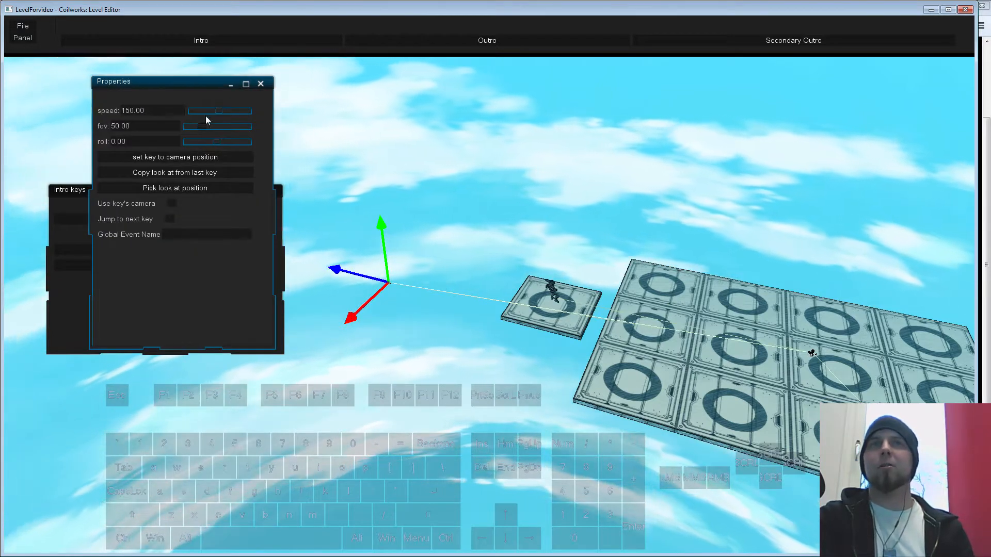
left_click_drag(218, 110, 200, 113)
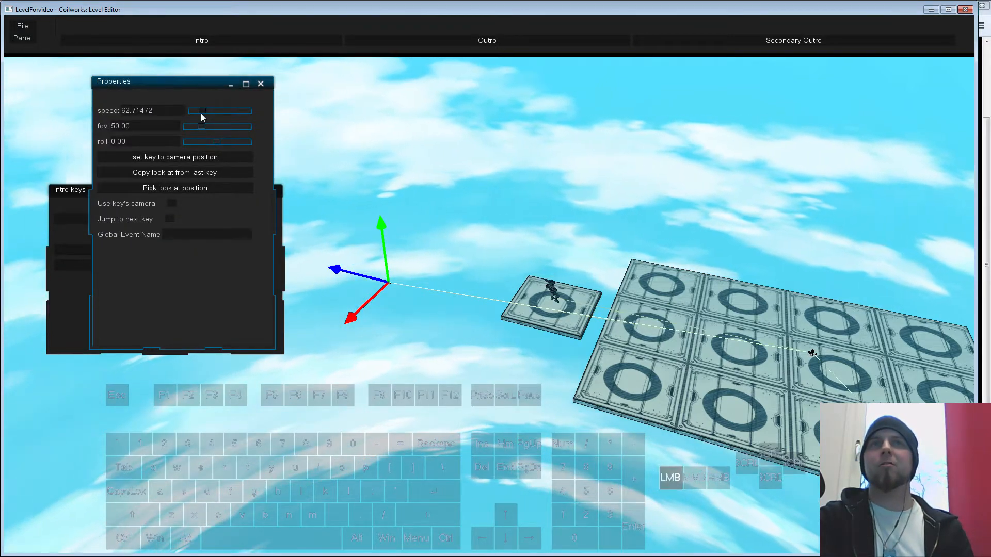
- Set the speed of the intro key in front of the long block wall to 200
key("w")
right_click_drag(465, 309, 578, 383)
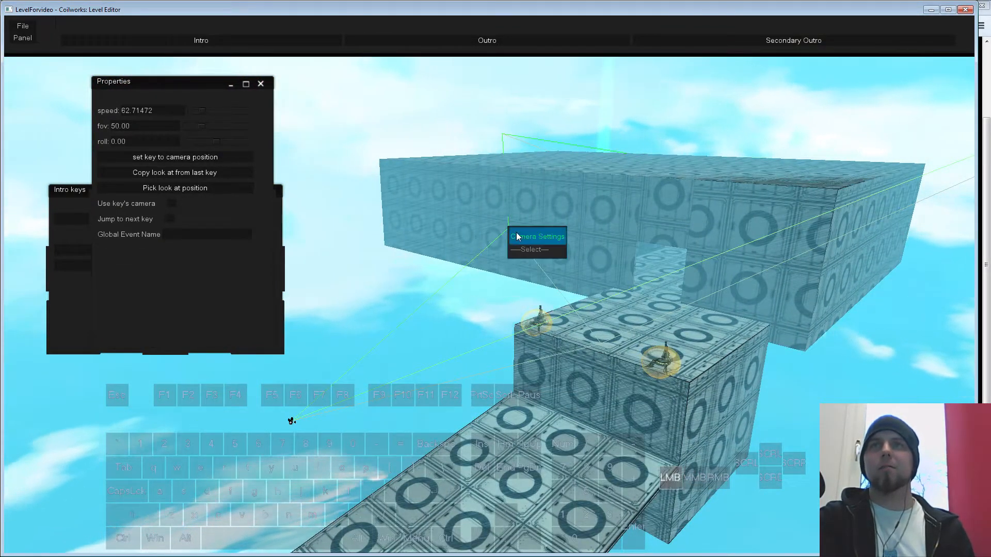
left_click(518, 237)
key("w")
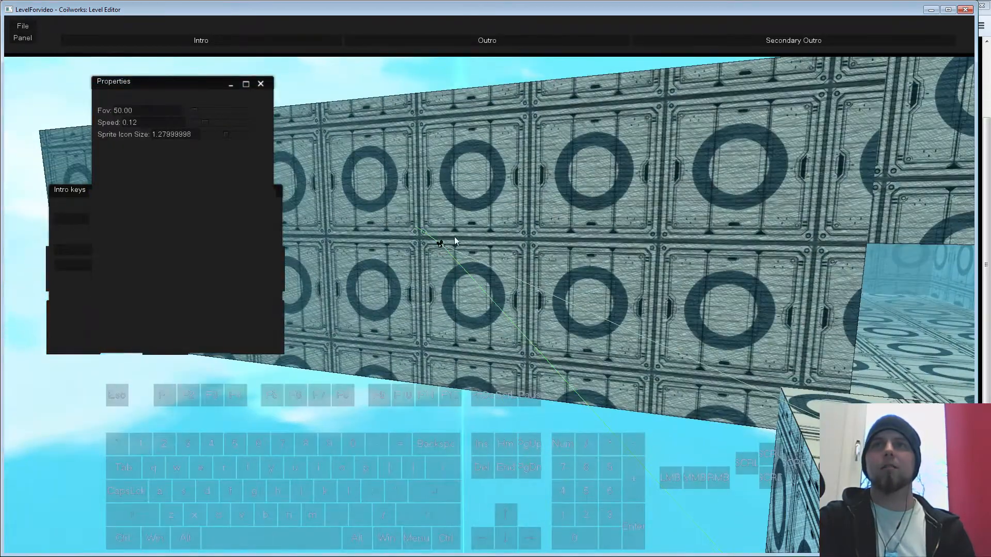
left_click(440, 245)
left_click(462, 260)
key("s")
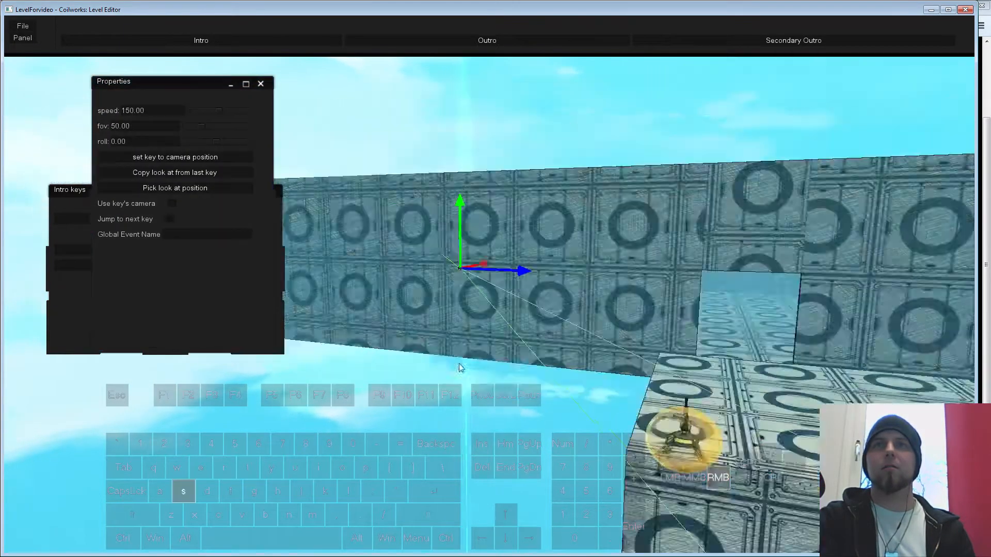
left_click(150, 115)
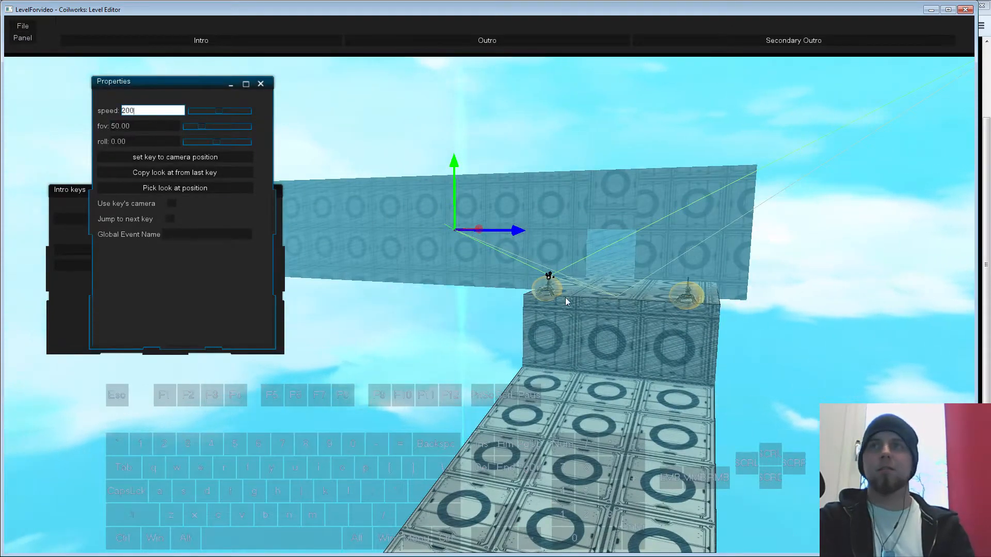
- Set the speed of the intro key beside the turret block to 300
left_click(551, 278)
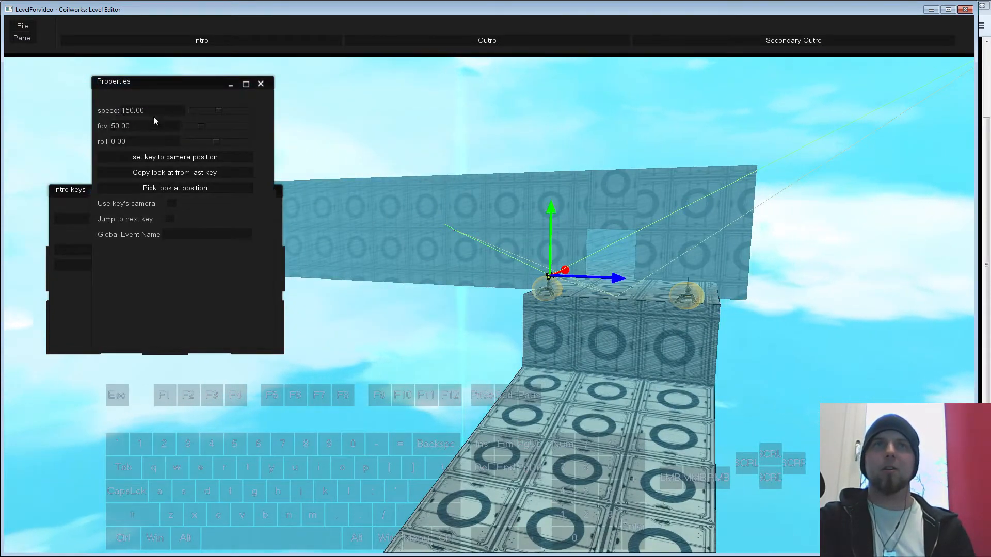
type("30")
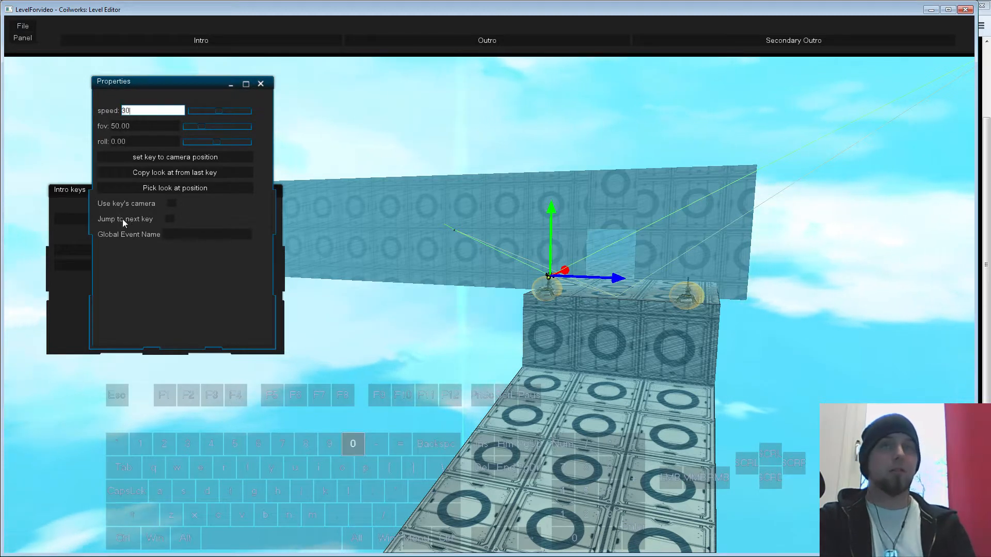
left_click(796, 141)
- Enable Jump to next key on the intro key floating high up beyond the turret block
key("s")
middle_click_drag(797, 140, 742, 207)
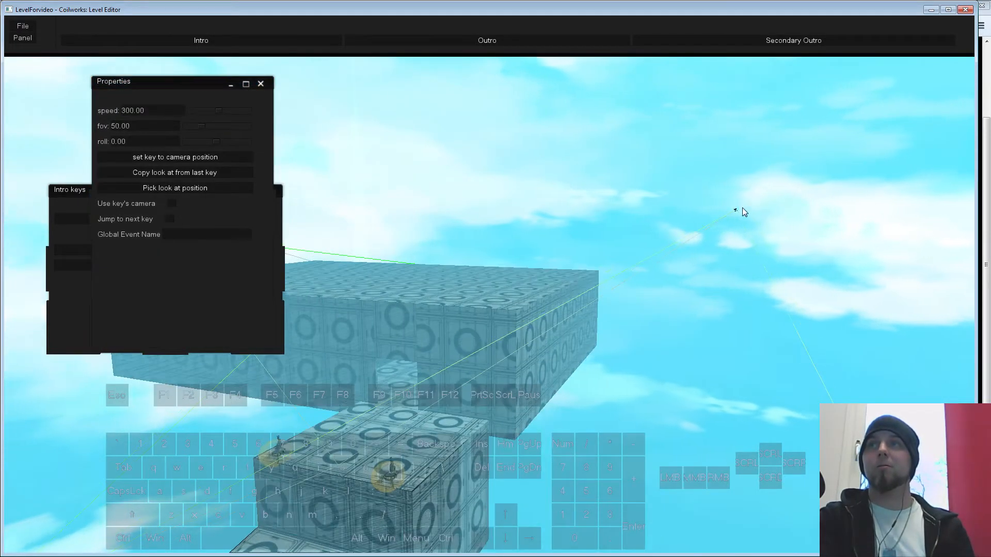
left_click(739, 210)
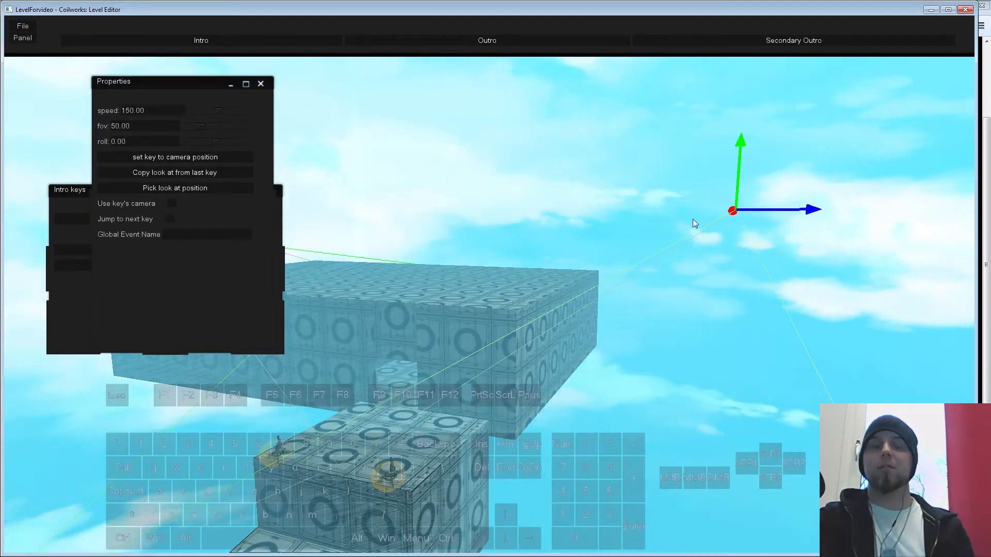
left_click(135, 110)
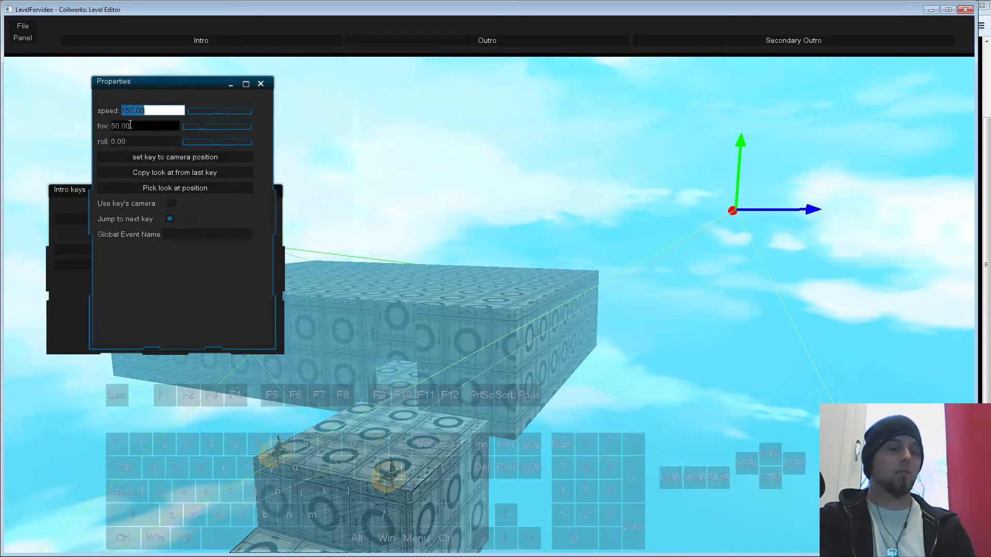
left_click(685, 349)
- Increase the field of view of the intro key beyond the small square platform and close its properties
key("s")
key("d")
mouse_move(629, 388)
right_mouse_down()
mouse_move(669, 402)
mouse_move(715, 398)
mouse_move(727, 411)
mouse_move(714, 324)
right_mouse_up()
key("w")
key("a")
left_click(714, 296)
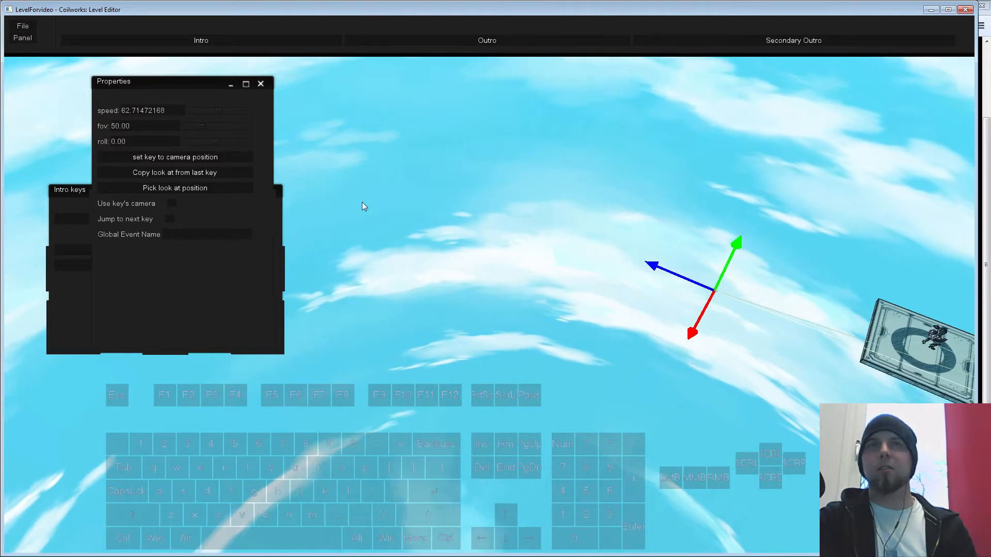
left_click_drag(202, 126, 215, 129)
left_click(260, 84)
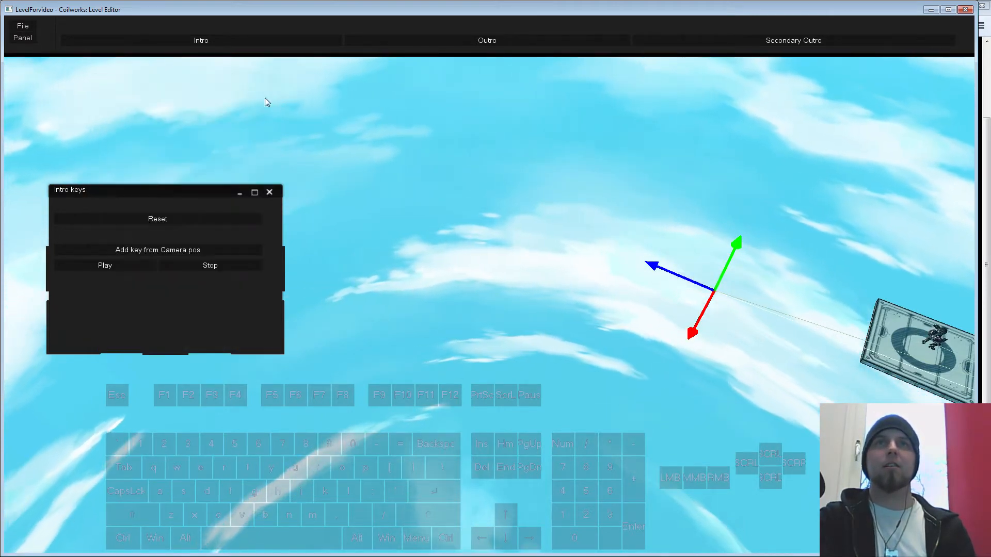
- Reopen the intro keys from a wider view of the level and replay the intro camera sequence
left_click(272, 191)
key("s")
right_click_drag(439, 253, 436, 158)
key("d")
key("w")
key("a")
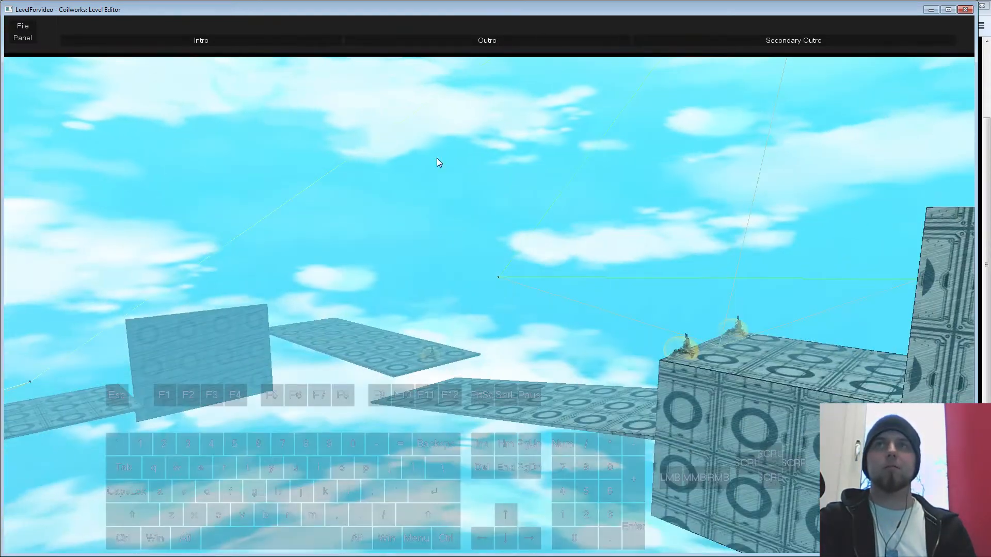
left_click(227, 40)
left_click(104, 267)
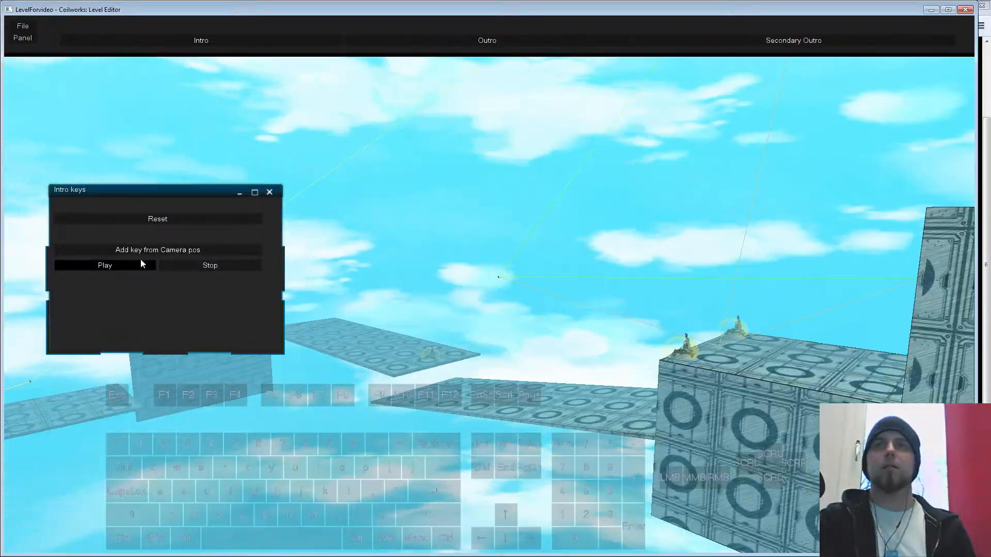
- Close the intro keys and open the outro keys with the exit door platform in view
left_click(271, 192)
key("a")
mouse_move(387, 289)
right_mouse_down()
mouse_move(411, 302)
mouse_move(392, 304)
right_mouse_up()
key("s")
key("d")
key("ctrl")
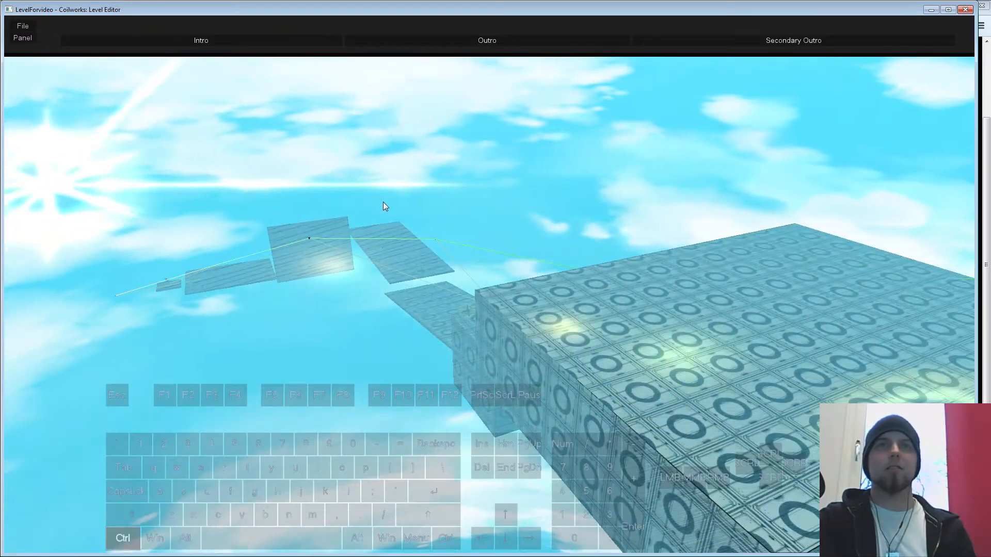
key("d")
mouse_move(379, 249)
right_mouse_down()
mouse_move(363, 299)
mouse_move(433, 304)
mouse_move(407, 284)
right_mouse_up()
key("w")
key("a")
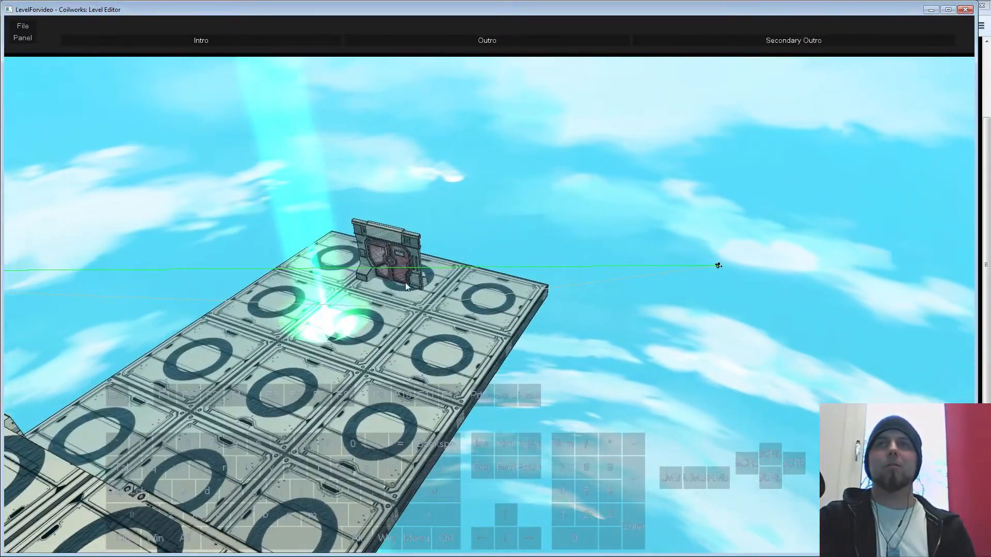
left_click(481, 39)
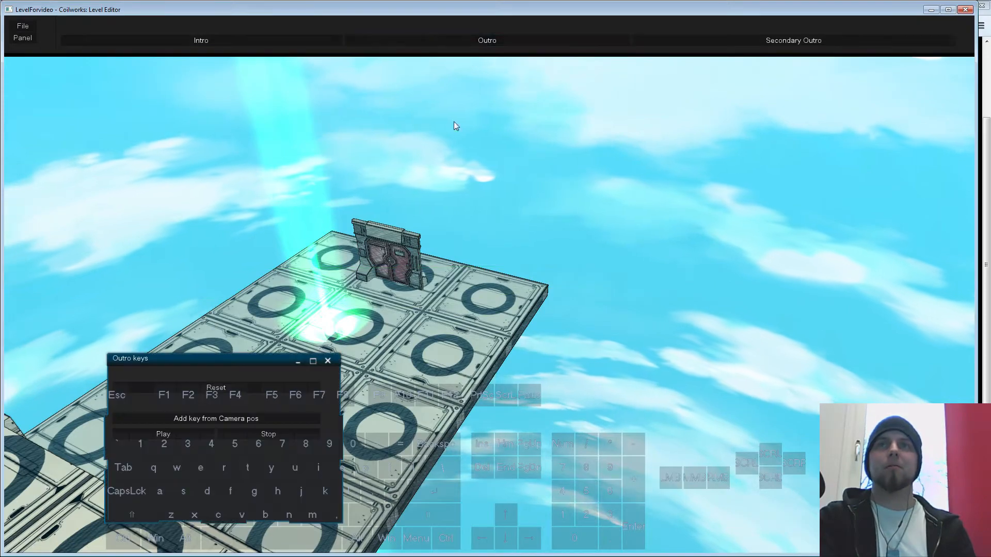
- Add an outro key from a close camera position facing the red exit door
right_click_drag(602, 353, 566, 340)
key("s")
key("d")
key("w")
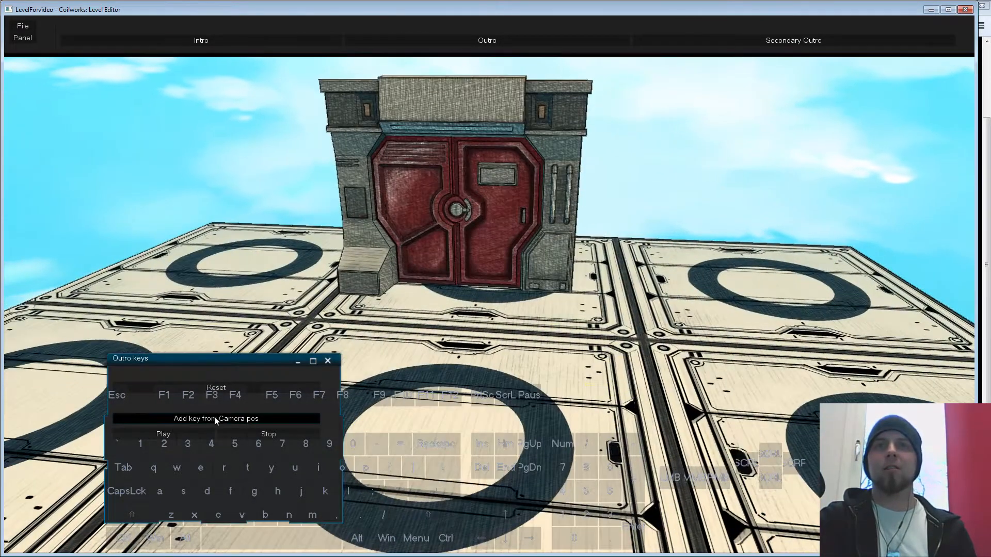
- Add another outro key from farther back, with the large block and the exit platform in view
key("s")
right_click_drag(547, 331, 663, 378)
key("d")
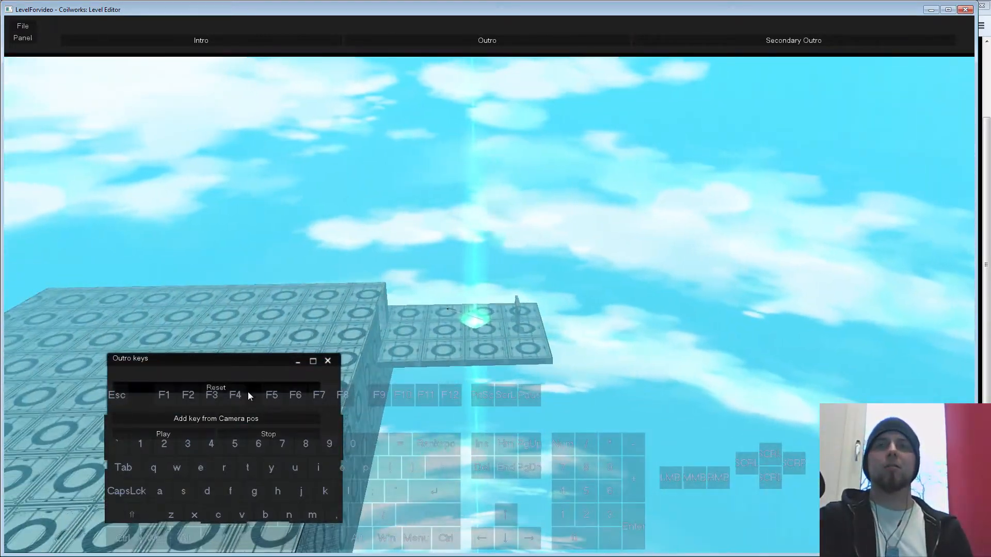
left_click(216, 422)
- Set the speed of the outro key above the large block to 2
key("d")
right_click_drag(593, 411, 497, 347)
key("s")
key("w")
key("w")
key("d")
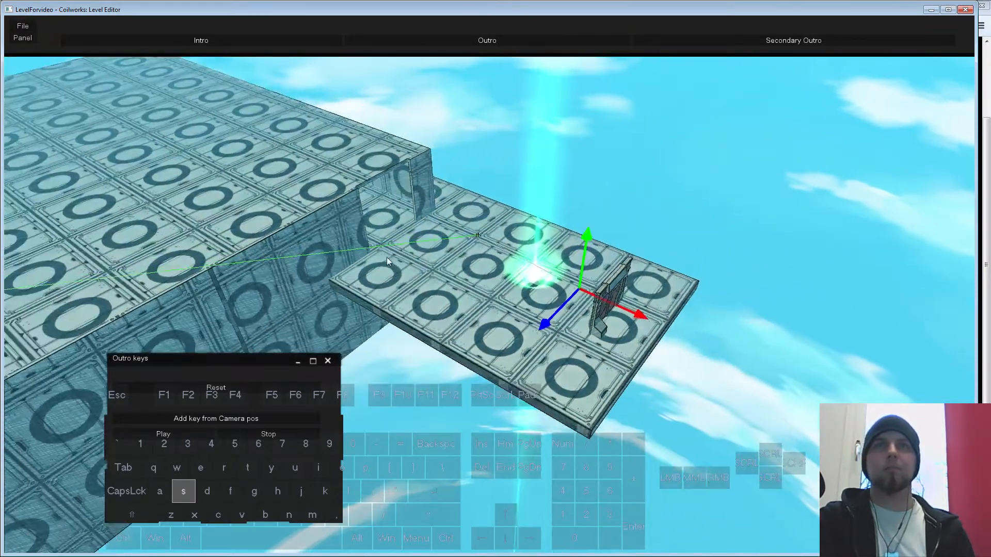
right_click_drag(386, 257, 351, 217)
middle_click_drag(351, 217, 426, 228)
right_click_drag(425, 229, 493, 208)
middle_click_drag(493, 209, 493, 212)
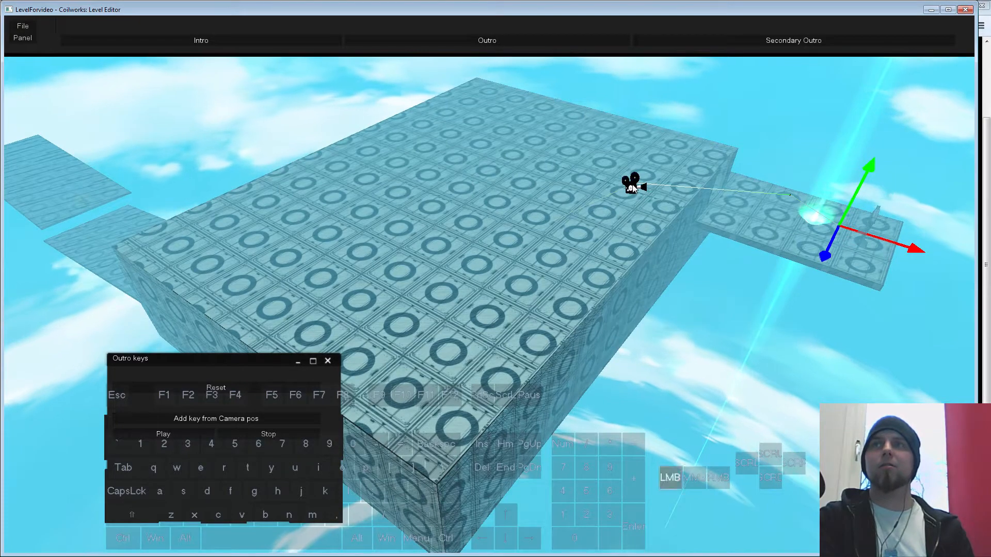
left_click(653, 261)
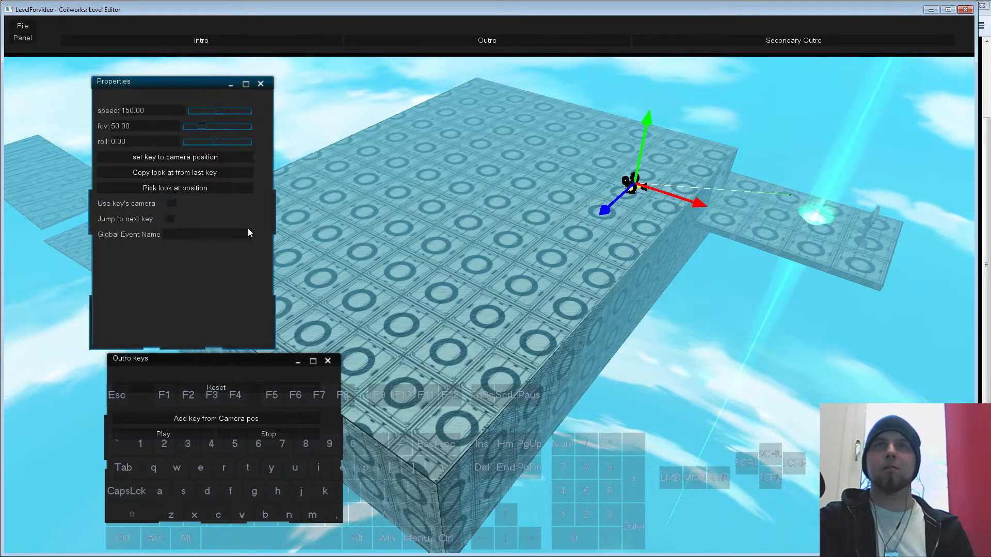
left_click(261, 84)
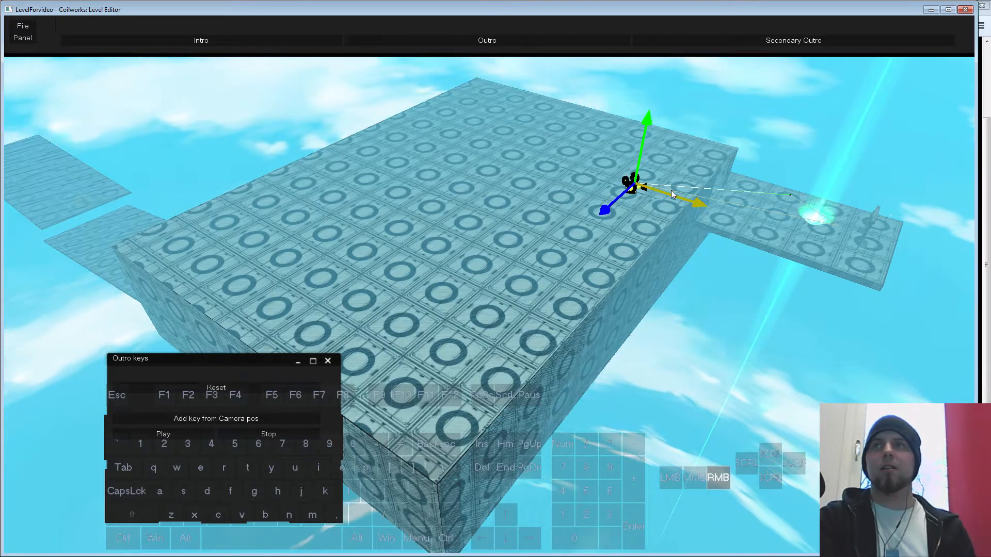
left_click(690, 201)
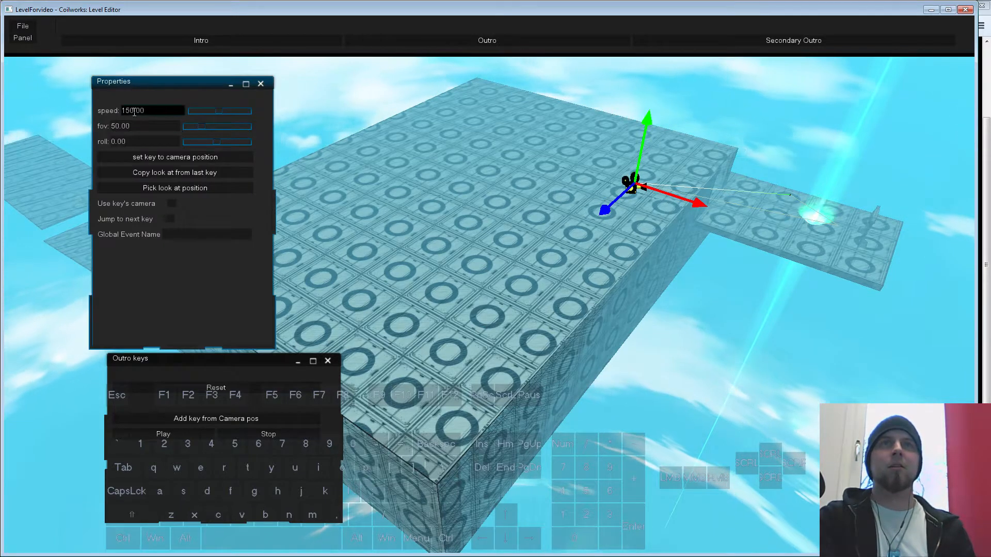
type("2")
left_click(138, 158)
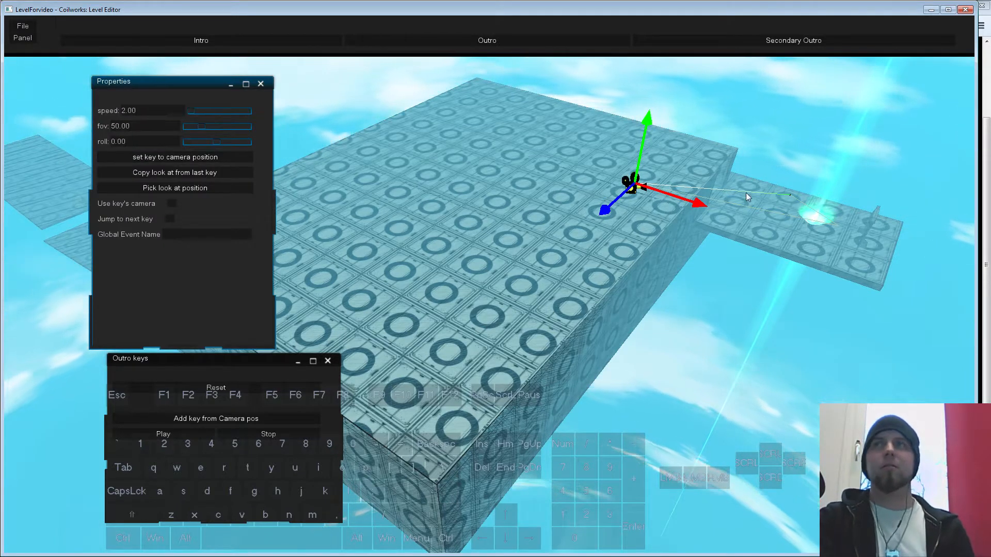
- Set the speed of the outro key on the exit platform to 300 and close its properties
left_click(790, 194)
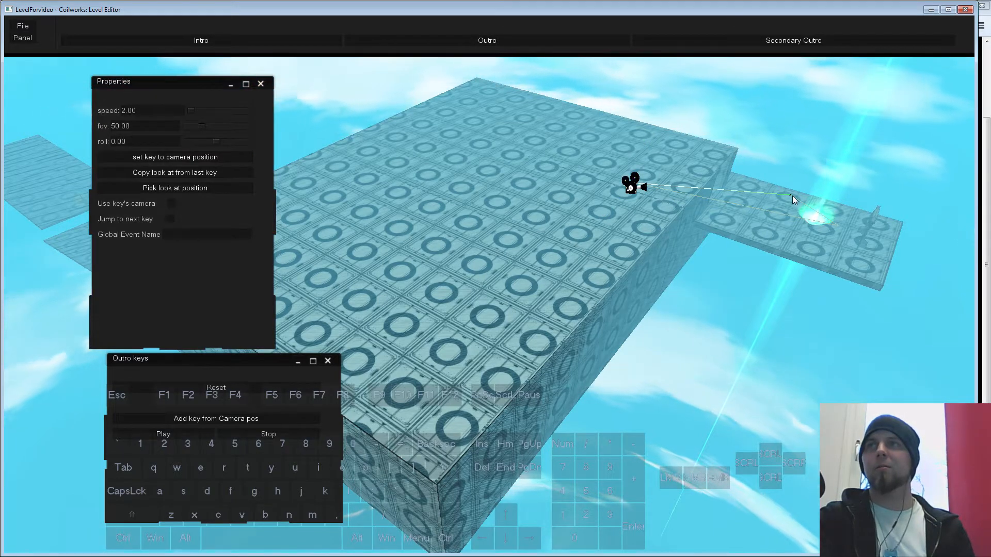
right_click(793, 194)
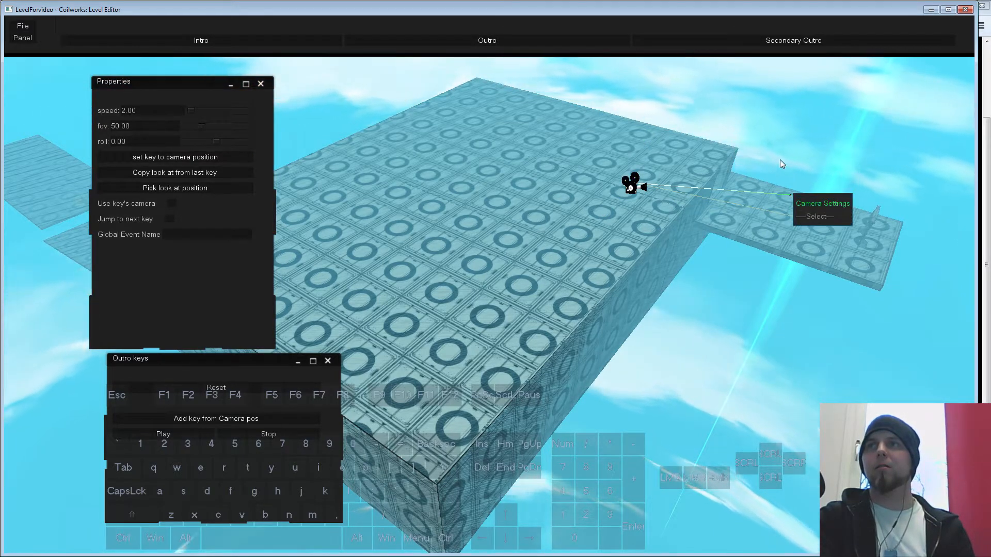
key("w")
key("d")
right_click_drag(784, 187, 784, 179)
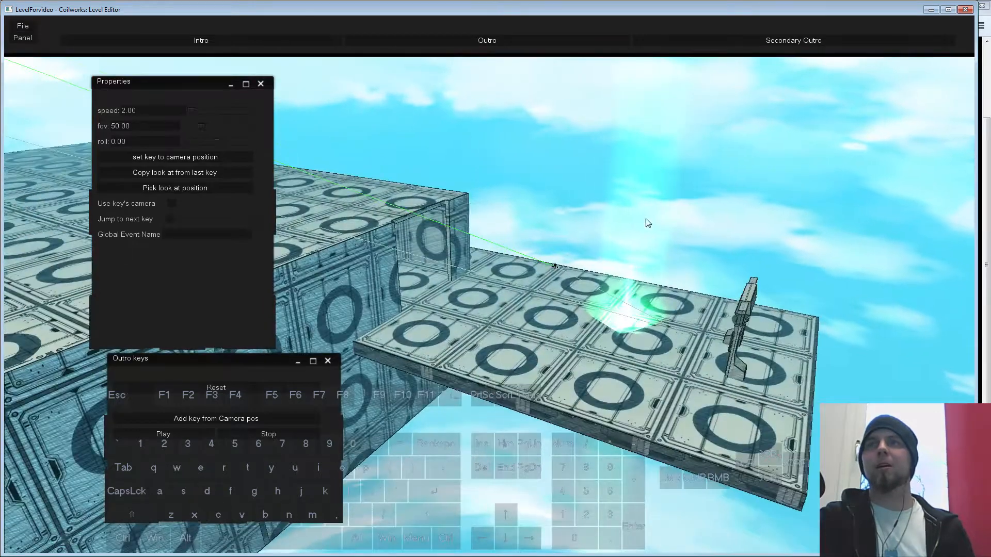
left_click(558, 266)
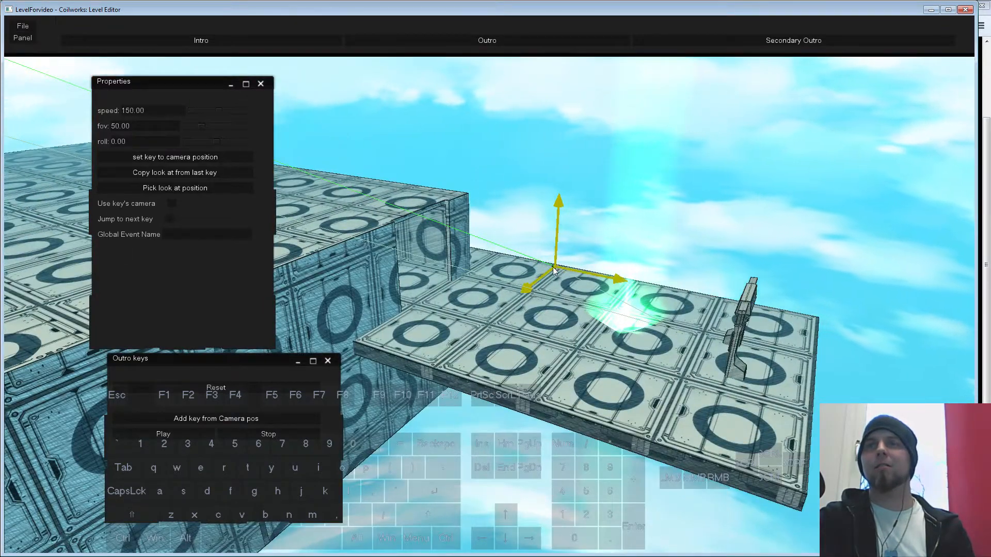
left_click(147, 110)
type("300")
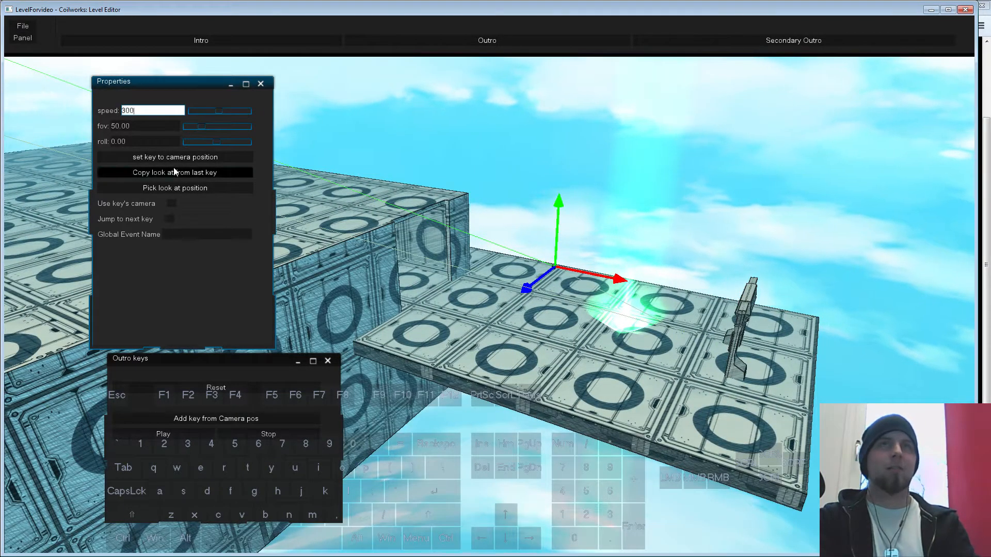
key("Return")
left_click(262, 85)
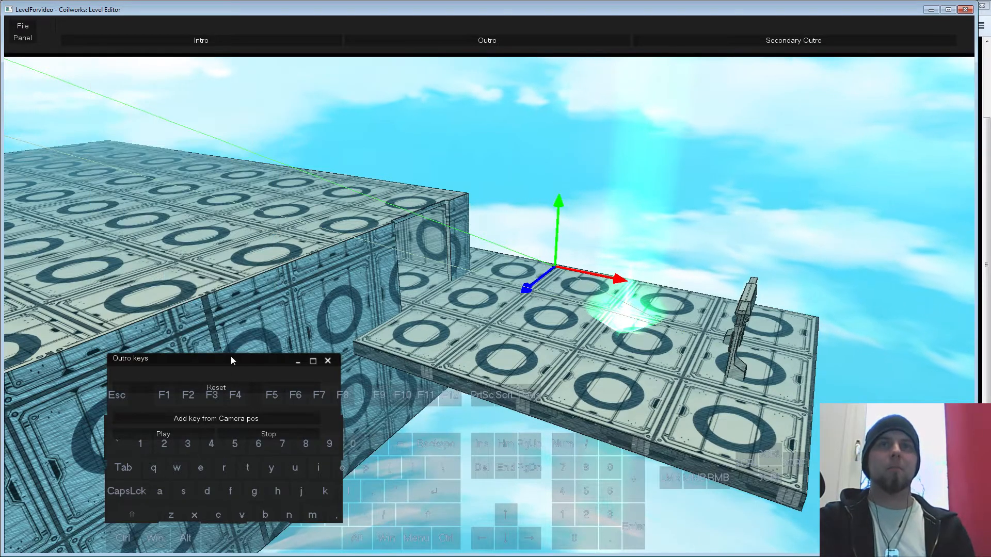
- Play the outro camera sequence, stop it and close the outro keys
left_click(174, 434)
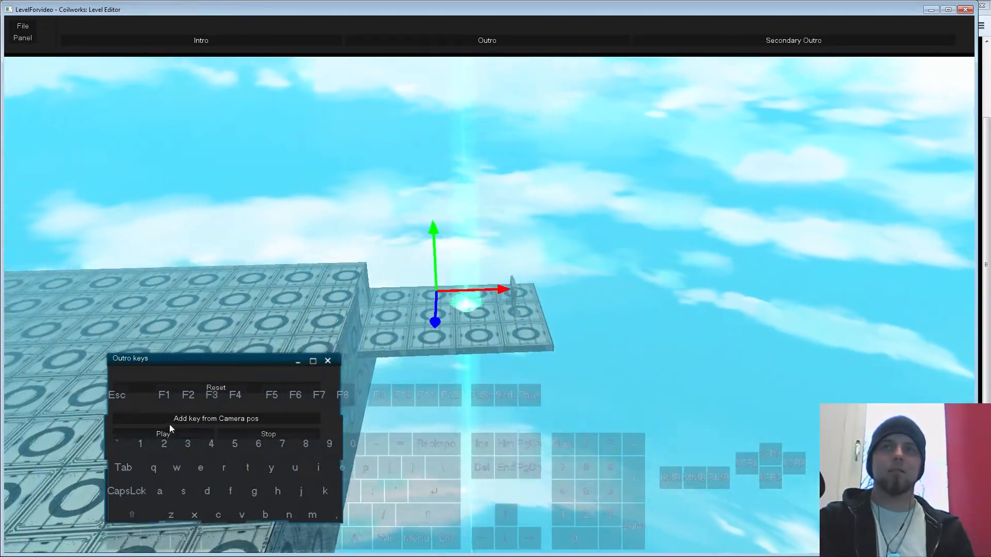
left_click(247, 434)
left_click(328, 361)
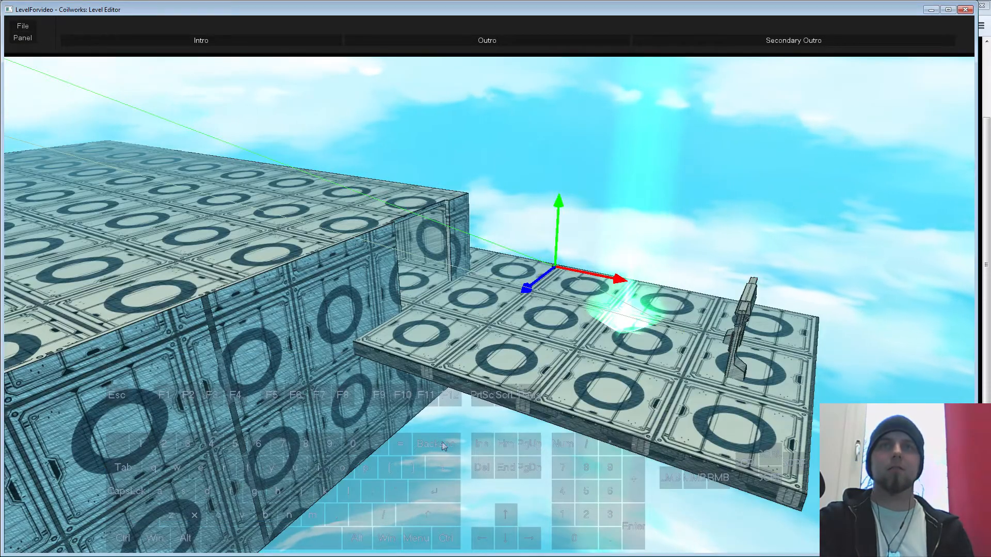
- Playtest the level from the start platform, restart the run once and return to the editor
key("a")
mouse_move(489, 476)
right_mouse_down()
mouse_move(446, 467)
mouse_move(486, 471)
mouse_move(461, 472)
mouse_move(471, 476)
right_mouse_up()
key("w")
key("w")
key("d")
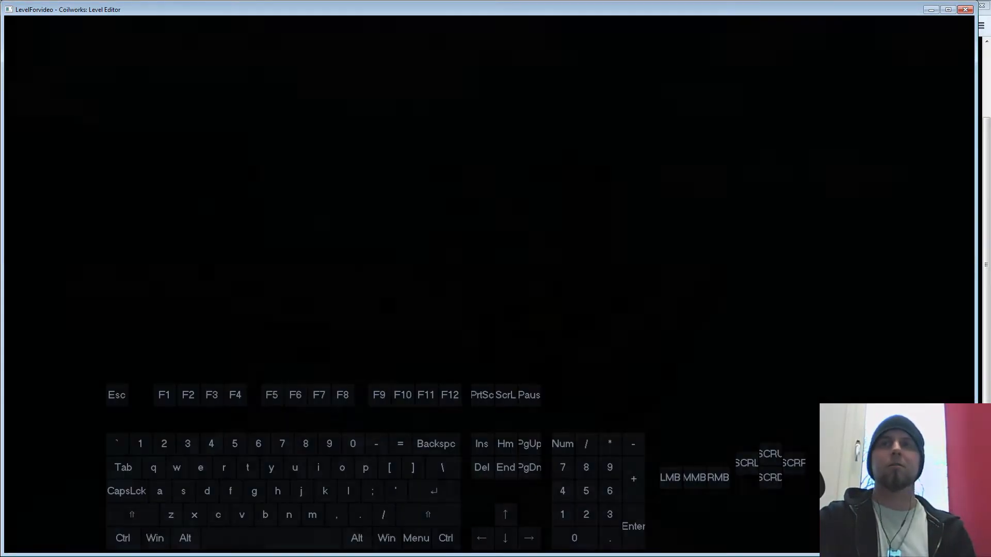
key("w")
key("d")
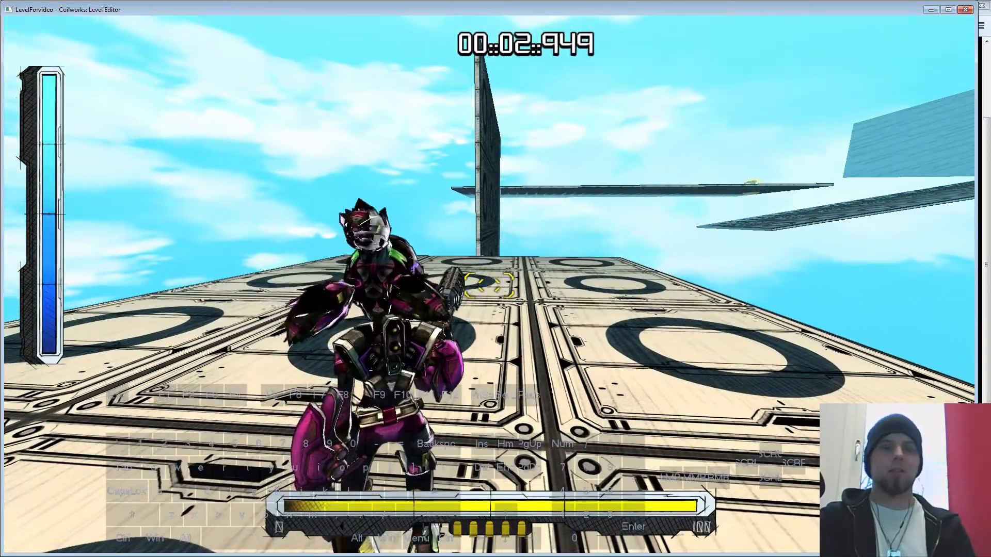
key("BackSpace")
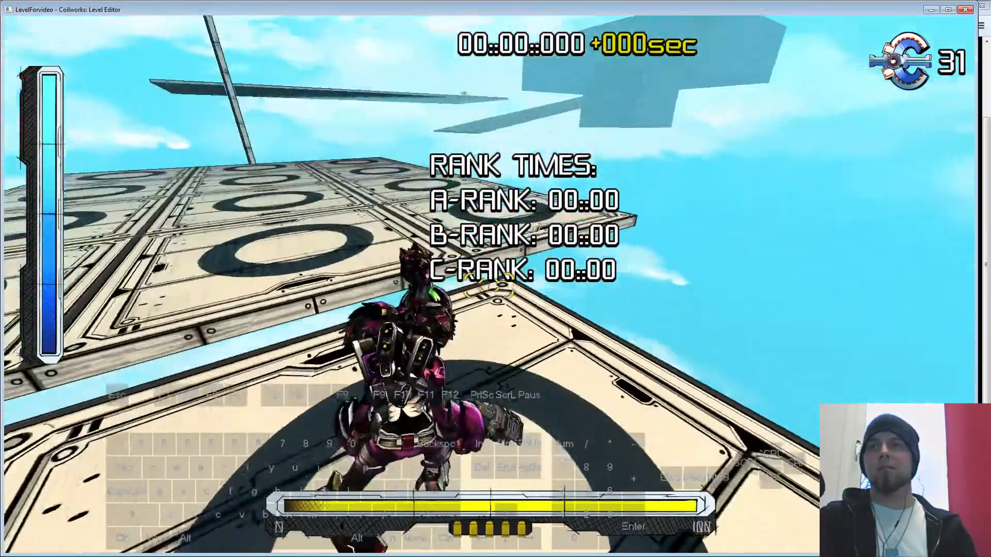
key("Escape")
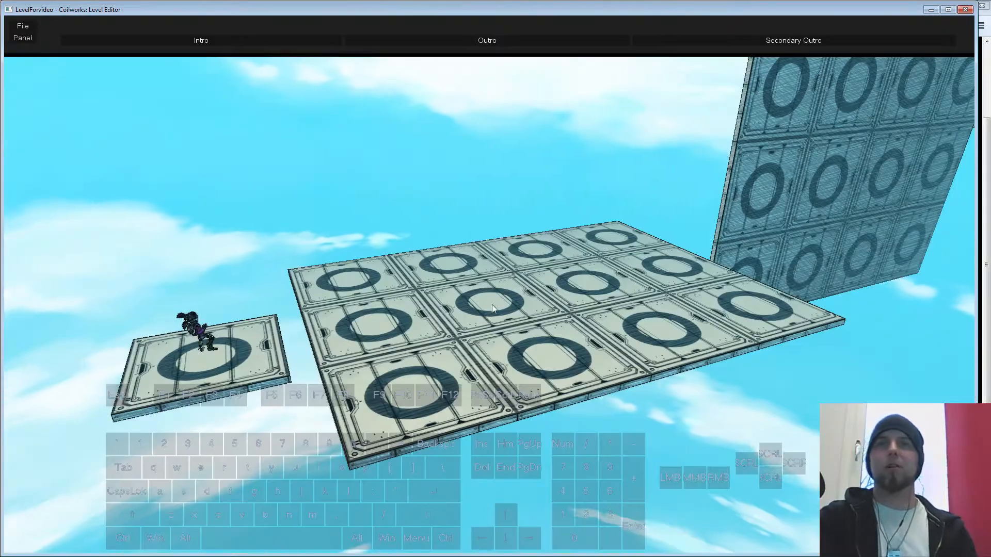
- Reopen the intro keys with the start platform in view and move their window clear of the first key
right_click_drag(492, 305, 493, 345)
key("s")
key("d")
left_click(195, 41)
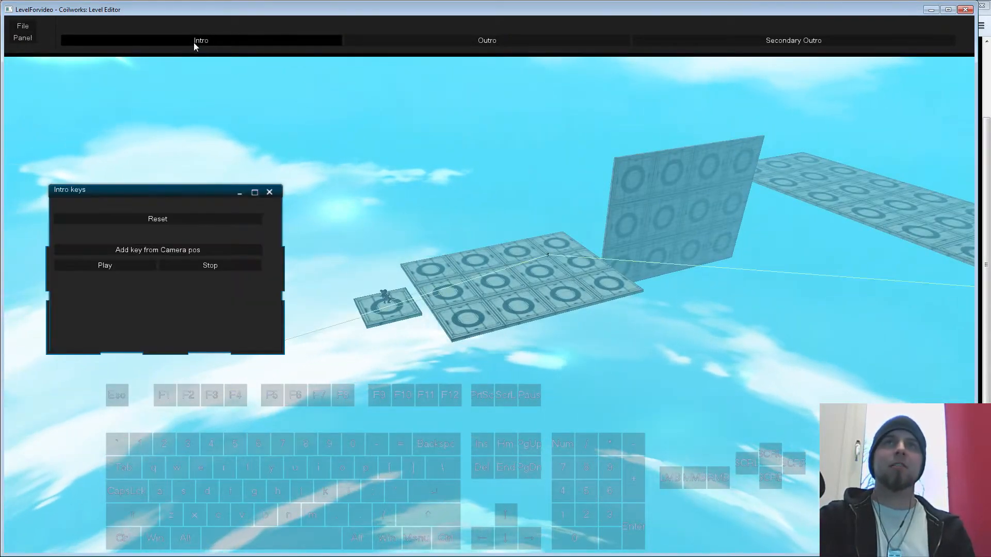
left_click_drag(166, 196, 171, 126)
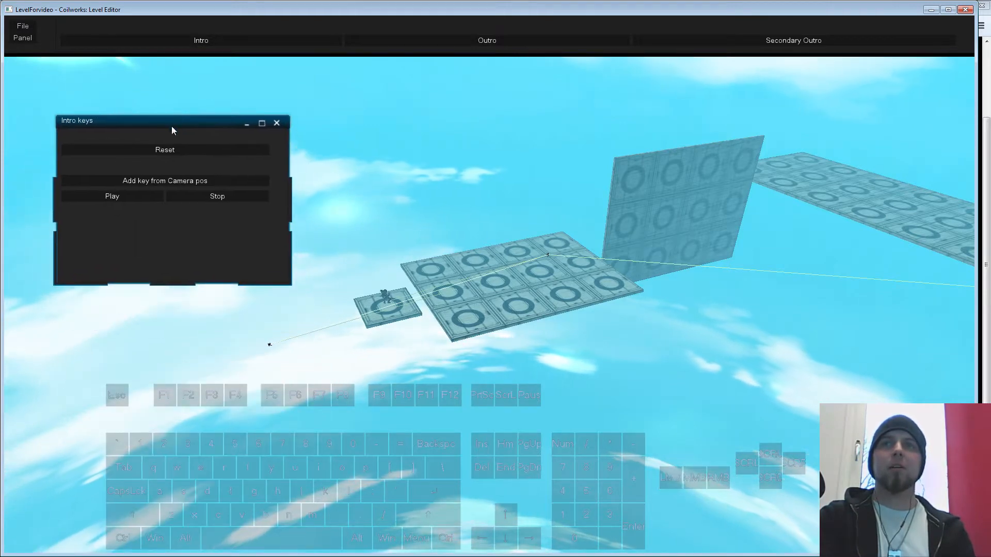
- Give the intro key beside the start platform the global event name IntroPlayer, and close its properties and the intro keys
key("w")
right_click_drag(426, 212, 423, 211)
key("d")
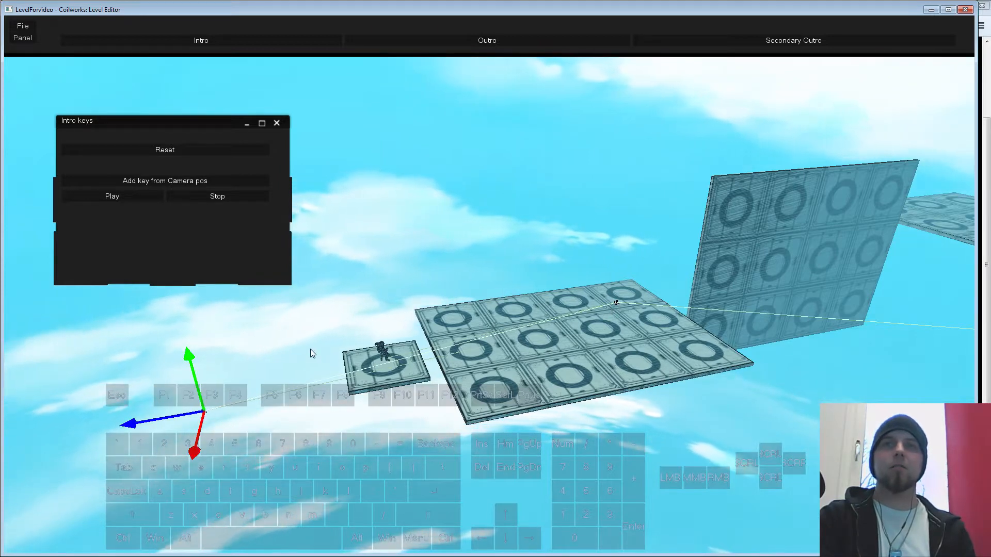
left_click(322, 409)
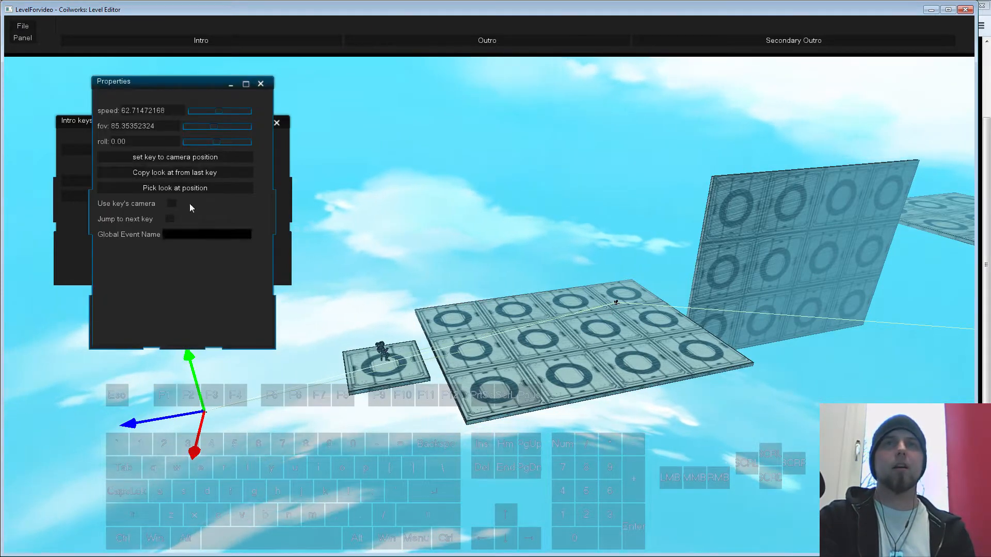
left_click_drag(146, 83, 115, 69)
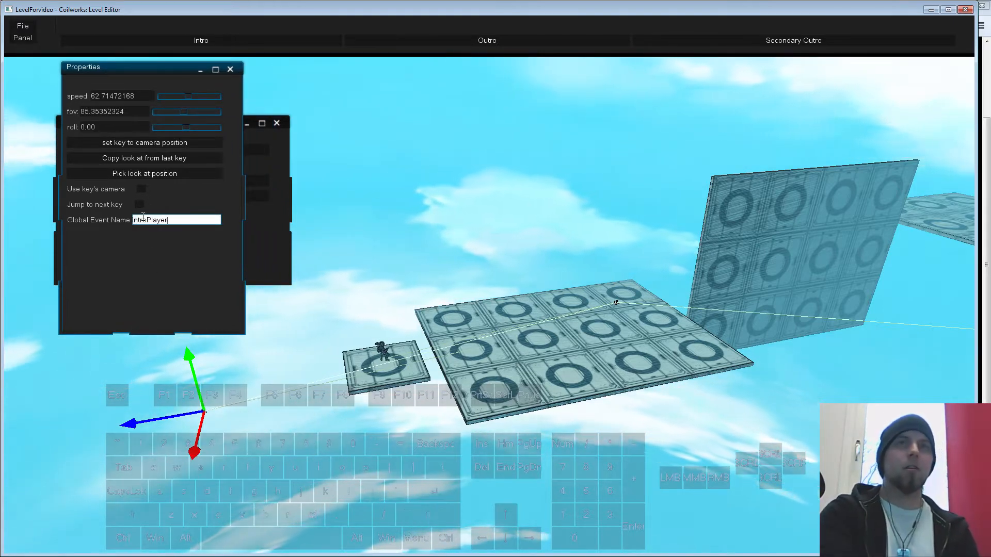
left_click(229, 69)
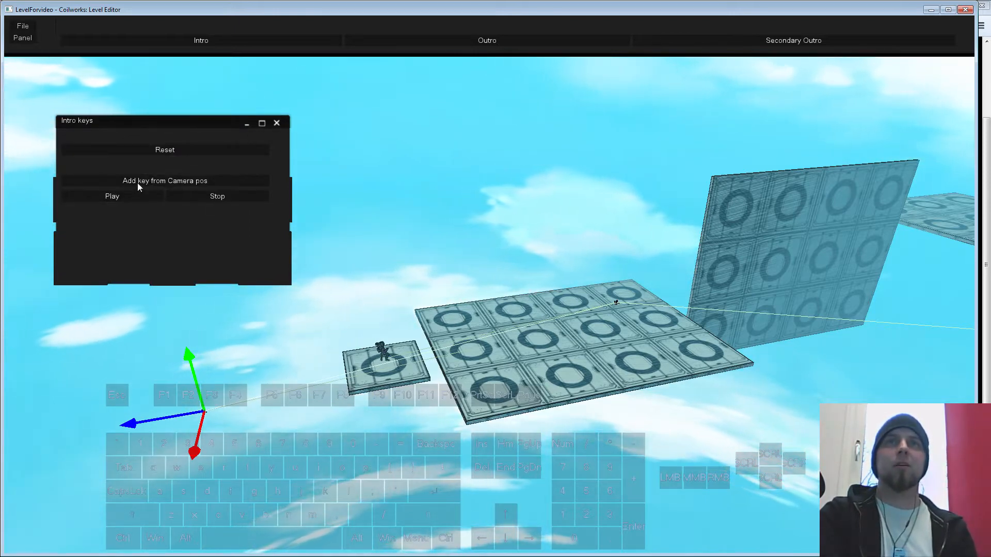
left_click(276, 123)
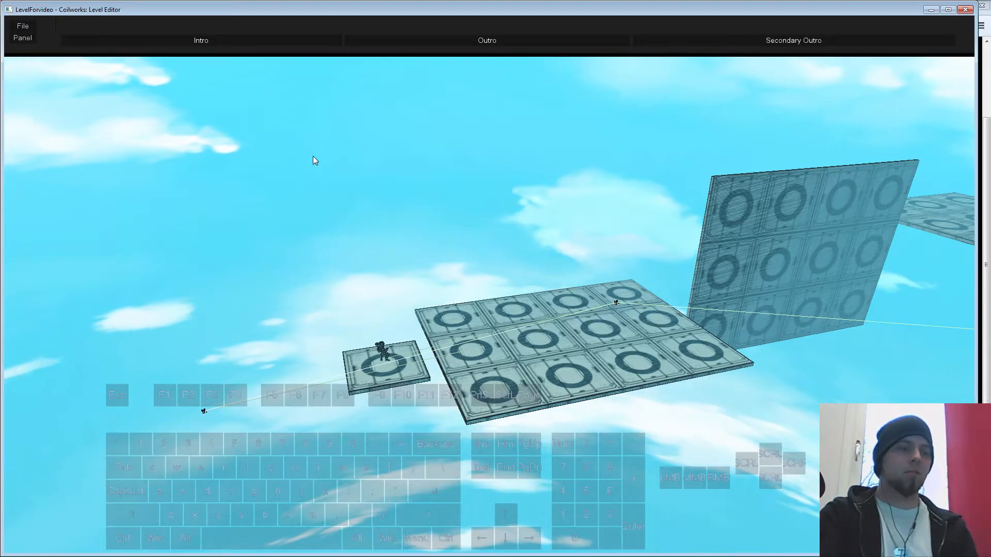
- Playtest the level with its intro sequence, running past the vertical wall, along the long walkway and onto the raised block with the two turrets
key("F5")
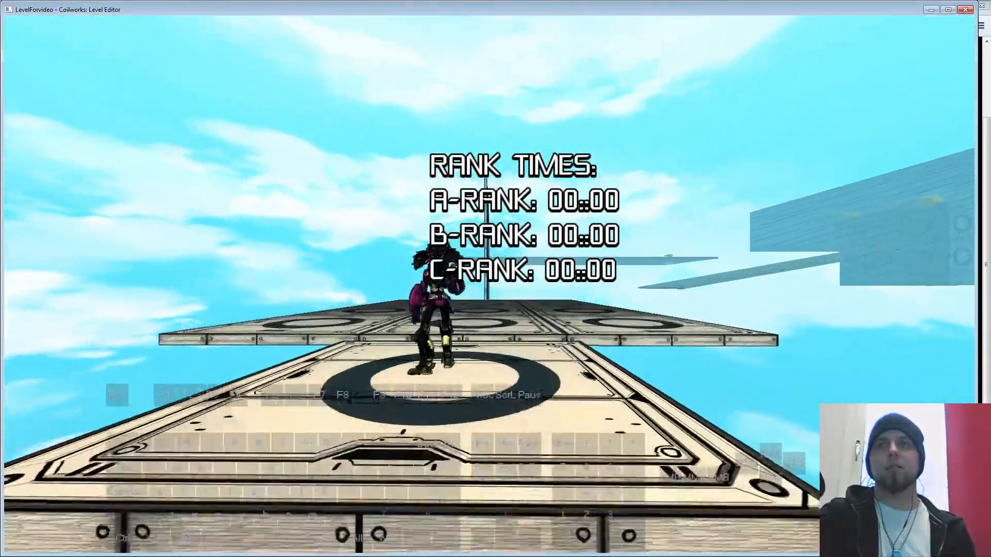
key("w")
key("d")
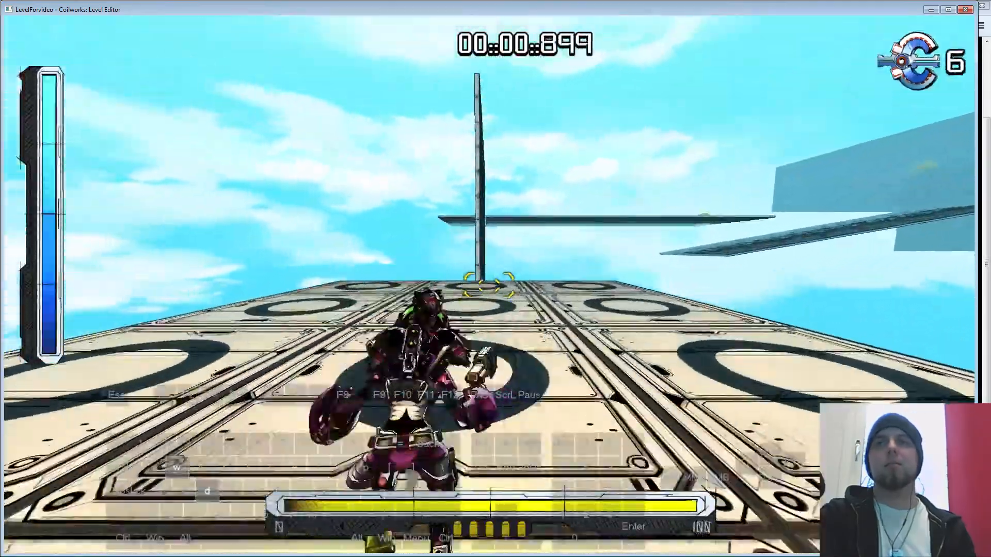
key("space")
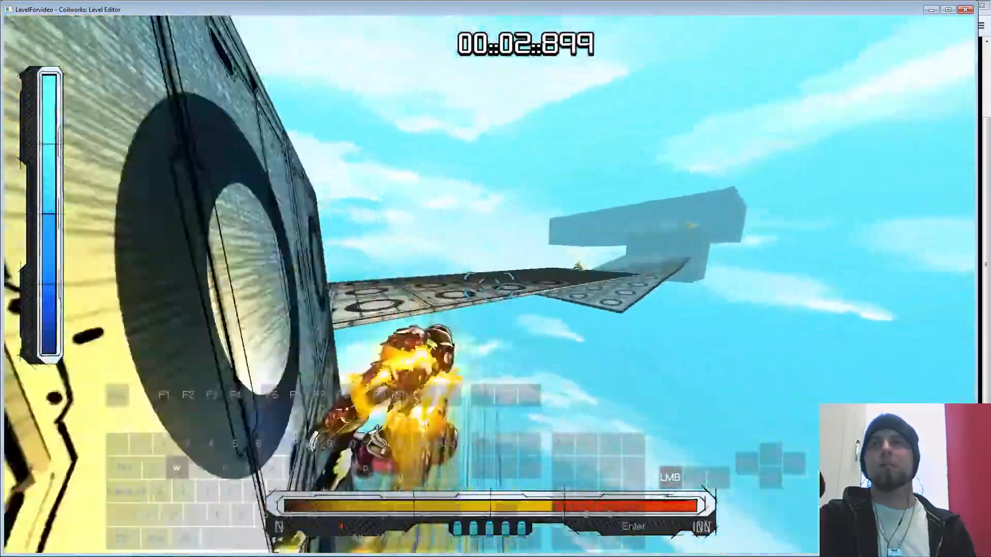
key("a")
left_click(489, 285)
left_click(488, 285)
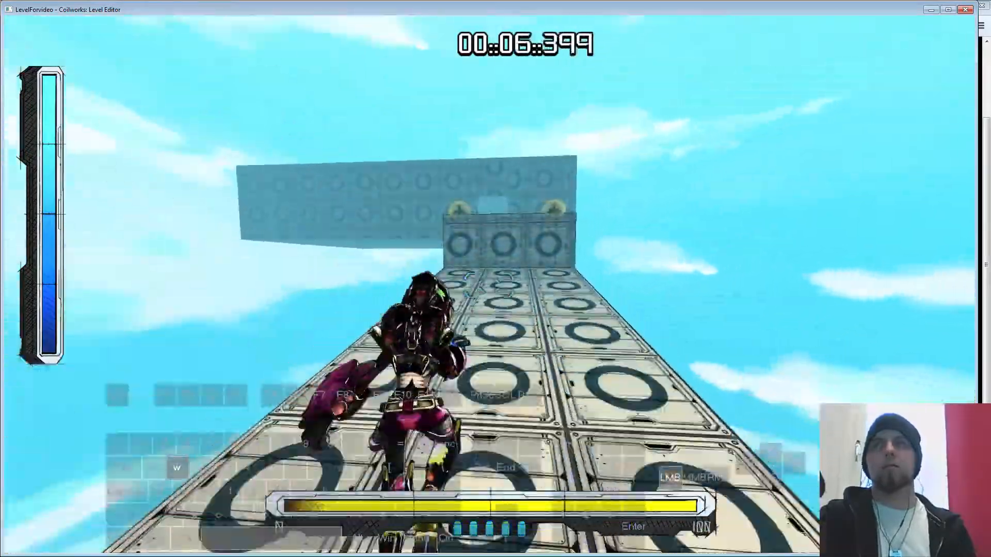
left_click(488, 285)
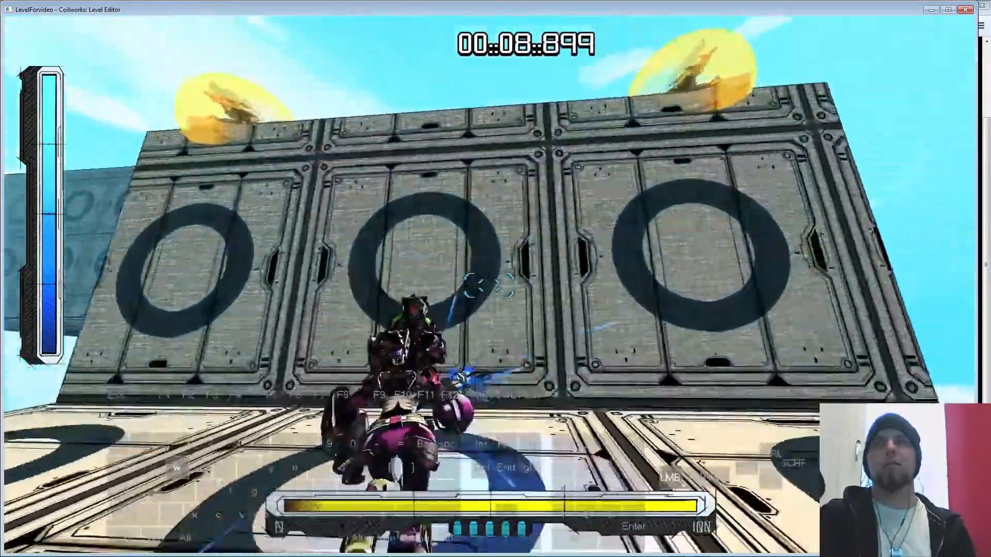
key("space")
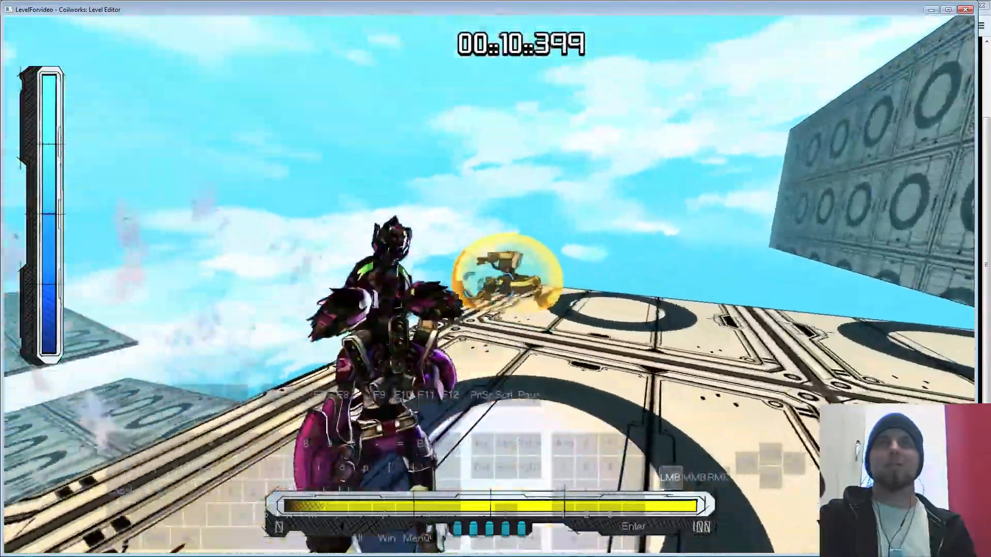
left_click(488, 285)
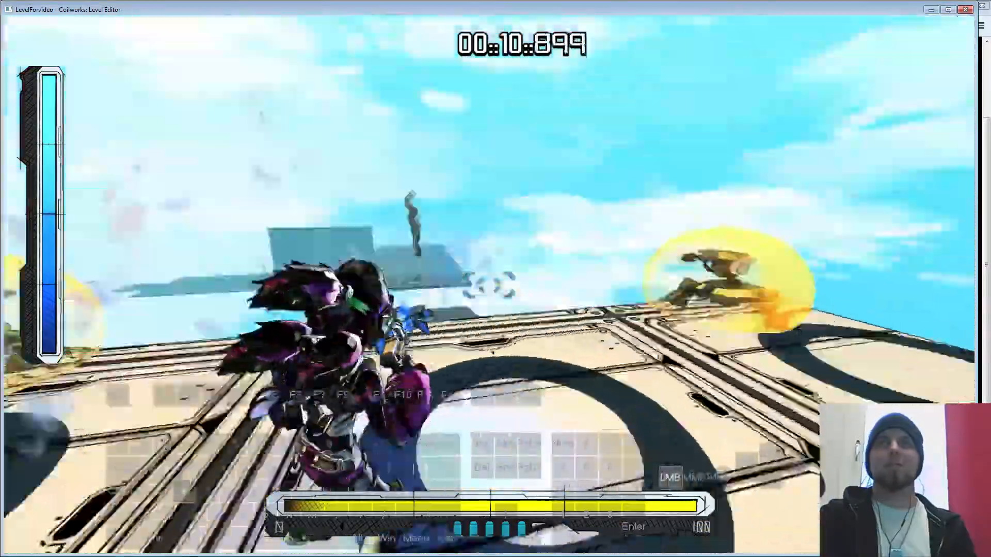
key("w")
key("w")
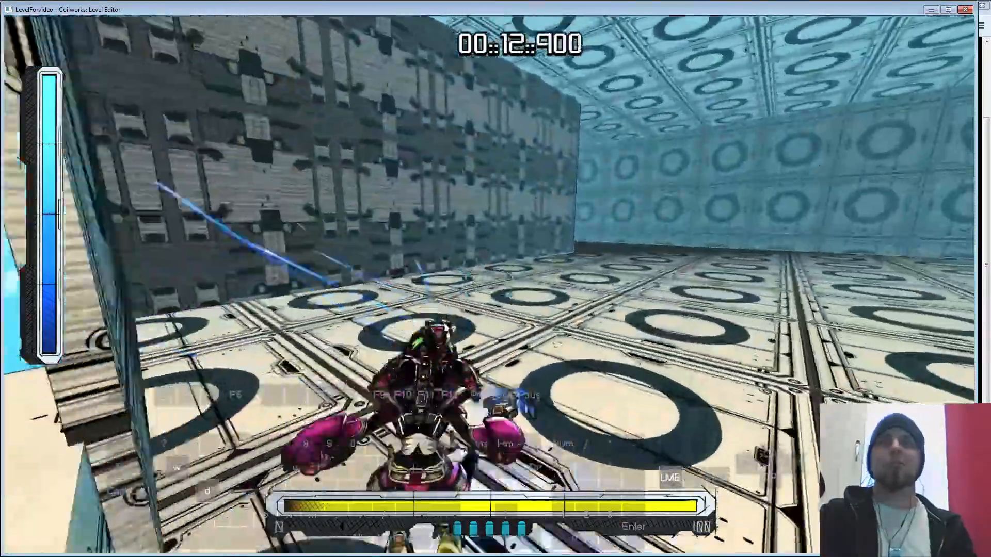
- Finish the playtest through the enclosed corridors to the goal, skip the results screen and return to the editor
key("d")
key("w")
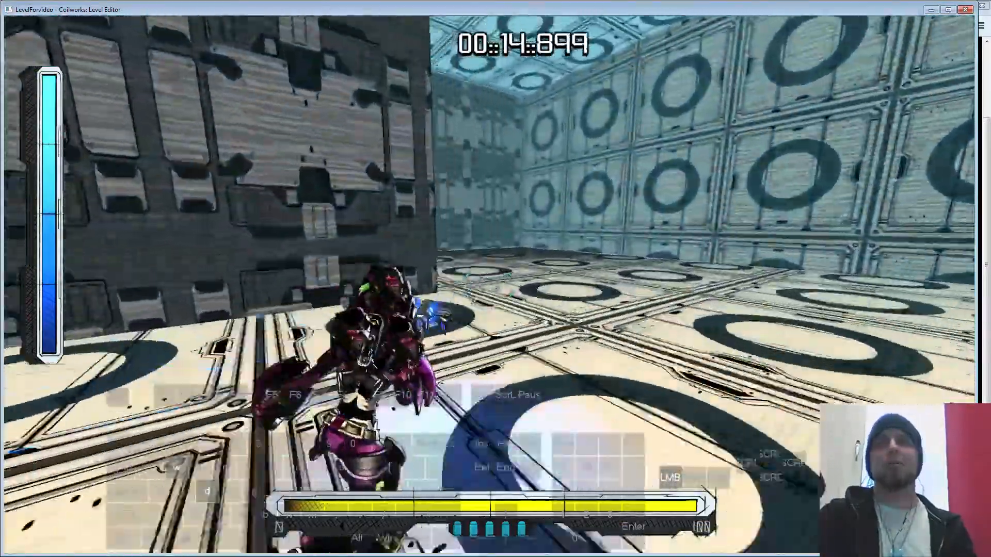
key("w")
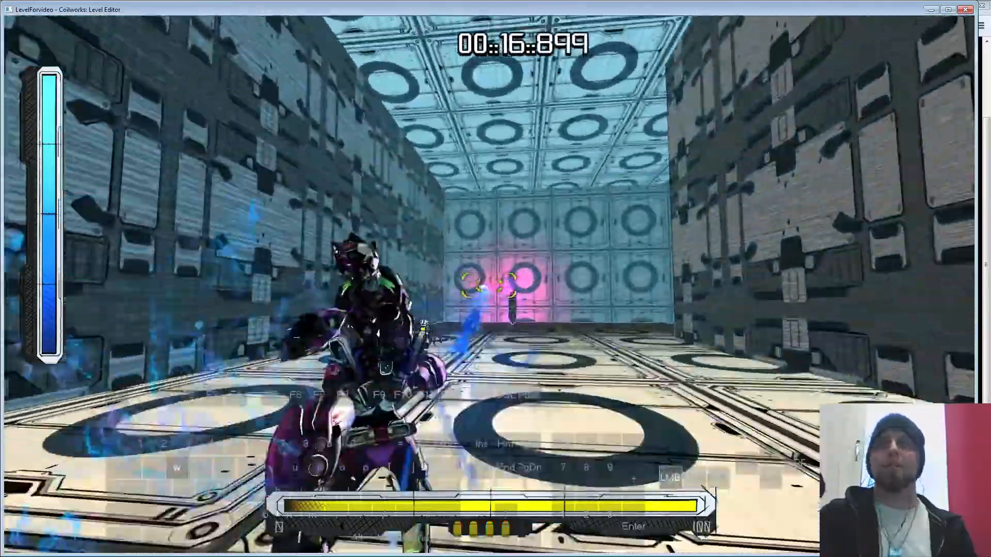
key("w")
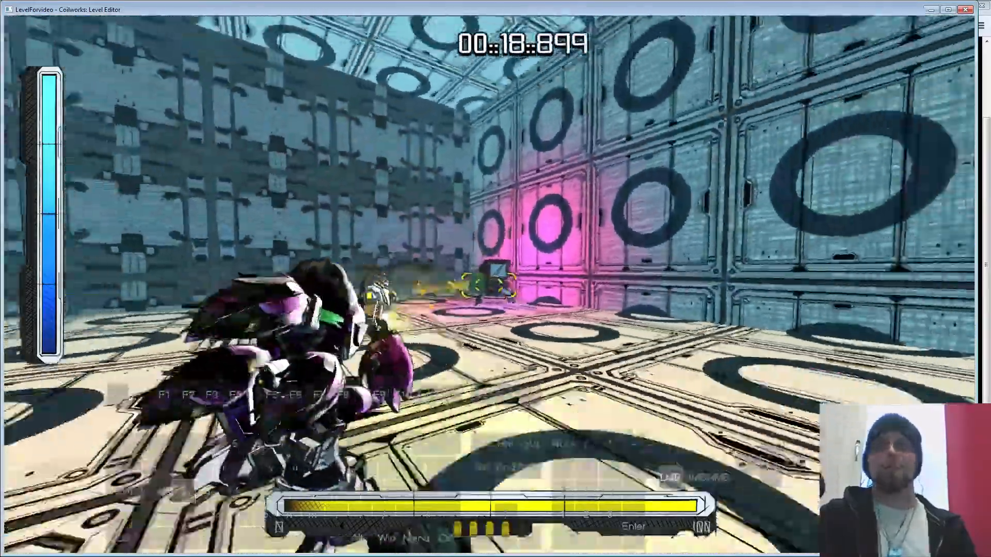
key("w")
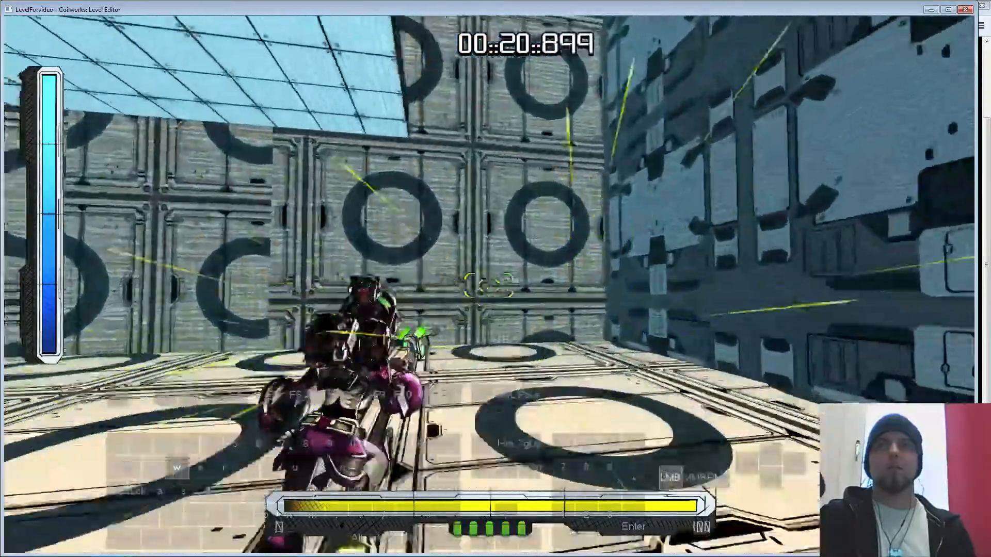
key("space")
key("w")
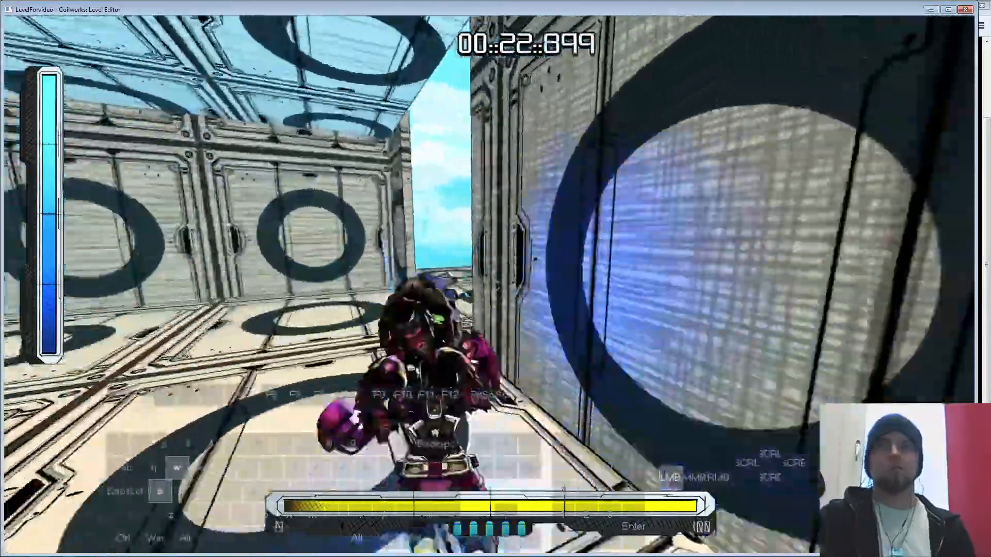
key("w")
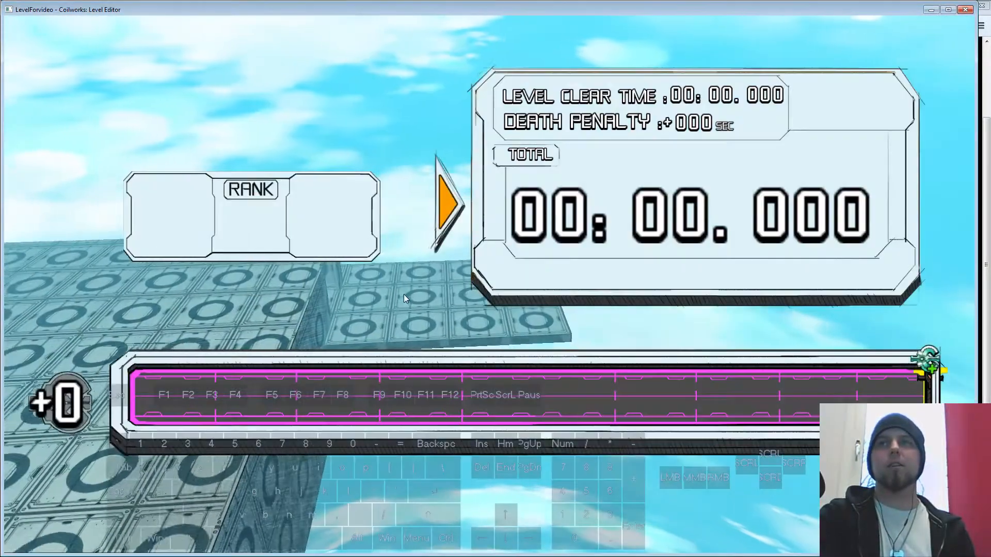
left_click(701, 512)
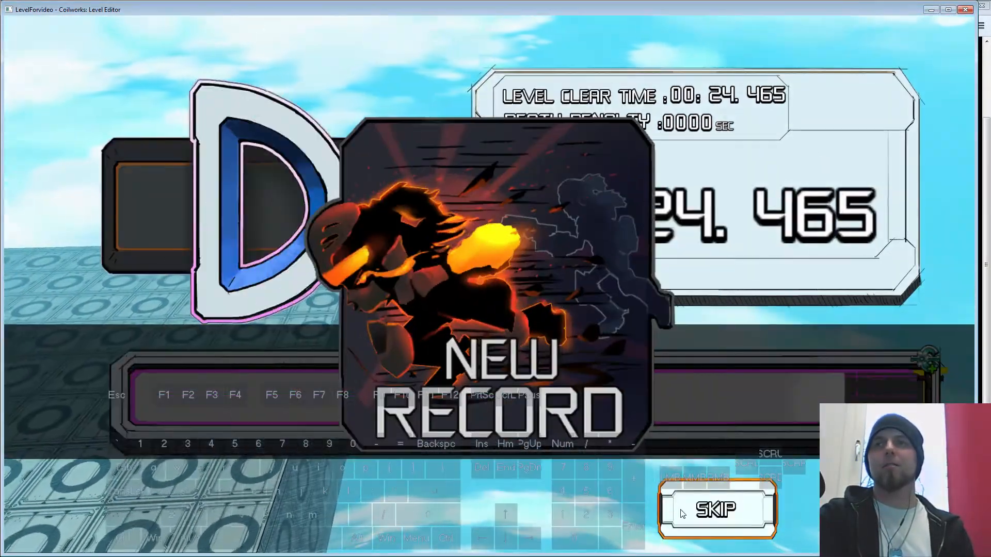
left_click(706, 519)
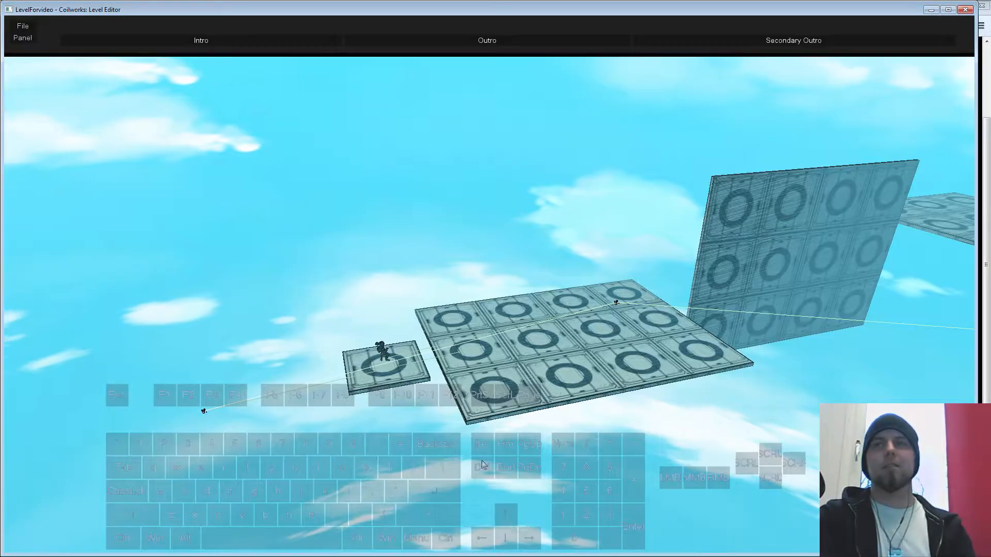
- In asset editing, move both turrets on the raised block together from its outer edge to the side beside the building entrance
right_click_drag(522, 485, 438, 345)
key("w")
key("d")
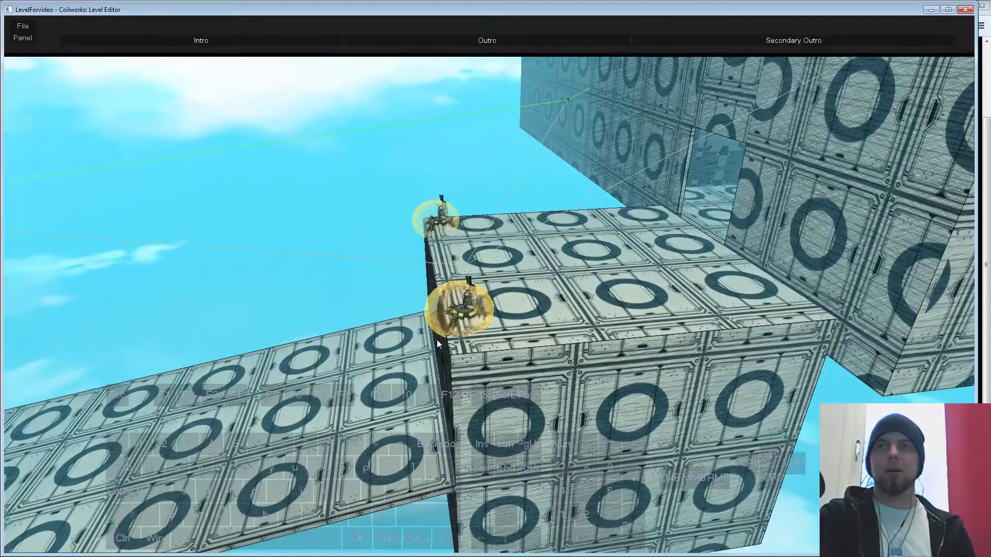
key("F1")
left_click(464, 308)
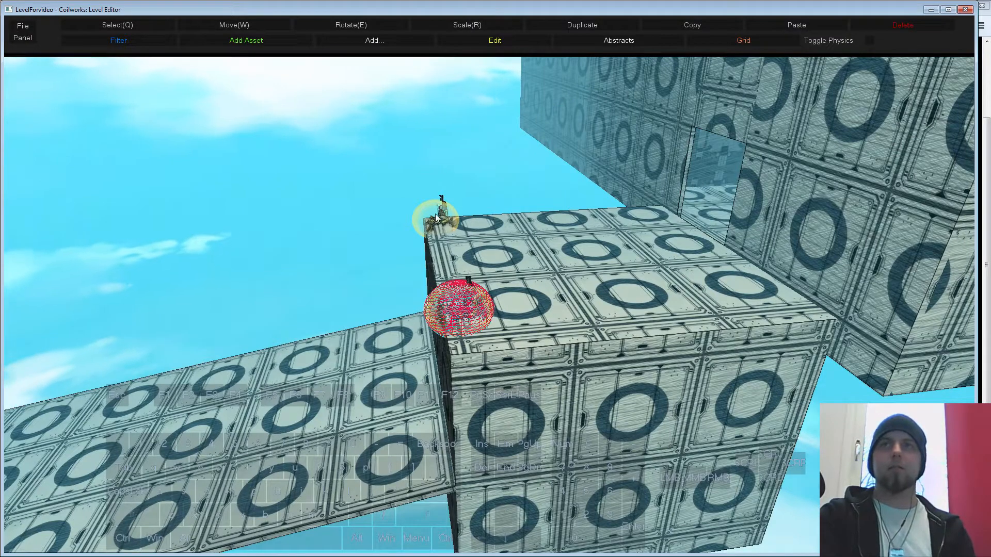
left_click(435, 214, "shift")
key("w")
left_click_drag(439, 251, 678, 248)
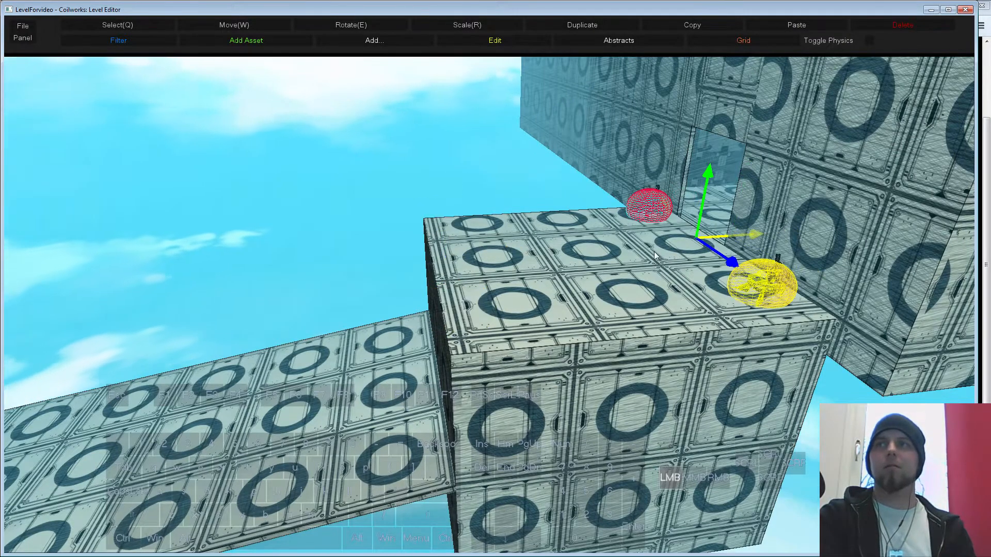
left_click(446, 185)
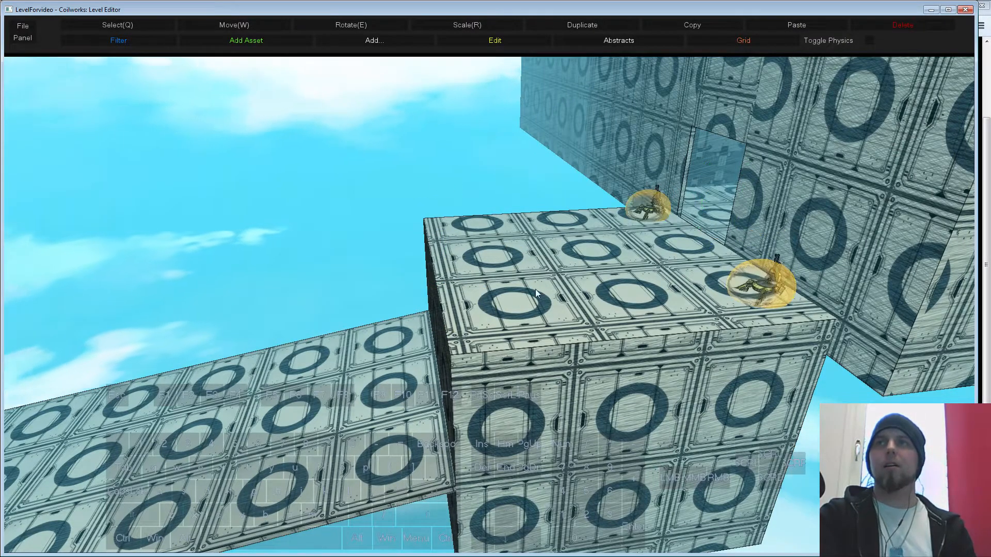
- Rotate the far turret beside the building entrance about its vertical axis, deselect it and save the level
key("e")
left_click(762, 291)
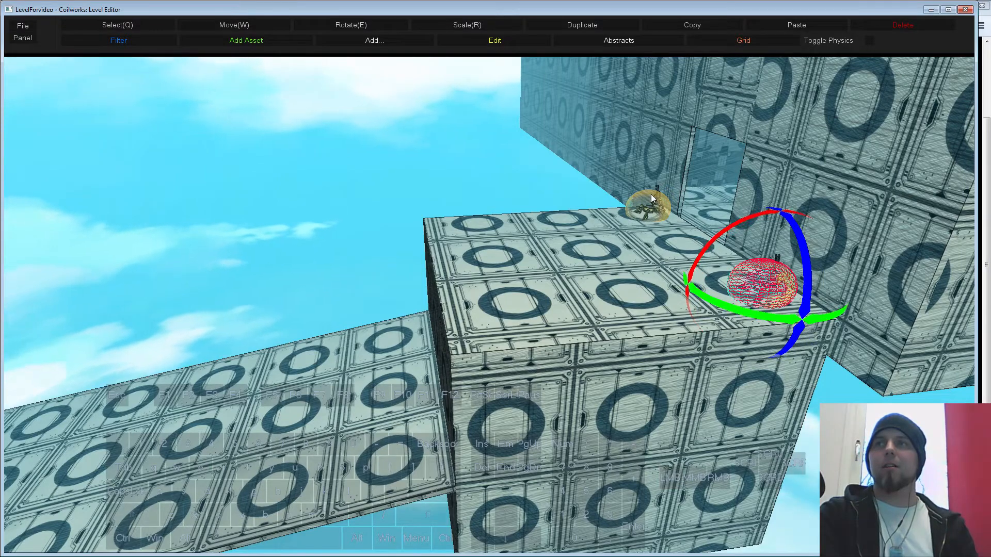
left_click(652, 195)
left_click_drag(615, 230, 648, 235)
left_click(519, 203)
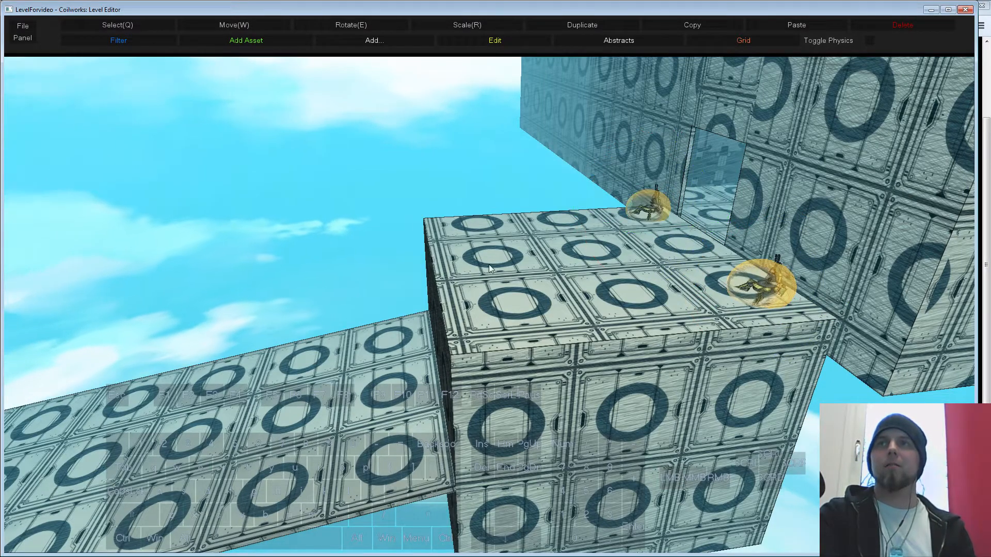
key("ctrl+s")
- Switch to the level settings and select the red boundary volume around the platforms
right_click_drag(473, 348, 463, 340)
key("s")
key("w")
left_click(23, 37)
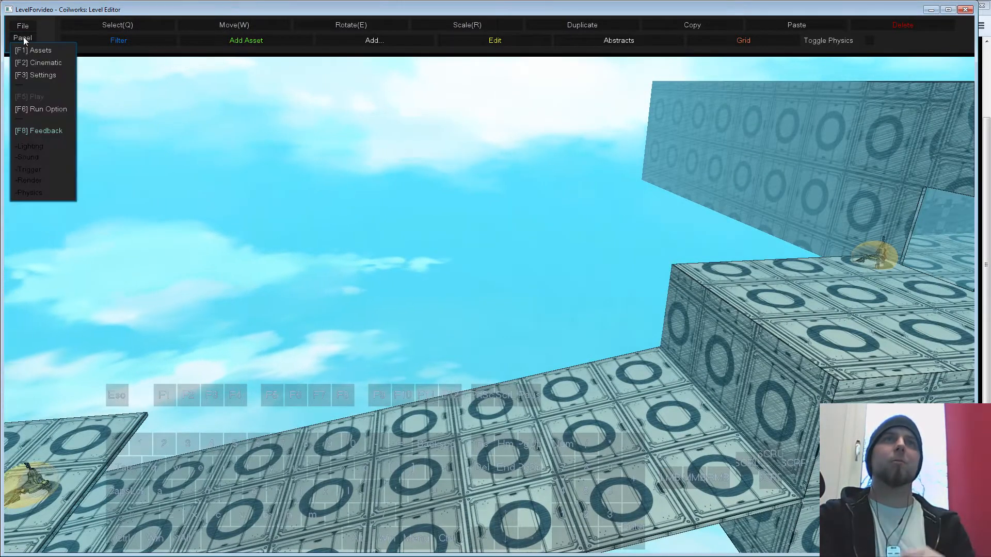
left_click(256, 158)
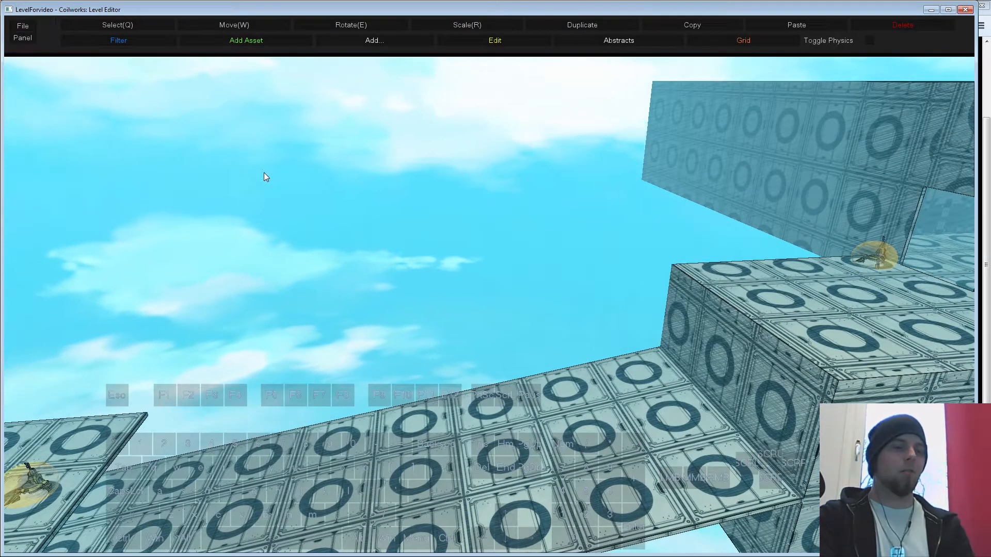
key("F2")
right_click_drag(375, 244, 375, 244)
key("s")
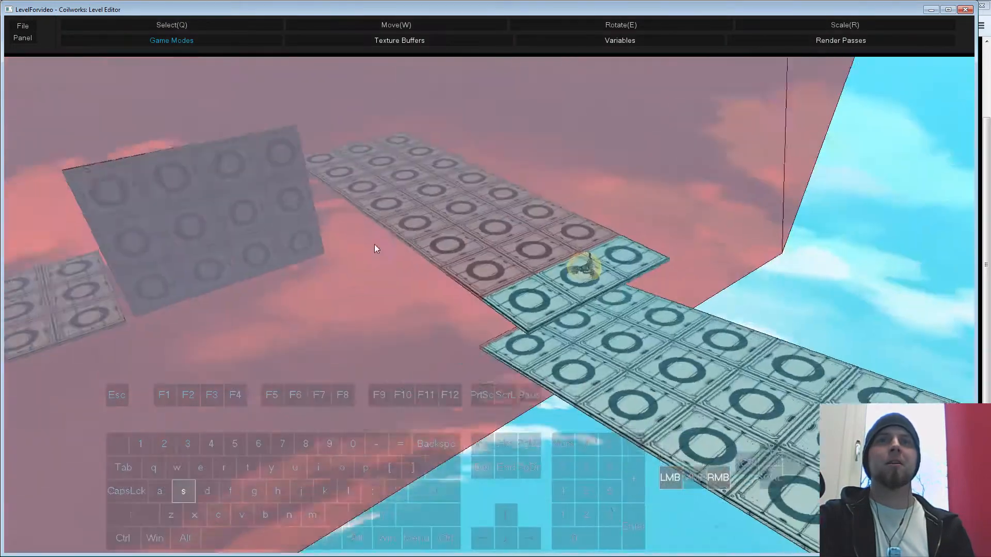
left_click_drag(455, 318, 331, 397)
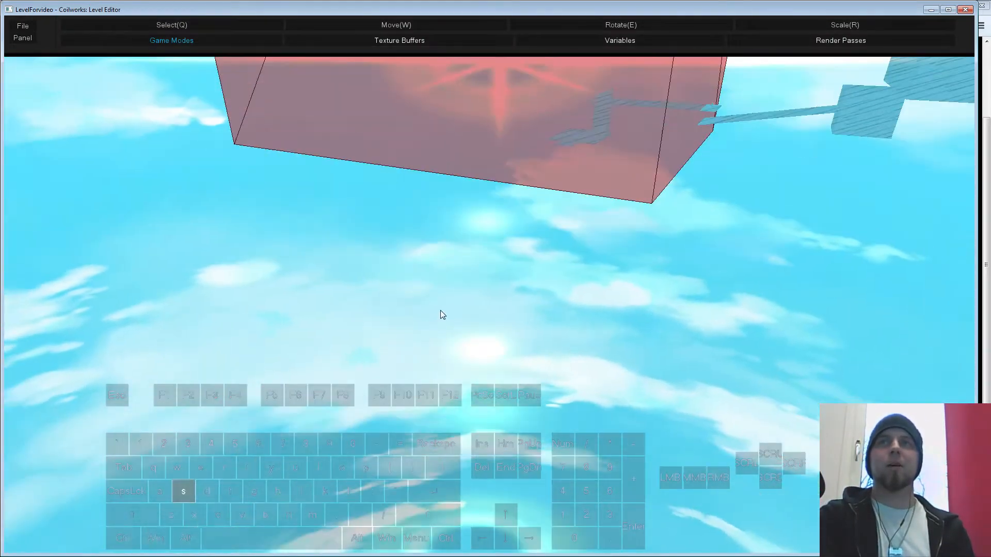
middle_click_drag(441, 311, 444, 404)
left_click(328, 222)
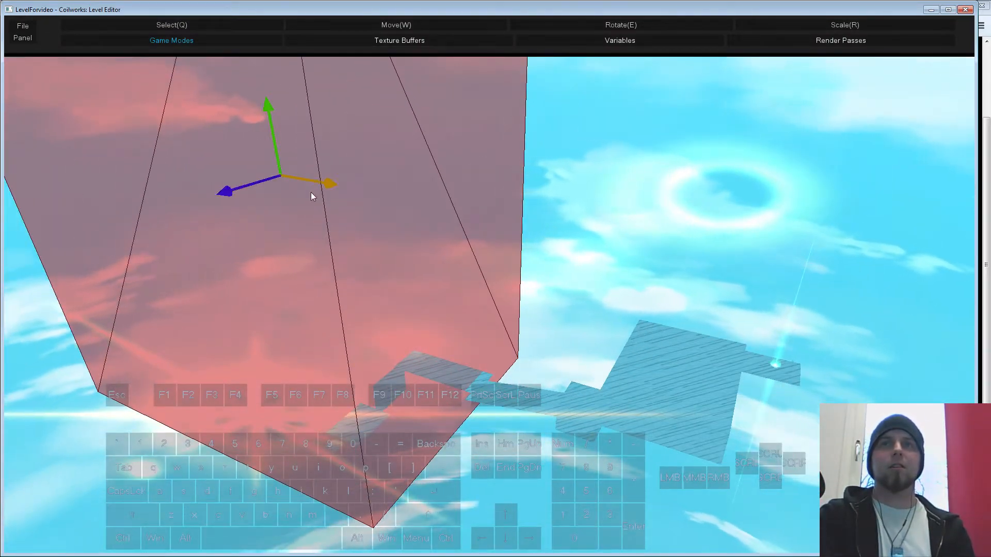
- Move the red boundary volume along its red axis and lower it so that it surrounds the platforms
left_click_drag(311, 192, 529, 262)
key("s")
left_click_drag(401, 355, 380, 351)
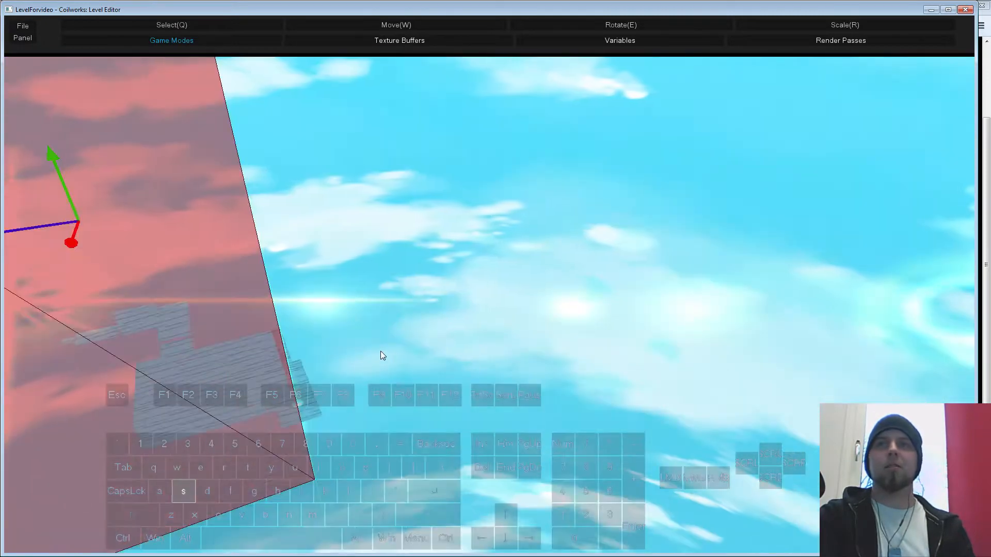
middle_click_drag(380, 351, 398, 321)
left_click_drag(283, 138, 289, 245)
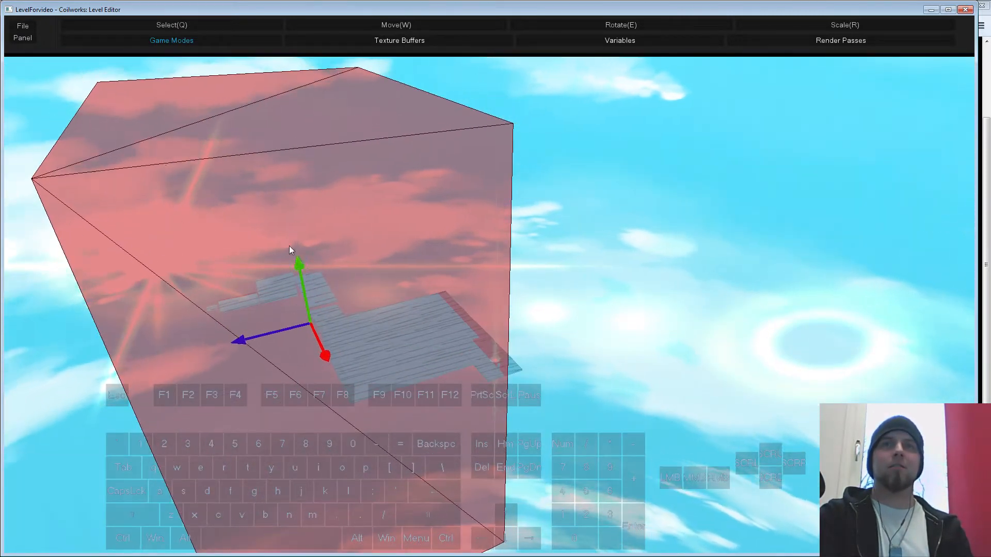
- Scale the boundary volume slightly larger along its blue axis and flatten its height around the level
key("r")
left_click_drag(263, 340, 239, 346)
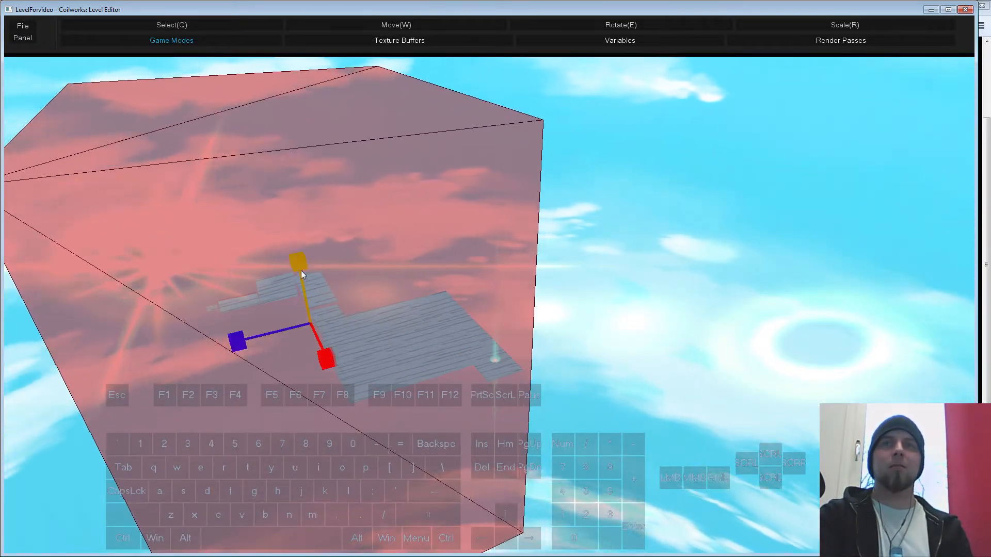
left_click_drag(302, 270, 339, 442)
key("s")
middle_click_drag(339, 441, 506, 450)
key("w")
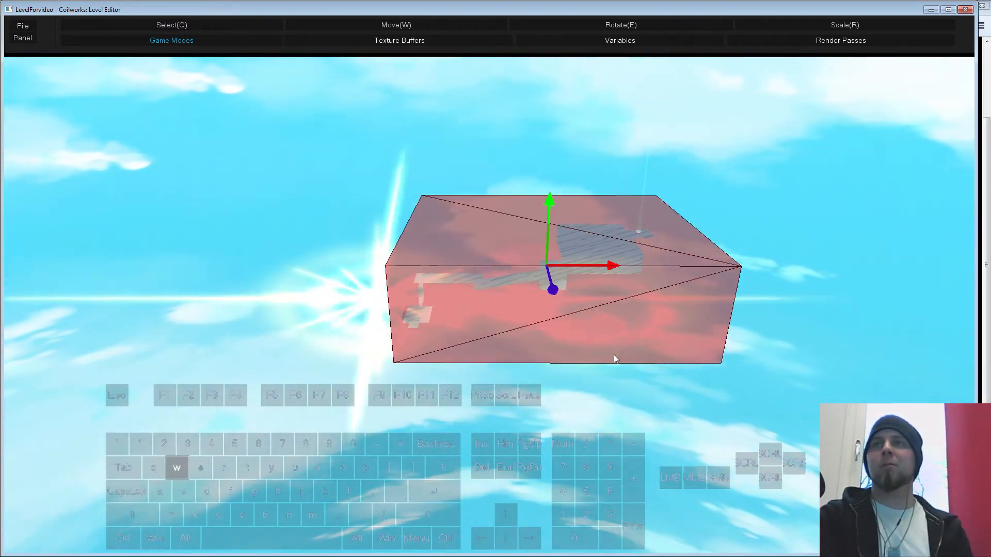
- Shift the boundary volume slightly along its red axis and adjust its scale along that same axis
left_click_drag(605, 267, 600, 266)
key("s")
left_click_drag(621, 398, 559, 437)
key("r")
left_click_drag(208, 274, 225, 263)
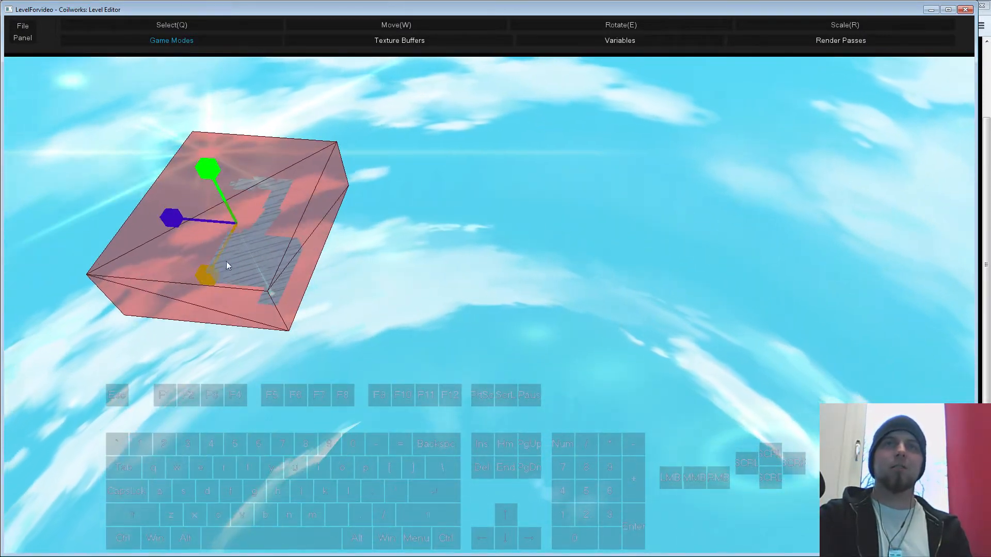
- Nudge the boundary volume along its blue axis toward the platforms and deselect it
key("s")
middle_click_drag(364, 308, 469, 331)
right_click_drag(468, 331, 645, 475)
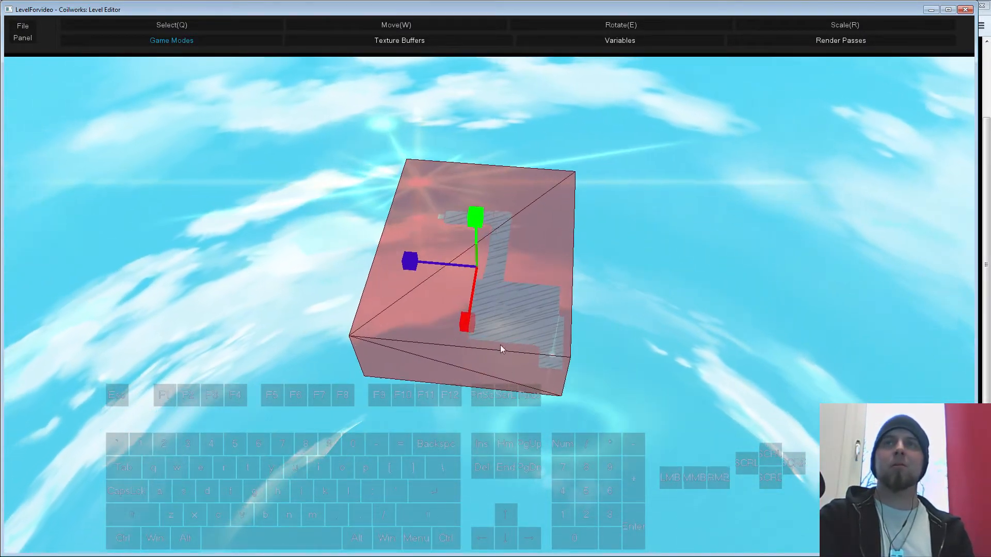
key("w")
left_click_drag(445, 264, 457, 270)
left_click(689, 373)
- Bring the goal platform into view, open the game modes list and move its window higher, clear of the keyboard overlay
key("w")
key("a")
right_click_drag(688, 372, 695, 373)
key("s")
mouse_move(457, 373)
right_mouse_down()
mouse_move(403, 338)
mouse_move(447, 335)
mouse_move(411, 361)
mouse_move(442, 398)
mouse_move(451, 368)
right_mouse_up()
key("w")
key("s")
left_click(149, 42)
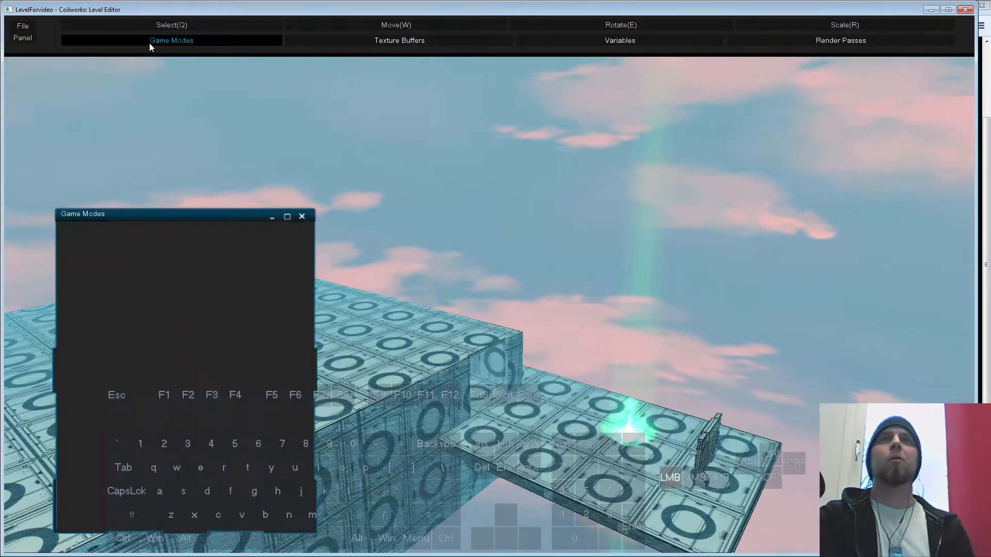
left_click_drag(144, 218, 121, 121)
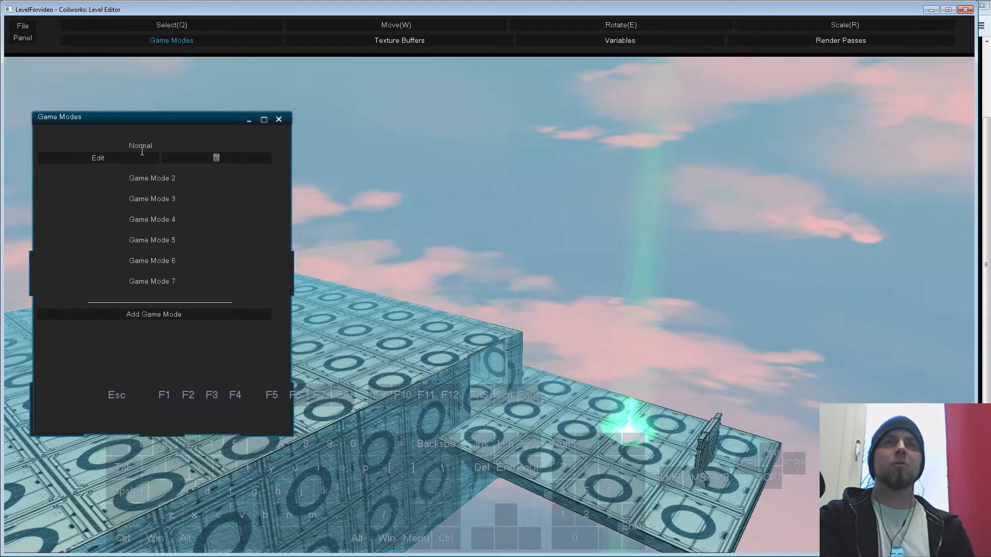
- Edit the Normal game mode's rank values to S 19, A 45, B 96 and C 215, and close its settings
left_click(98, 158)
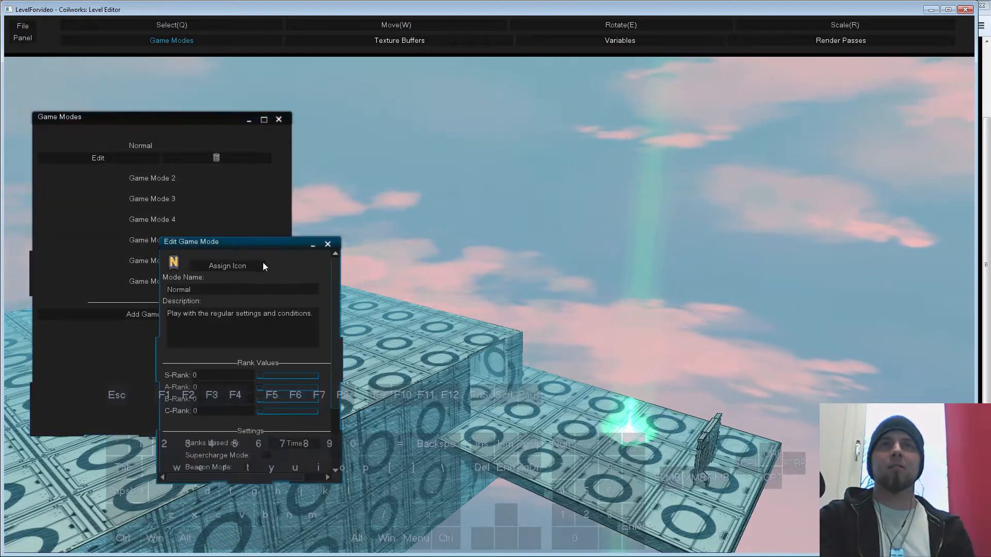
left_click_drag(222, 242, 207, 168)
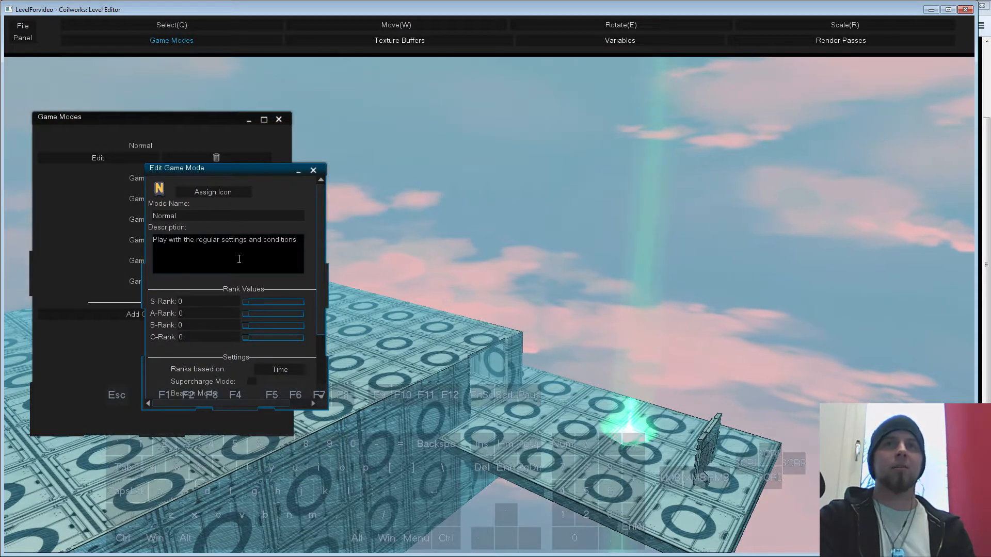
left_click(248, 304)
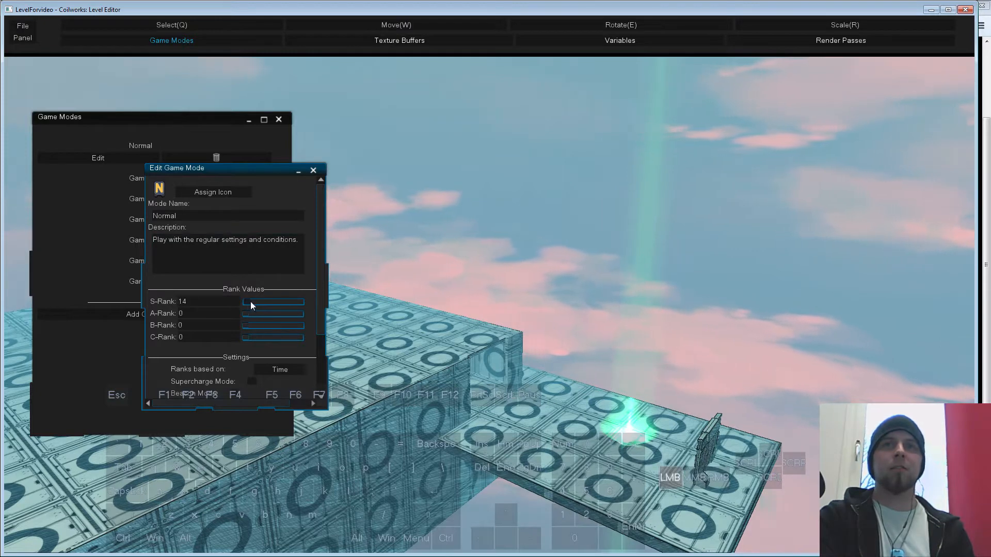
left_click_drag(247, 315, 284, 337)
scroll(320, 341, "down", 3)
scroll(320, 379, "up", 3)
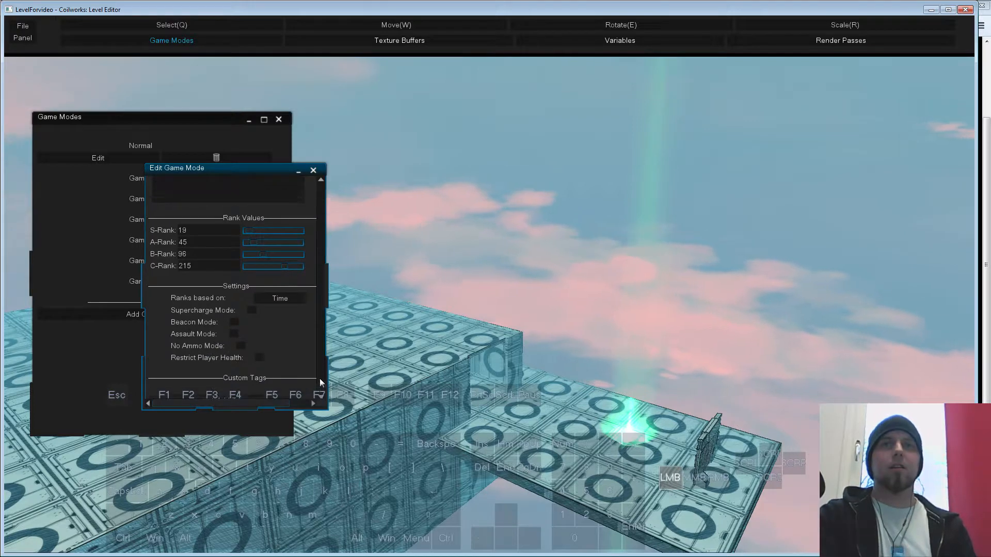
left_click(313, 171)
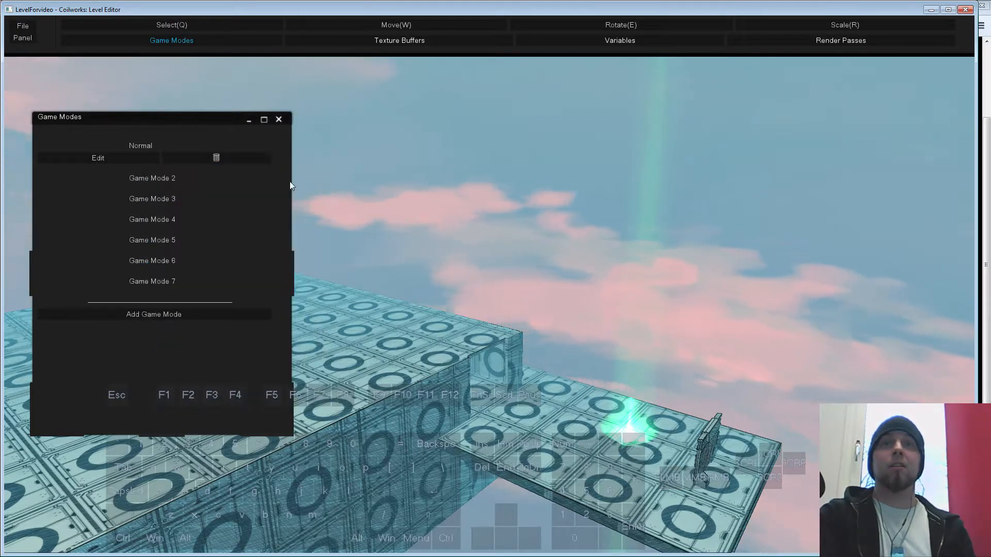
- Add a new game mode named FragigleAssault
left_click(139, 315)
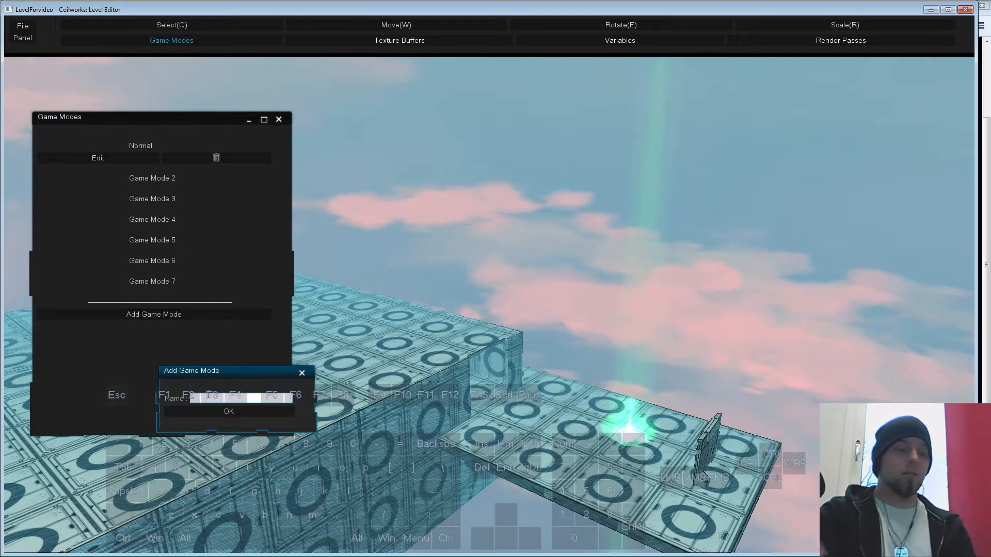
type("FragigleA")
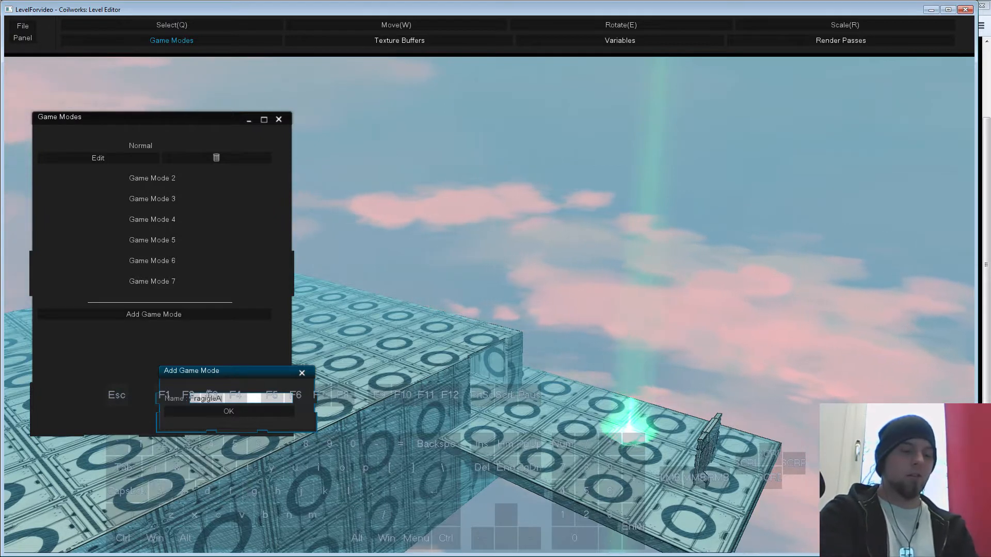
type("ssault")
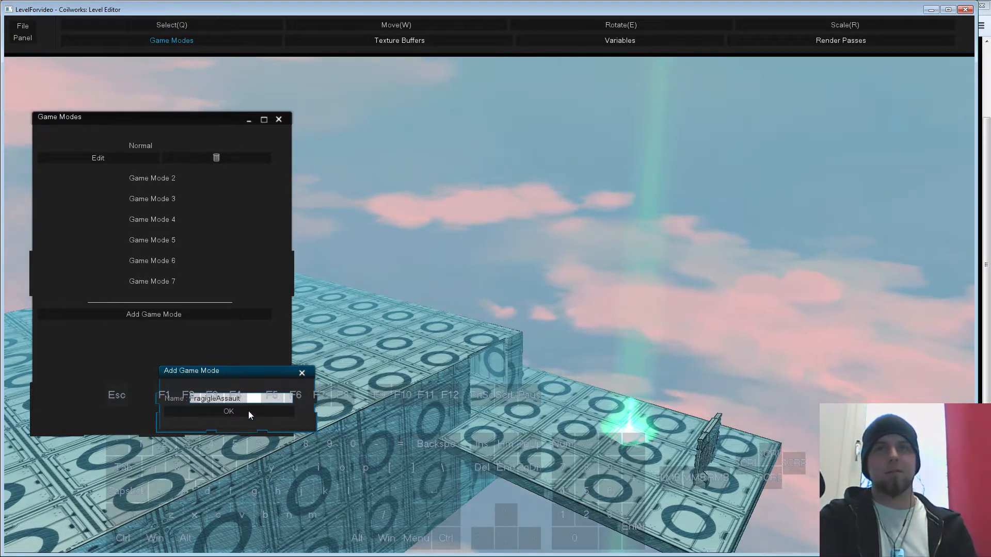
left_click(230, 410)
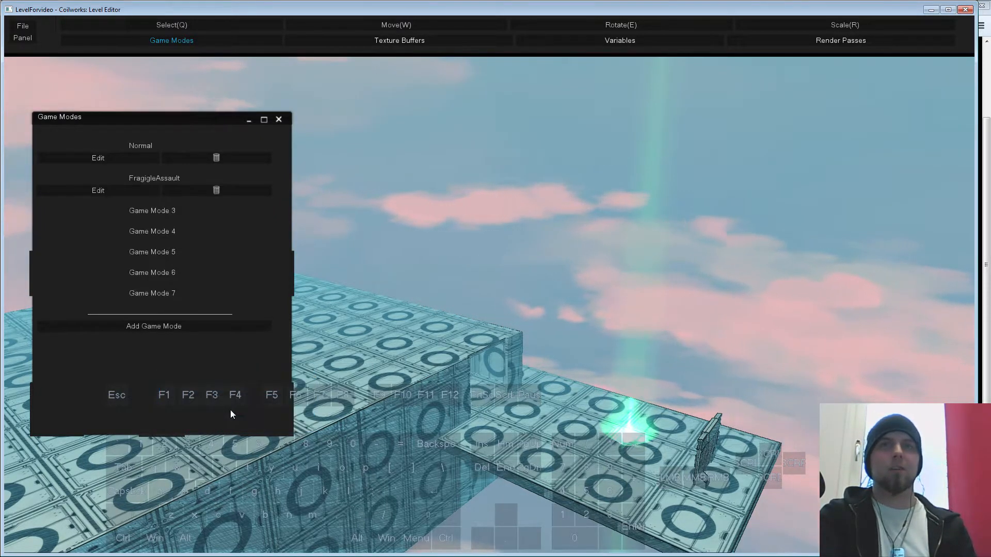
- Open the FragigleAssault mode's settings and enter the description "This is serious...."
left_click(120, 194)
left_click(186, 245)
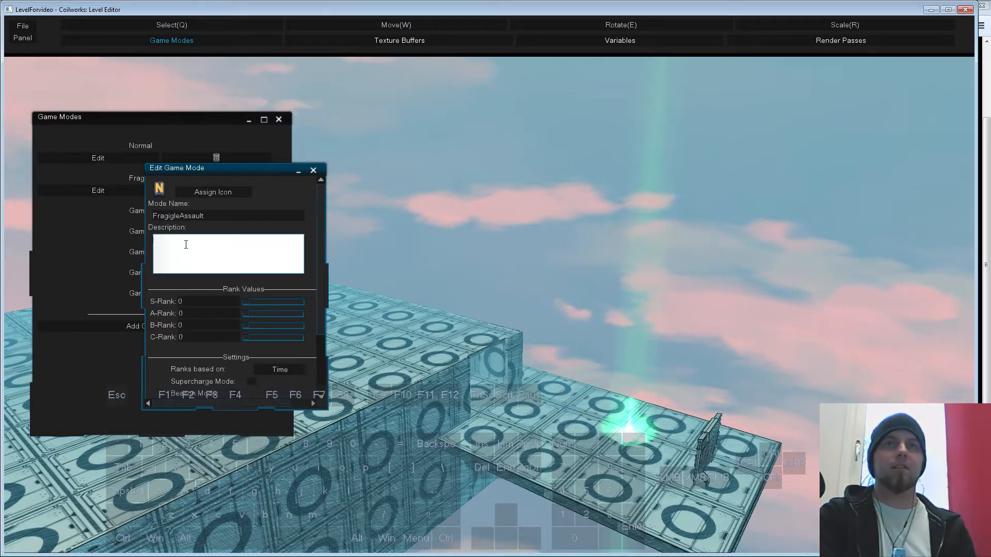
key("shift")
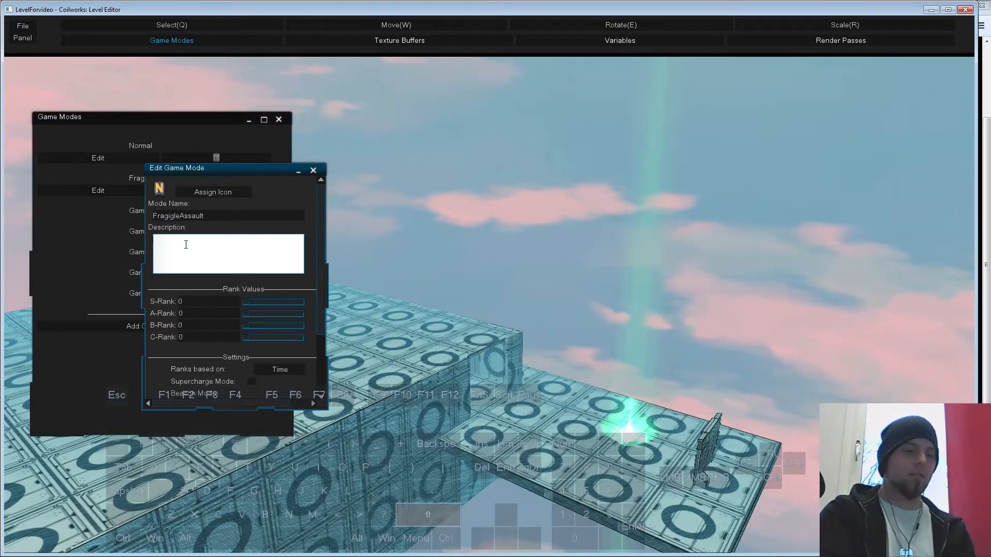
type("This i")
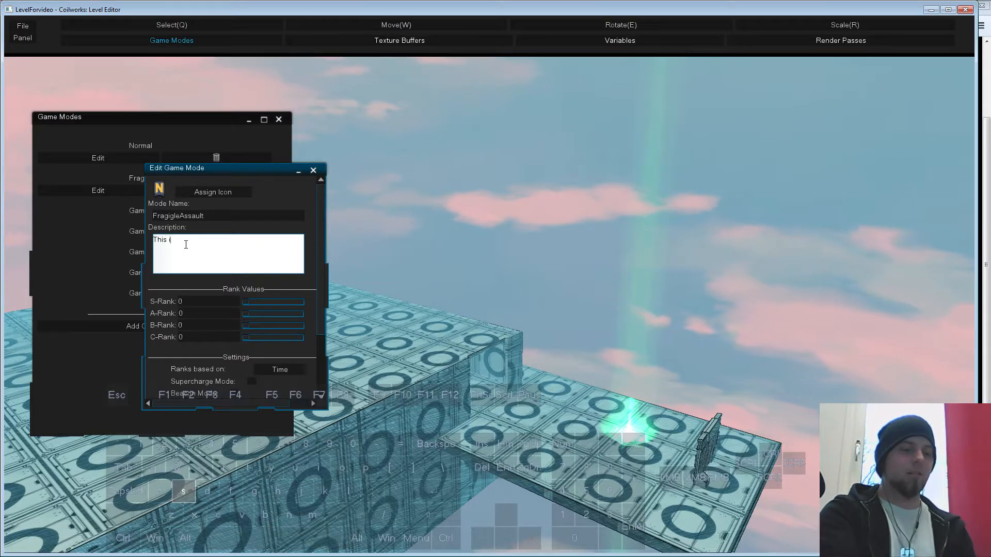
type("s serious....")
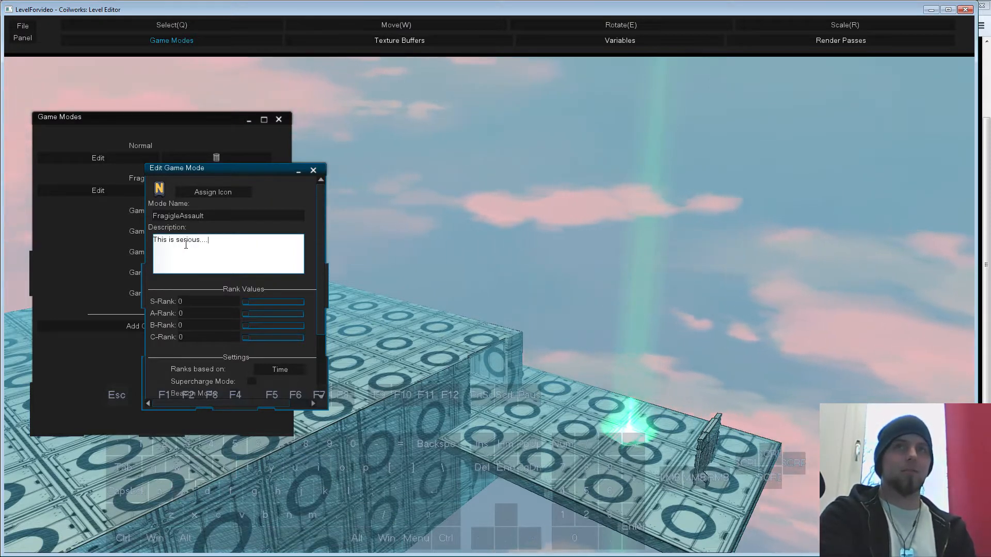
- Set the FragigleAssault rank values to S 31, A 76, B 146 and C 602
left_click_drag(246, 307, 257, 315)
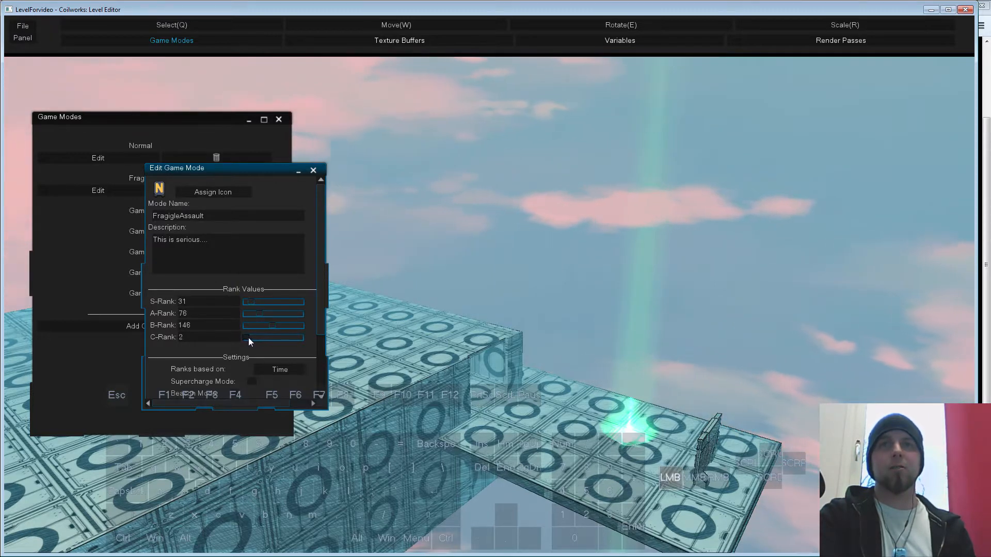
left_click_drag(249, 338, 290, 338)
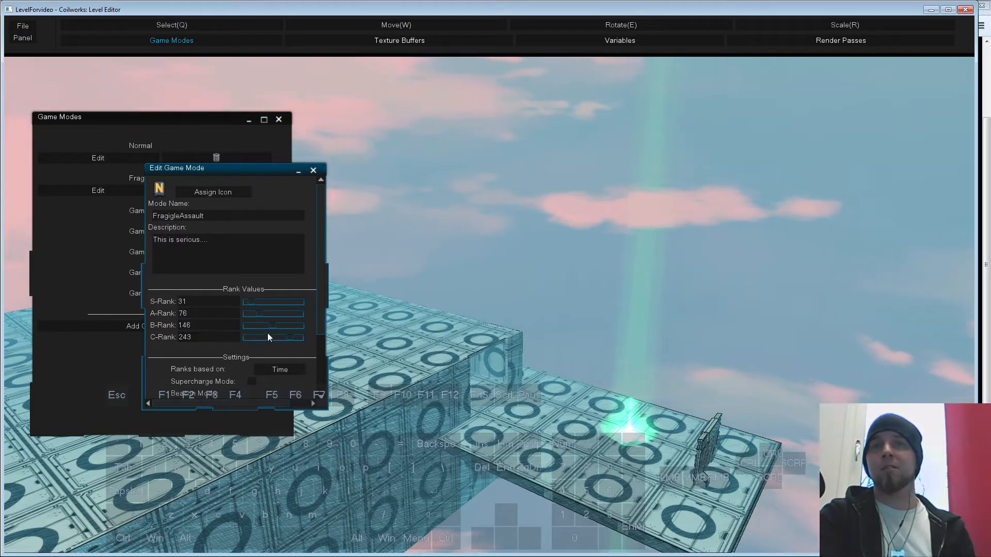
left_click(205, 339)
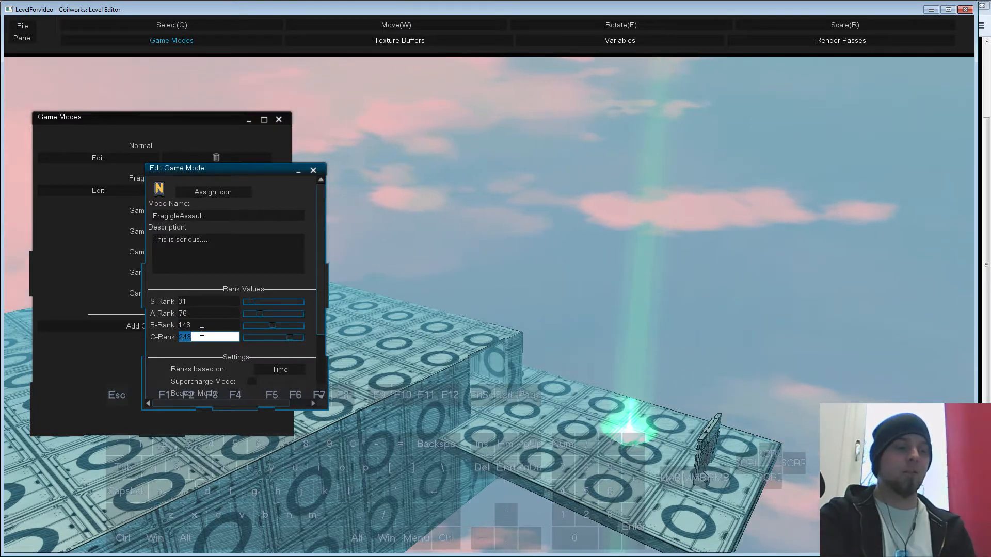
type("500")
key("Return")
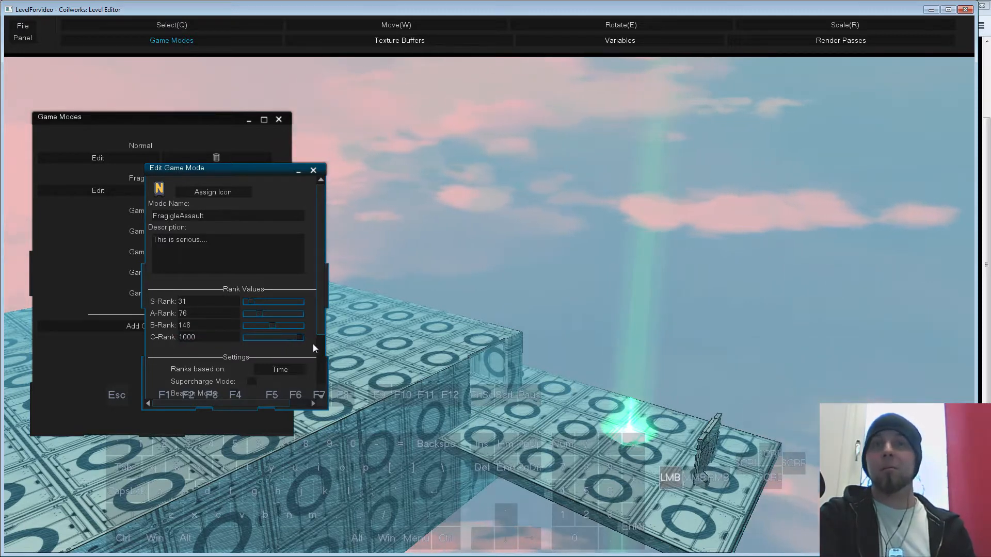
left_click_drag(312, 344, 313, 379)
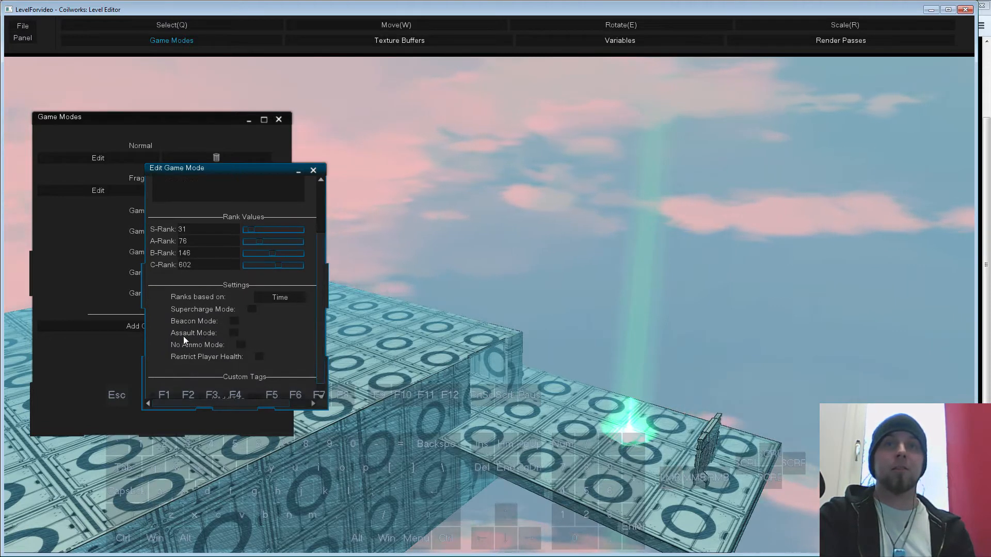
- Enable Assault Mode and Restrict Player Health for FragigleAssault, and close the game mode windows
left_click(259, 356)
scroll(315, 364, "down", 5)
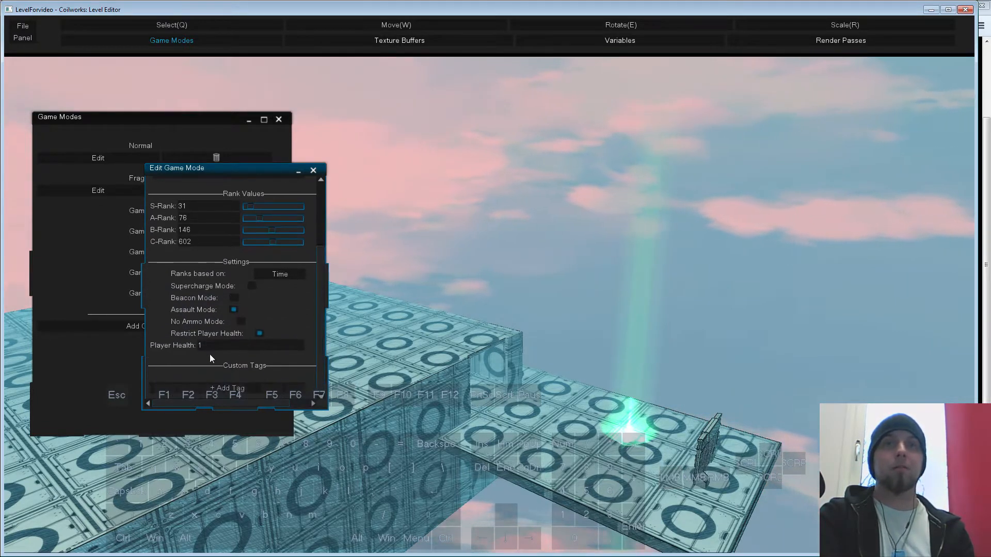
left_click(313, 170)
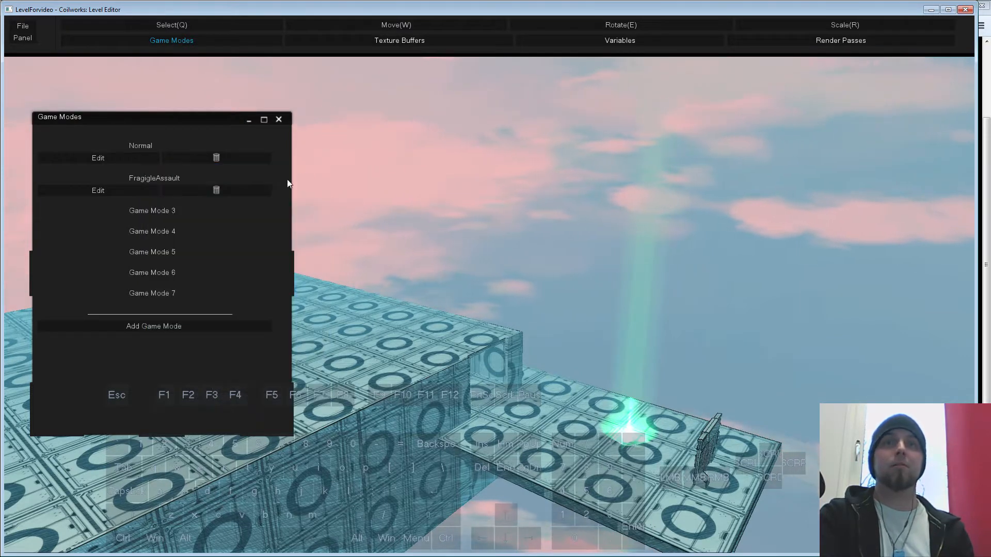
left_click(280, 119)
- Switch to the playtest controls, check the list of game modes available for testing and close it
key("a")
mouse_move(405, 259)
right_mouse_down()
mouse_move(428, 266)
mouse_move(372, 256)
mouse_move(413, 262)
right_mouse_up()
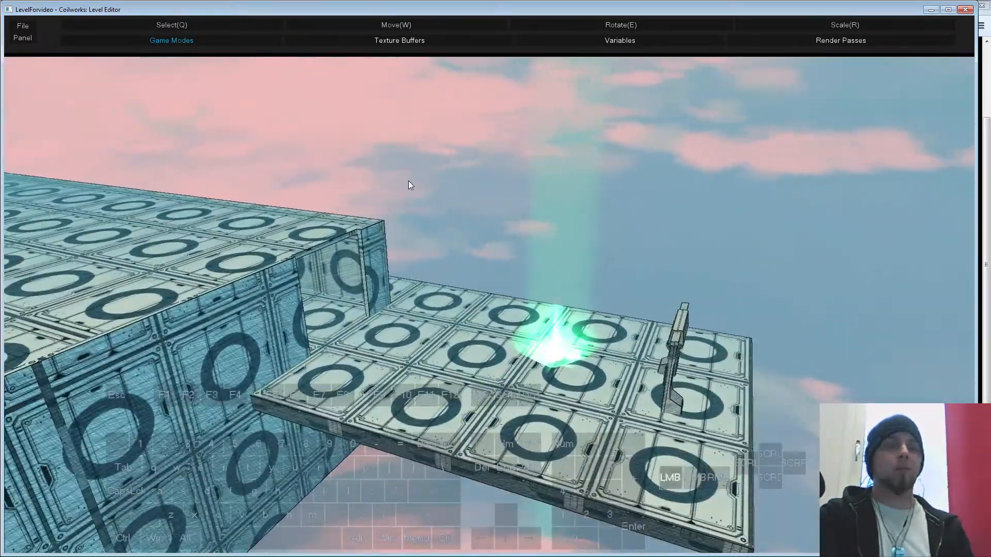
left_click(409, 185)
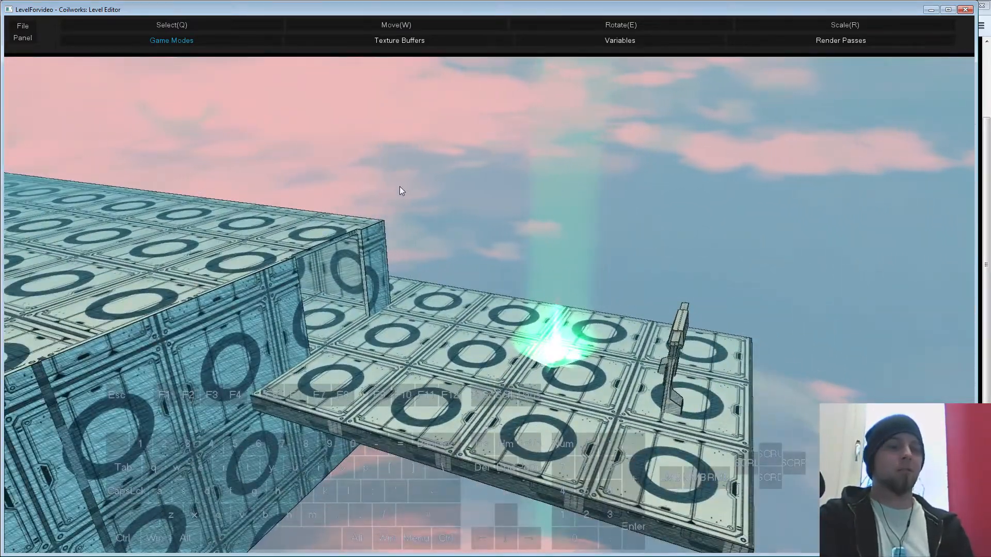
left_click(23, 39)
left_click(51, 109)
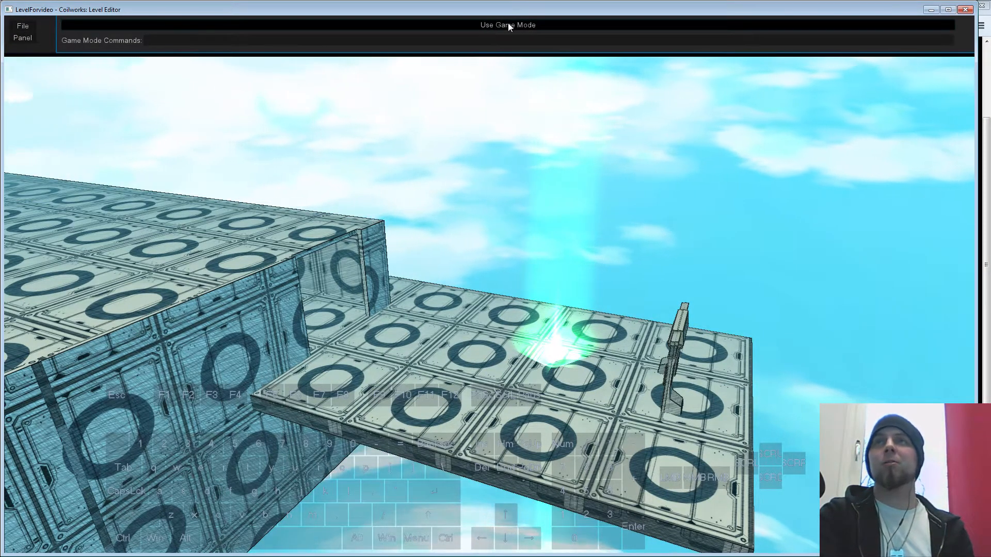
left_click(492, 24)
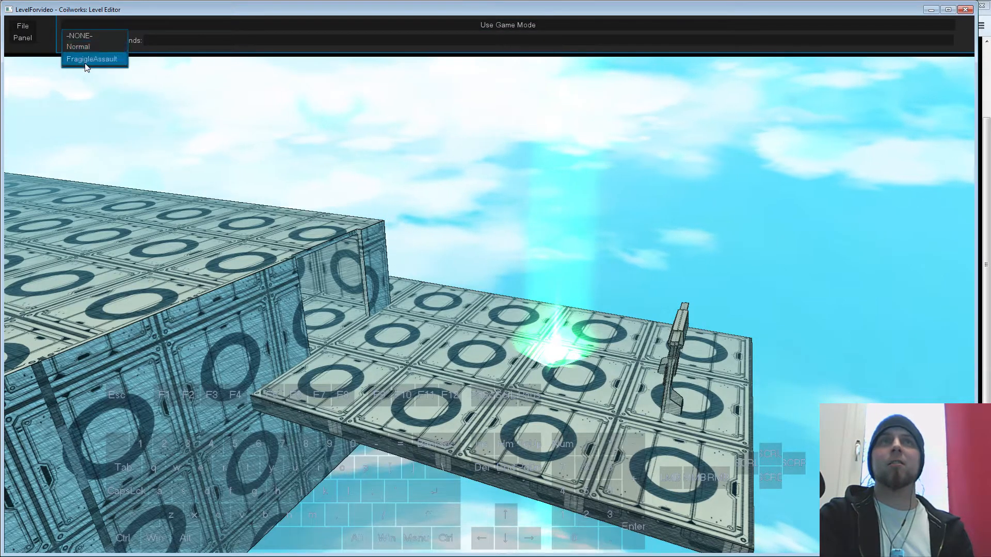
left_click(355, 165)
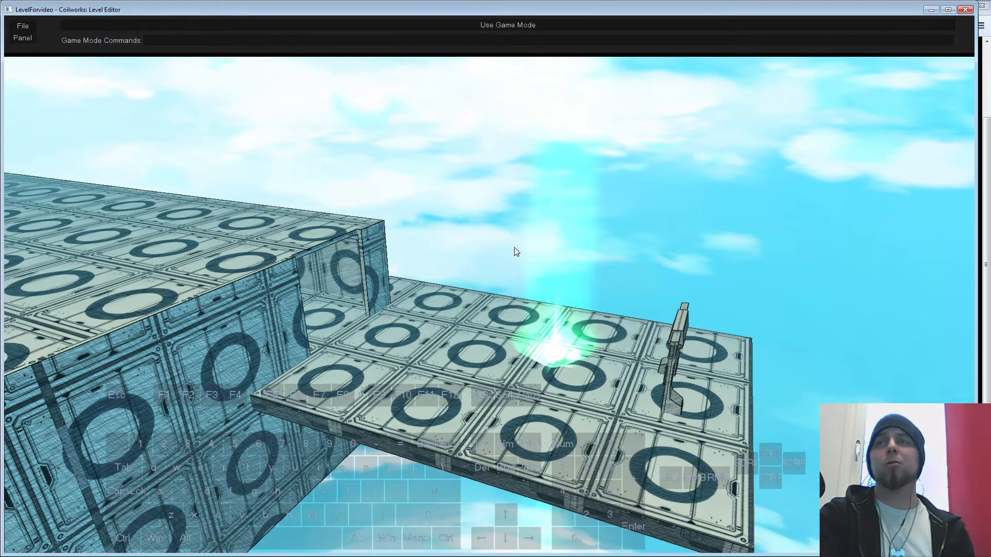
- Look over the platforms and turrets, and return to the object editing tools
right_click_drag(514, 249, 539, 244)
key("s")
key("a")
key("w")
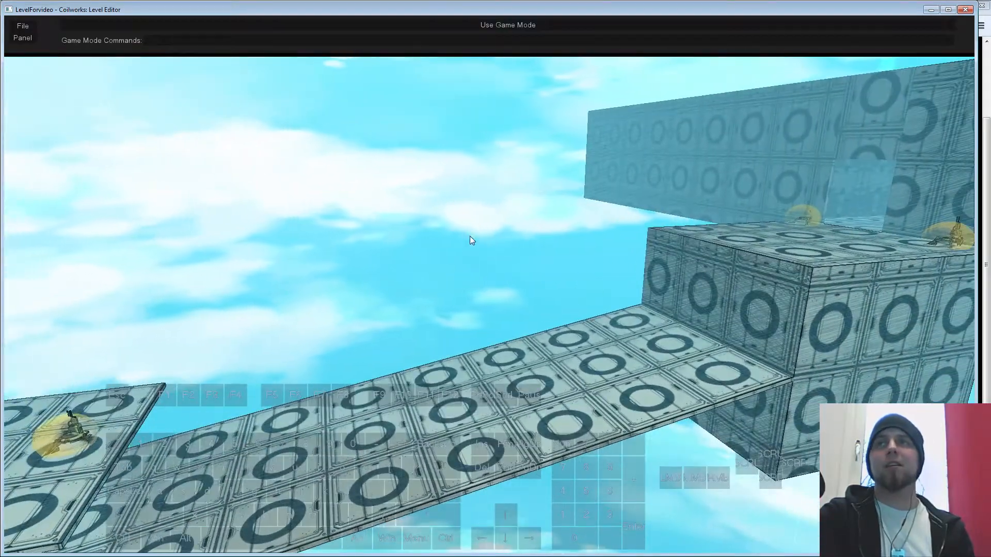
mouse_move(470, 236)
right_mouse_down()
mouse_move(425, 239)
mouse_move(443, 252)
mouse_move(468, 249)
right_mouse_up()
key("ctrl+s")
key("s")
key("a")
key("d")
key("F1")
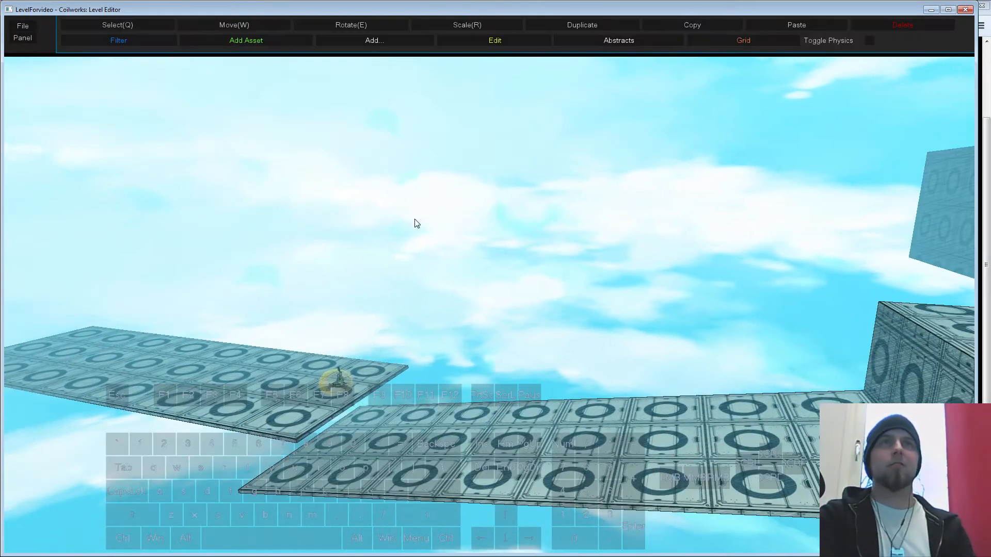
- Start publishing the level to Steam and acknowledge the save notice
left_click(24, 27)
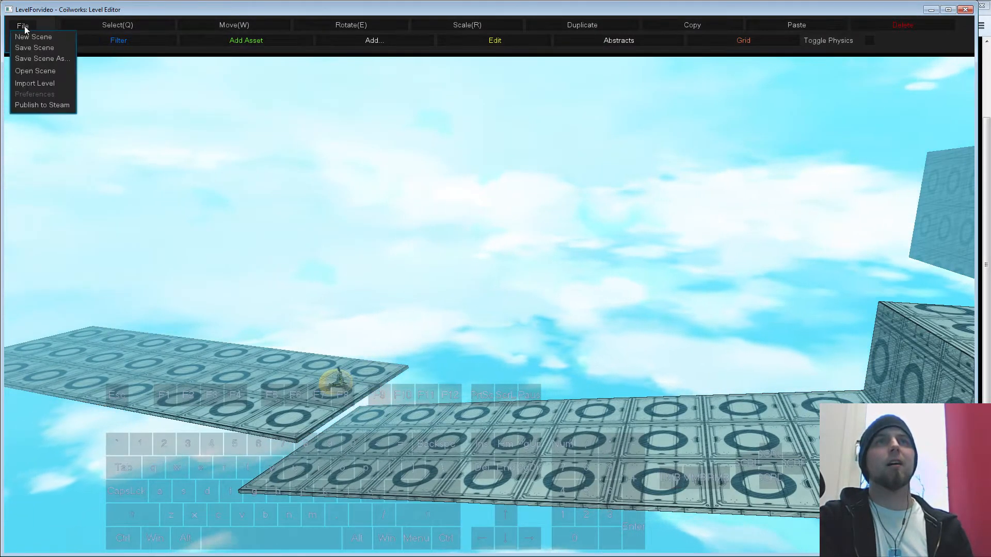
left_click(47, 105)
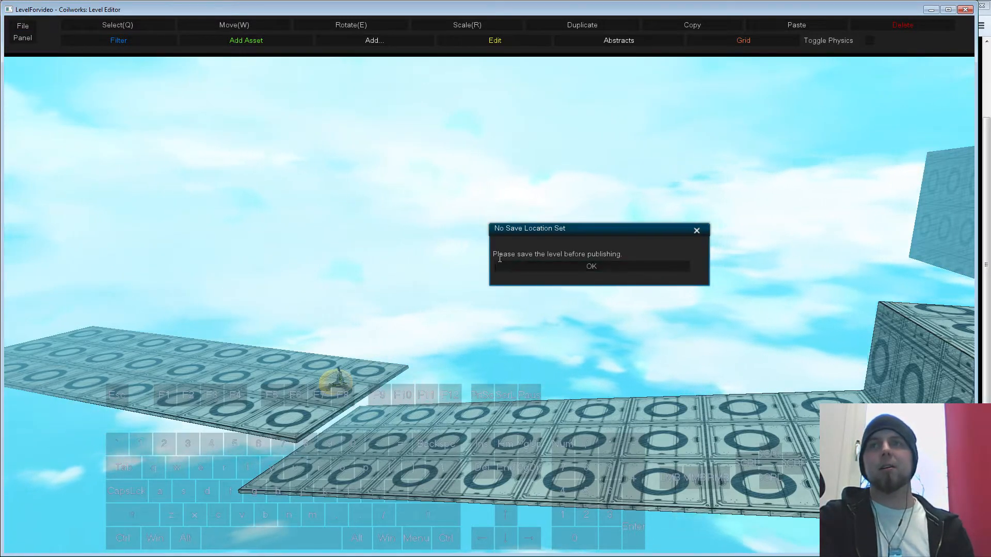
left_click(606, 268)
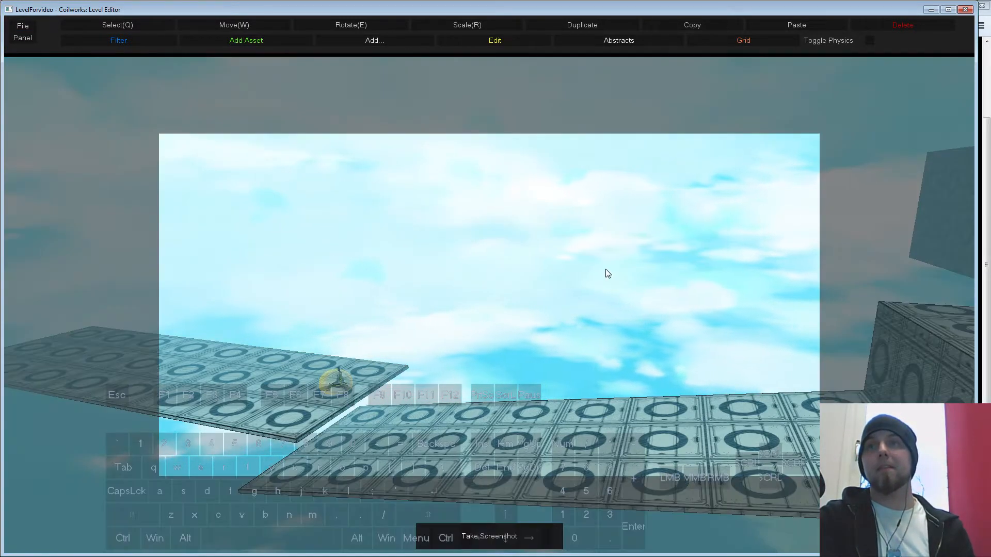
- Frame the wall opening with the two turrets head-on and capture it as the Workshop preview screenshot
right_click_drag(599, 302, 660, 296)
key("s")
key("d")
key("a")
key("s")
key("s")
key("s")
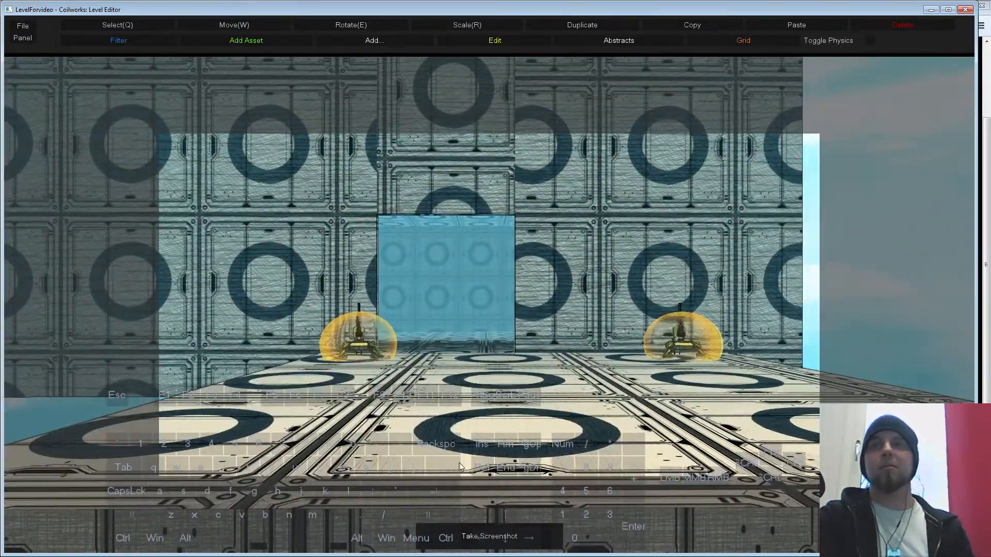
left_click(476, 543)
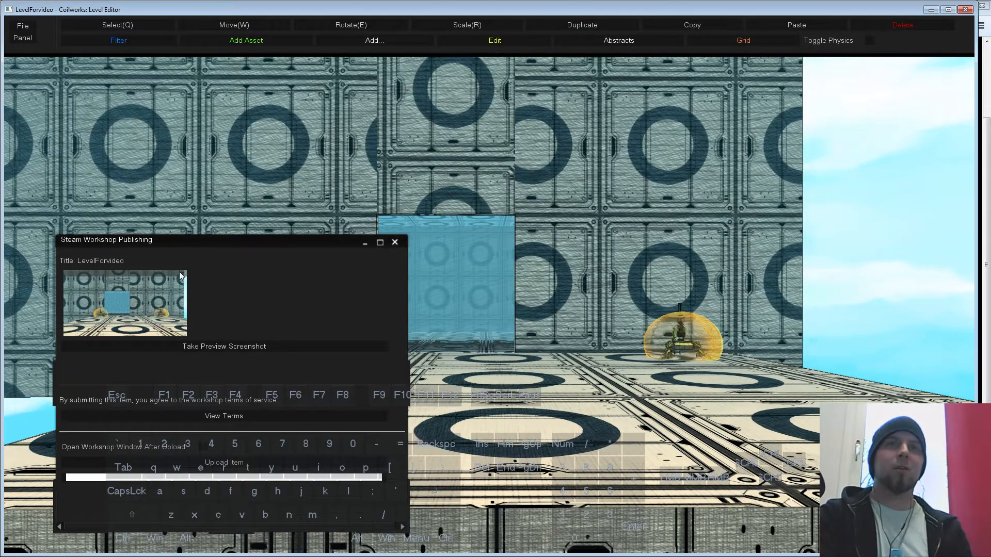
- Retake the preview screenshot from the same viewpoint and move the Workshop publishing window higher, clear of the keyboard overlay
left_click(232, 346)
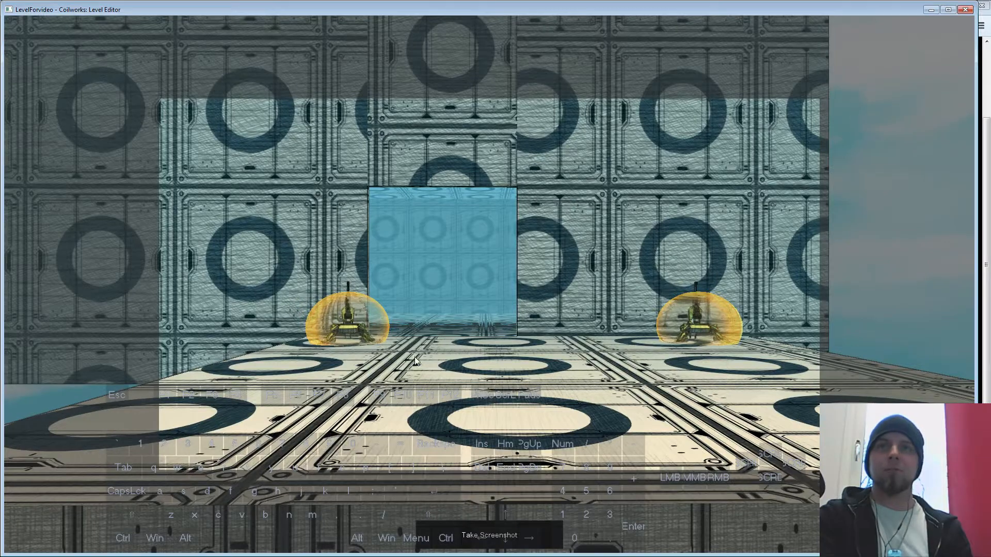
left_click(466, 535)
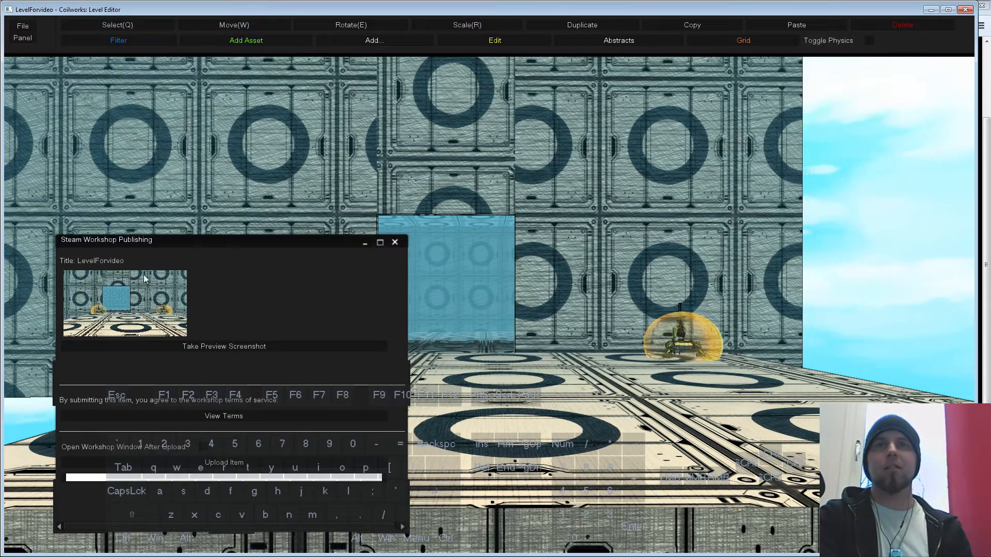
left_click_drag(195, 246, 157, 160)
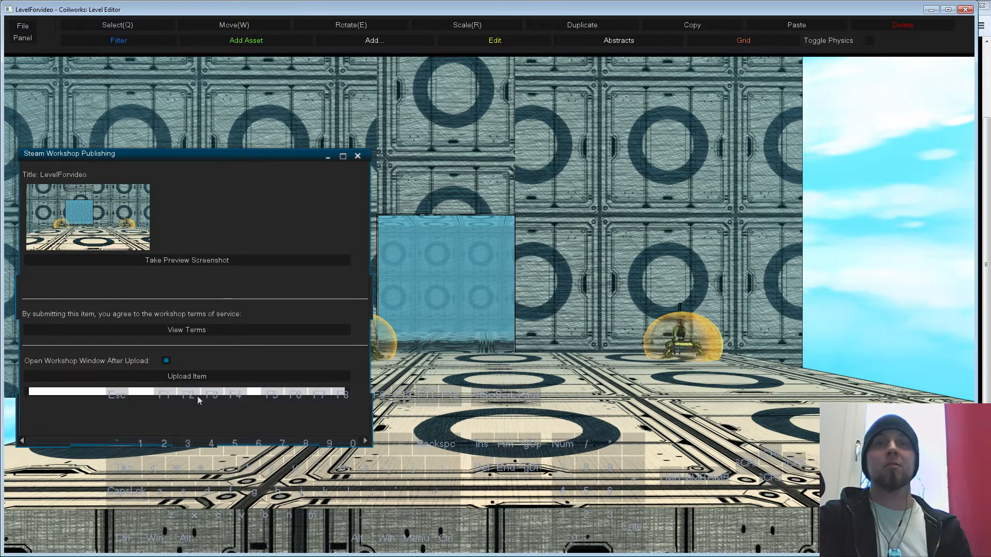
- Upload the level to the Steam Workshop, and move and enlarge the browser window showing its item page
left_click(187, 377)
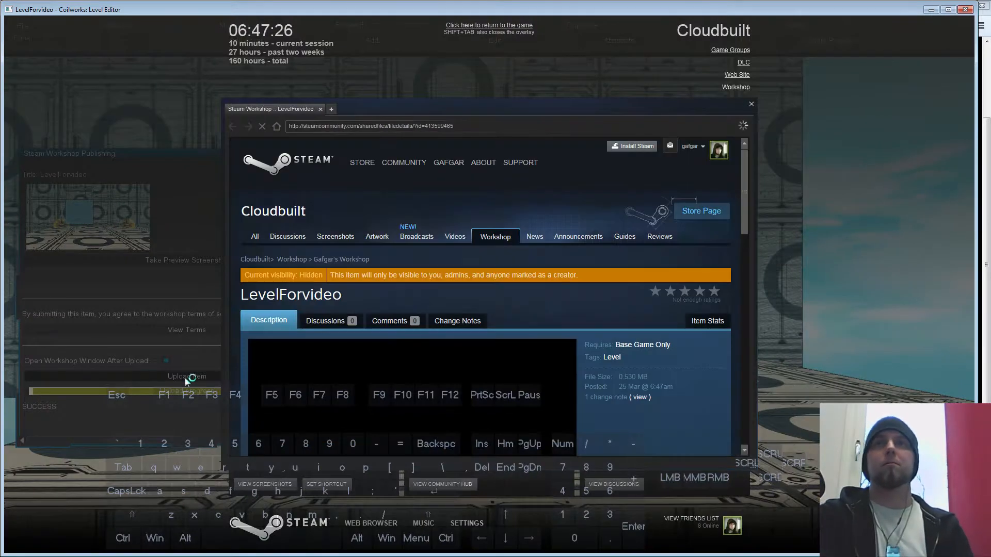
left_click_drag(416, 110, 270, 46)
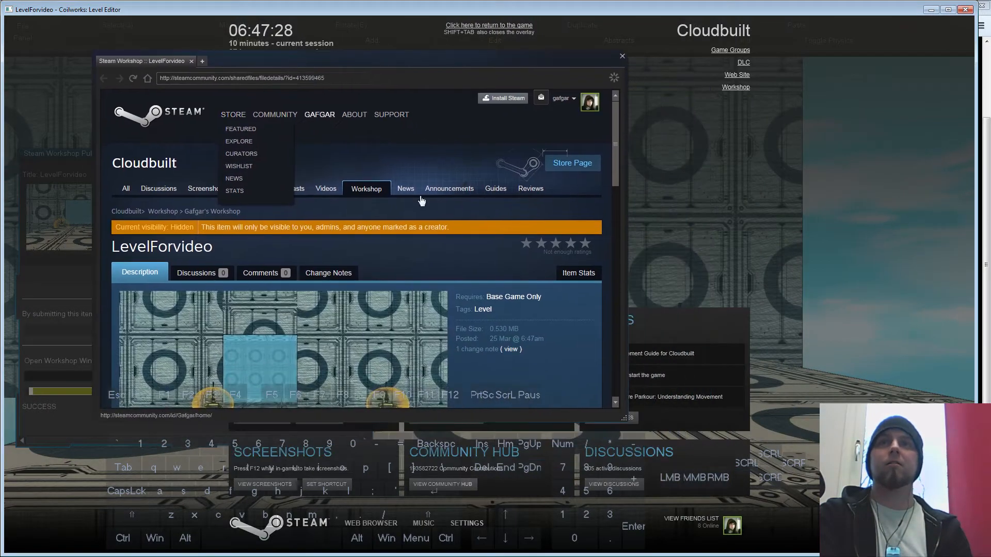
left_click_drag(626, 420, 843, 537)
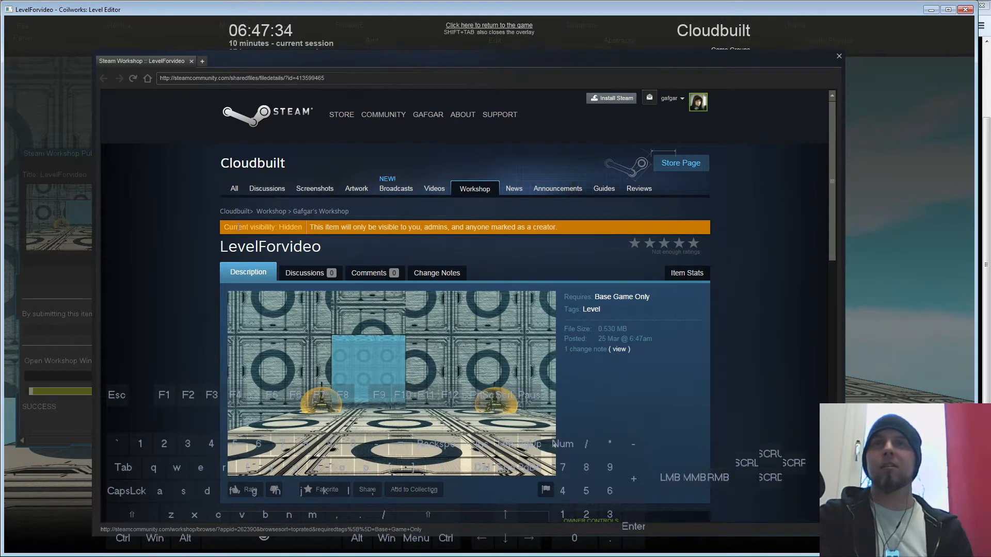
- Look over the uploaded item's page and open its visibility options among the owner controls
scroll(172, 247, "down", 4)
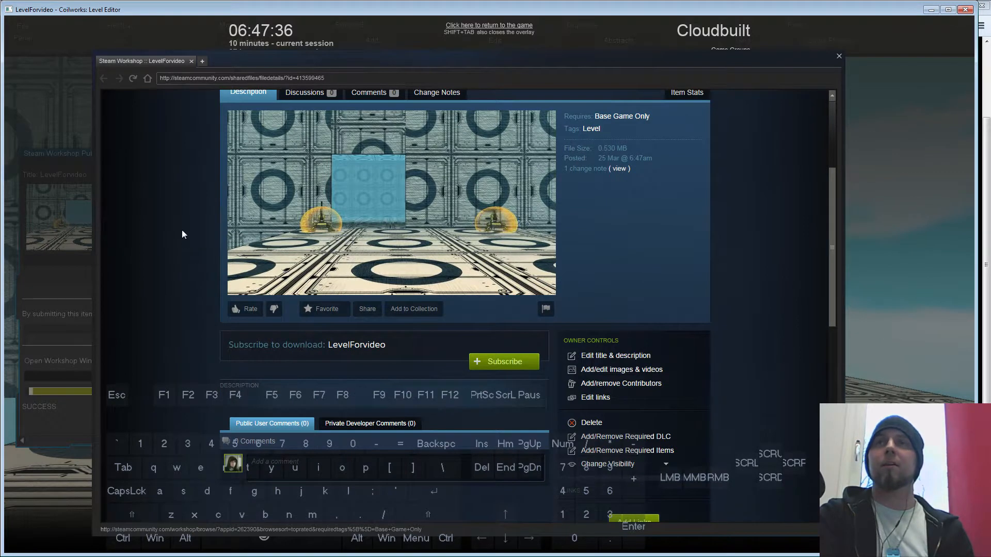
scroll(181, 234, "up", 1)
scroll(182, 235, "down", 3)
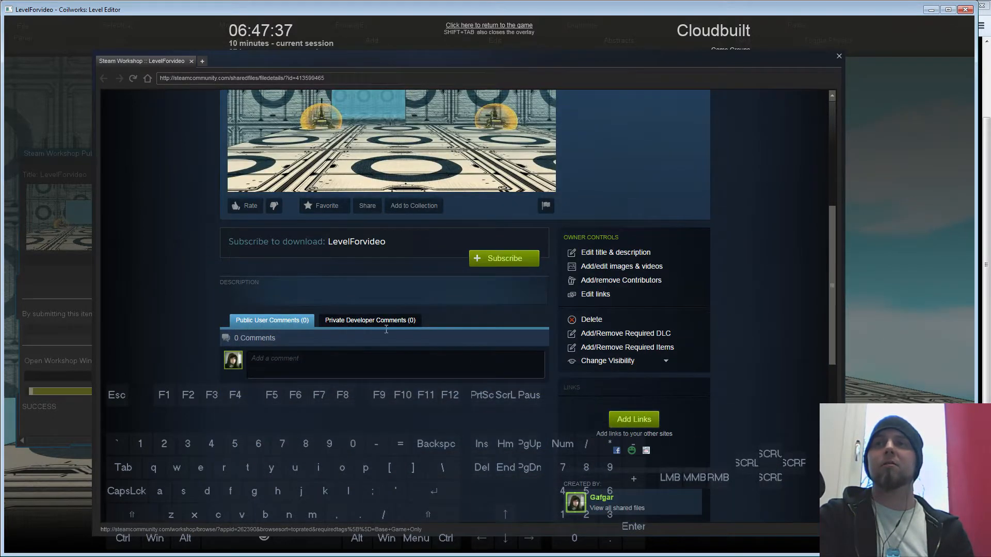
left_click(627, 362)
left_click(586, 375)
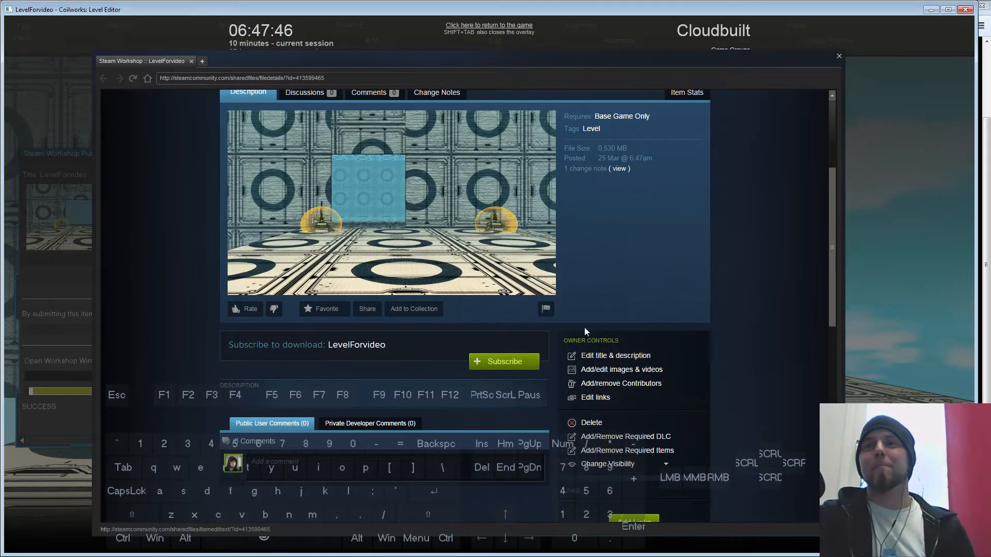
- Set the Workshop item's description to "Test for a video...." and save it
left_click(597, 356)
left_click(310, 366)
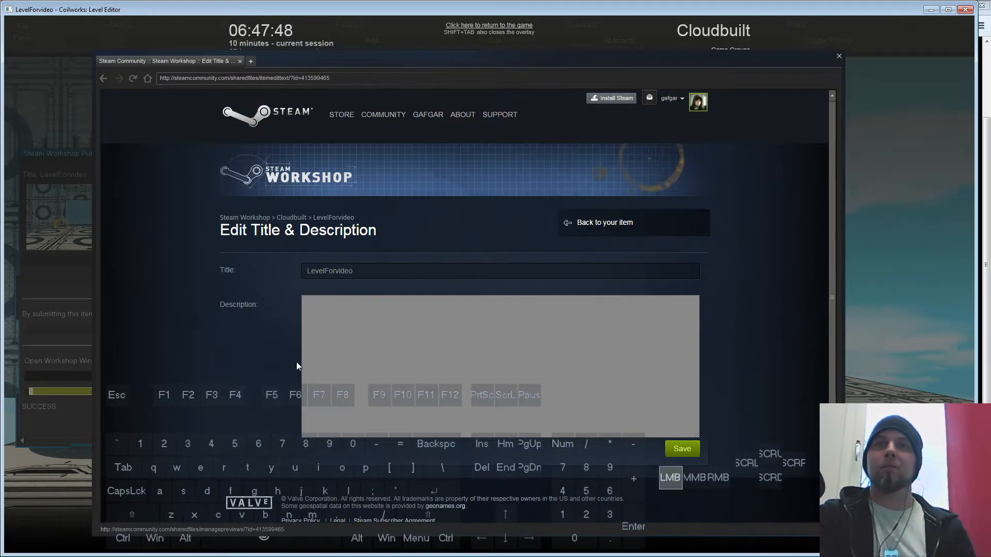
type("Test for a video....")
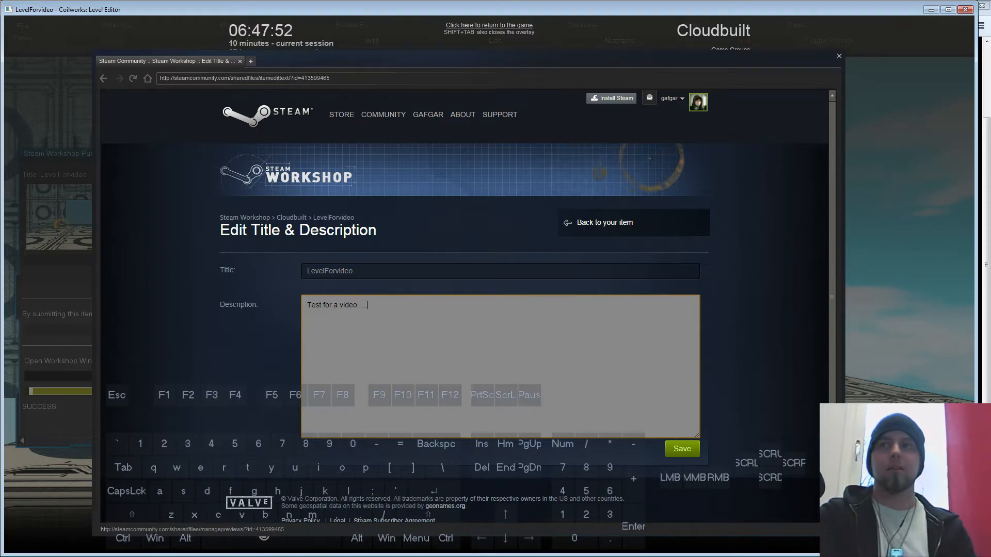
left_click(682, 448)
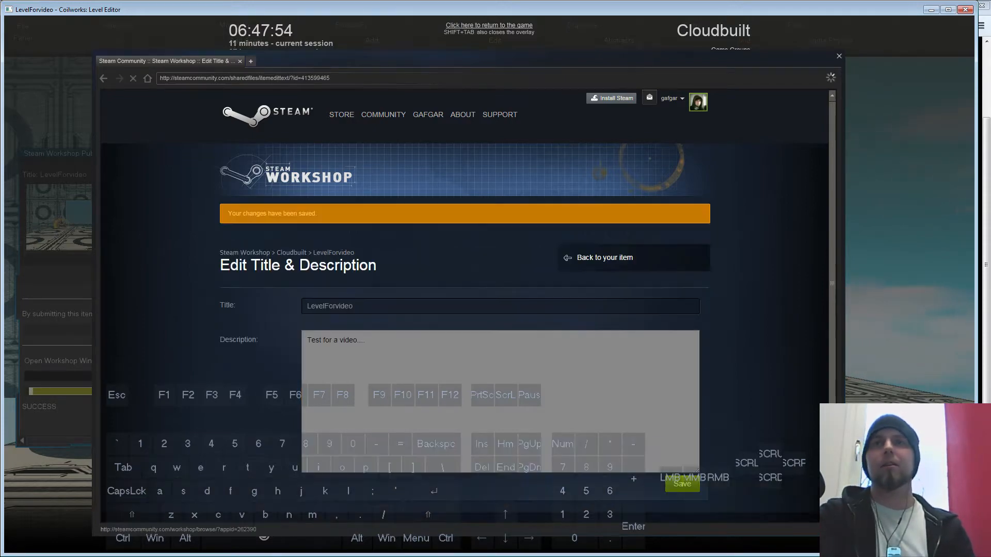
- Return to the level editor, close the Workshop publishing window and minimise the editor
key("shift+Tab")
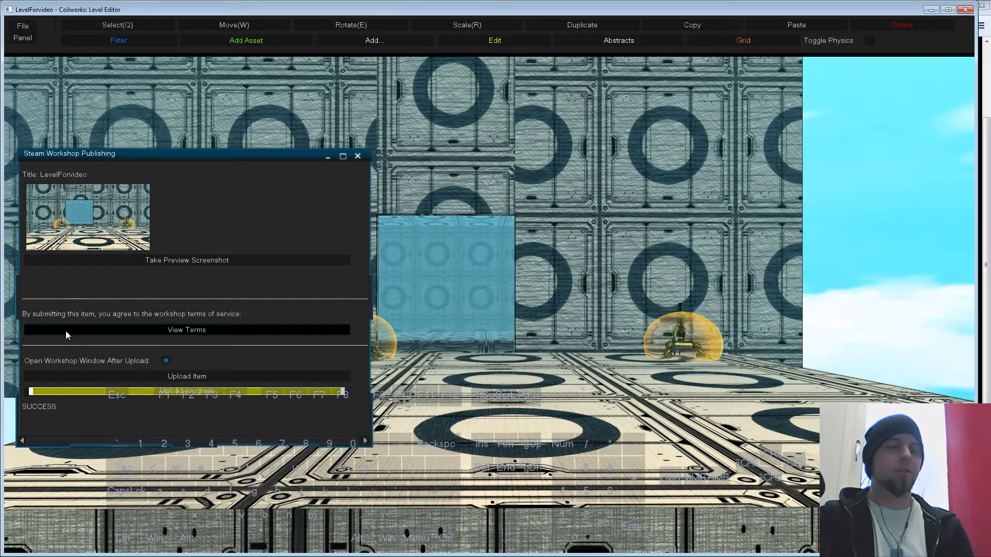
left_click(358, 156)
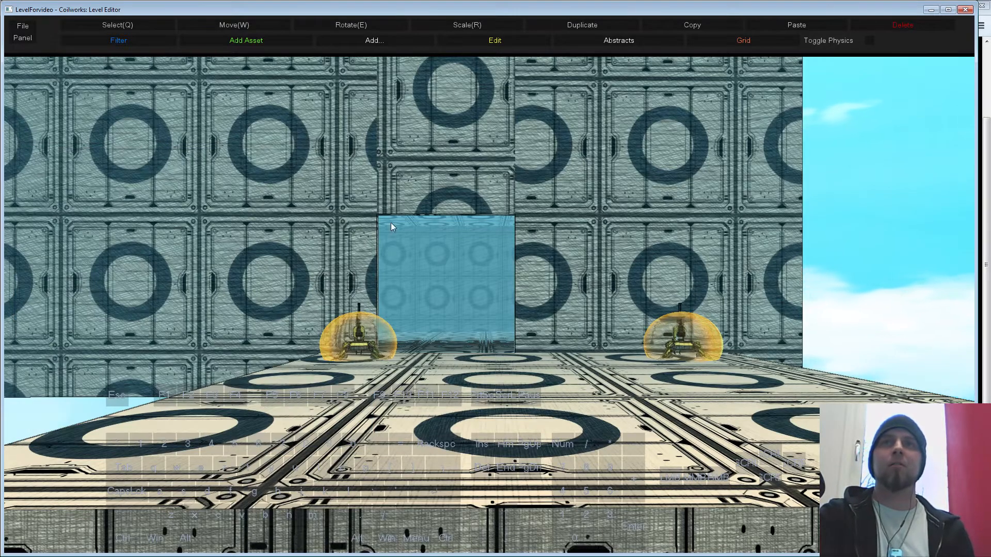
key("s")
right_click_drag(391, 222, 445, 331)
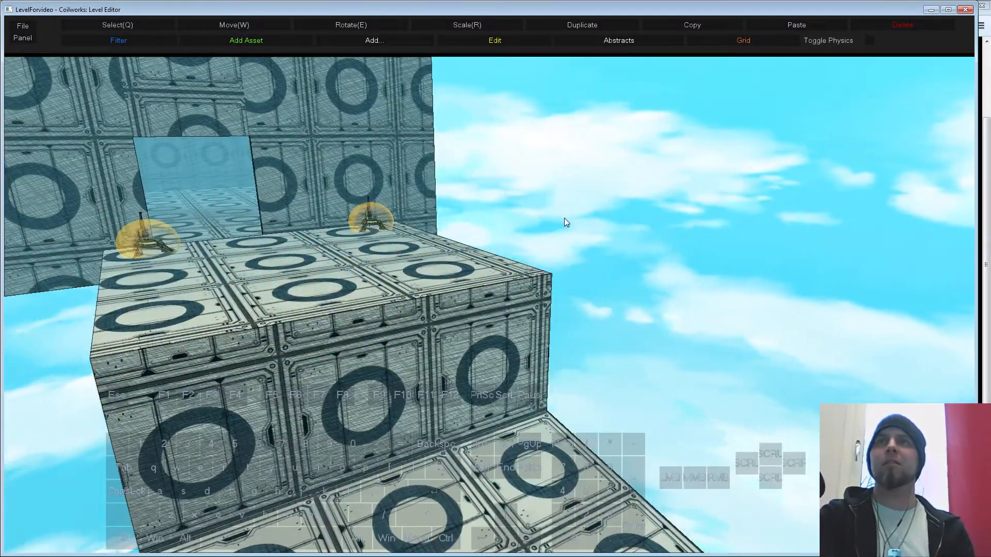
left_click(931, 10)
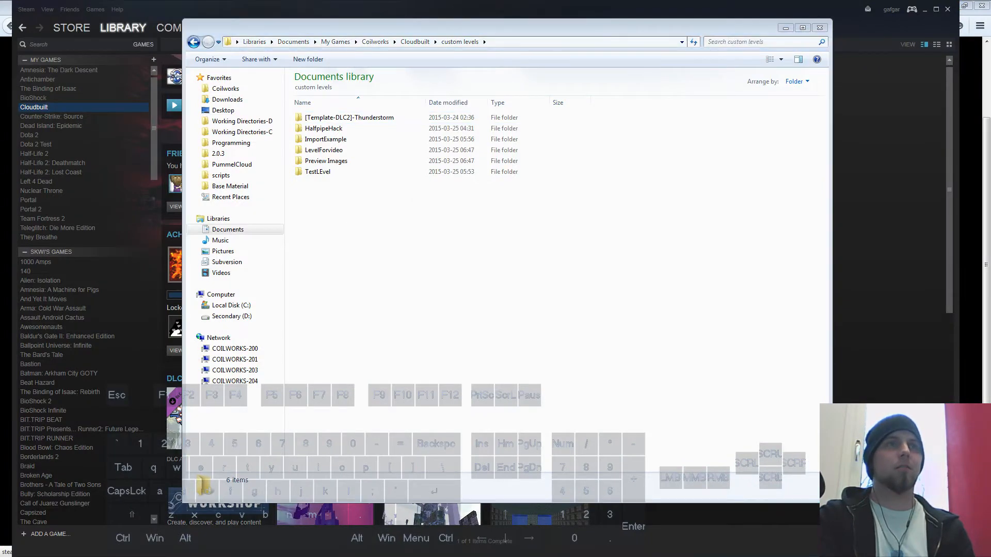
- Launch Cloudbuilt from the Steam library and try to open its custom levels
left_click(122, 2)
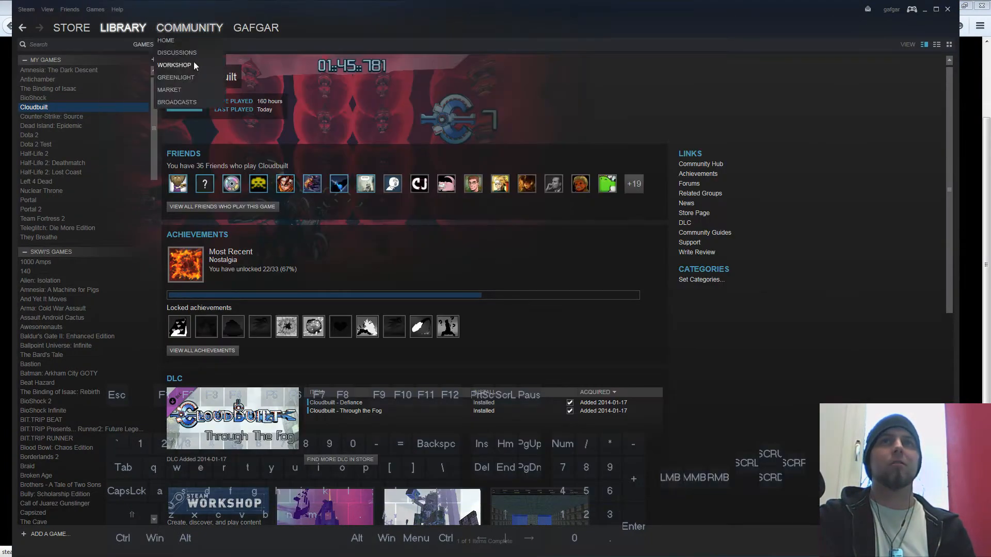
left_click(184, 105)
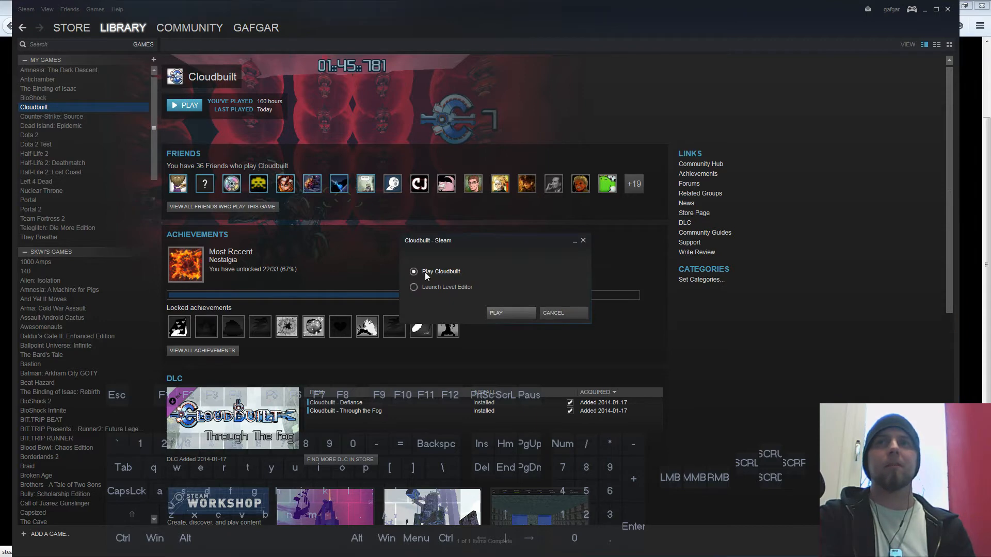
left_click(514, 315)
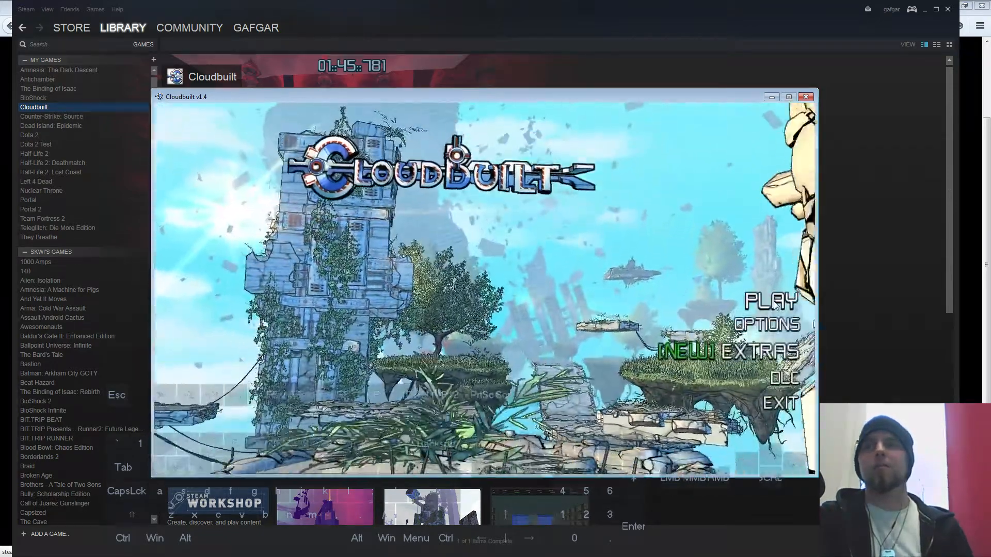
left_click(766, 304)
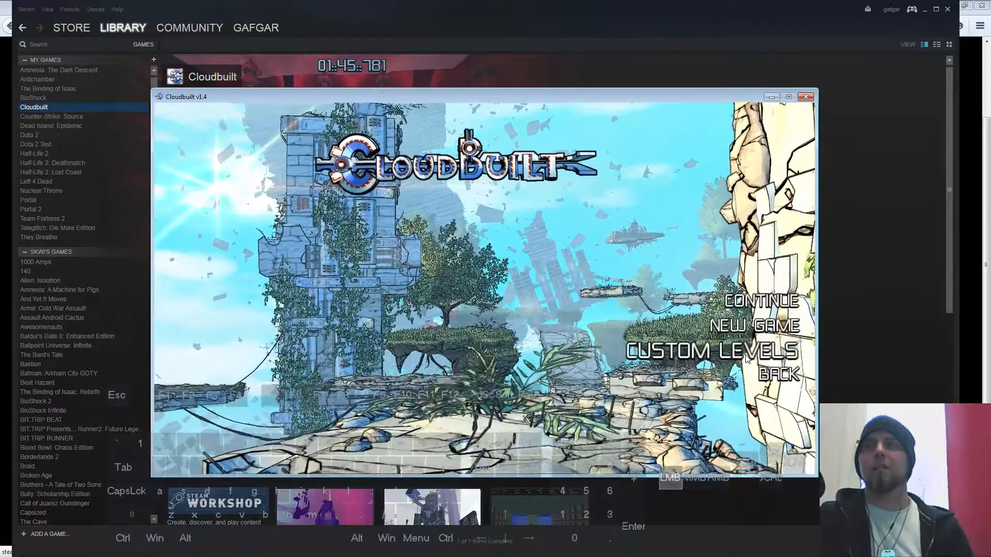
left_click(692, 349)
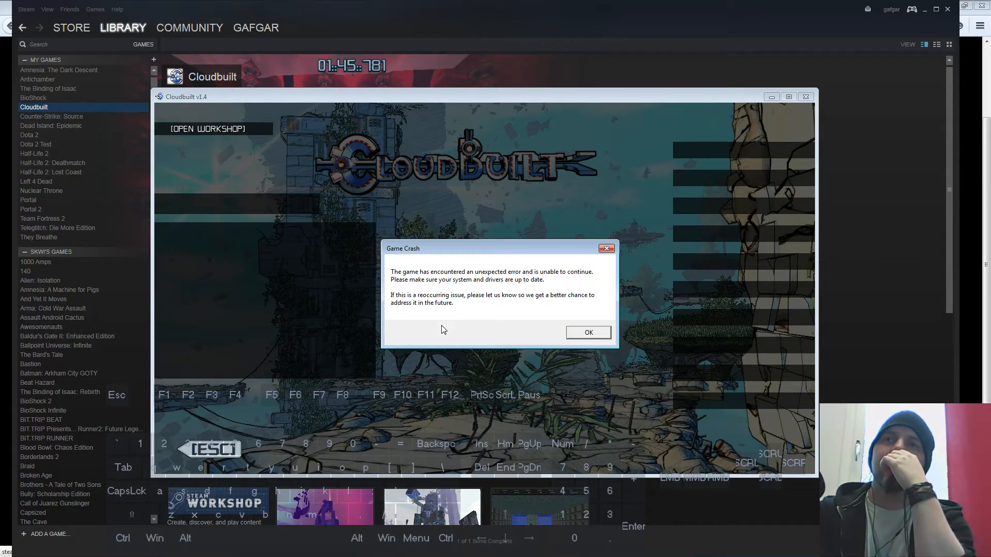
left_click(587, 334)
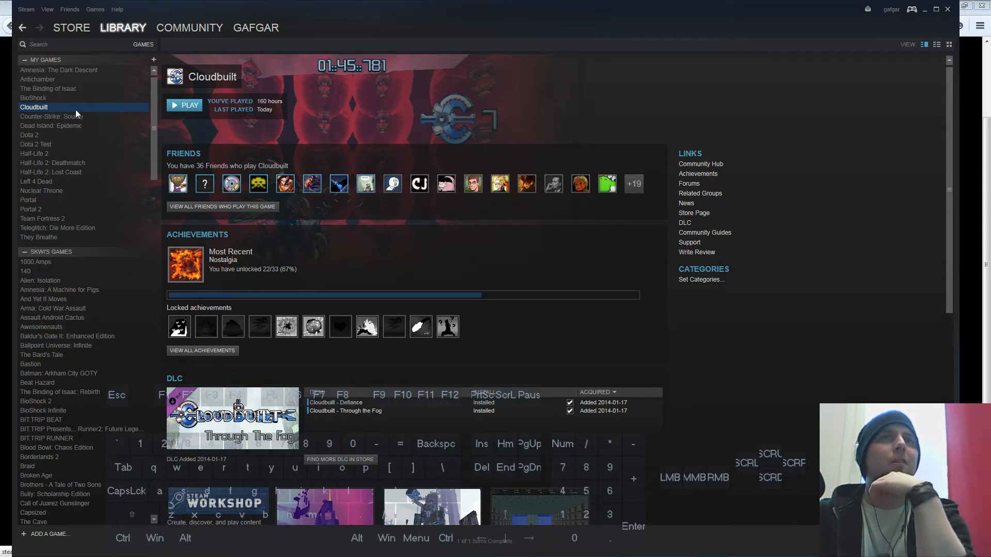
- Switch to the web browser and open the list of your own posted Cloudbuilt Workshop files
key("alt+Tab")
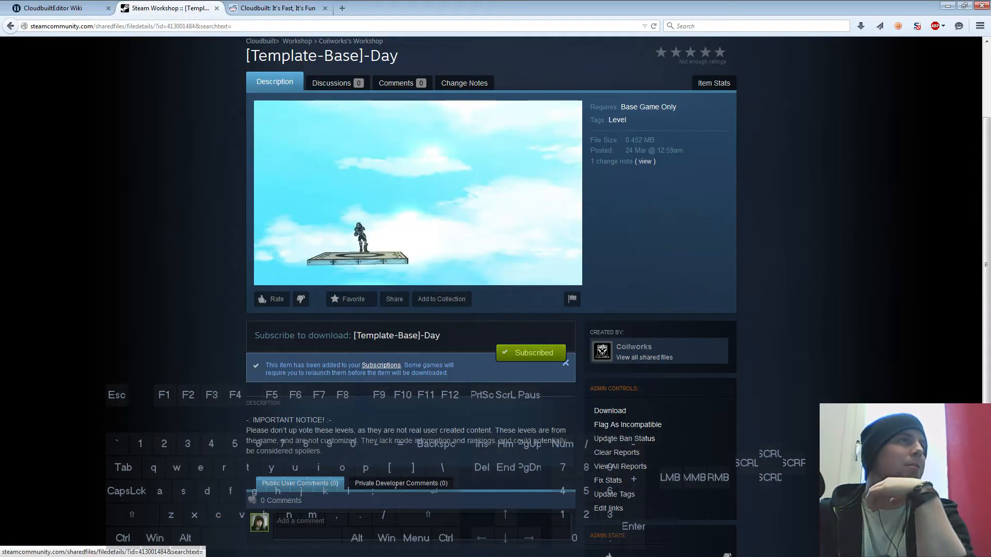
scroll(72, 296, "up", 3)
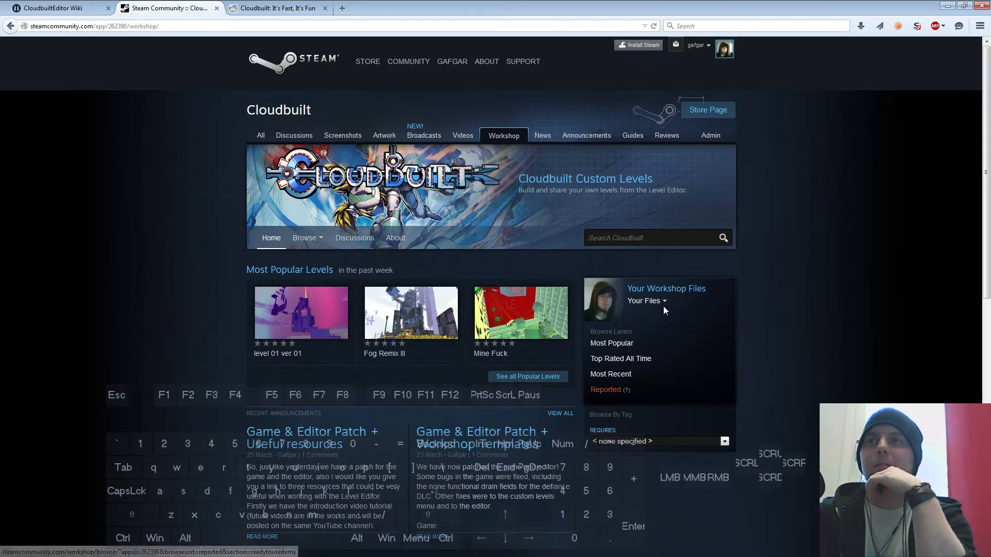
left_click(647, 301)
left_click(642, 312)
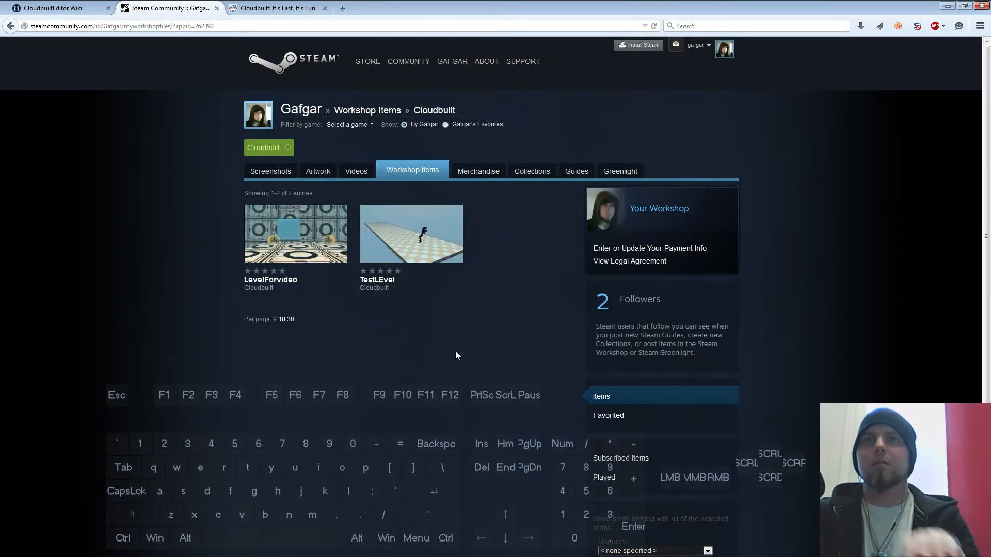
- Open the subscribed Cloudbuilt Workshop items and unsubscribe from every level, from [Template-Base]-Day through level 01 ver 01
key("alt+Left")
left_click(647, 301)
left_click(652, 344)
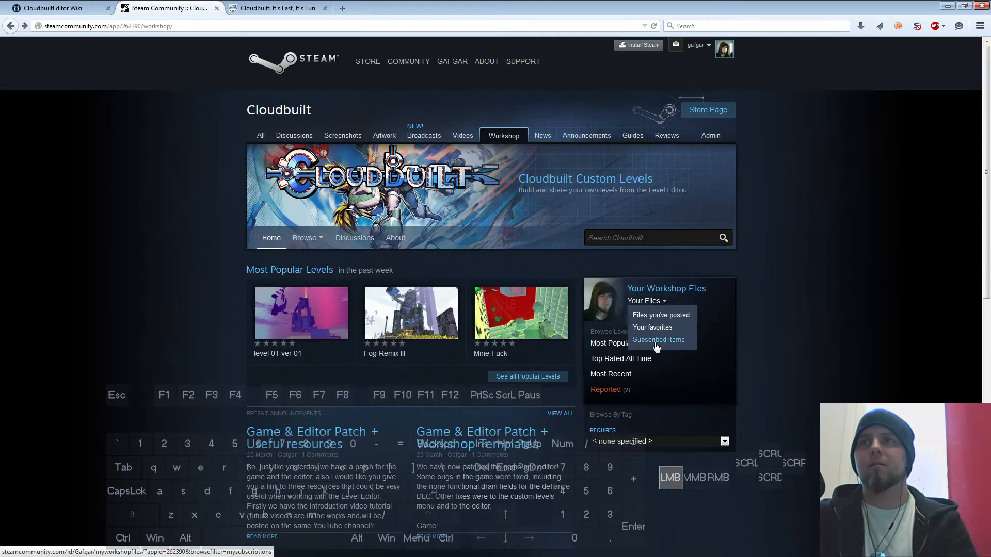
scroll(172, 275, "down", 3)
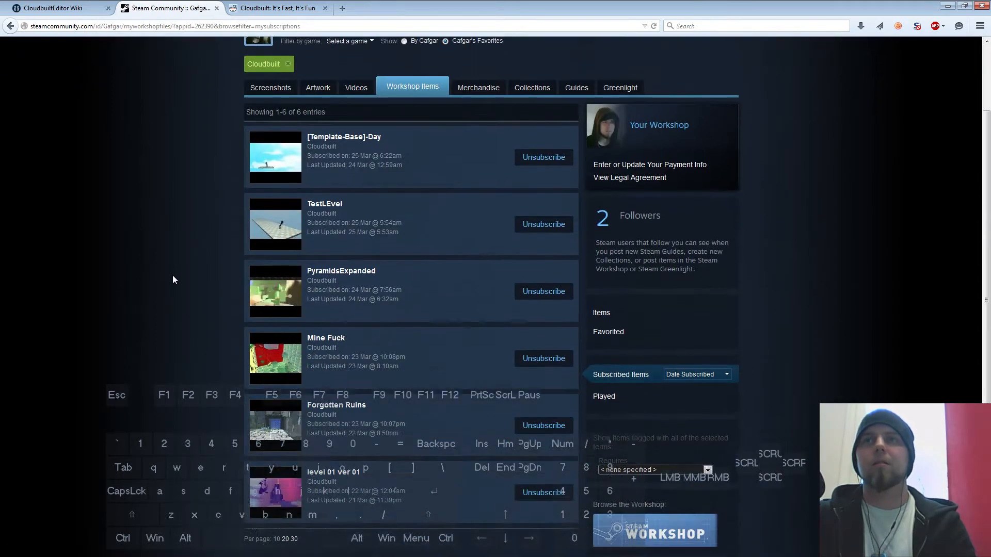
left_click(539, 190)
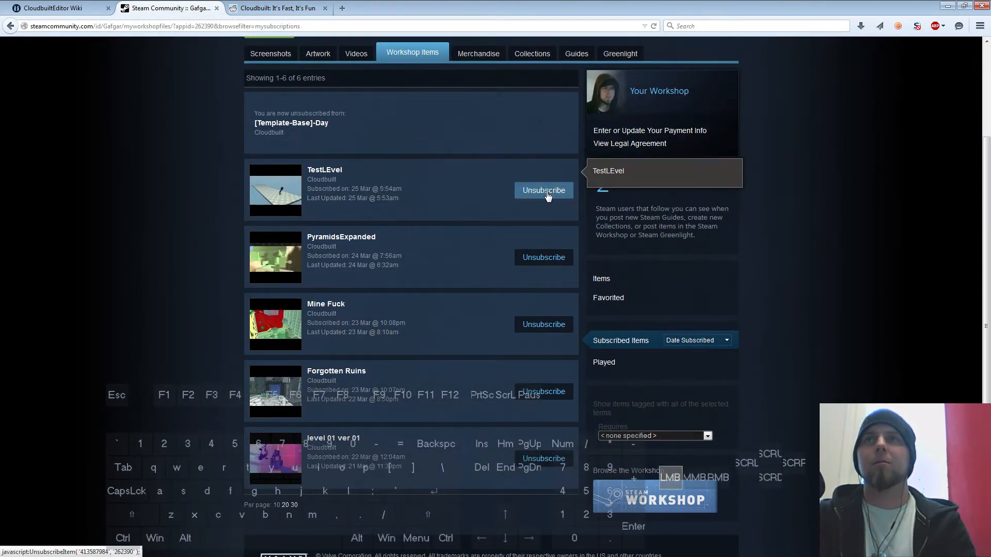
left_click(539, 257)
left_click(532, 323)
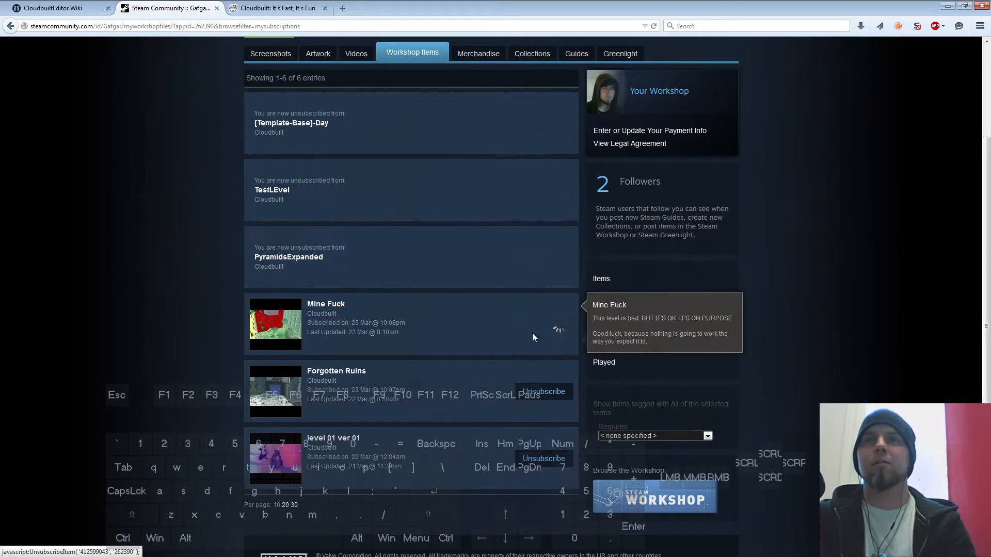
left_click(542, 391)
left_click(541, 459)
scroll(190, 259, "up", 3)
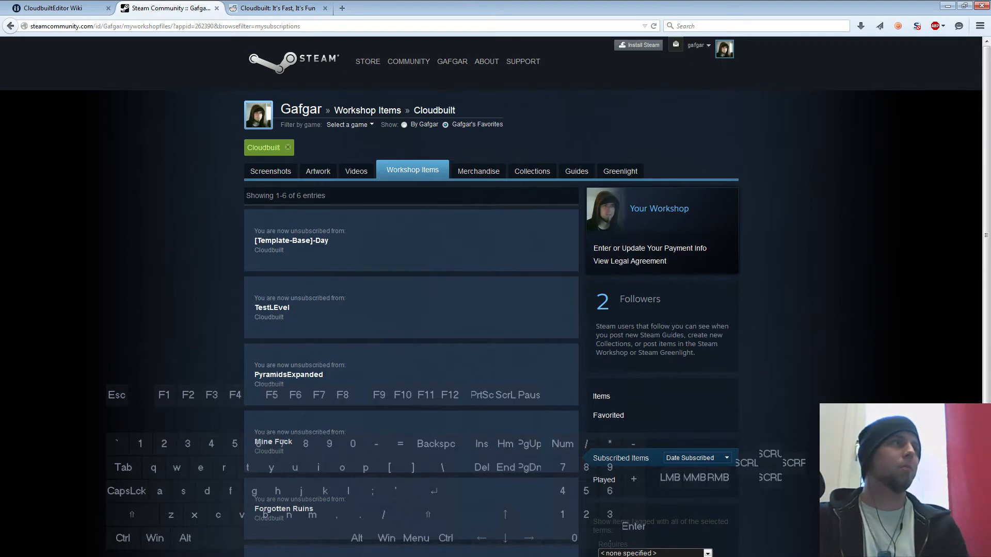
- Switch to the Steam library, launch Cloudbuilt again and open its custom levels
left_click(196, 556)
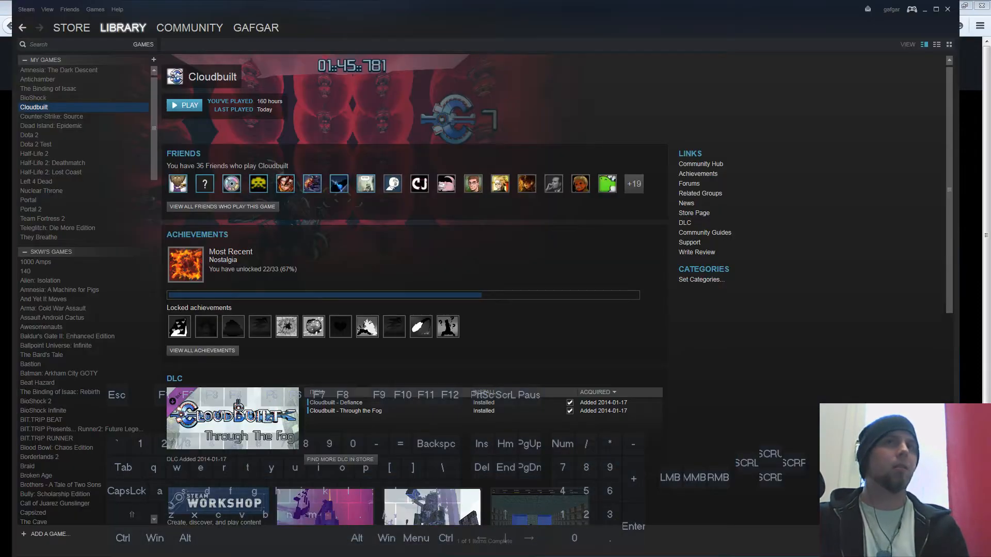
left_click(196, 110)
left_click(511, 313)
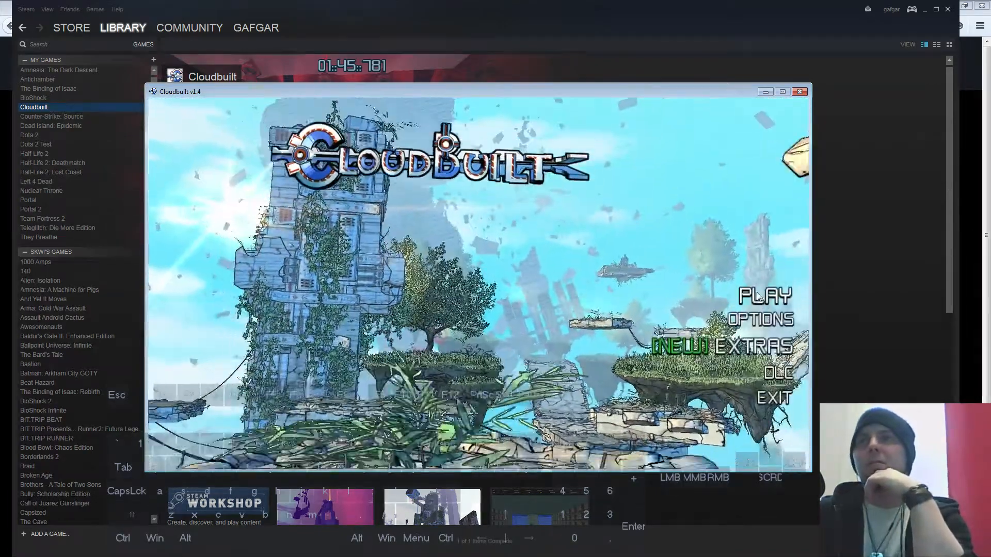
left_click(767, 289)
left_click(690, 352)
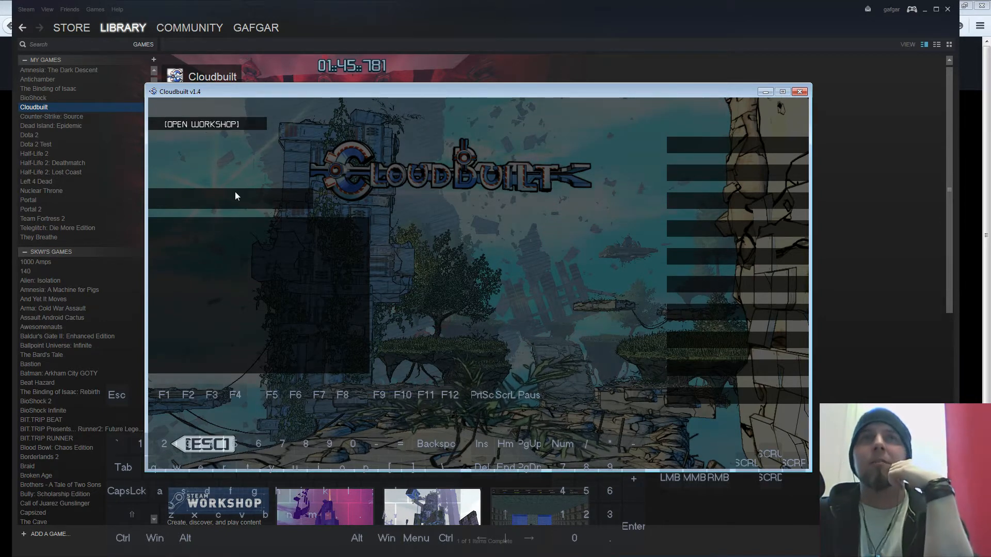
- Open the Workshop from the game's custom levels and sort the levels by Most Recent
left_click(206, 125)
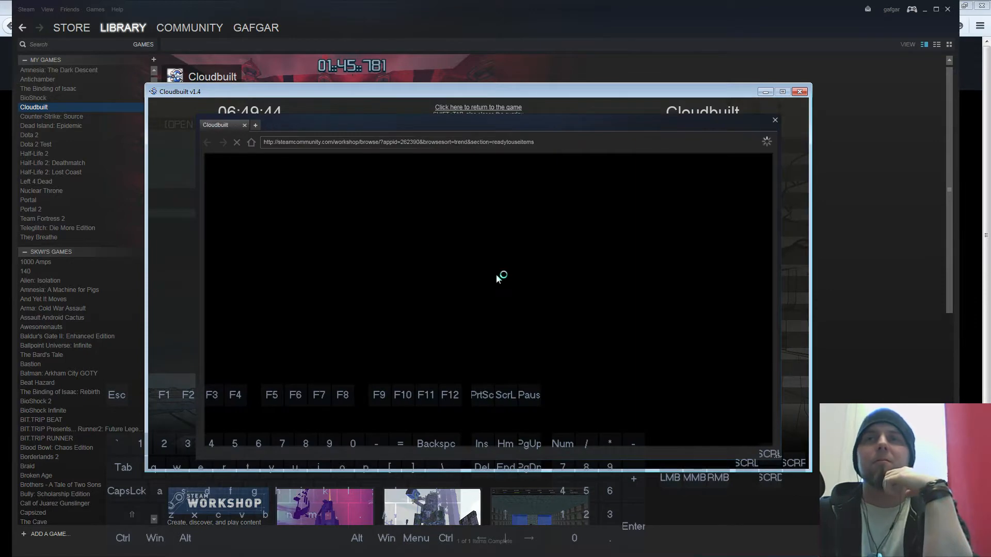
scroll(452, 278, "down", 3)
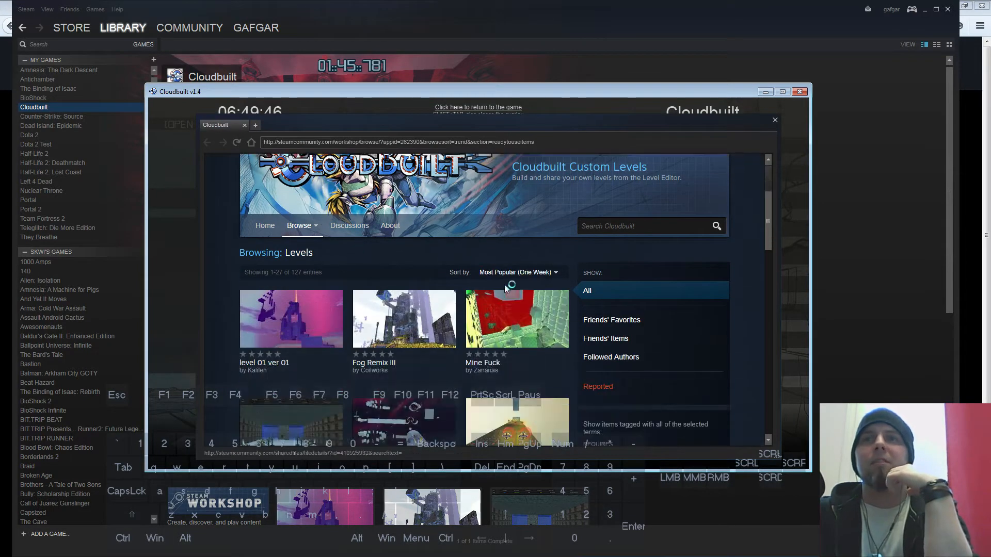
scroll(453, 278, "up", 2)
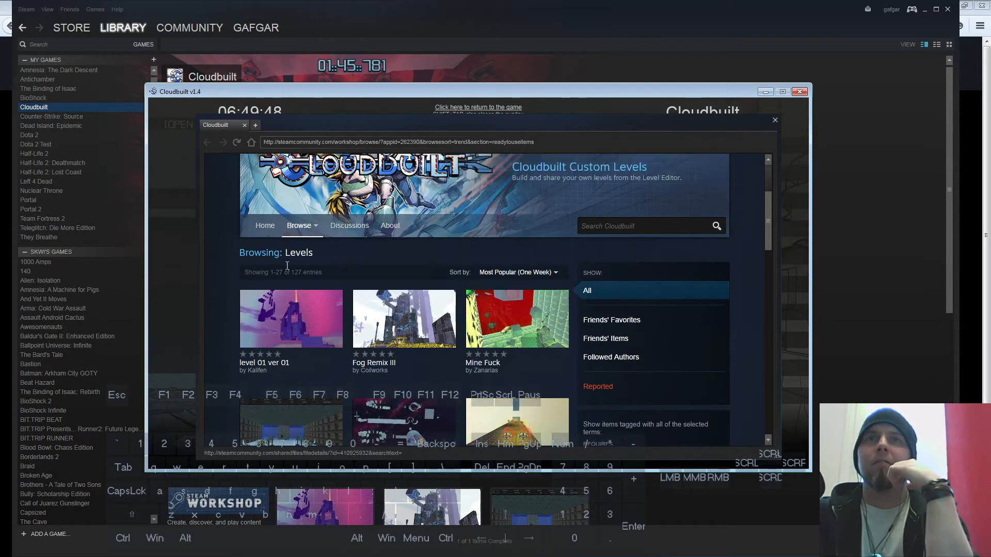
left_click(536, 272)
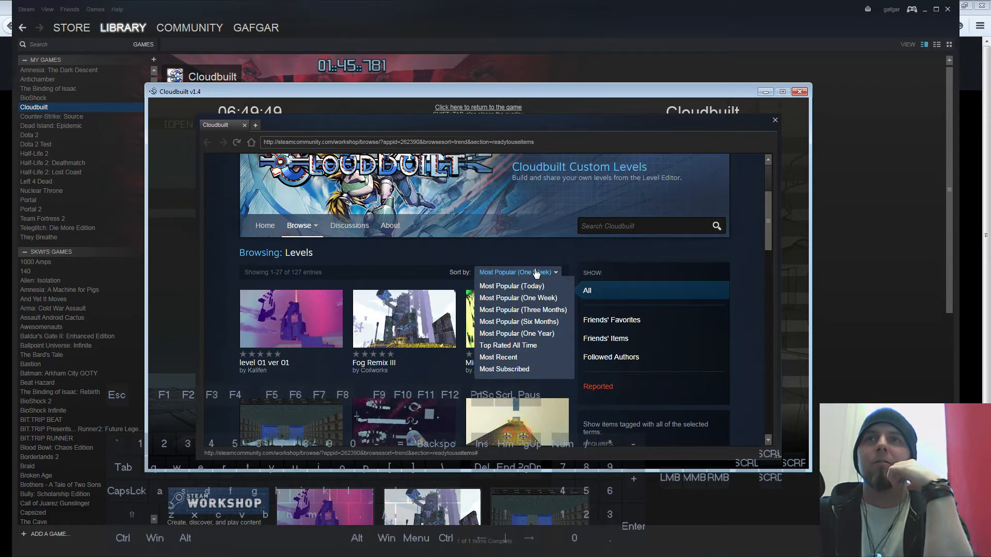
left_click(503, 358)
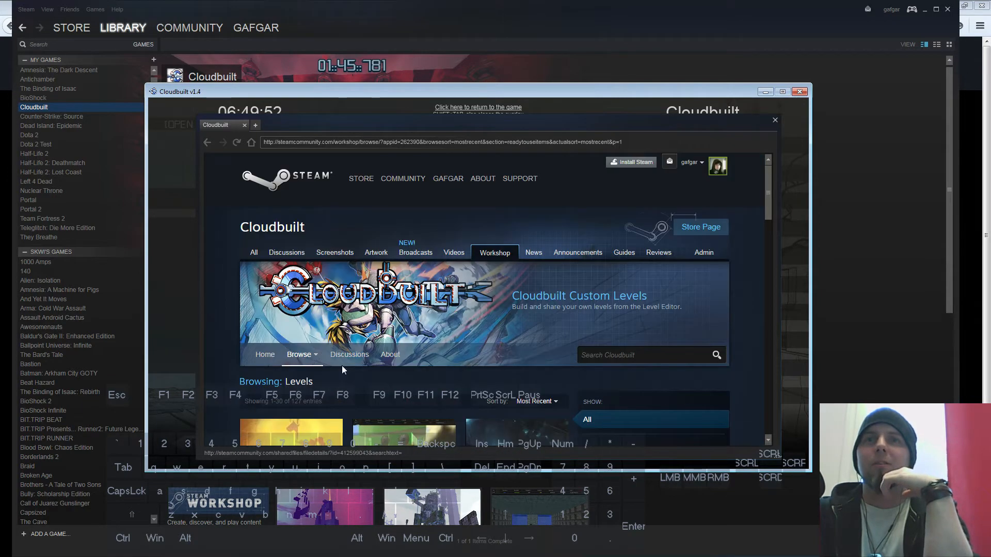
- Look over the most recent levels, return to the Cloudbuilt Workshop home page and open your own Workshop files
scroll(342, 366, "down", 2)
scroll(459, 324, "down", 8)
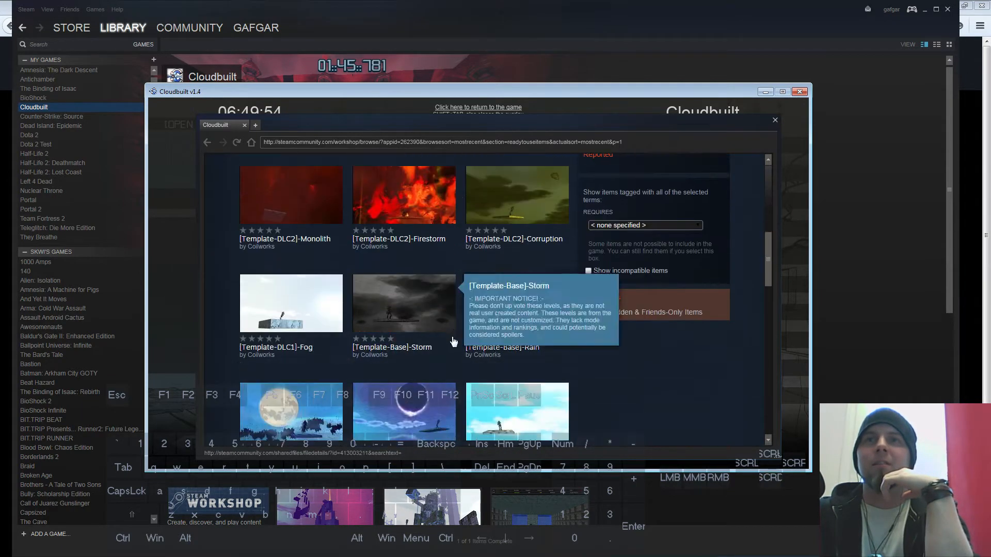
scroll(588, 371, "up", 10)
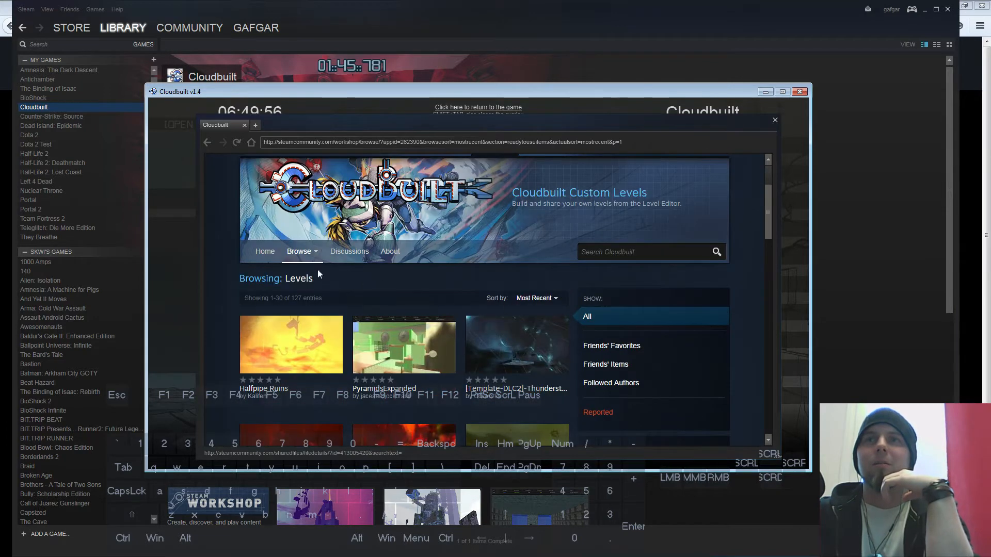
left_click(537, 299)
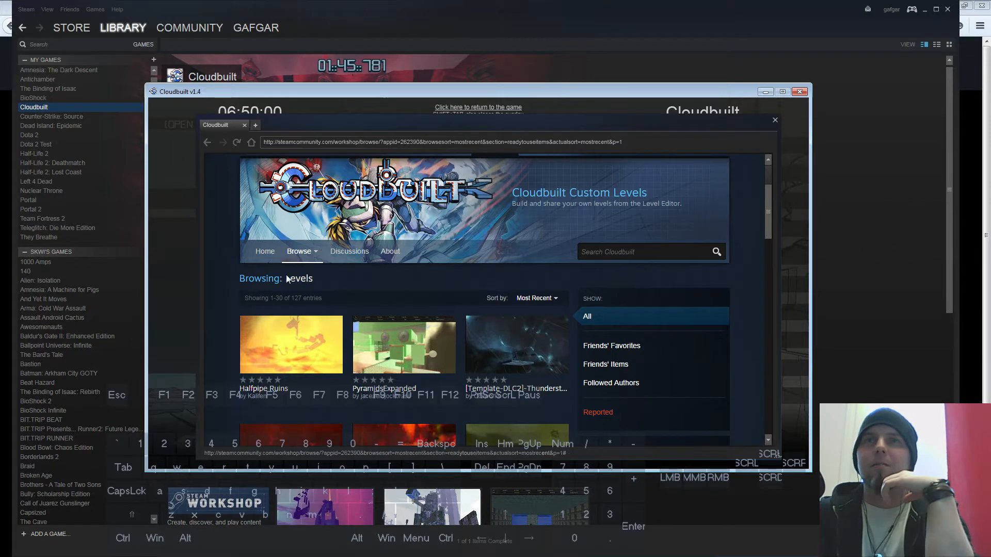
mouse_move(302, 256)
left_click(262, 254)
left_click(260, 253)
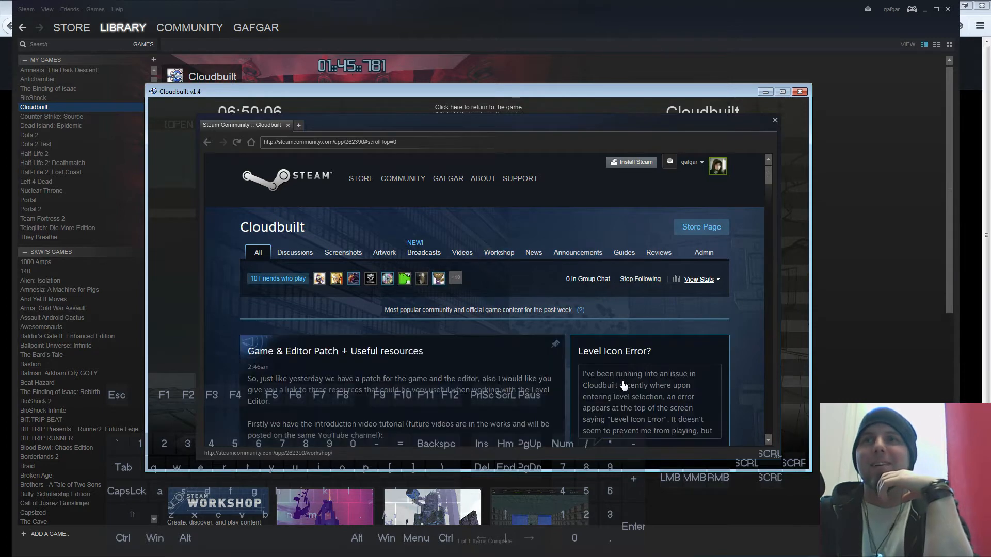
scroll(565, 356, "down", 2)
mouse_move(647, 320)
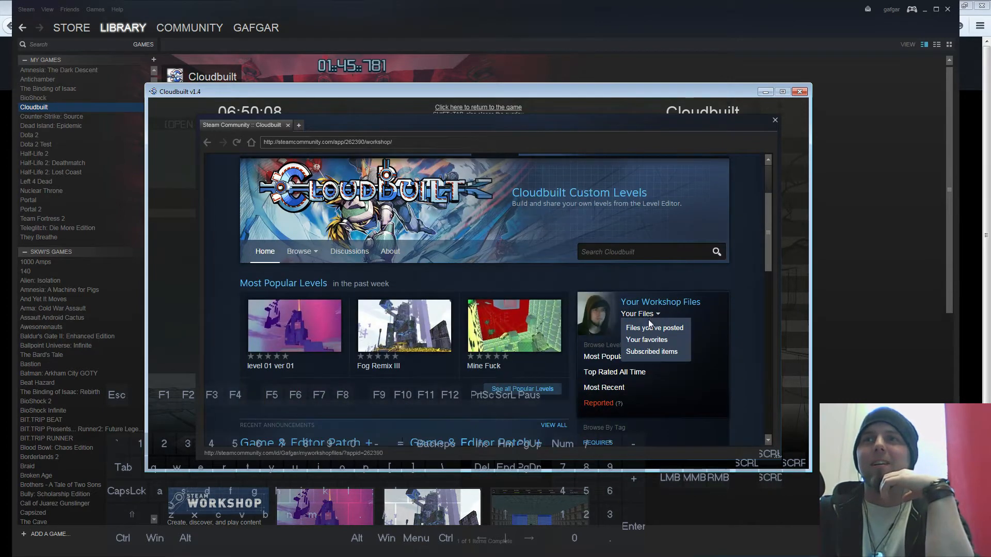
left_click(641, 316)
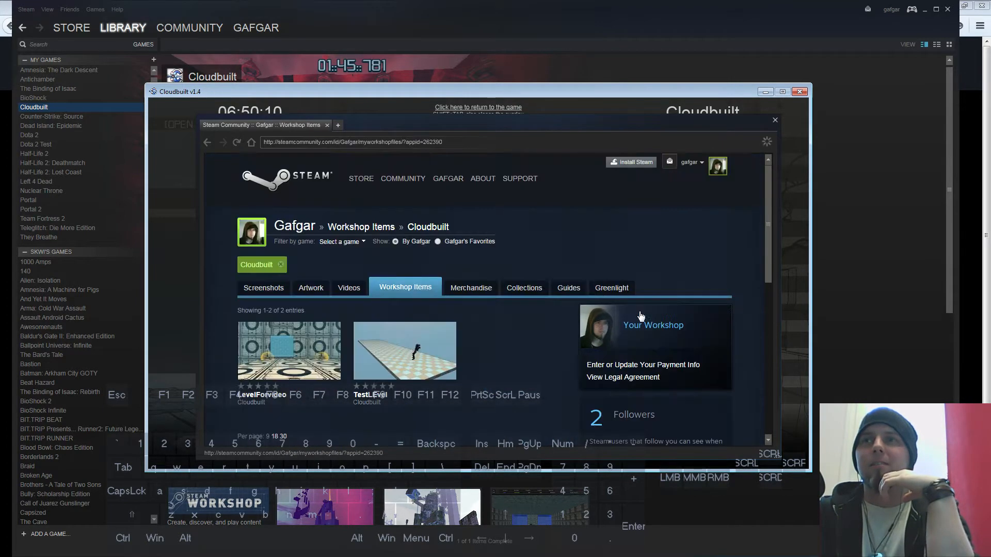
- Open the LevelForvideo item among your posted files and subscribe to it
scroll(262, 238, "down", 2)
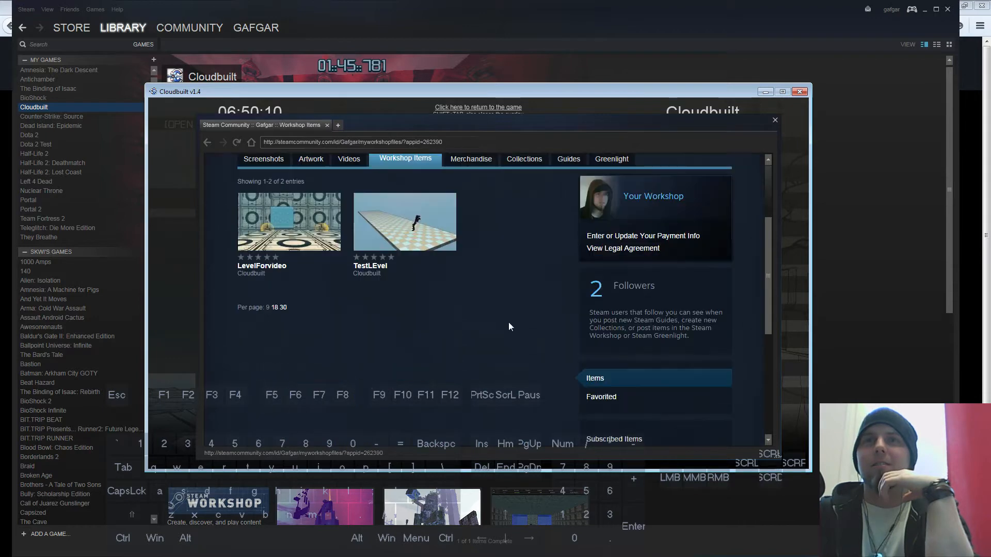
left_click(274, 227)
scroll(516, 423, "down", 3)
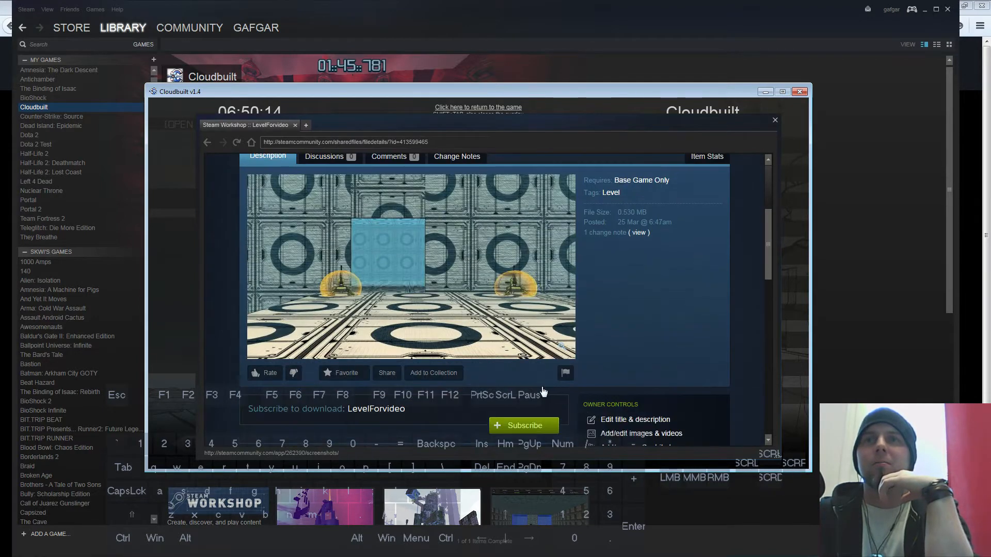
left_click(516, 426)
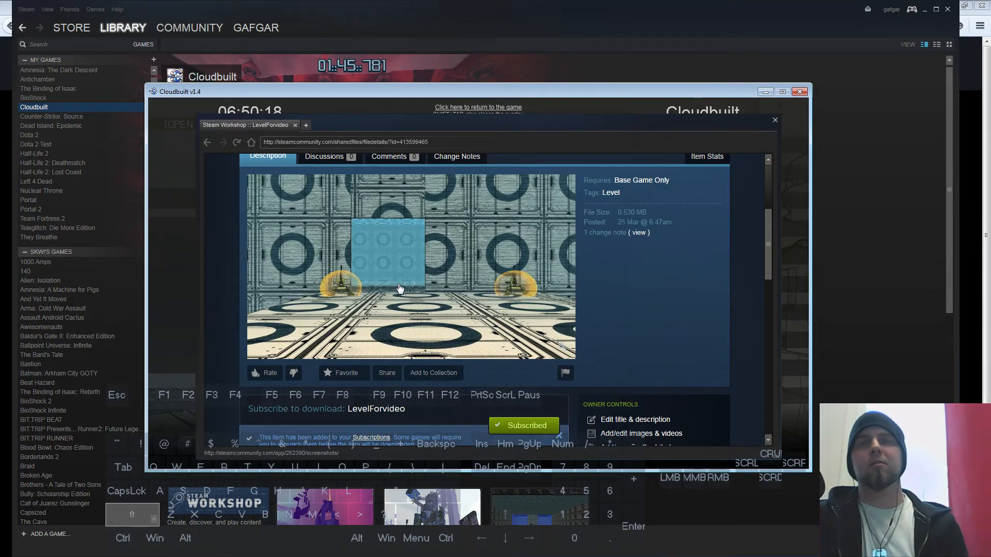
- Return from the Steam overlay to the game and try to start LevelForvideo from the custom levels
key("shift+Tab")
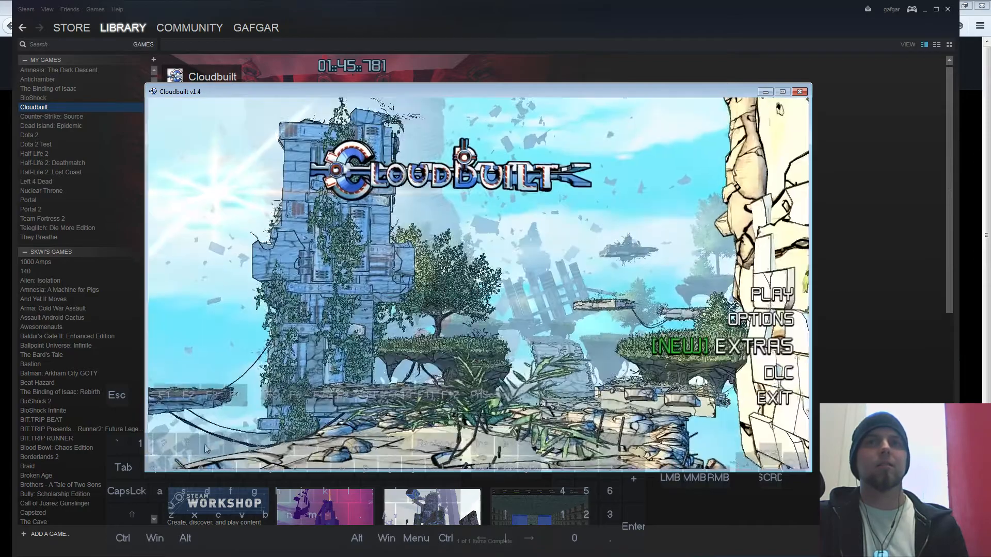
left_click(765, 296)
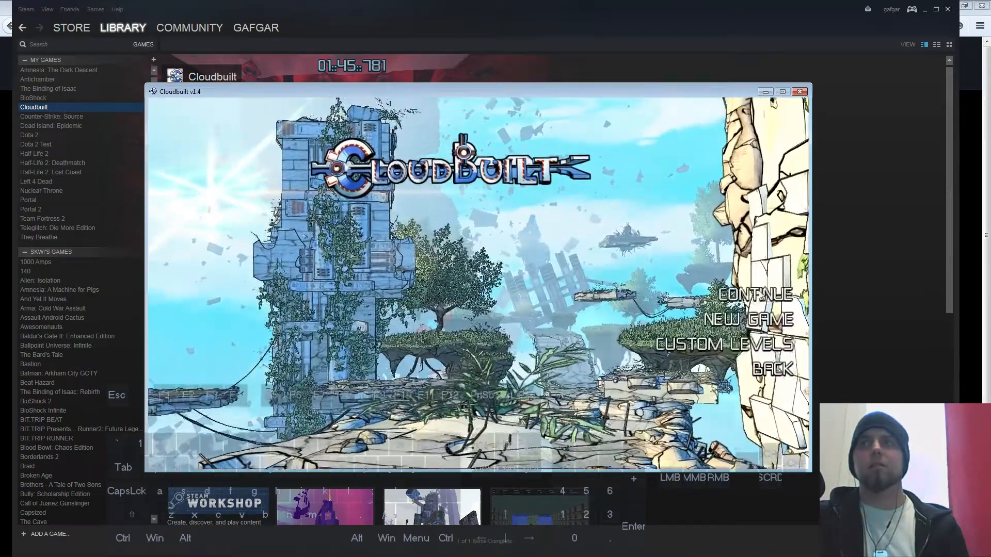
left_click(714, 345)
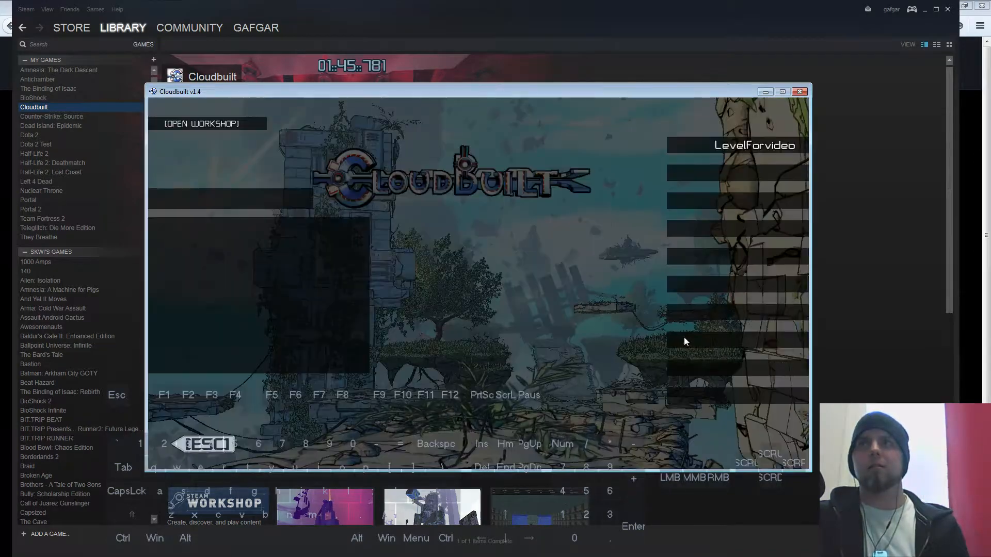
left_click(745, 146)
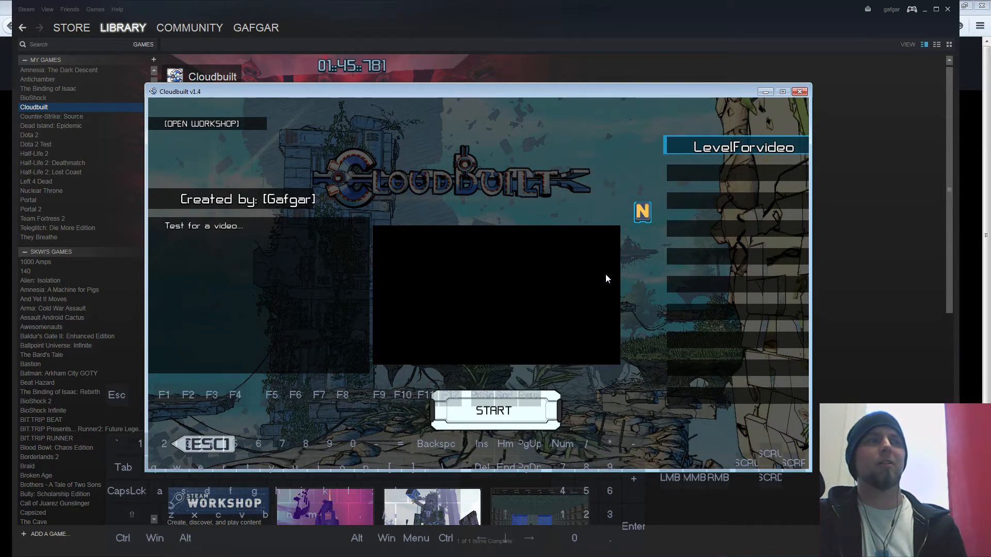
left_click(492, 413)
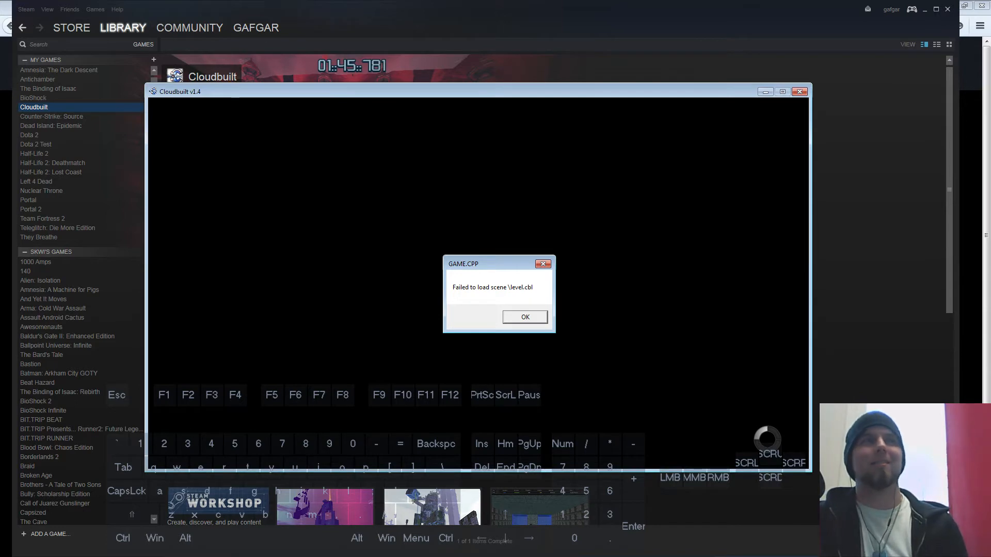
- Dismiss the scene loading error and relaunch the game from the Steam library with the Play Cloudbuilt option
key("Return")
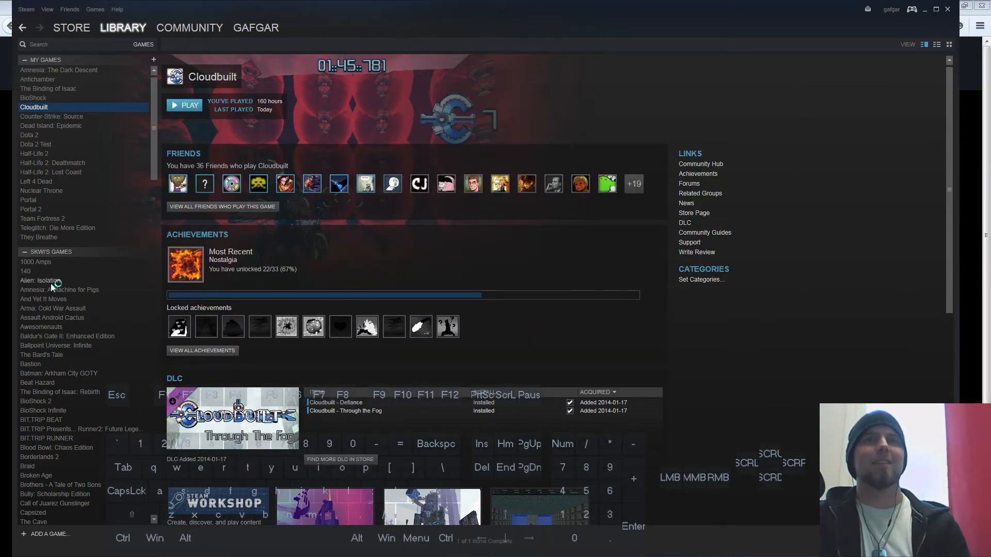
left_click(187, 106)
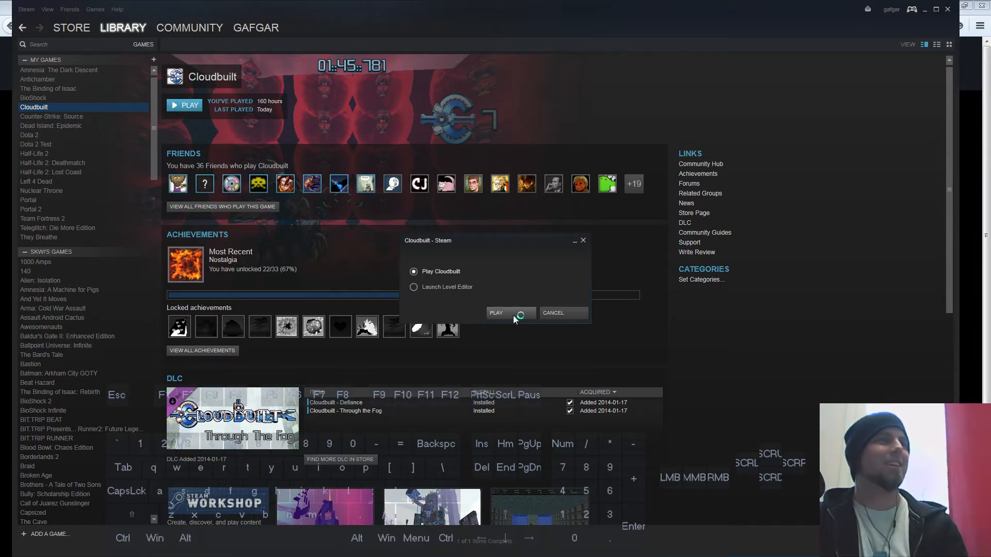
key("alt+Tab")
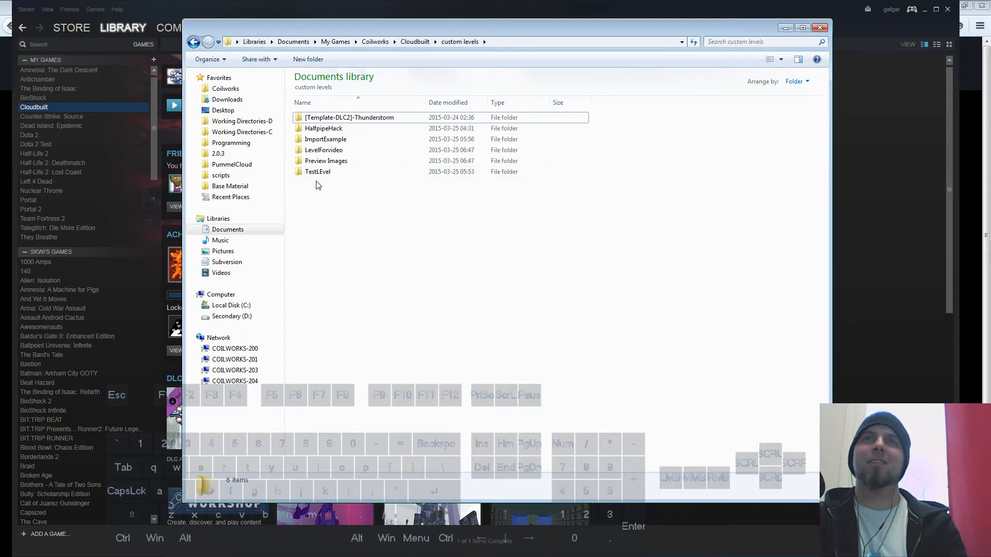
left_click(785, 28)
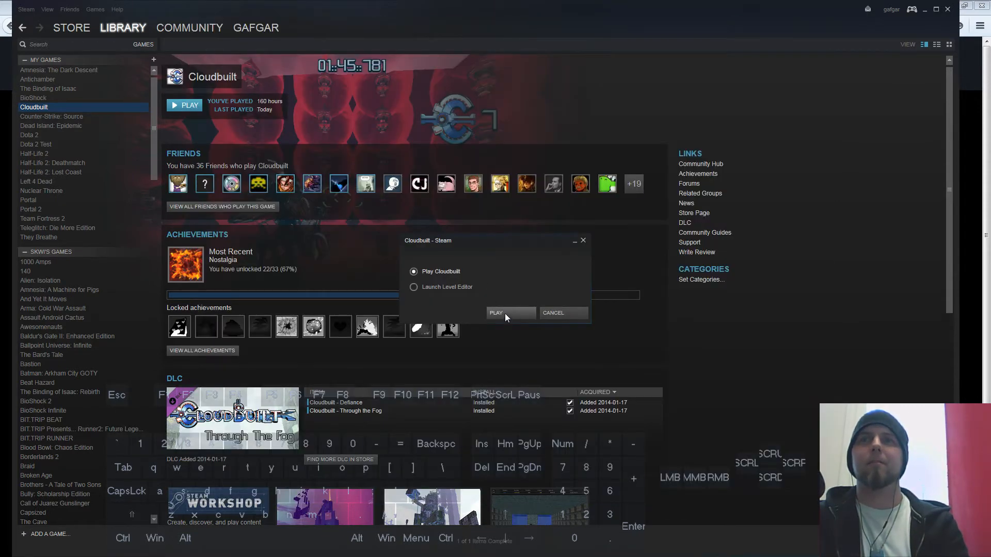
left_click(505, 313)
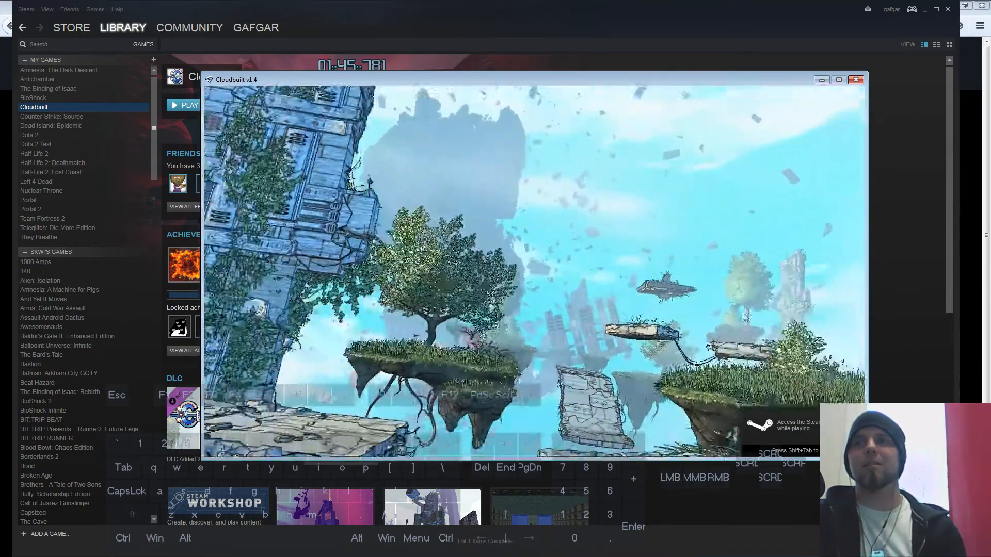
- Open the custom levels, select LevelForvideo with its second N mode and start the level
left_click(827, 281)
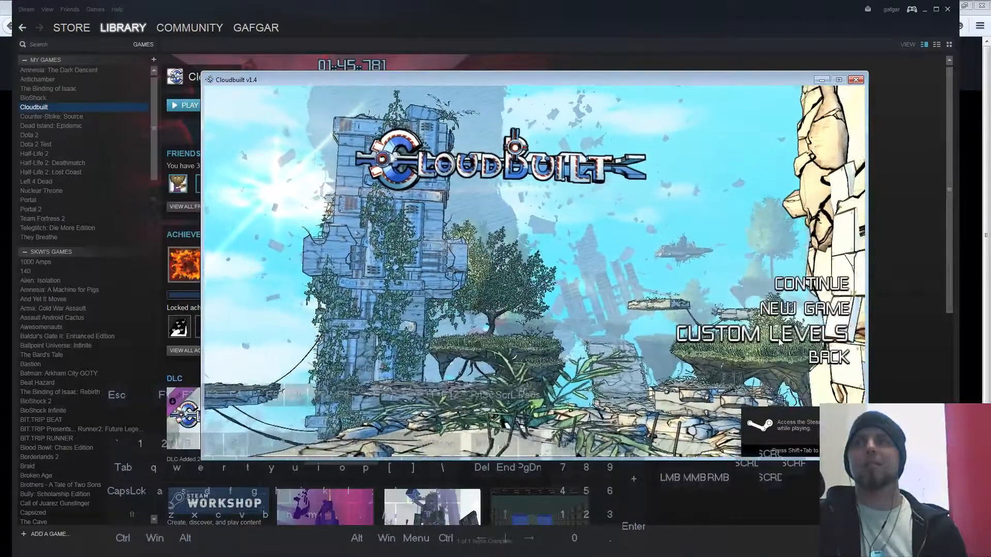
left_click(759, 334)
left_click(810, 136)
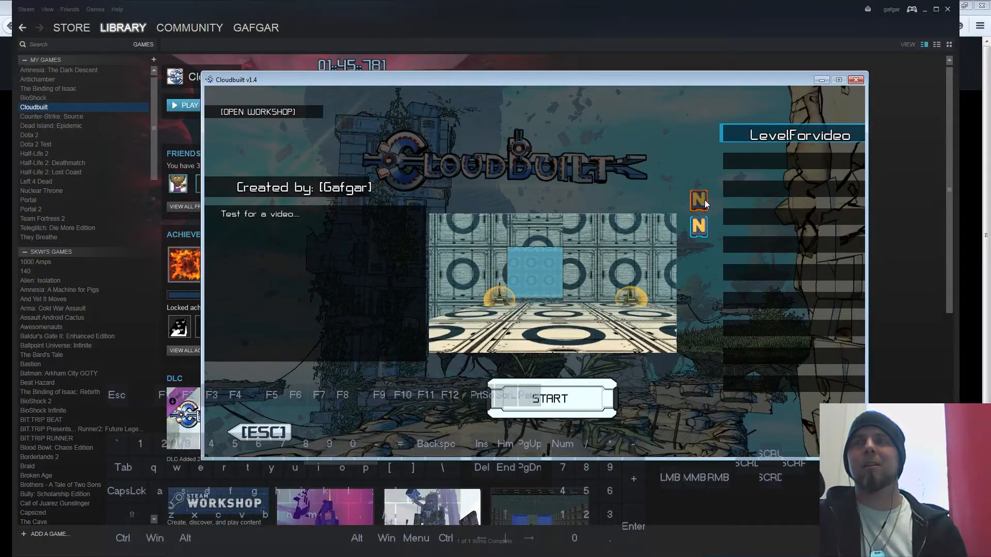
left_click(704, 237)
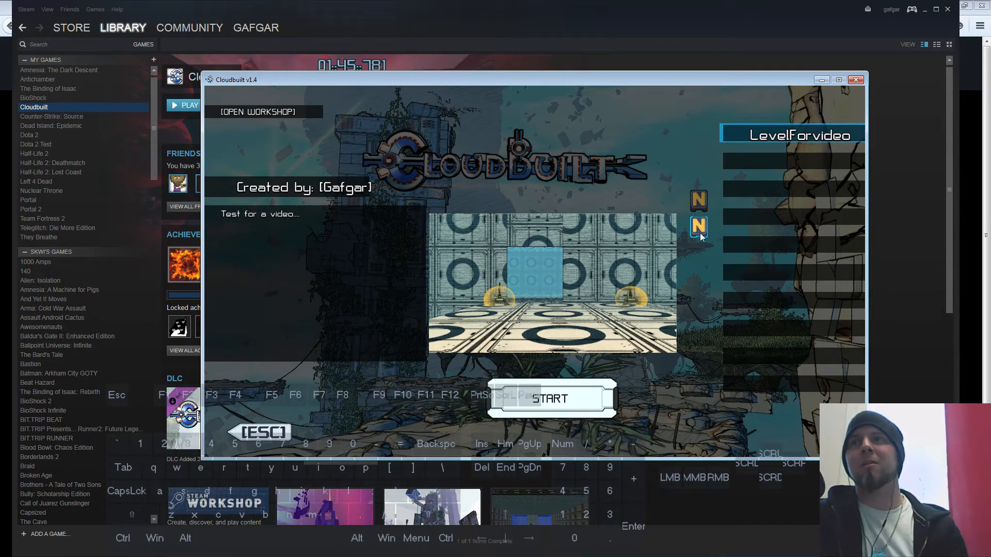
left_click(545, 409)
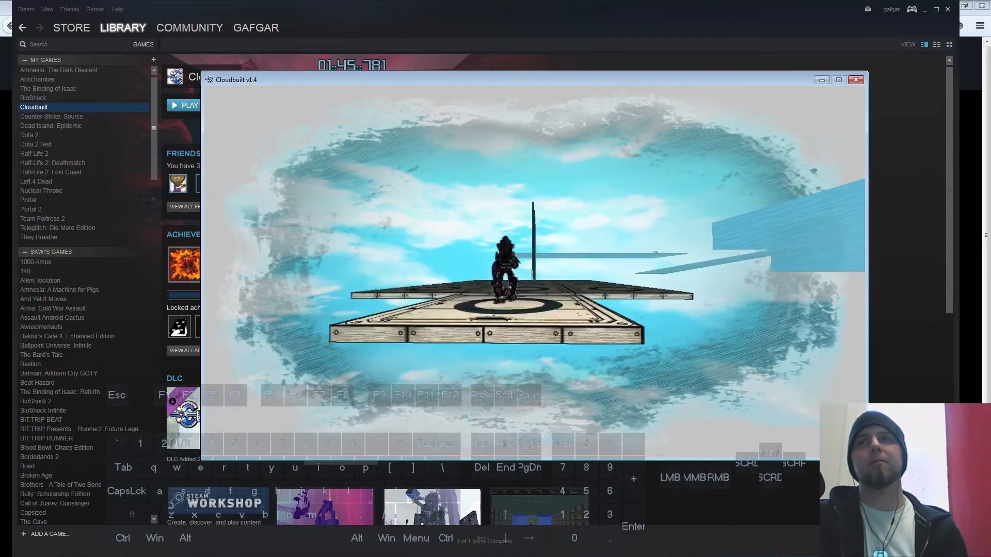
- Fire several test shots from the starting platform while moving towards the vertical wall
left_click(534, 273)
left_click(535, 273)
left_click(534, 273)
left_click(535, 273)
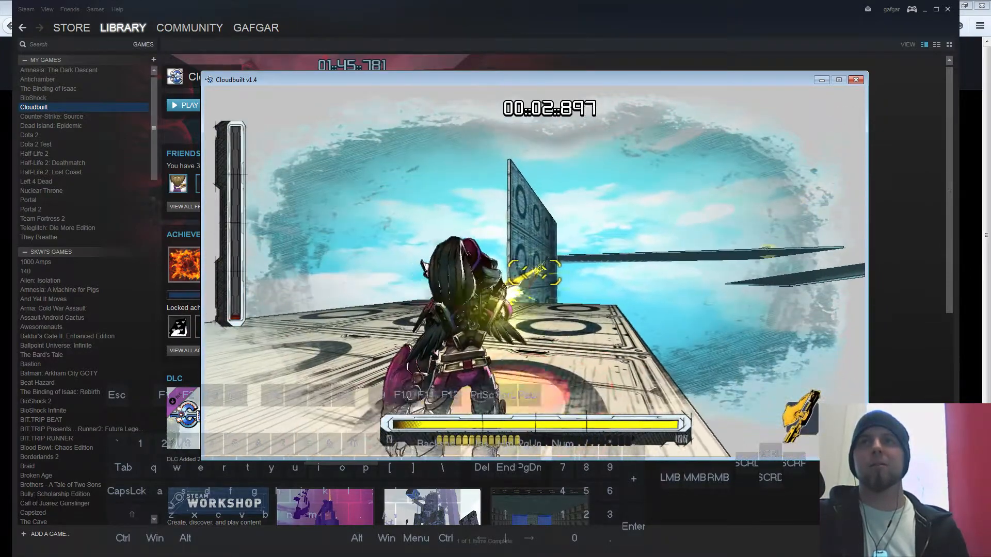
key("w")
left_click(535, 273)
left_click(535, 272)
left_click(535, 272)
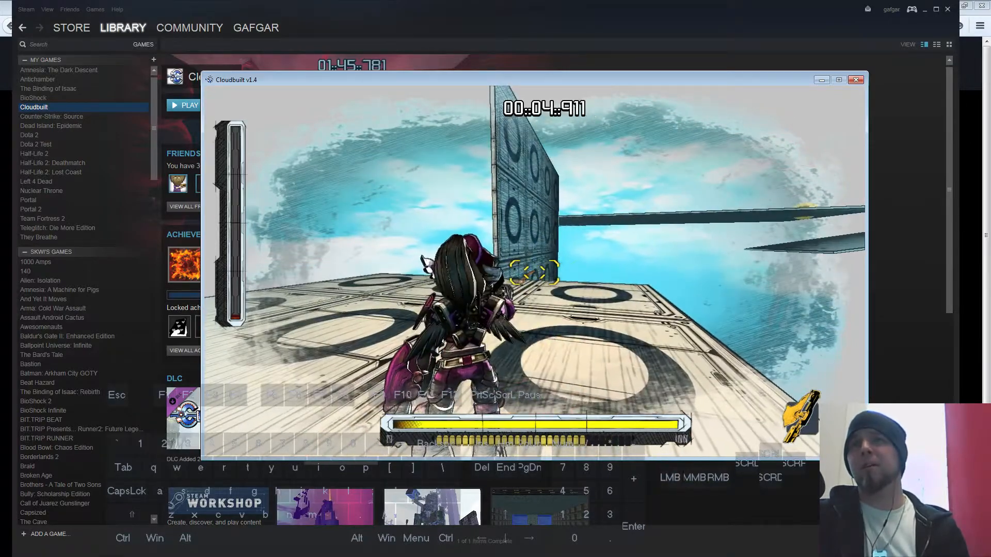
- Run to the vertical wall, boost along it and jump across to the long platform
key("w")
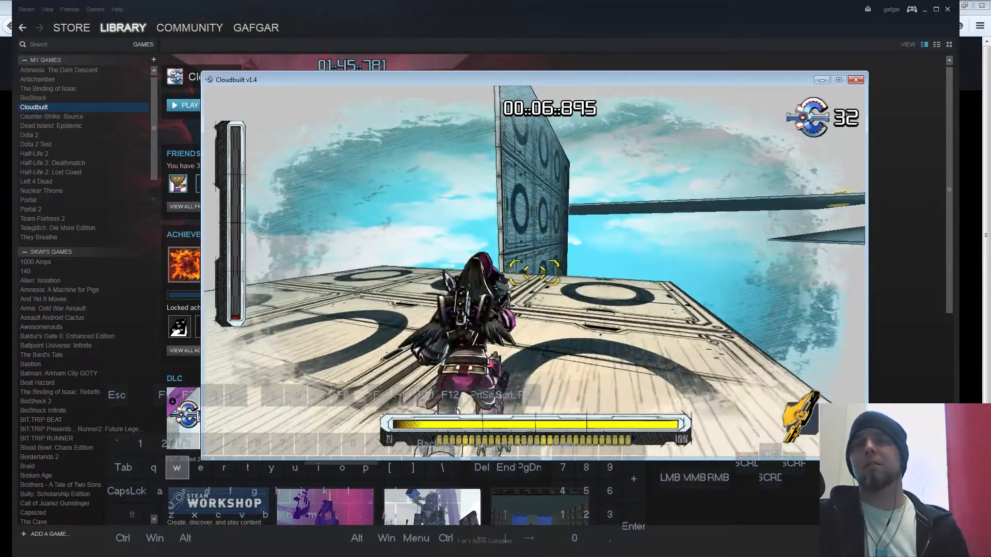
key("space")
key("shift")
key("shift")
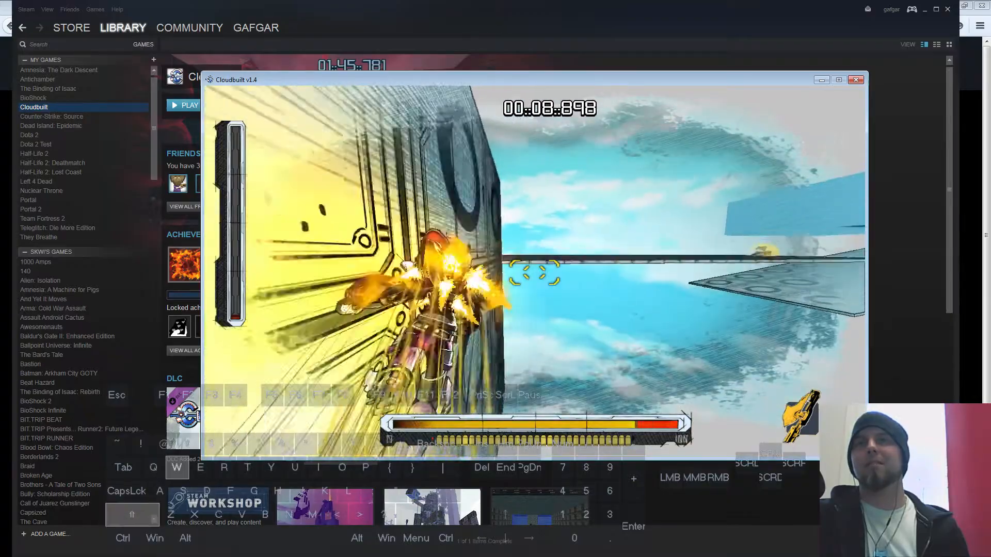
key("space")
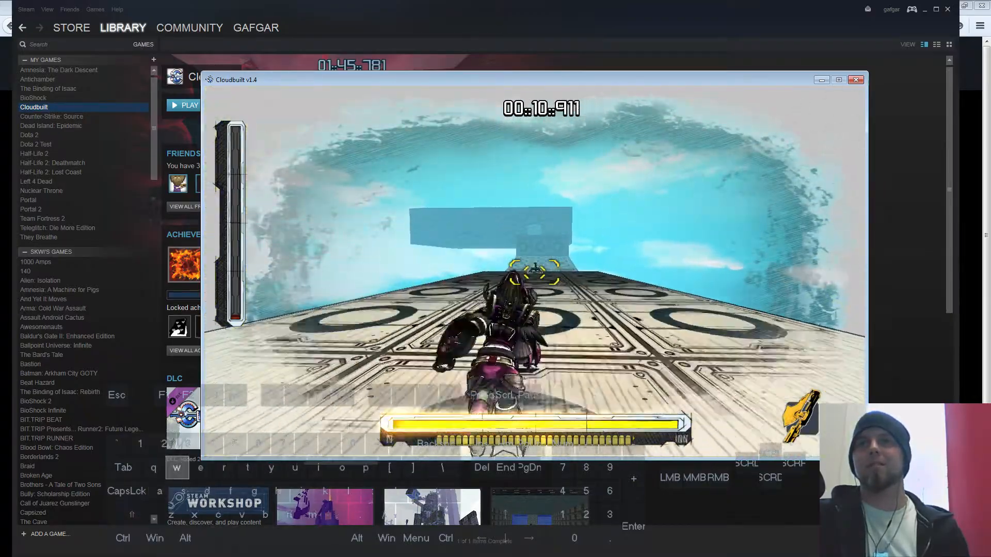
key("space")
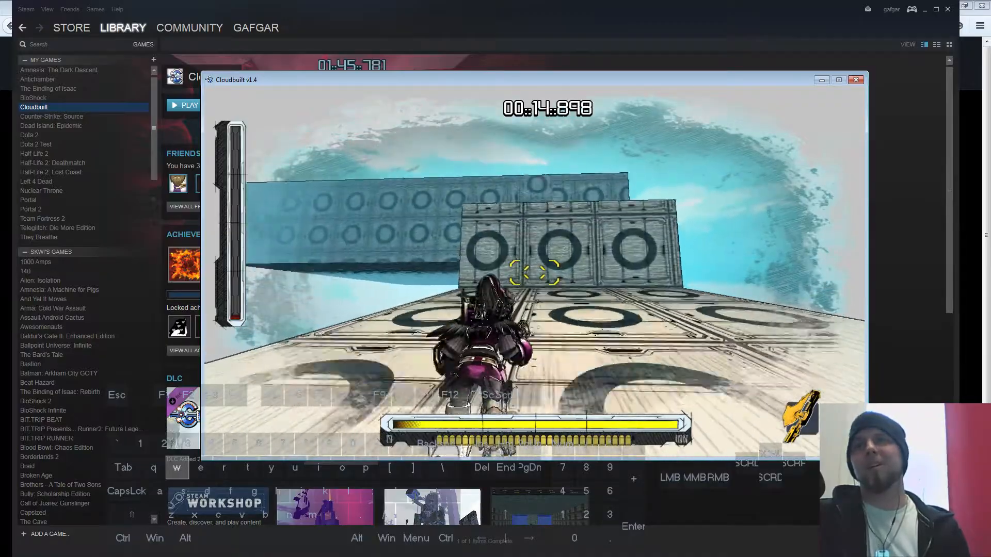
- Boost up over the block at the long platform's end and shoot the turrets guarding the doorway
key("space")
key("shift")
key("a")
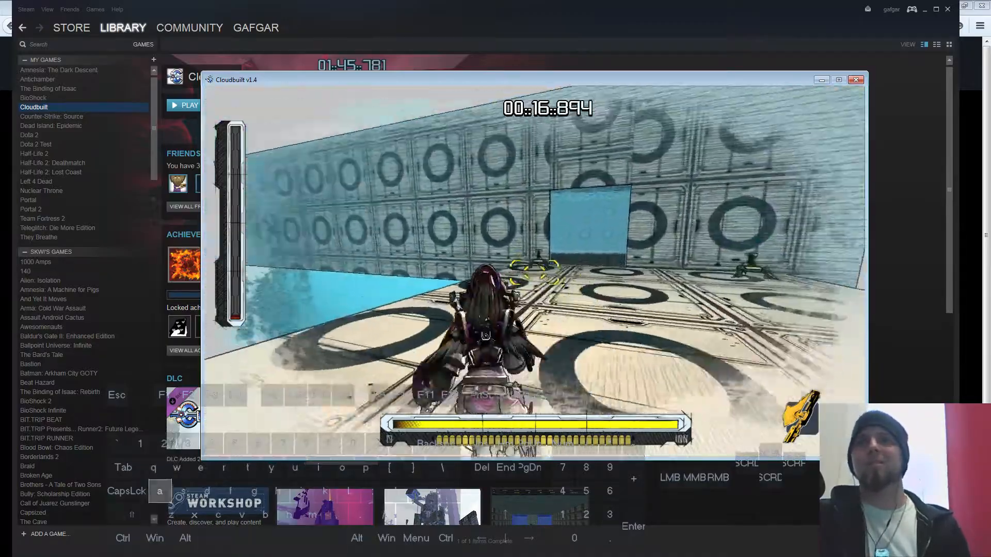
key("d")
left_click(535, 272)
key("w")
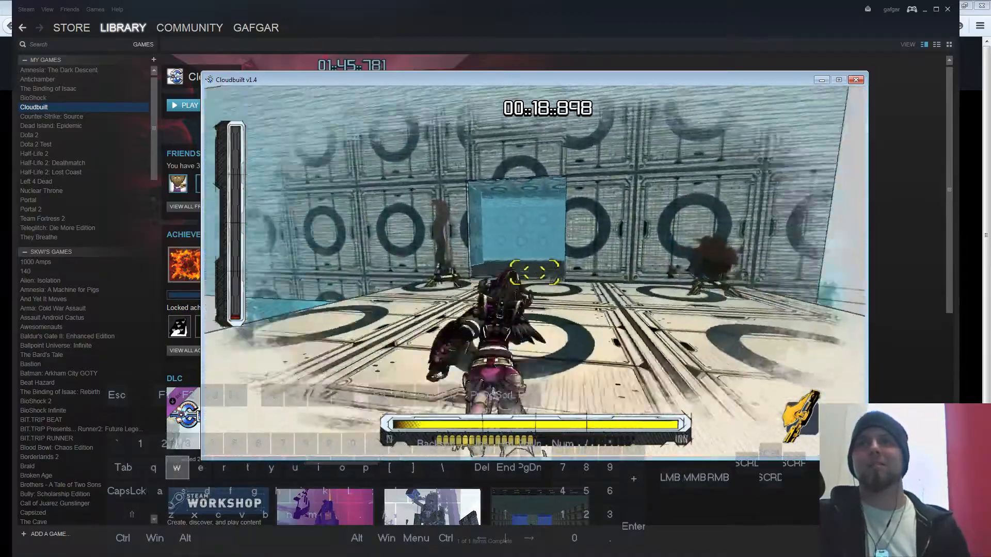
- Dash through the doorway, shoot the enemies inside the room and run on to finish the level
key("shift")
key("d")
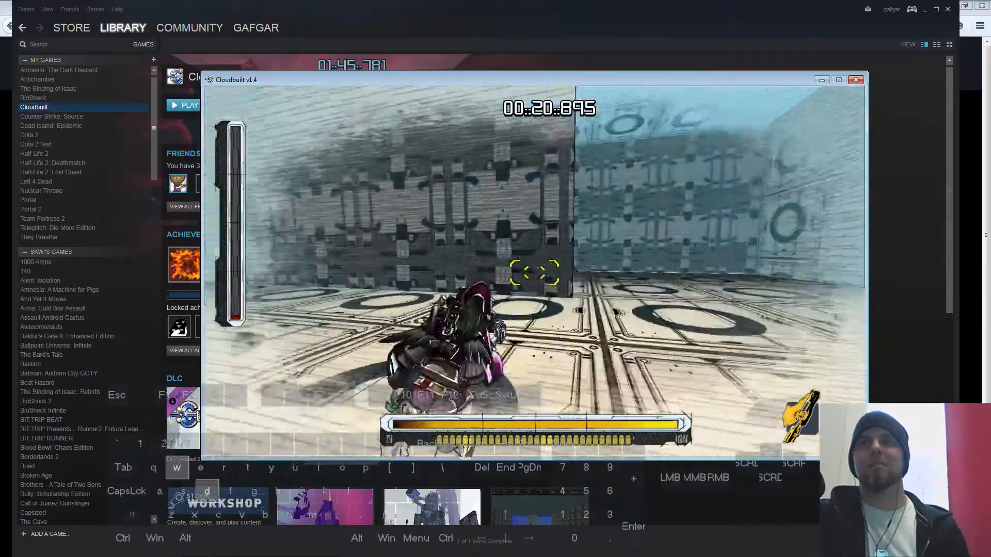
left_click(534, 273)
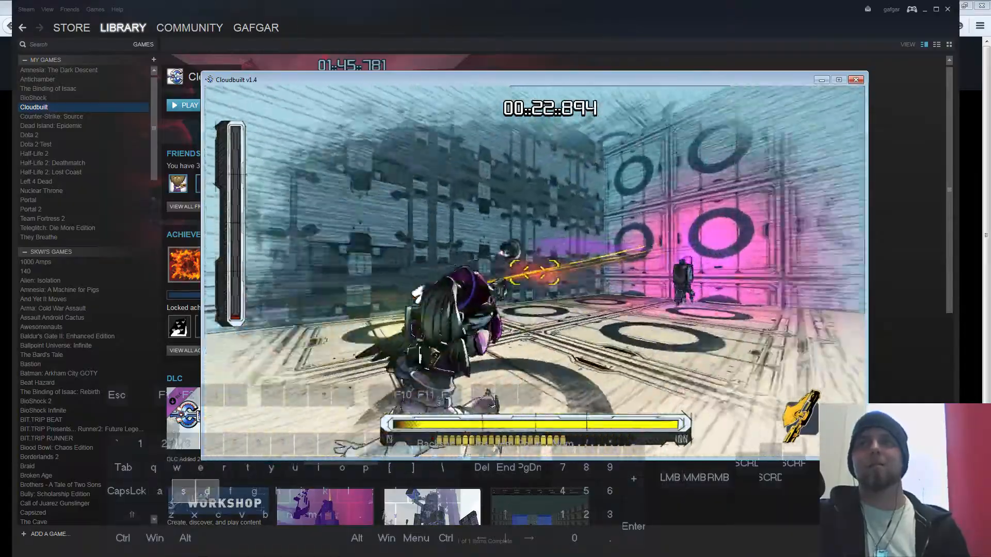
left_click(534, 272)
key("a")
key("s")
key("w")
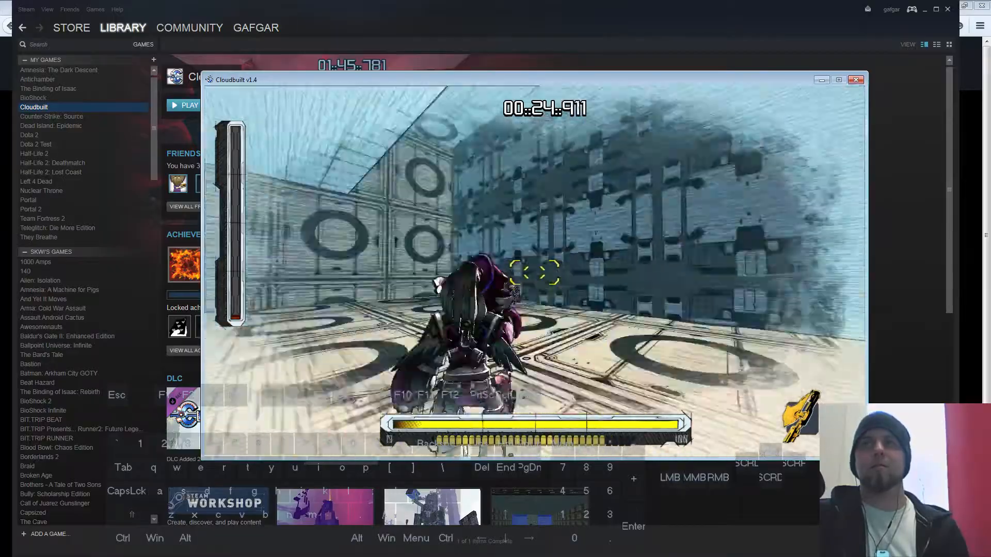
key("w")
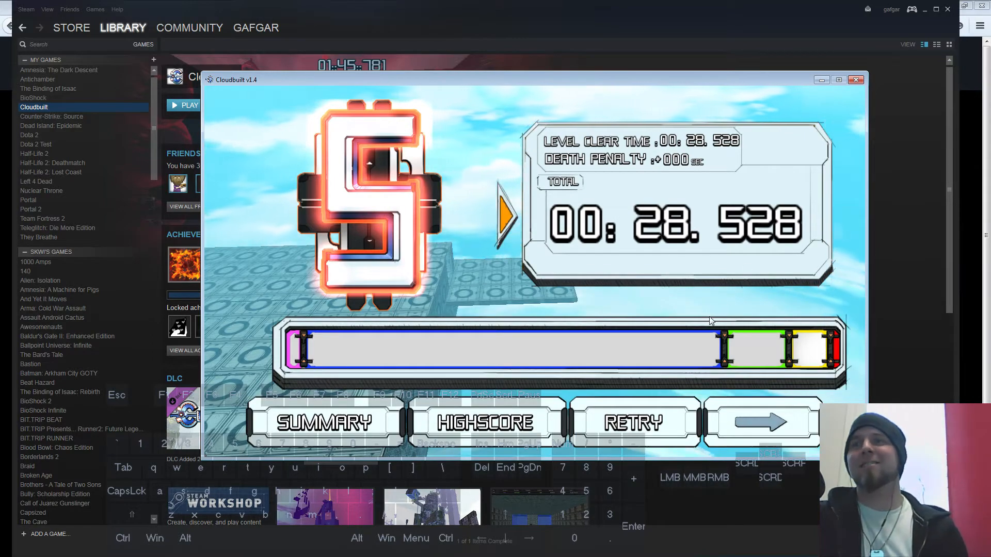
- Exit the finished game, launch the Cloudbuilt level editor from the Steam library and arrange its windows
left_click(764, 426)
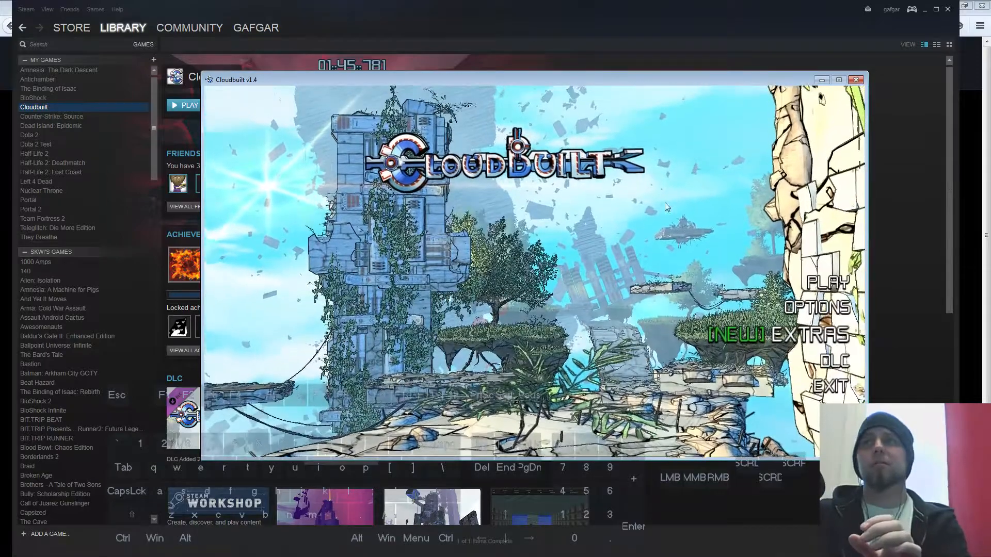
left_click(856, 81)
left_click(187, 105)
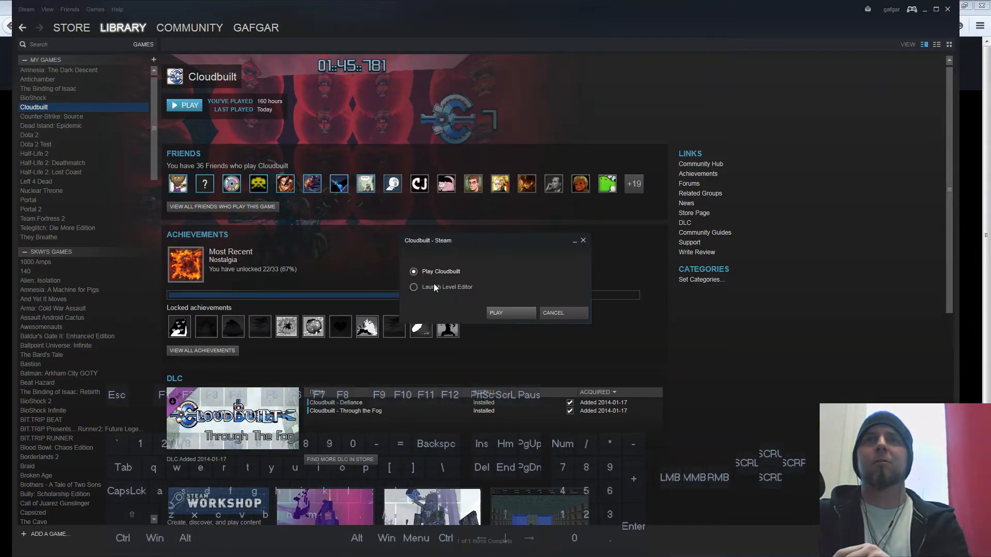
left_click(426, 288)
left_click(502, 312)
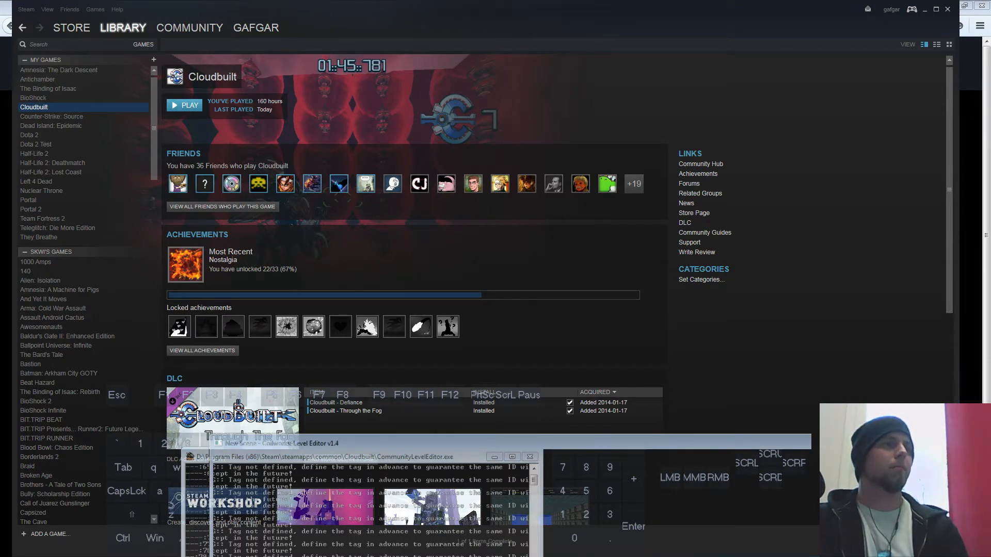
mouse_move(345, 443)
left_mouse_down()
mouse_move(529, 469)
mouse_move(294, 81)
left_mouse_up()
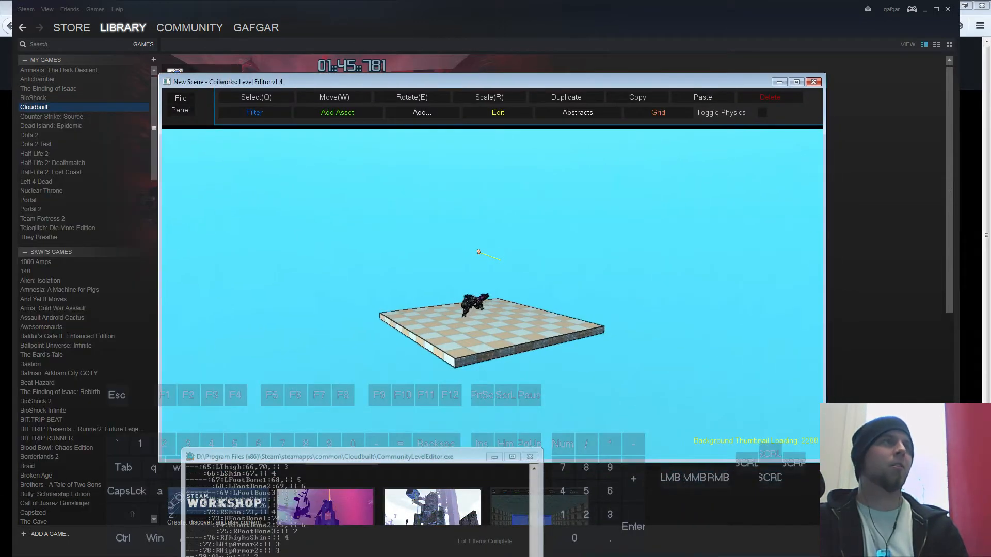
left_click_drag(361, 456, 503, 556)
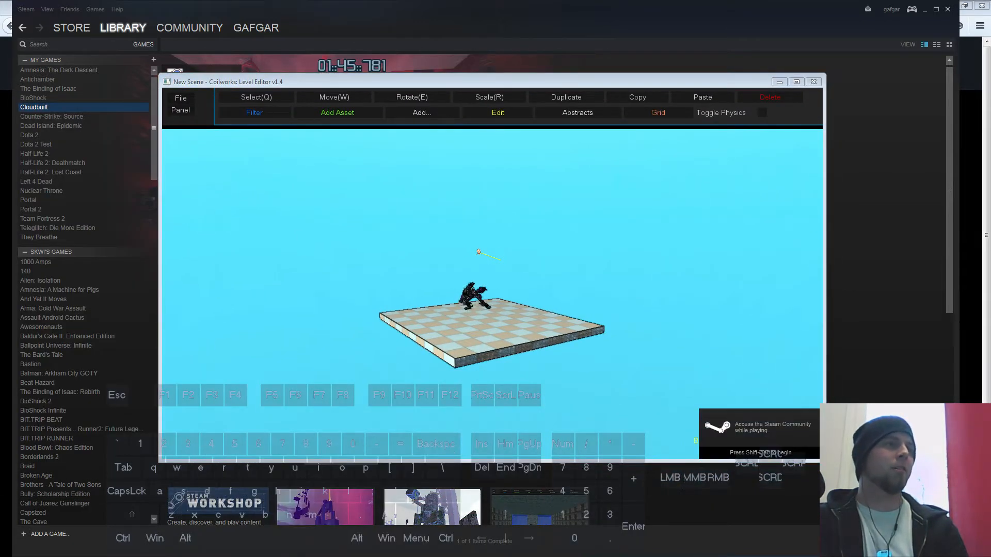
- Duplicate the starting platform block and reshape the copy into a long, tilted ramp
left_click(507, 330)
key("s")
right_click_drag(577, 416, 478, 379)
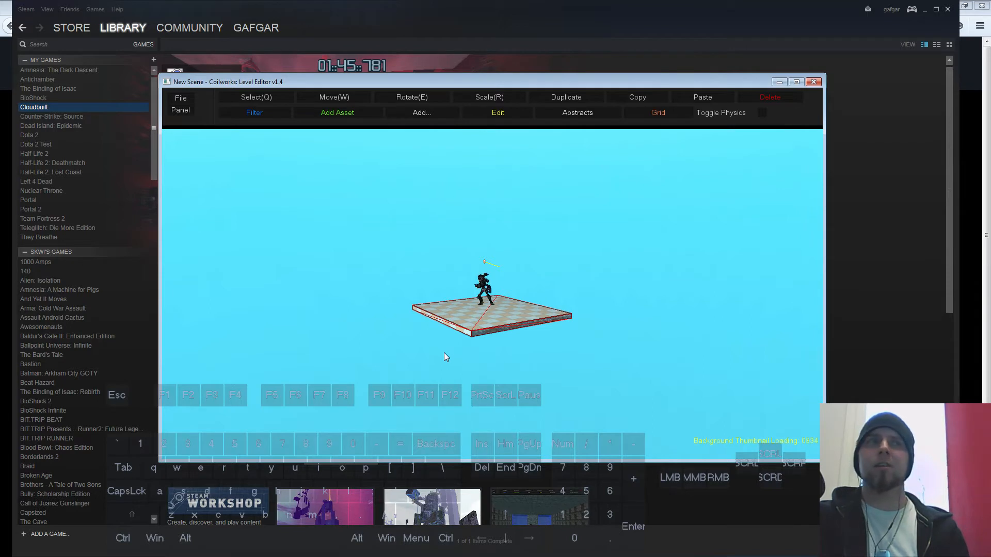
right_click_drag(420, 334, 440, 350)
middle_click_drag(440, 350, 452, 349)
right_click_drag(452, 350, 414, 336)
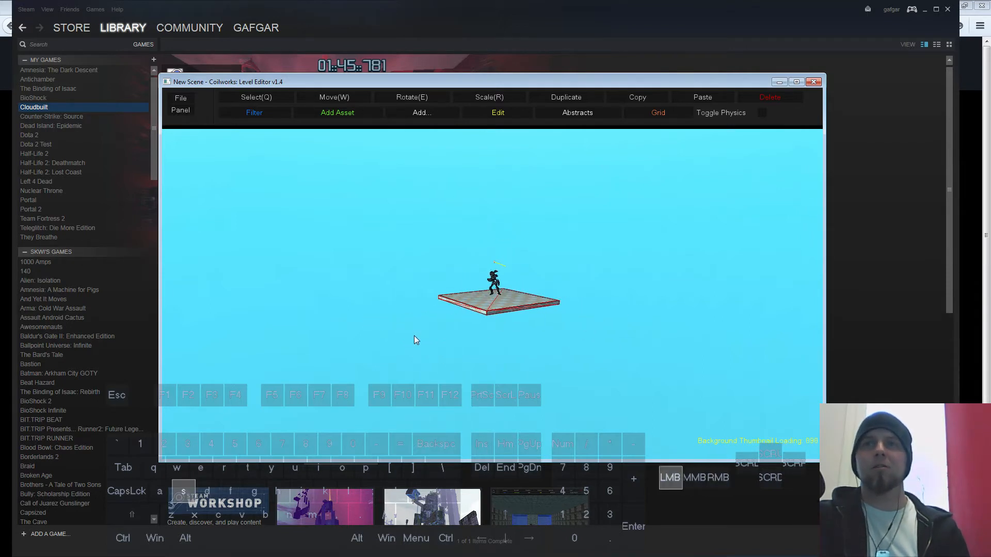
left_click_drag(414, 335, 410, 335)
middle_click_drag(410, 340, 443, 341)
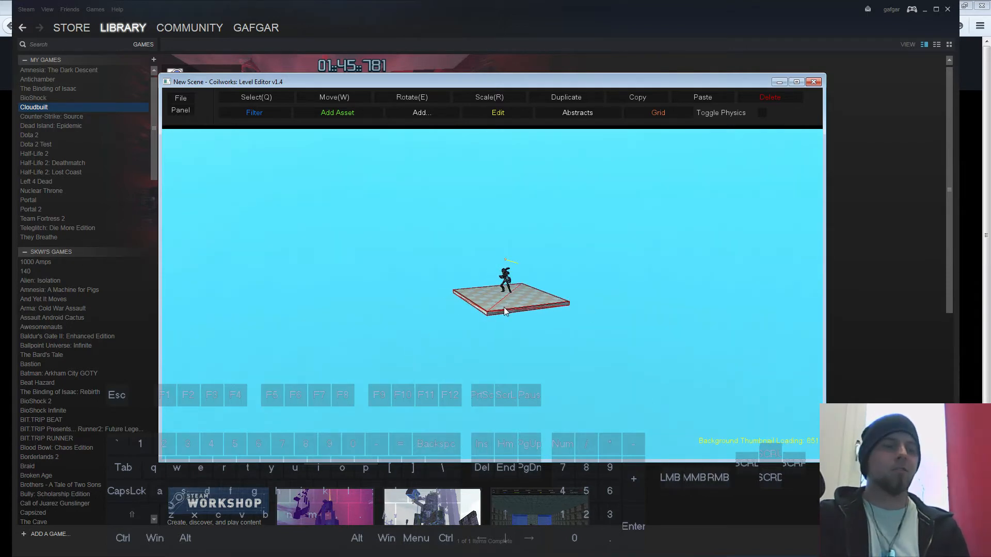
key("ctrl+d")
key("e")
mouse_move(485, 308)
left_mouse_down()
mouse_move(508, 309)
mouse_move(483, 308)
mouse_move(505, 304)
mouse_move(488, 324)
left_mouse_up()
key("ctrl+z")
key("w")
key("w")
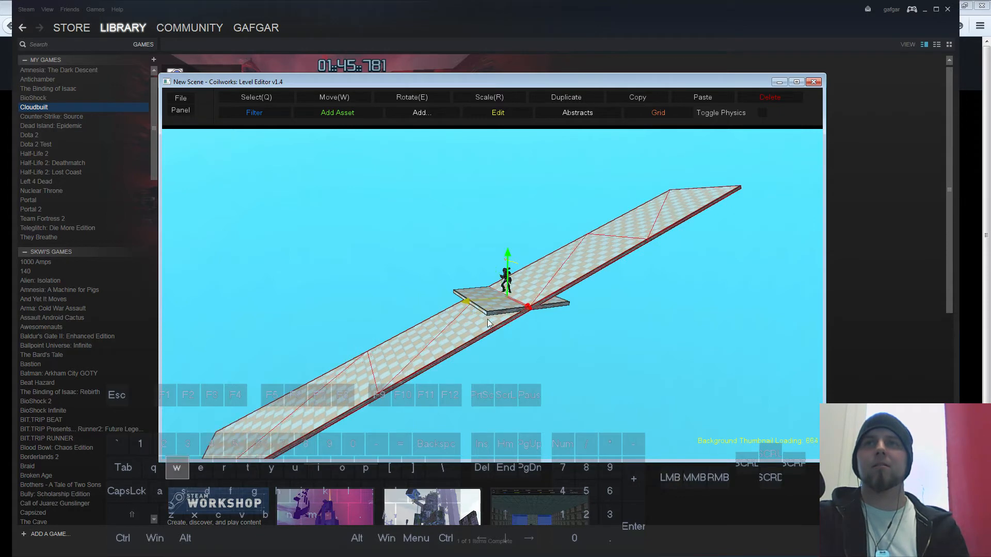
- Move the long ramp so its upper end meets the edge of the starting platform, and deselect it
left_click_drag(488, 278, 234, 370)
key("s")
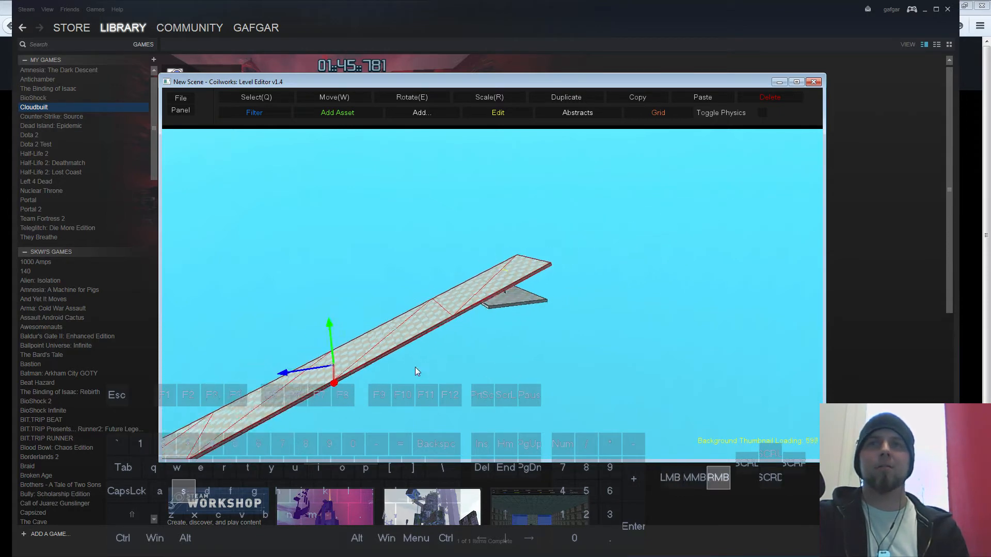
left_click_drag(339, 345, 264, 383)
left_click(556, 394)
- Playtest the level by running from the platform down the ramp, then return to the editor
key("F5")
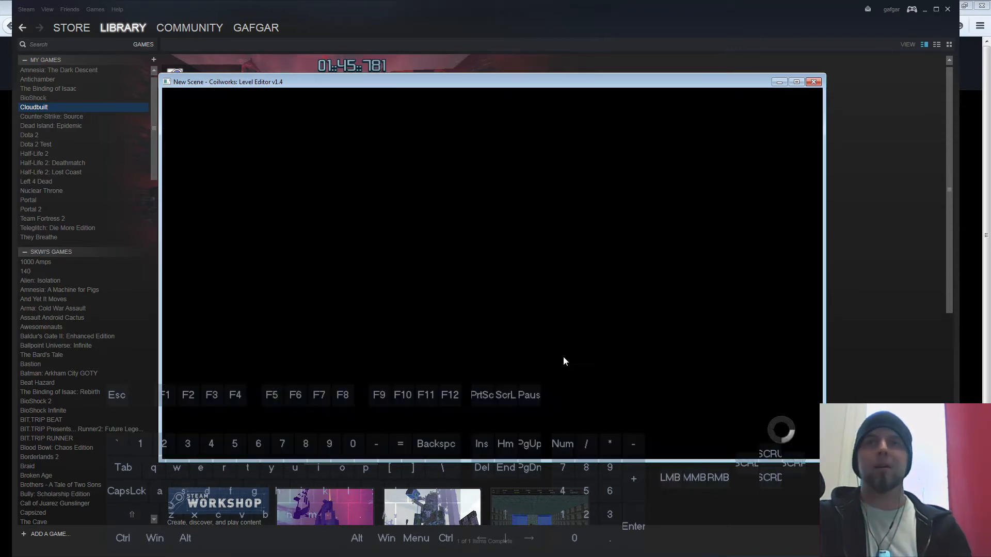
key("w")
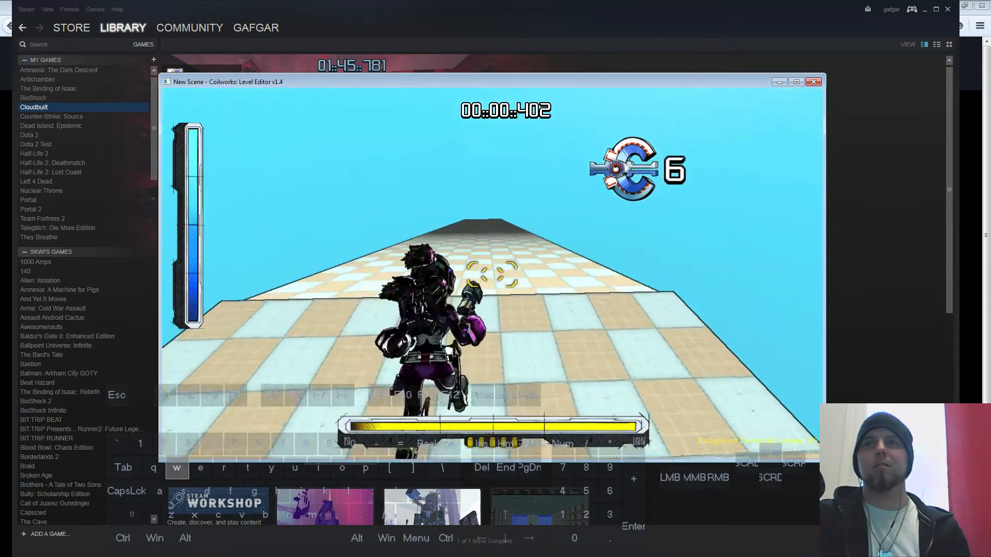
key("s")
key("w")
key("a")
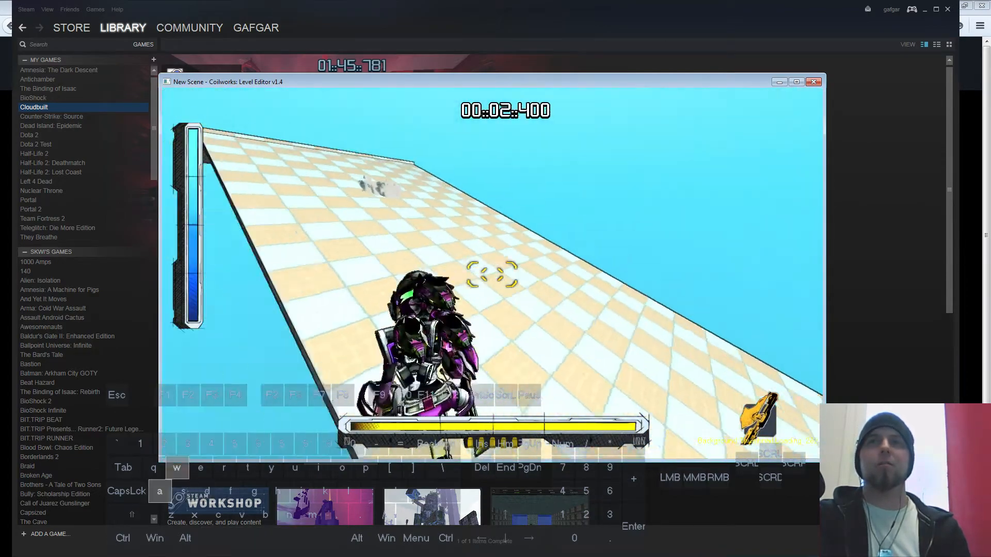
key("Escape")
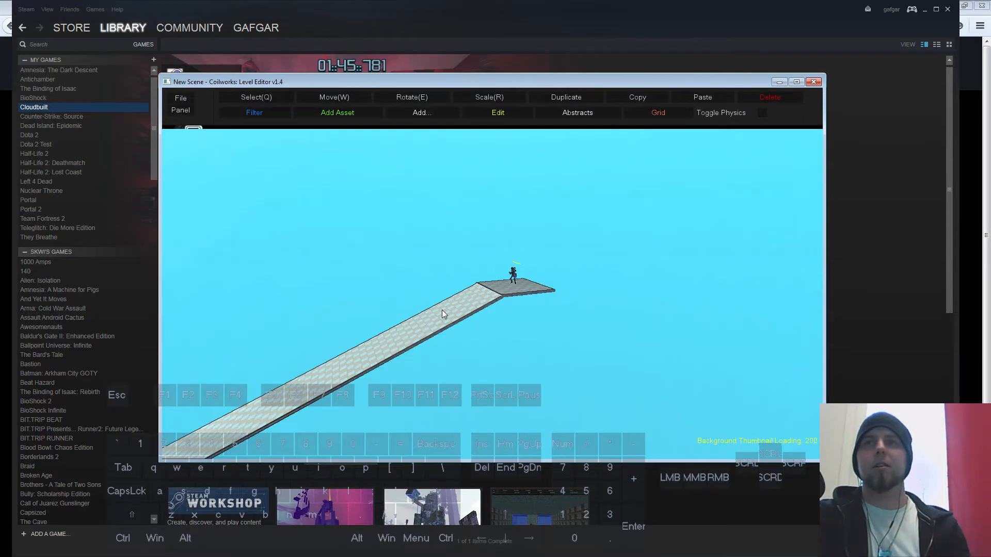
- Set the physics material of the ramp block to ice and close its properties
left_click(441, 314)
right_click(445, 309)
left_click(470, 317)
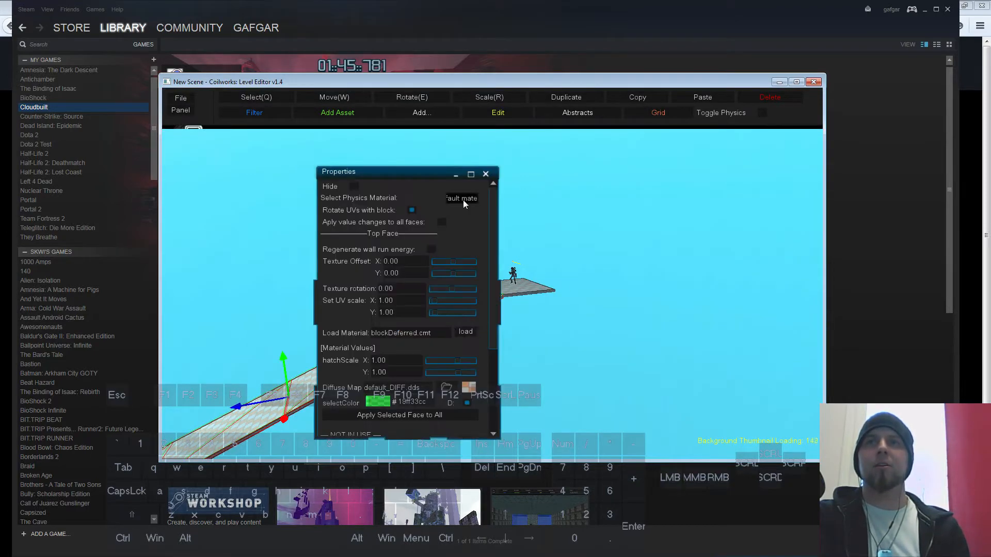
left_click_drag(499, 305, 642, 304)
left_click(577, 202)
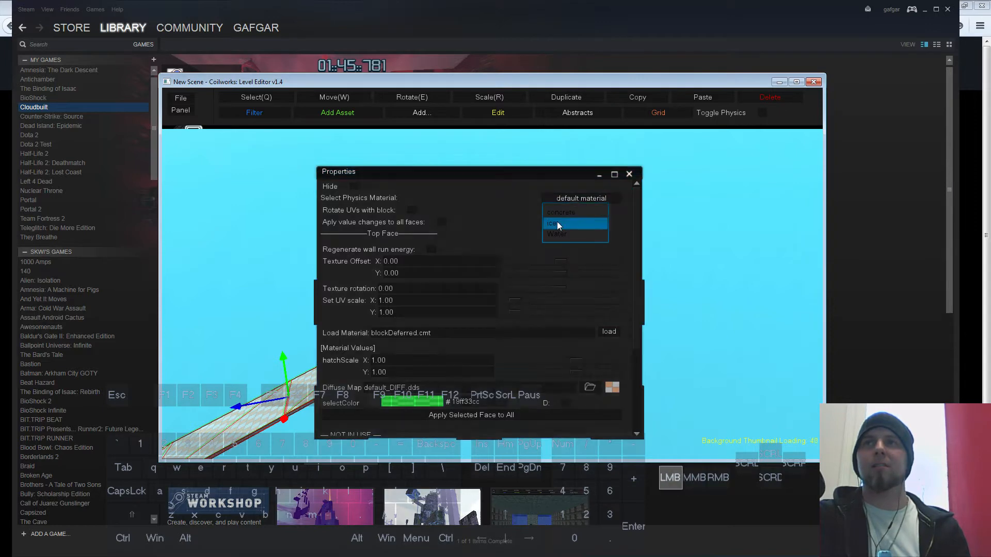
left_click(630, 174)
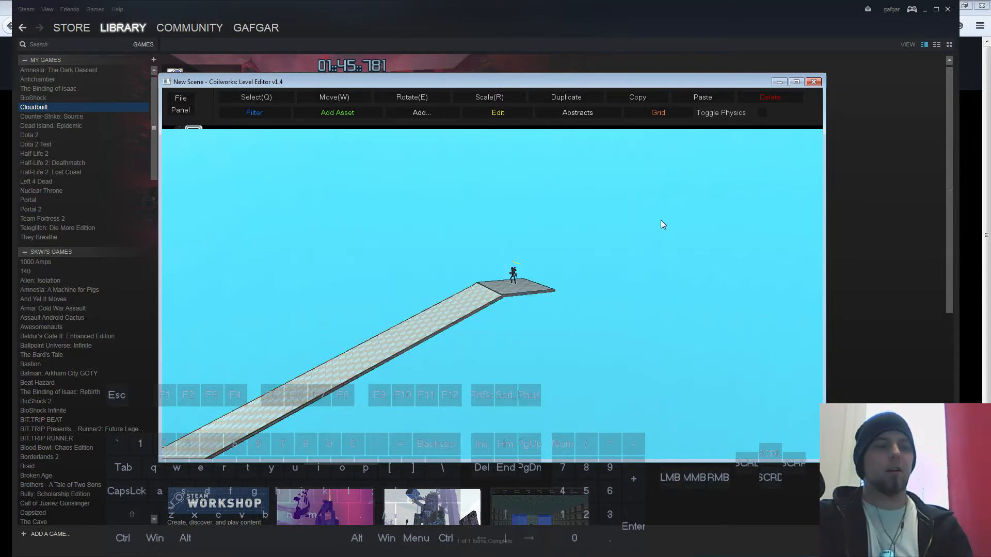
- Playtest sliding down the ice ramp, jump and boost back towards the platform, and return to the editor
key("w")
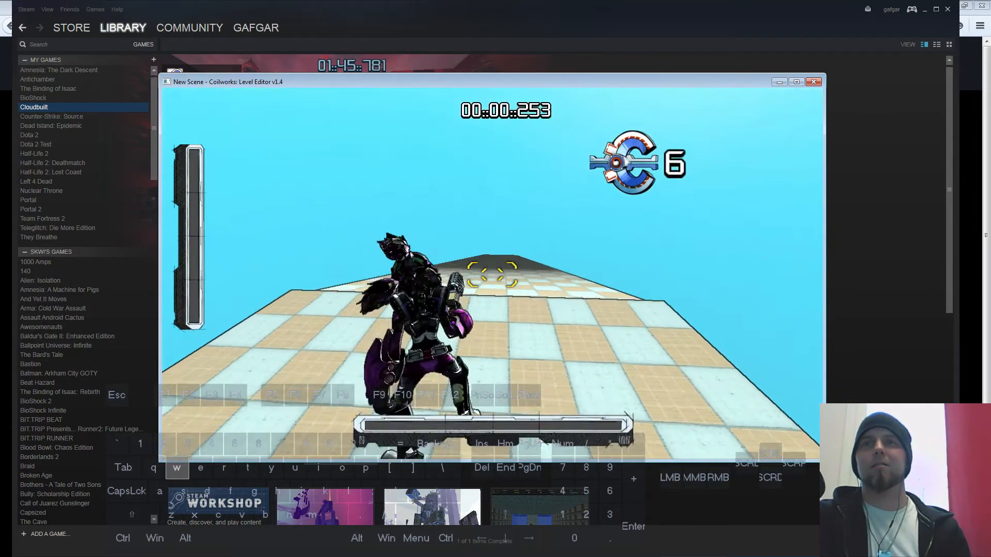
key("s")
key("w")
key("space")
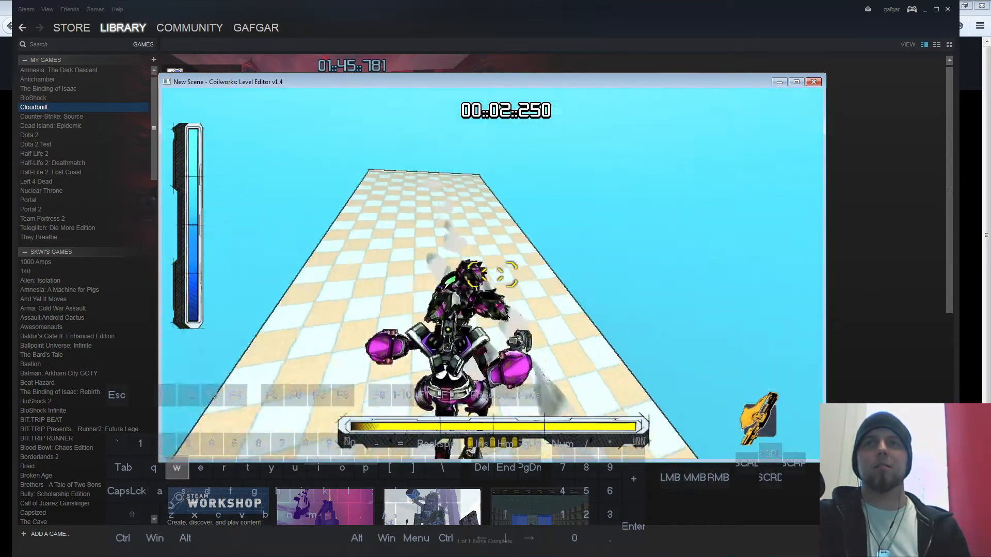
key("shift")
key("shift")
key("space")
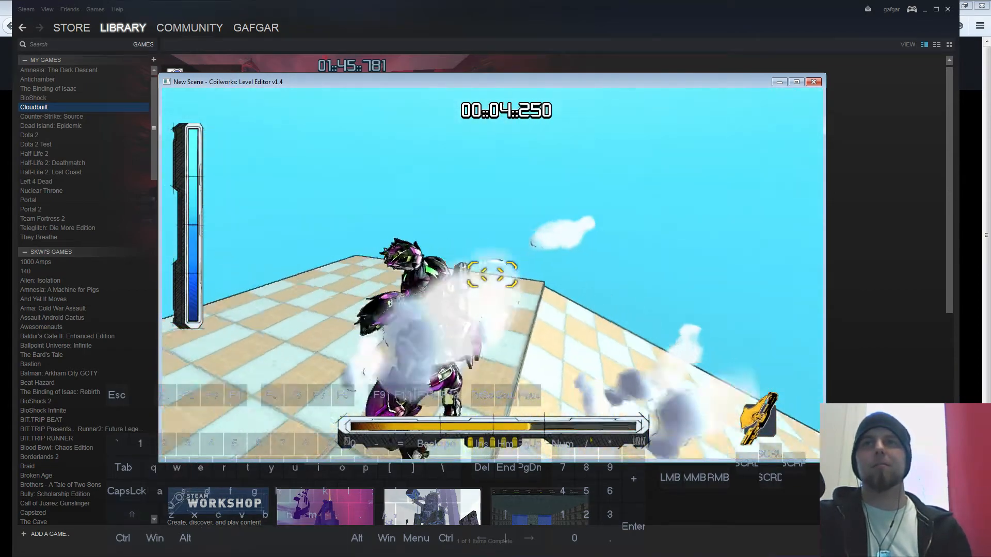
key("Escape")
- Load the material baseDeferredMaterialChromeRimNMap.cmt from the CloudBuilt mat folder onto the ramp block's top face
key("w")
key("a")
right_click_drag(544, 307, 574, 362)
key("a")
key("w")
left_click(461, 281)
right_click(462, 281)
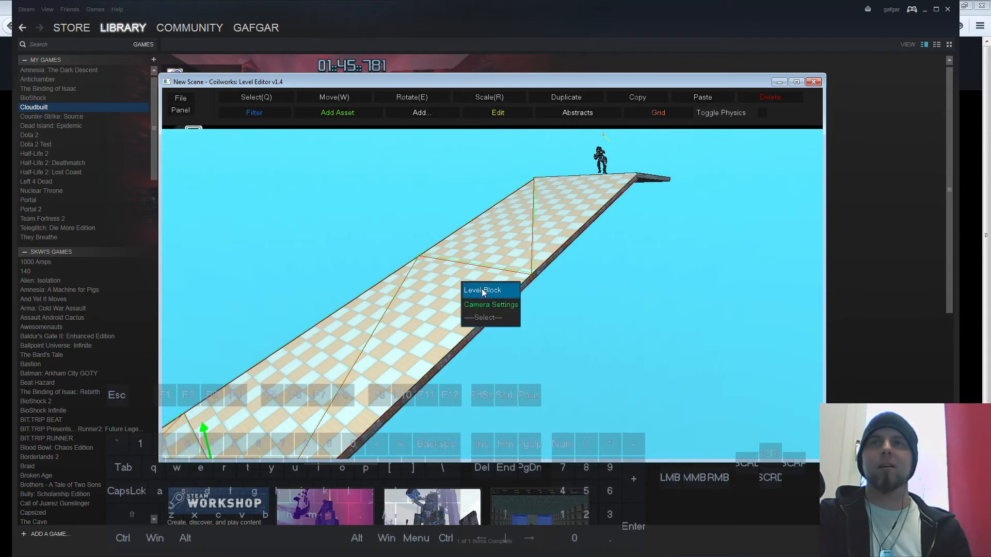
left_click(511, 288)
mouse_move(475, 171)
left_mouse_down()
mouse_move(684, 169)
mouse_move(486, 158)
left_mouse_up()
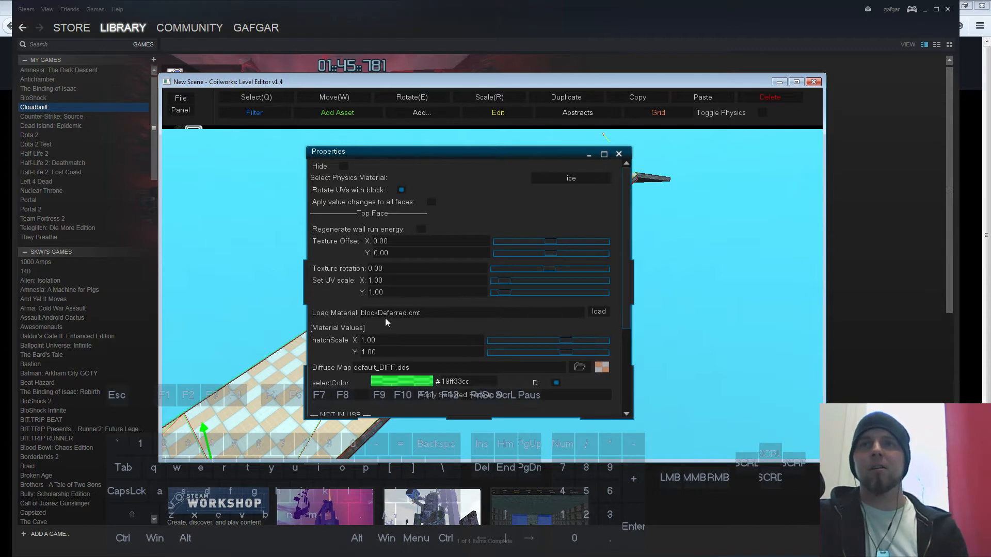
left_click(599, 312)
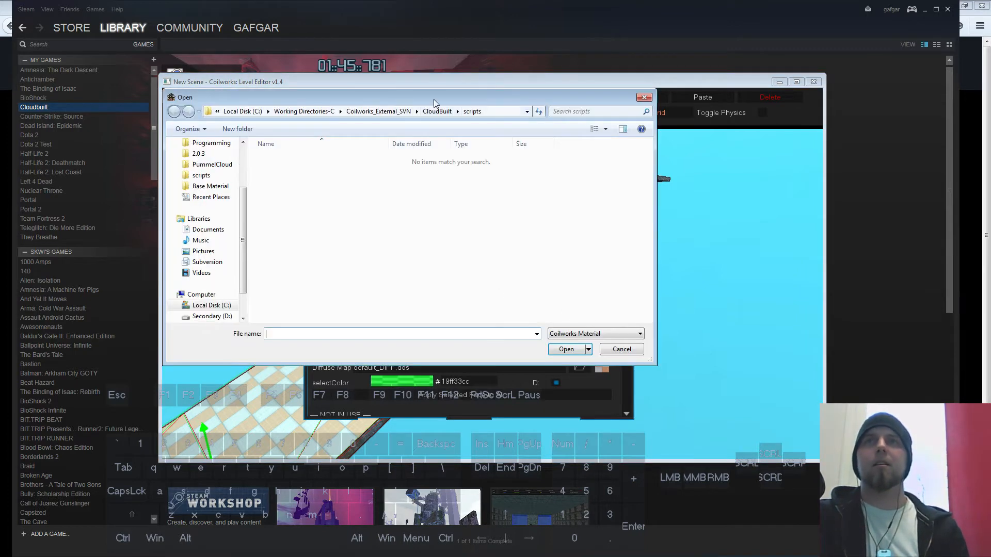
left_click(436, 111)
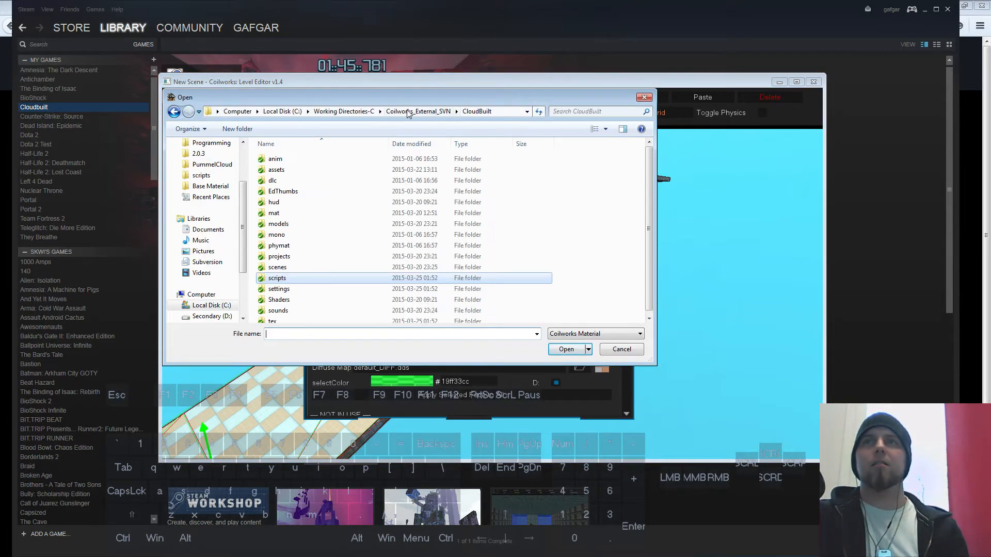
double_click(274, 212)
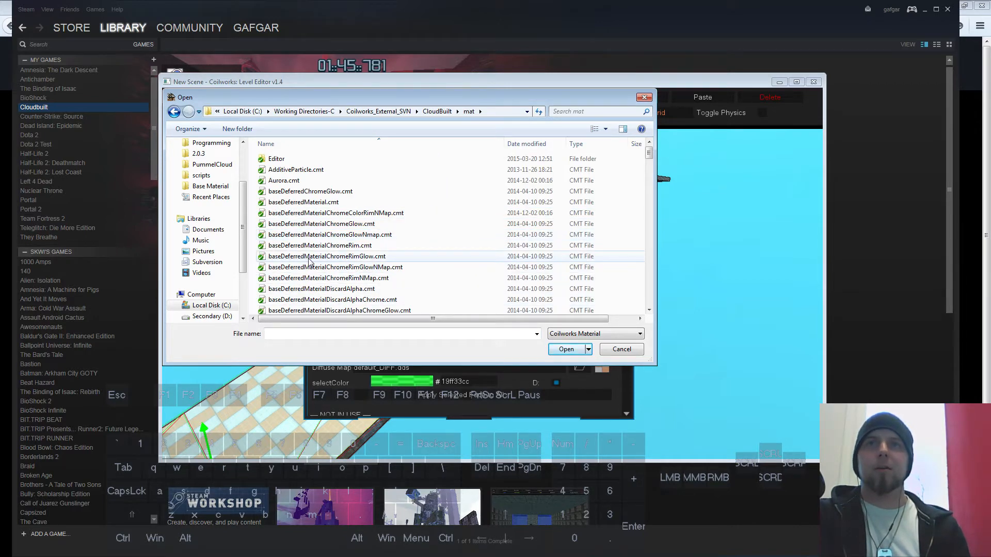
left_click(361, 279)
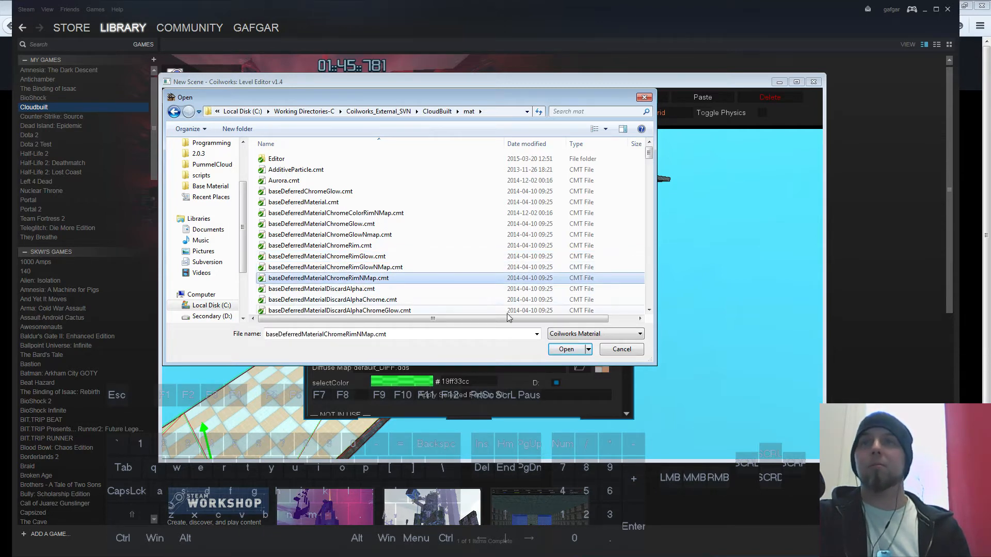
left_click(562, 351)
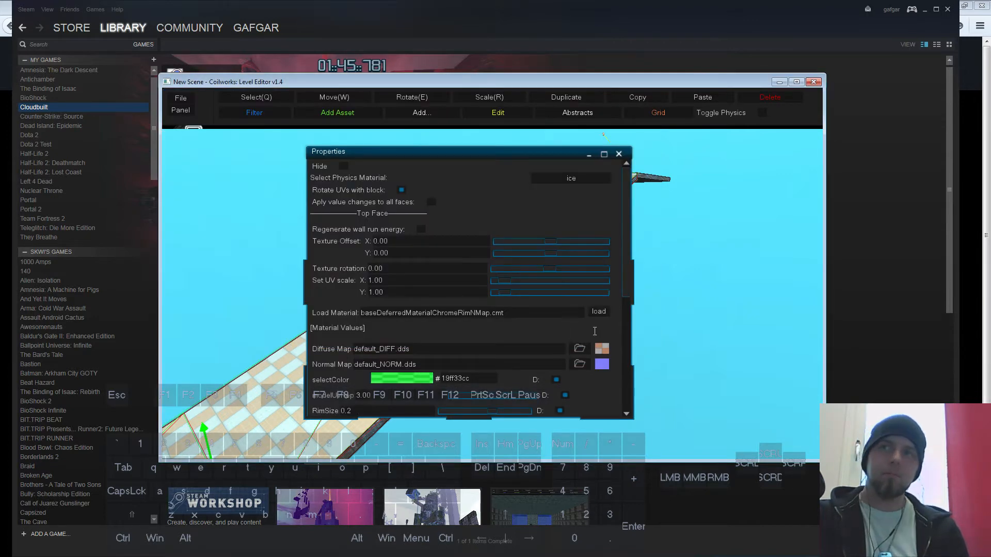
- Set the ramp material's diffuse map to solarpannel_diff.dds and its normal map to solarpannel_nrm.dds
scroll(629, 277, "down", 2)
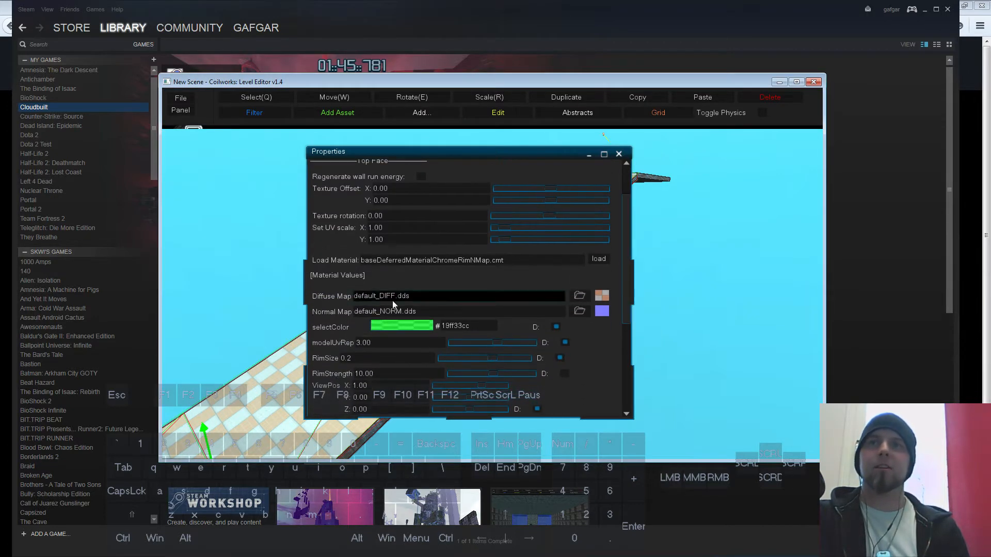
left_click(579, 295)
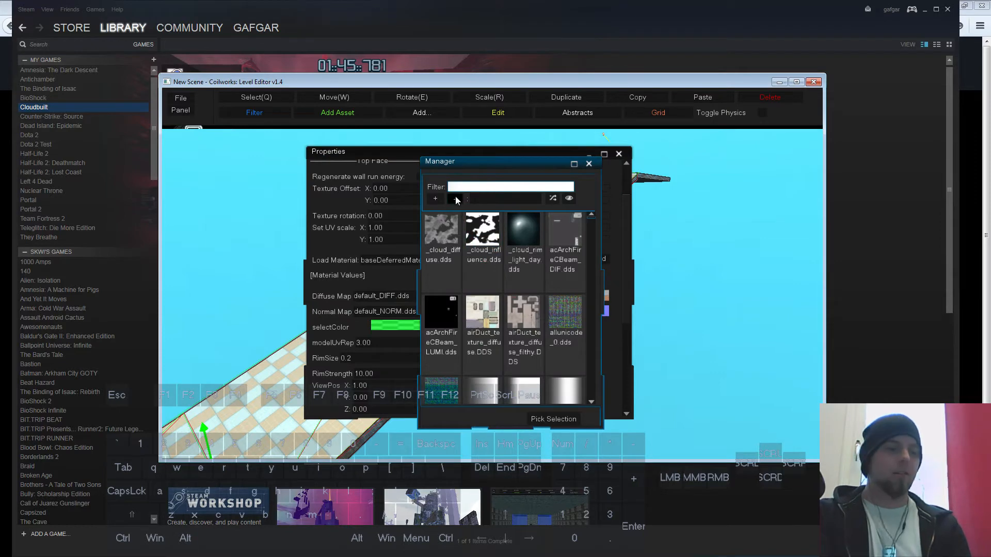
type("solar")
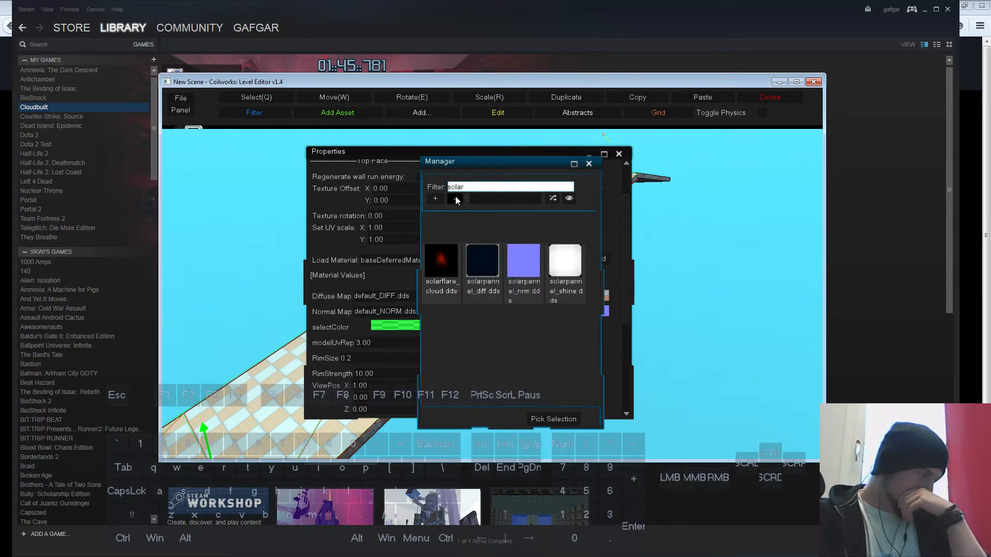
double_click(483, 269)
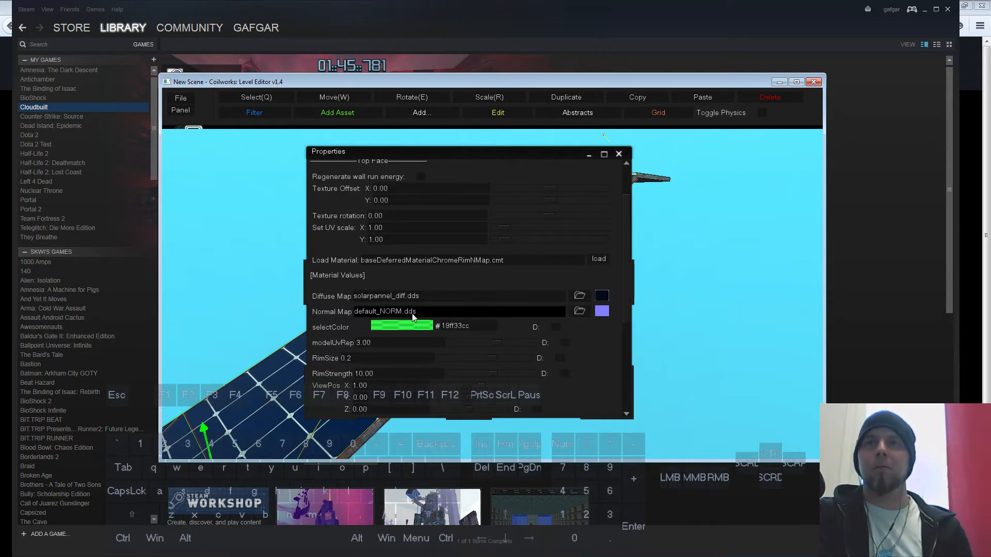
left_click(556, 313)
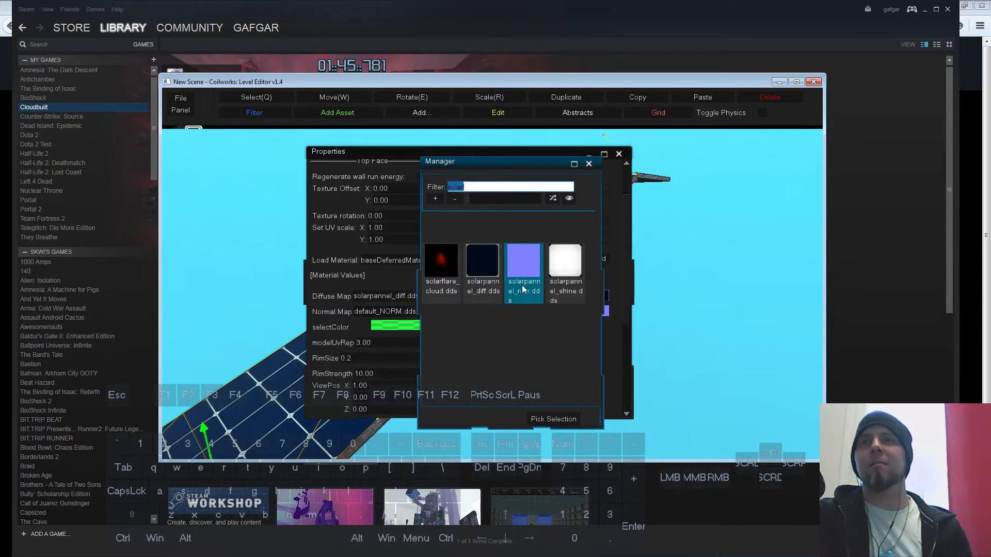
double_click(521, 271)
- Set the ramp material's Shiny texture to solarpannel_shine.dds and its CromeRefect texture to CromeReflection.dds
scroll(624, 321, "down", 3)
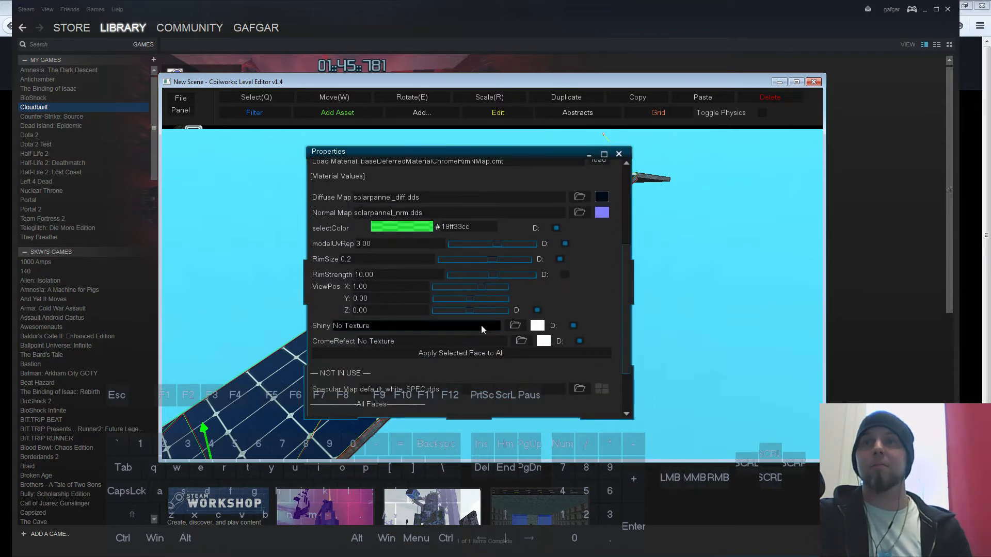
left_click(515, 325)
double_click(567, 269)
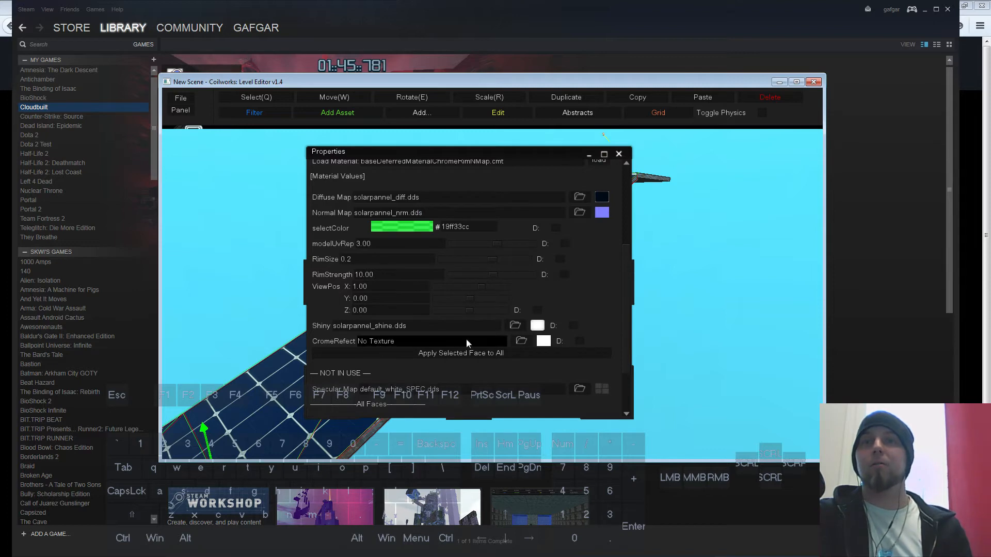
left_click(521, 341)
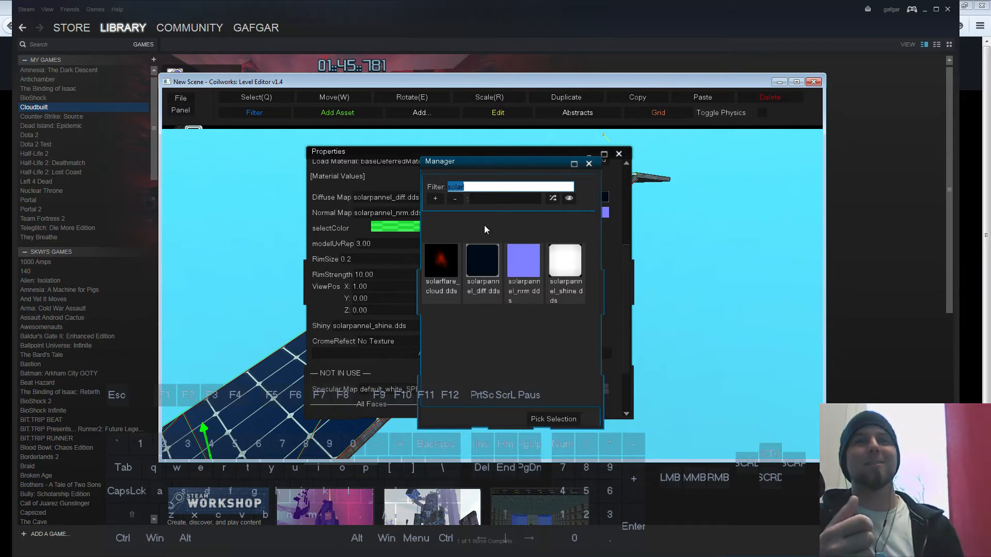
type("crom")
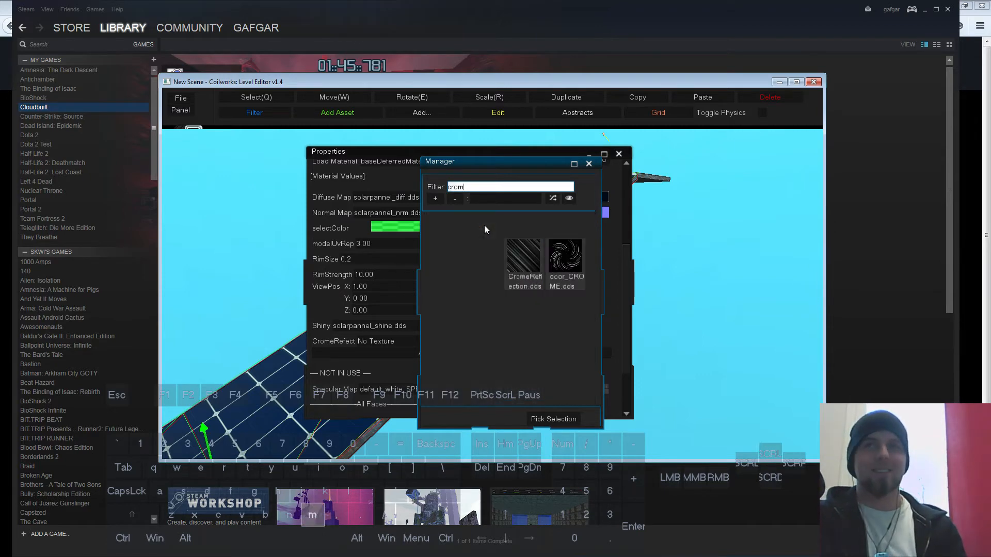
double_click(525, 258)
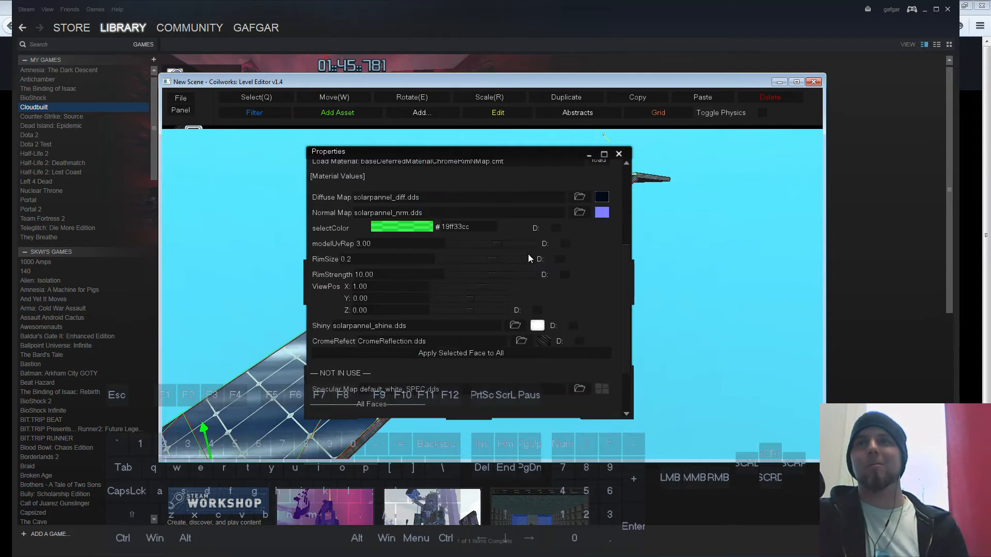
- Move the properties window off the ramp and lower the top-face material's modelUvRep to about 1.32
left_click_drag(484, 155, 662, 165)
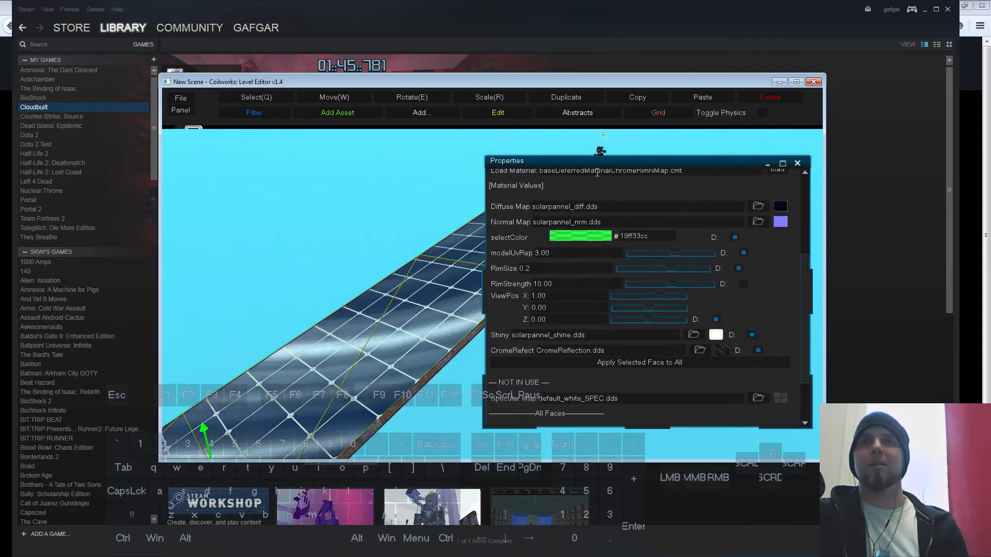
key("a")
right_click_drag(356, 375, 379, 372)
key("s")
key("d")
key("w")
key("s")
key("w")
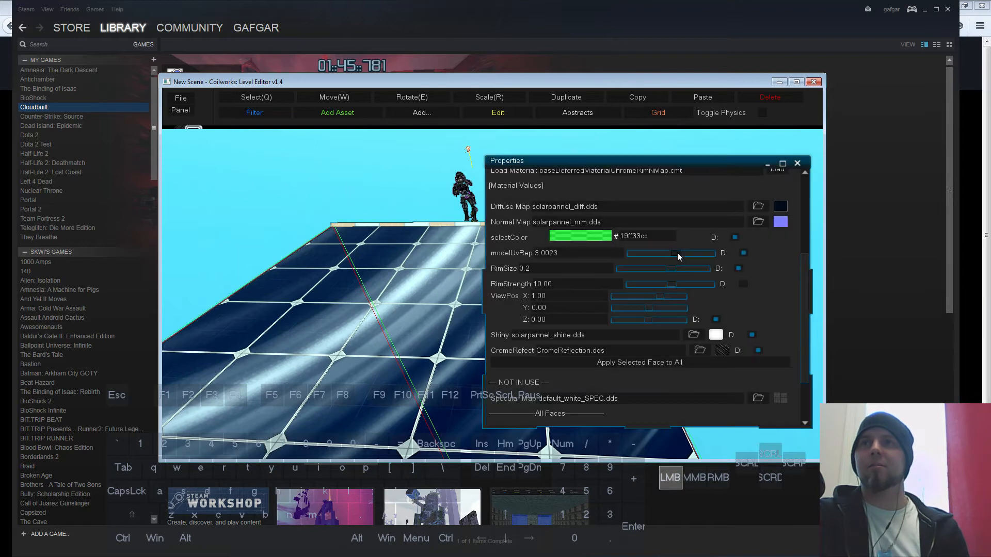
left_click_drag(677, 253, 654, 252)
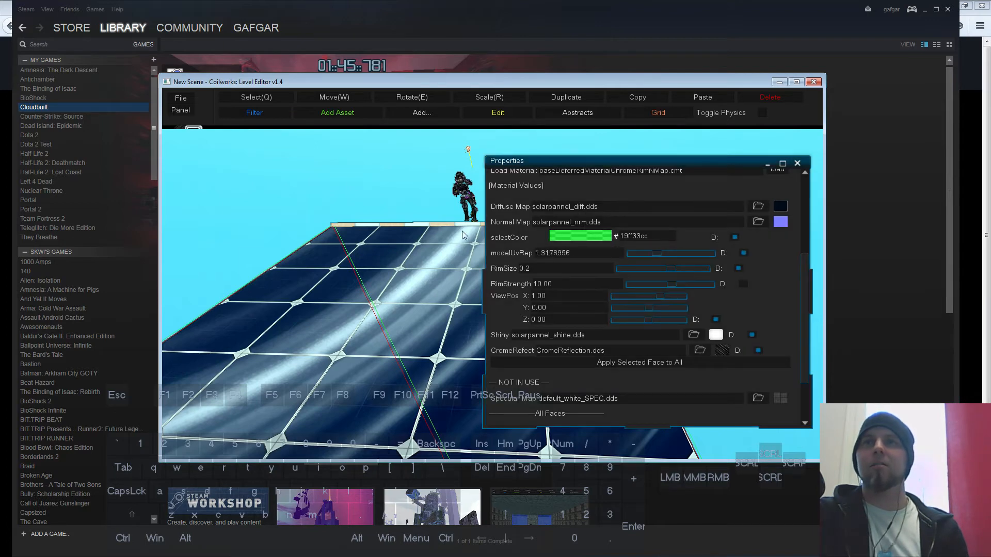
- Inspect the ramp's reflections up close, set modelUvRep to about 0.51 and close the properties
right_click_drag(463, 231, 346, 348)
key("w")
key("d")
left_click(381, 274)
key("e")
left_click_drag(358, 253, 351, 284)
right_click_drag(351, 283, 371, 394)
left_click(345, 296)
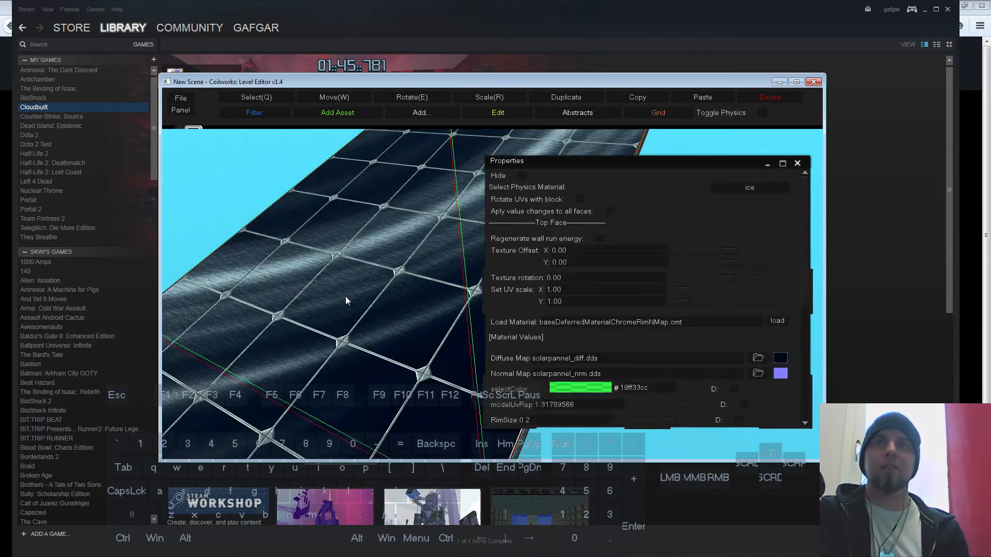
right_click(343, 296)
left_click(363, 305)
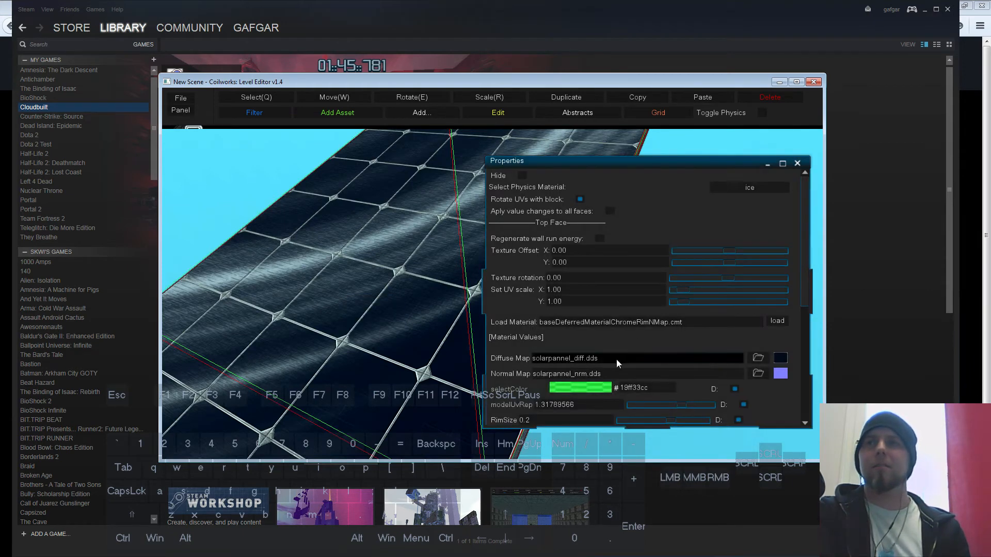
left_click_drag(802, 297, 804, 320)
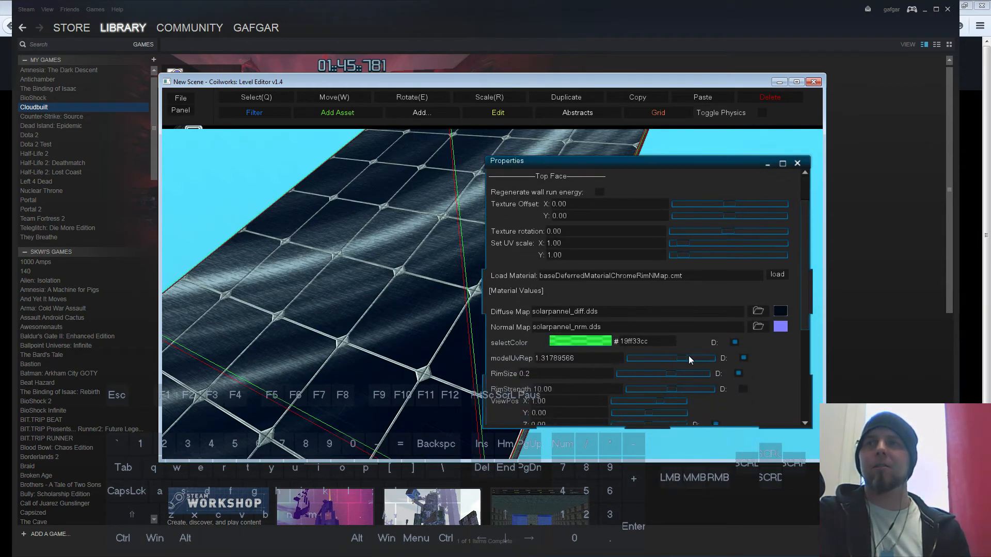
left_click_drag(688, 360, 573, 325)
left_click(797, 163)
- Try a texture rotation of about -43.5 on the ramp's top face and reset it to 0
right_click(497, 304)
left_click(512, 312)
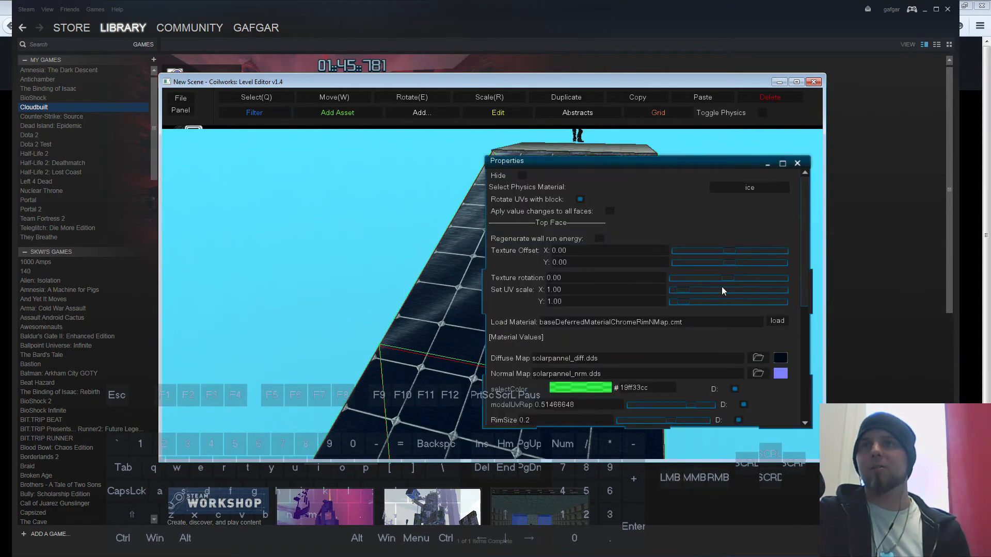
left_click_drag(729, 279, 715, 279)
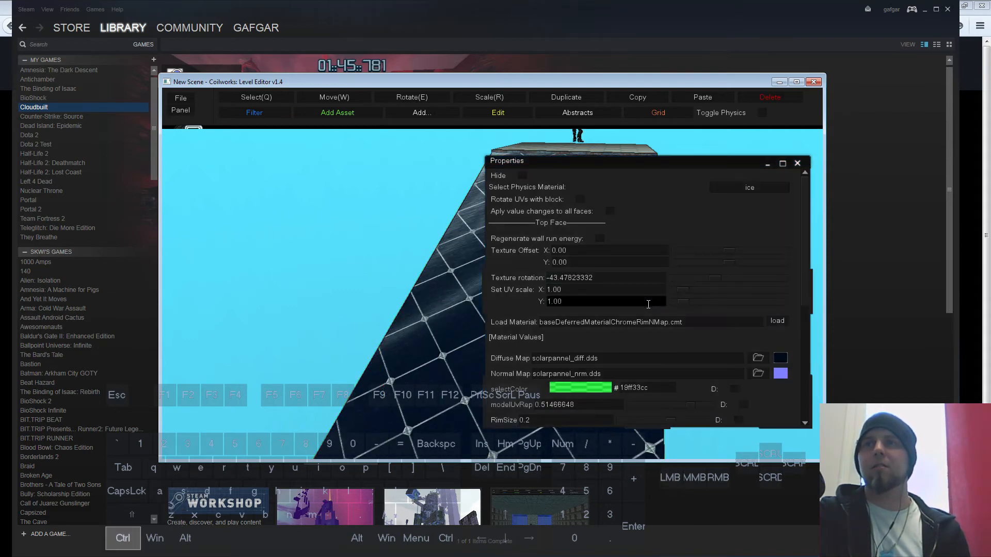
left_click(563, 278)
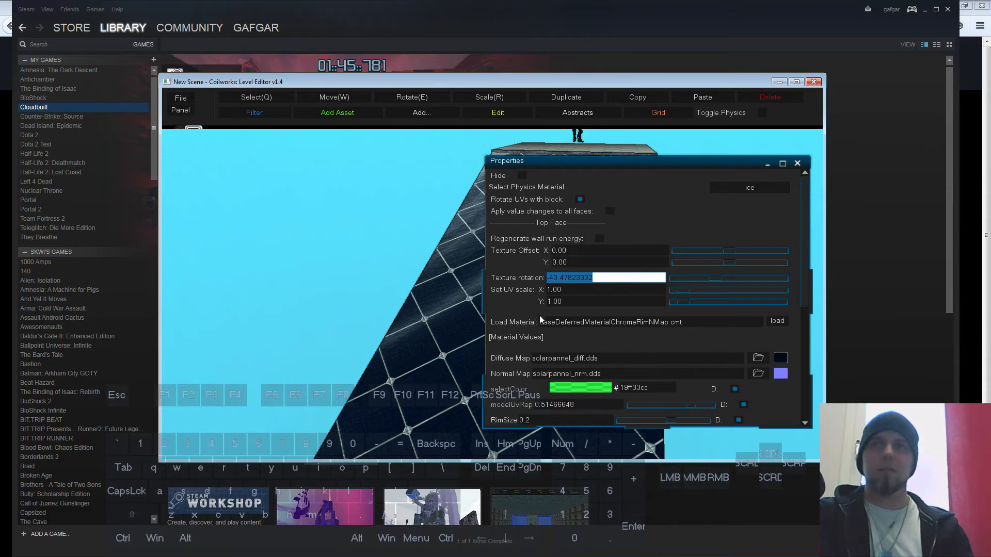
type("0")
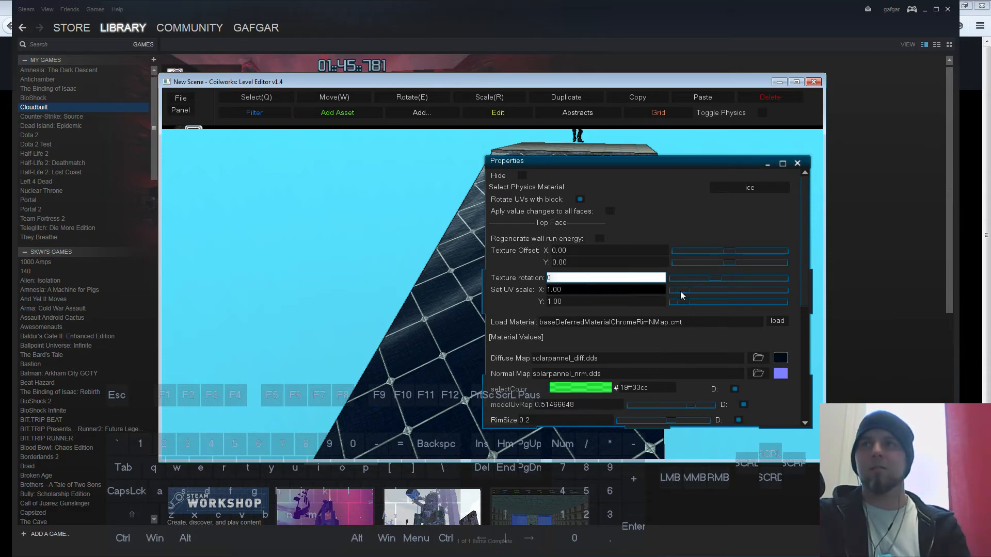
key("Return")
- Set the UV scale of the ramp's top face to 2 in X and 0.5 in Y
left_click_drag(683, 290, 692, 299)
left_click(606, 289)
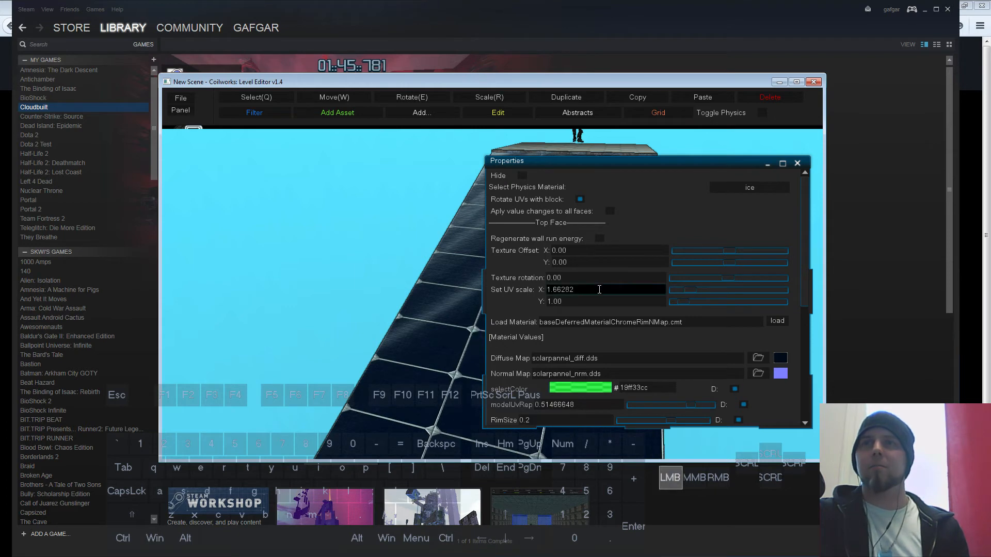
type("2")
key("Tab")
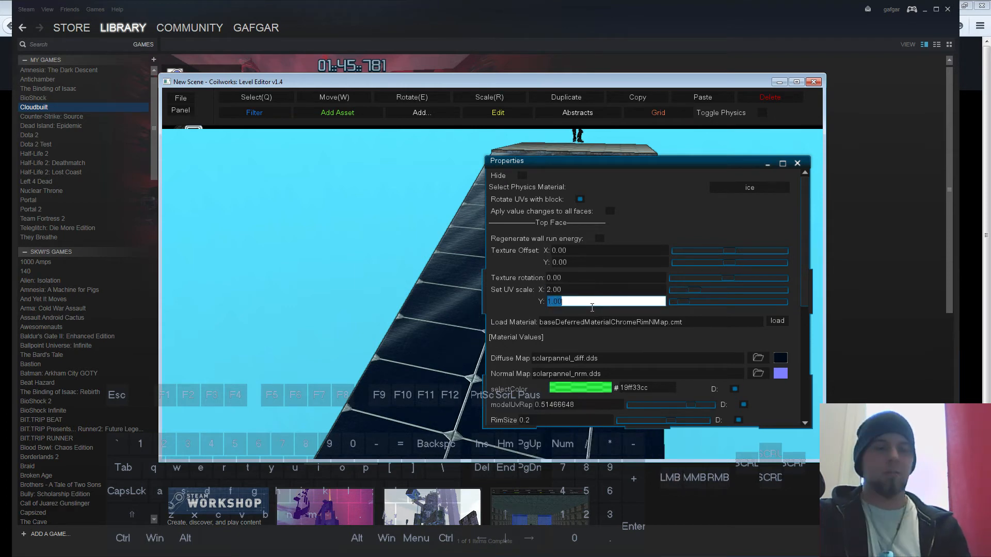
type("0.5")
key("Return")
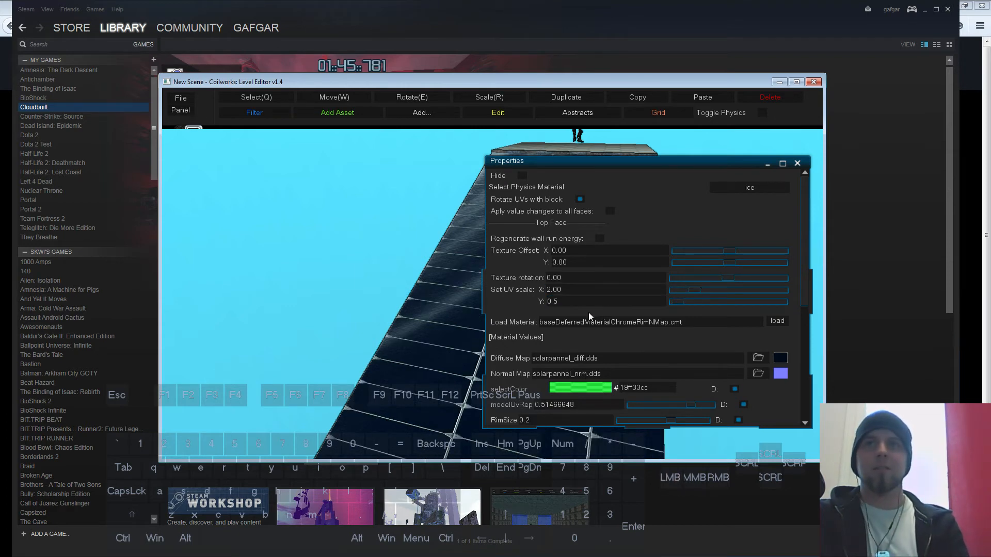
- Try an X texture offset of about 0.56 on the ramp's top face and reset it to 0
key("s")
key("d")
right_click_drag(409, 388, 428, 362)
left_click_drag(732, 255, 761, 260)
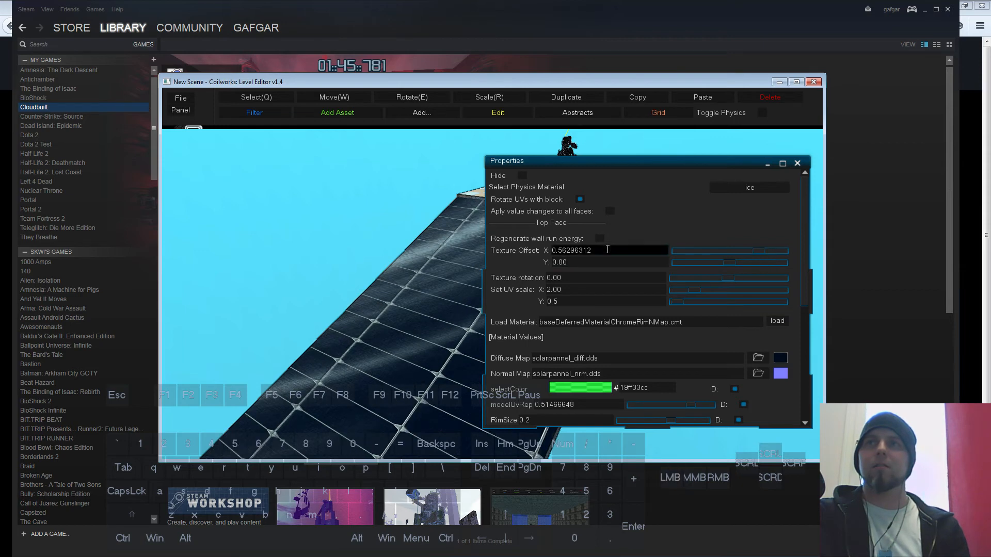
left_click(606, 251)
type("0")
key("Return")
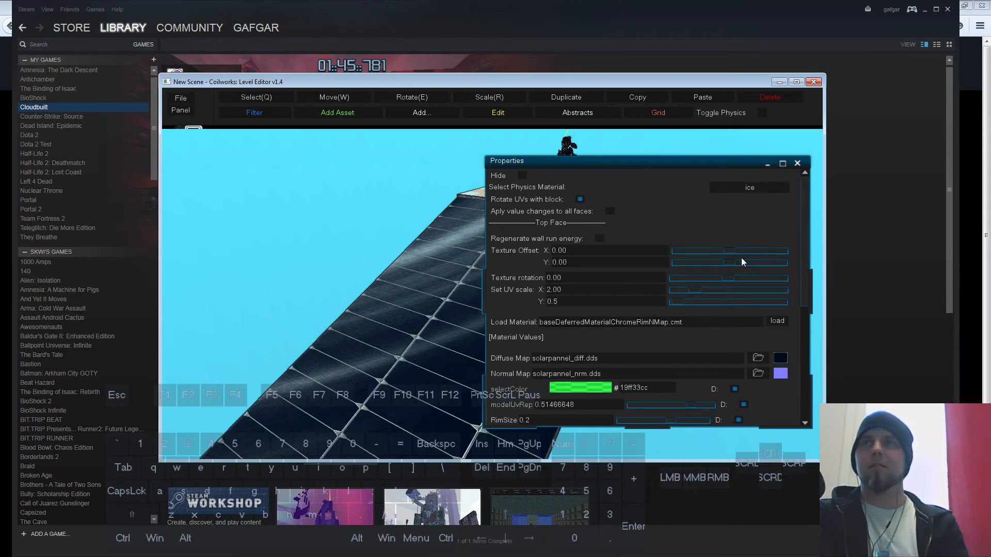
- Close the ramp's properties and playtest the level, sliding down the solar-panel ramp and boosting back up to the platform
left_click(797, 164)
left_click(578, 115)
left_click(572, 125)
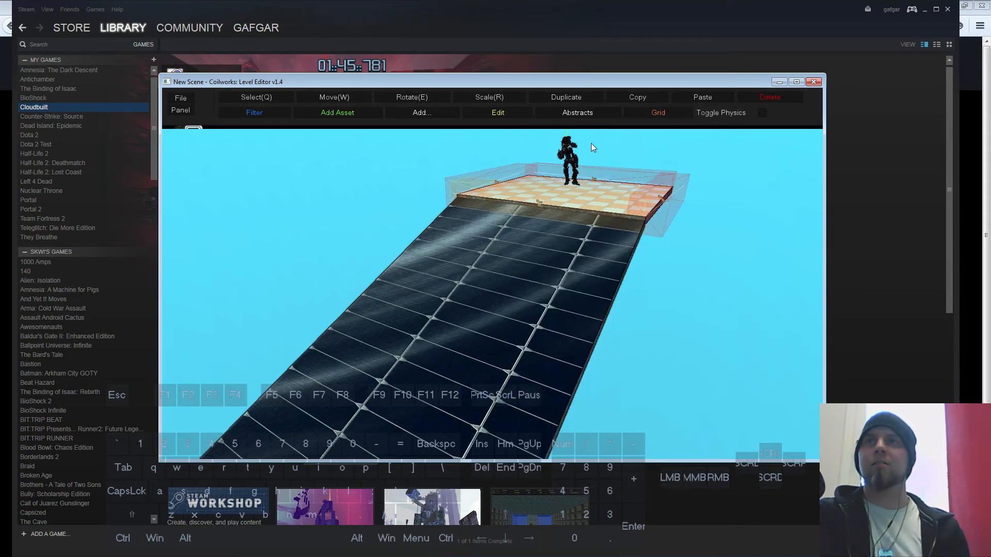
key("F5")
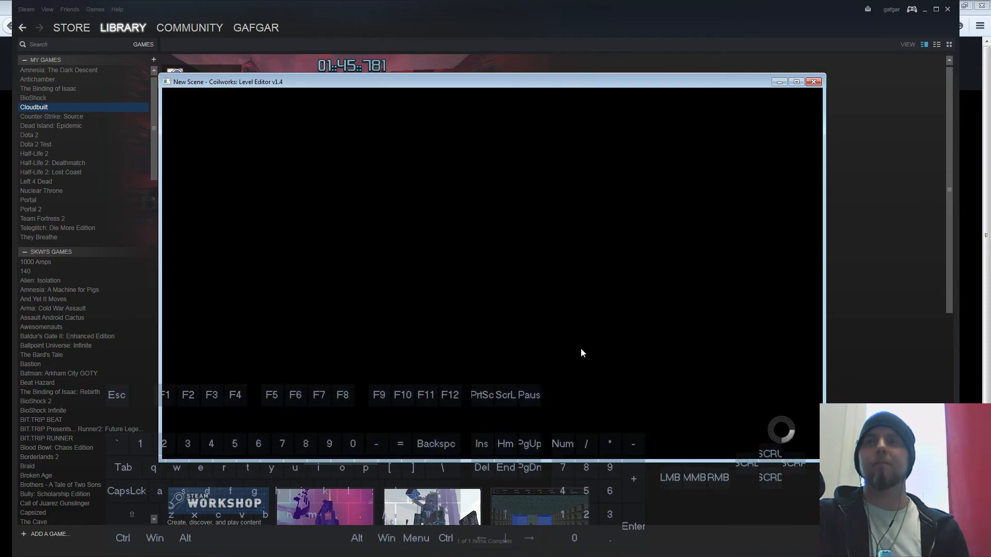
key("w")
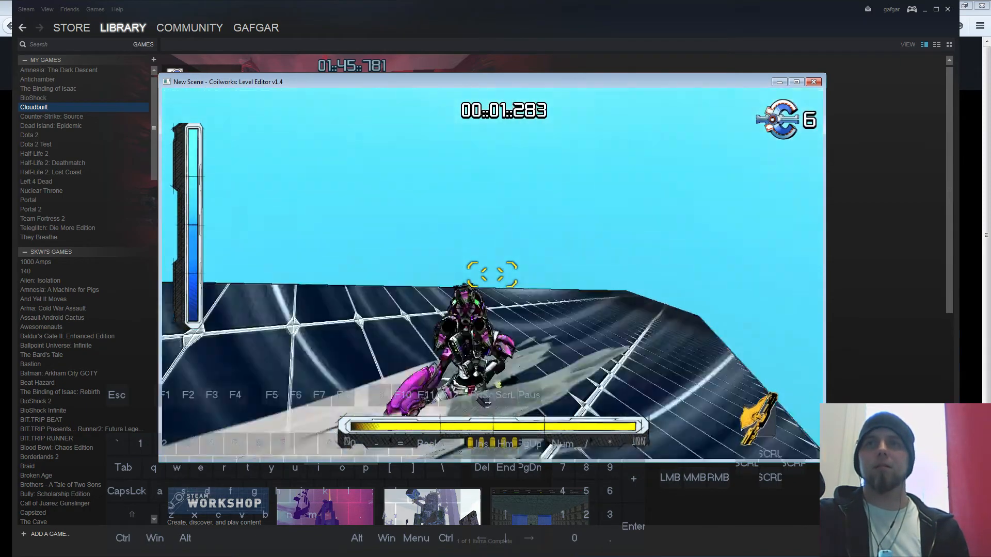
key("shift")
key("shift")
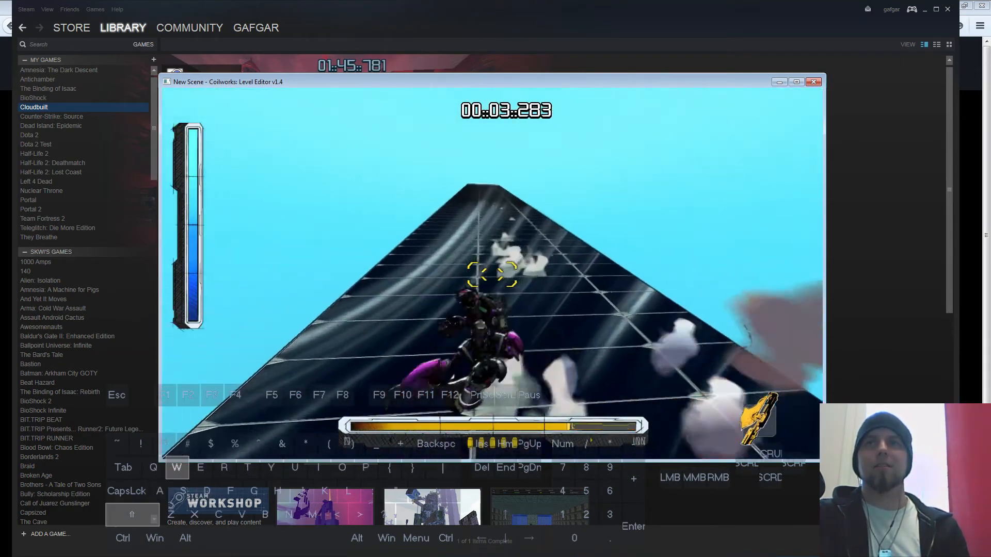
key("space")
key("space")
key("shift")
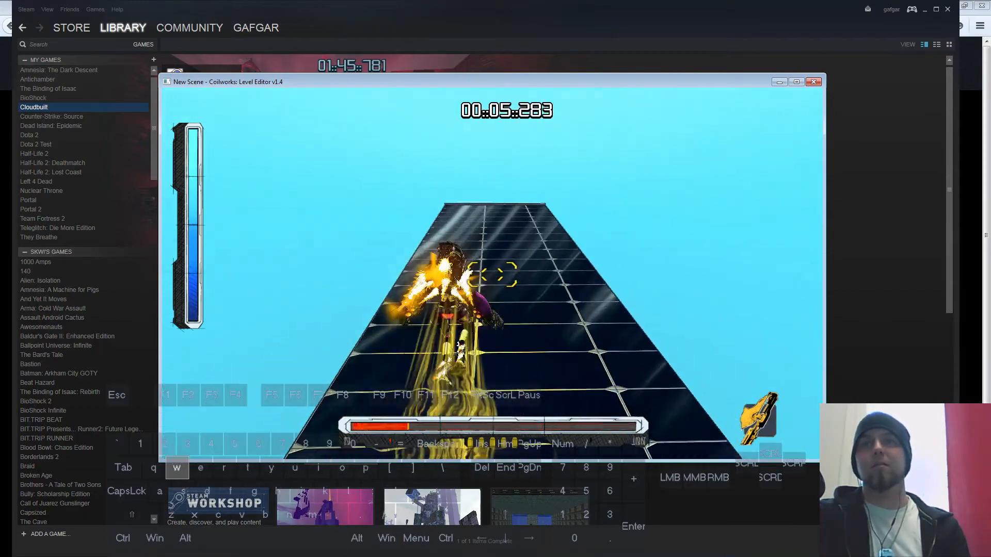
key("space")
left_click(491, 274)
left_click(492, 274)
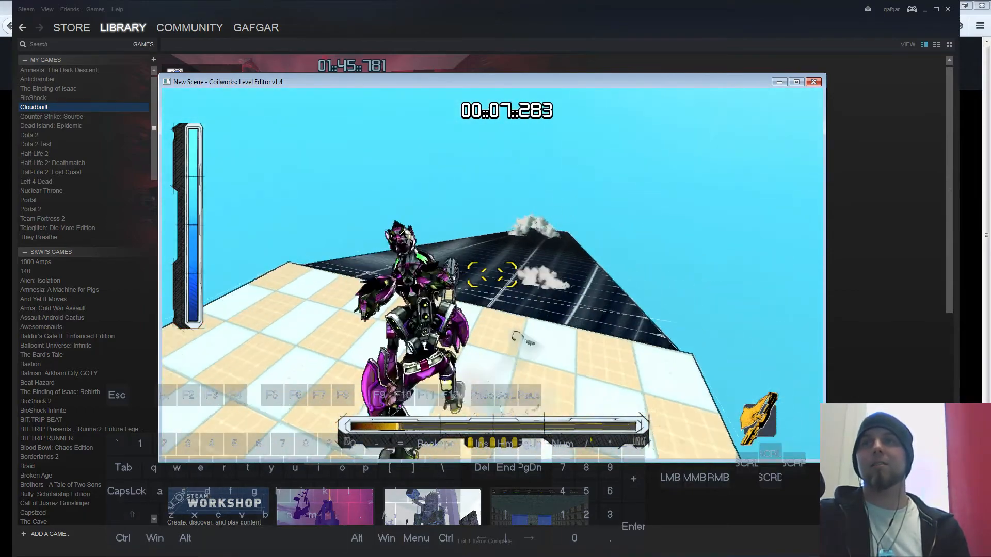
- Fire a few shots from the platform, slide down the ramp again and boost-jump back to the platform
left_click(491, 274)
left_click(492, 275)
left_click(492, 275)
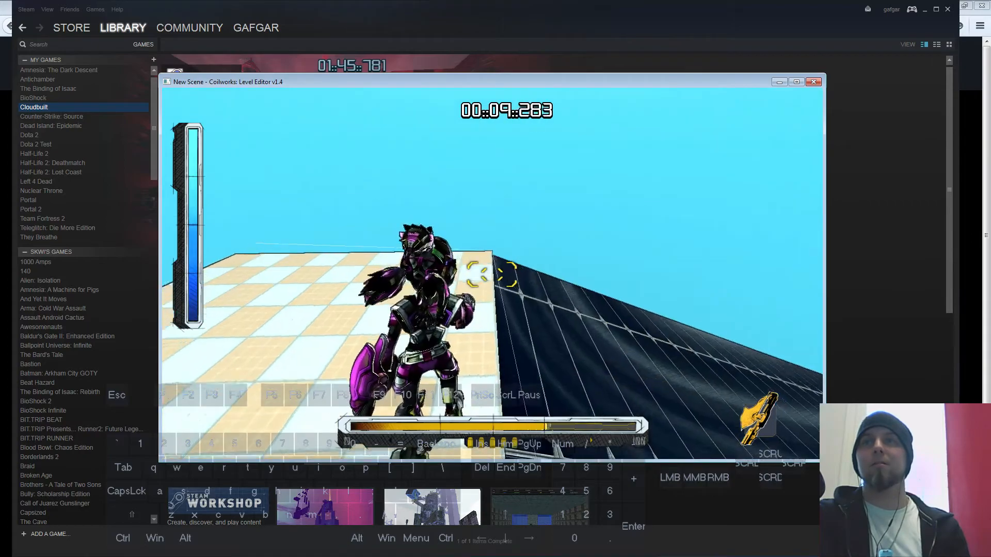
key("space")
key("w")
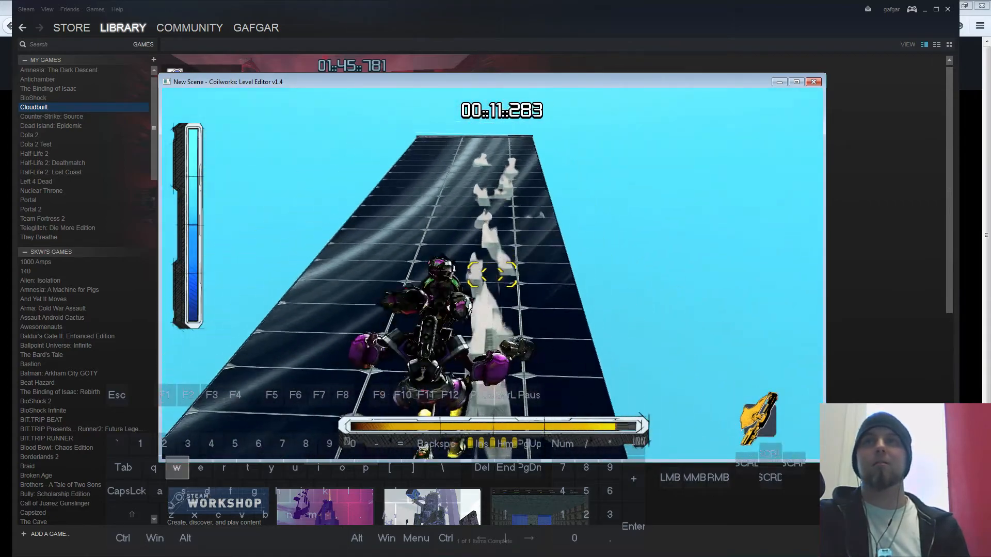
key("shift")
key("space")
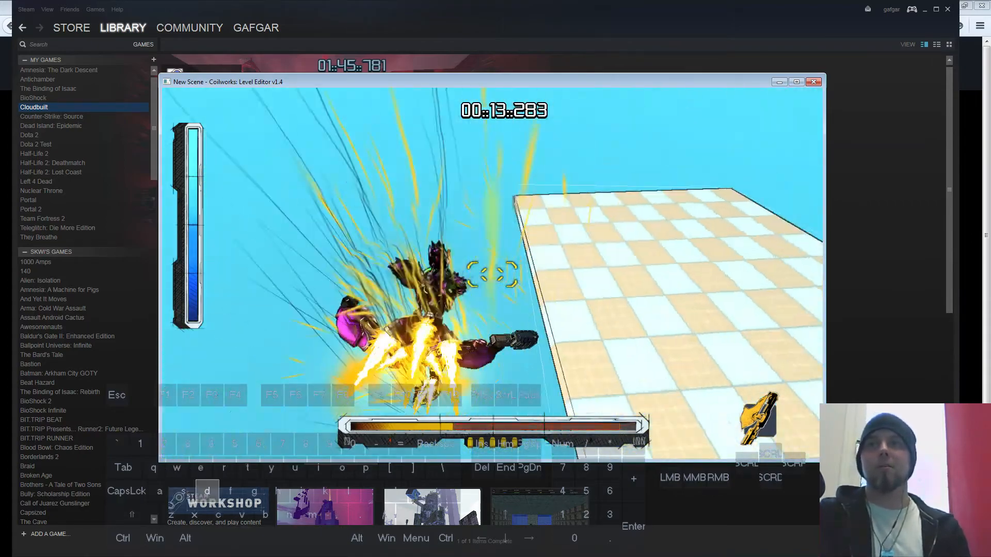
key("space")
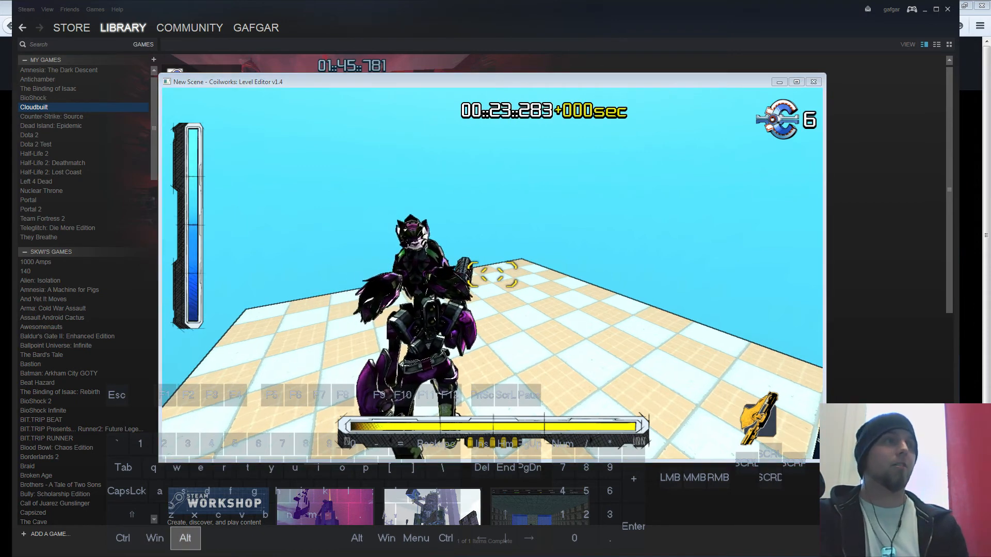
- Switch to the browser and show the Cloudbuilt subreddit, the Steam Workshop items and the CloudbuiltEditor Wiki
key("alt+Tab")
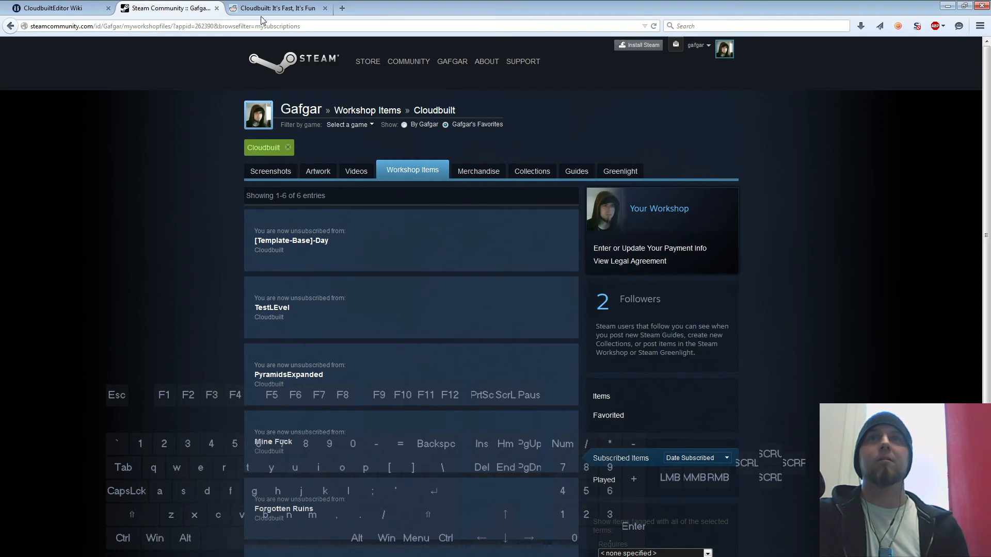
left_click(266, 9)
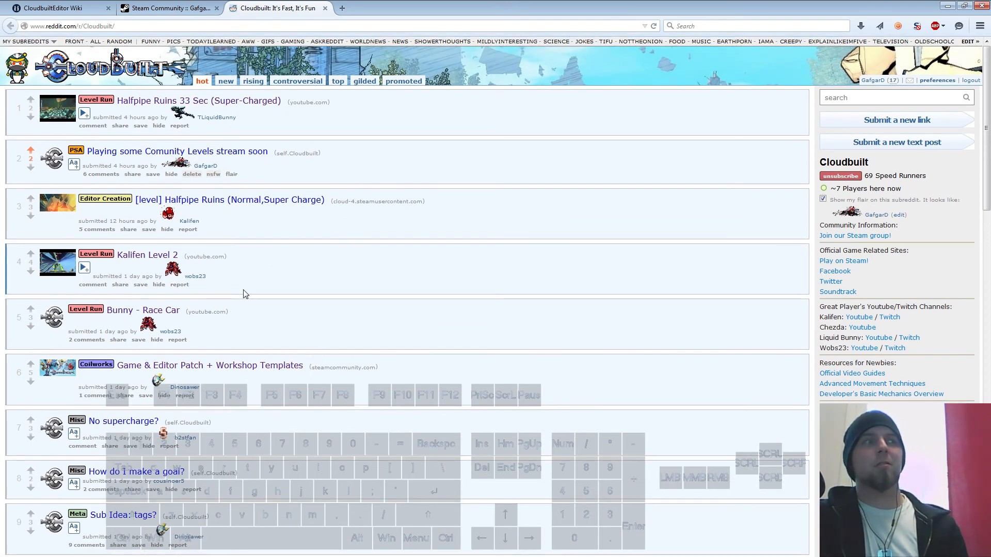
left_click(155, 10)
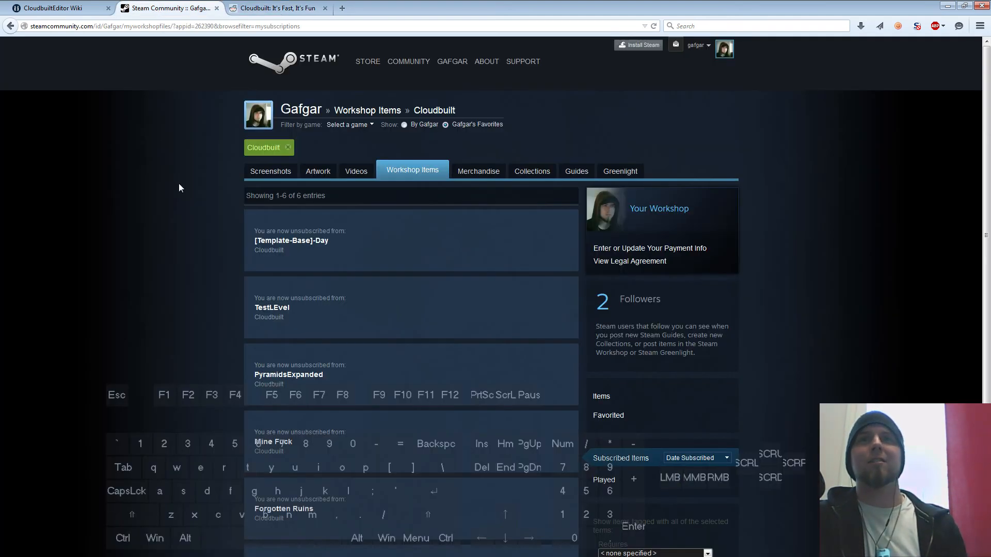
left_click(65, 9)
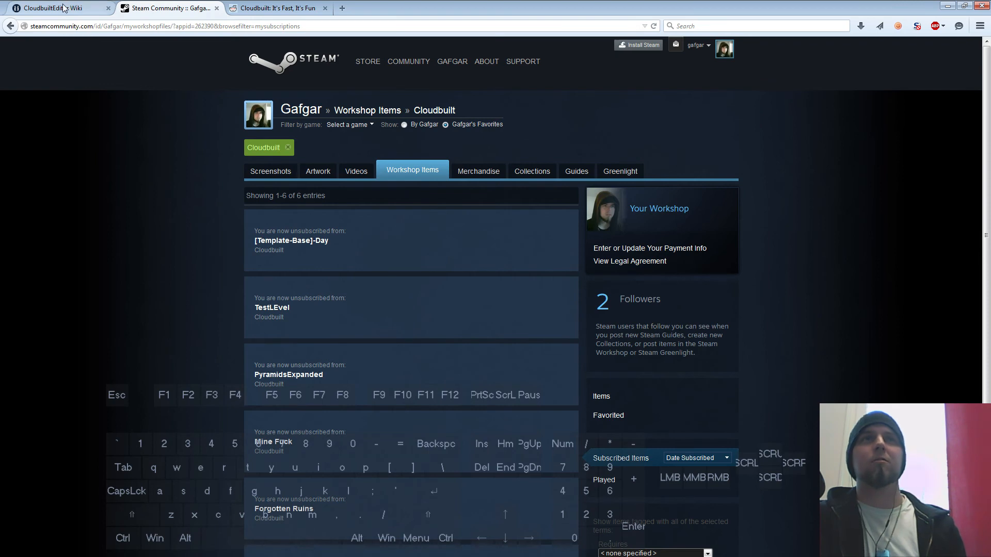